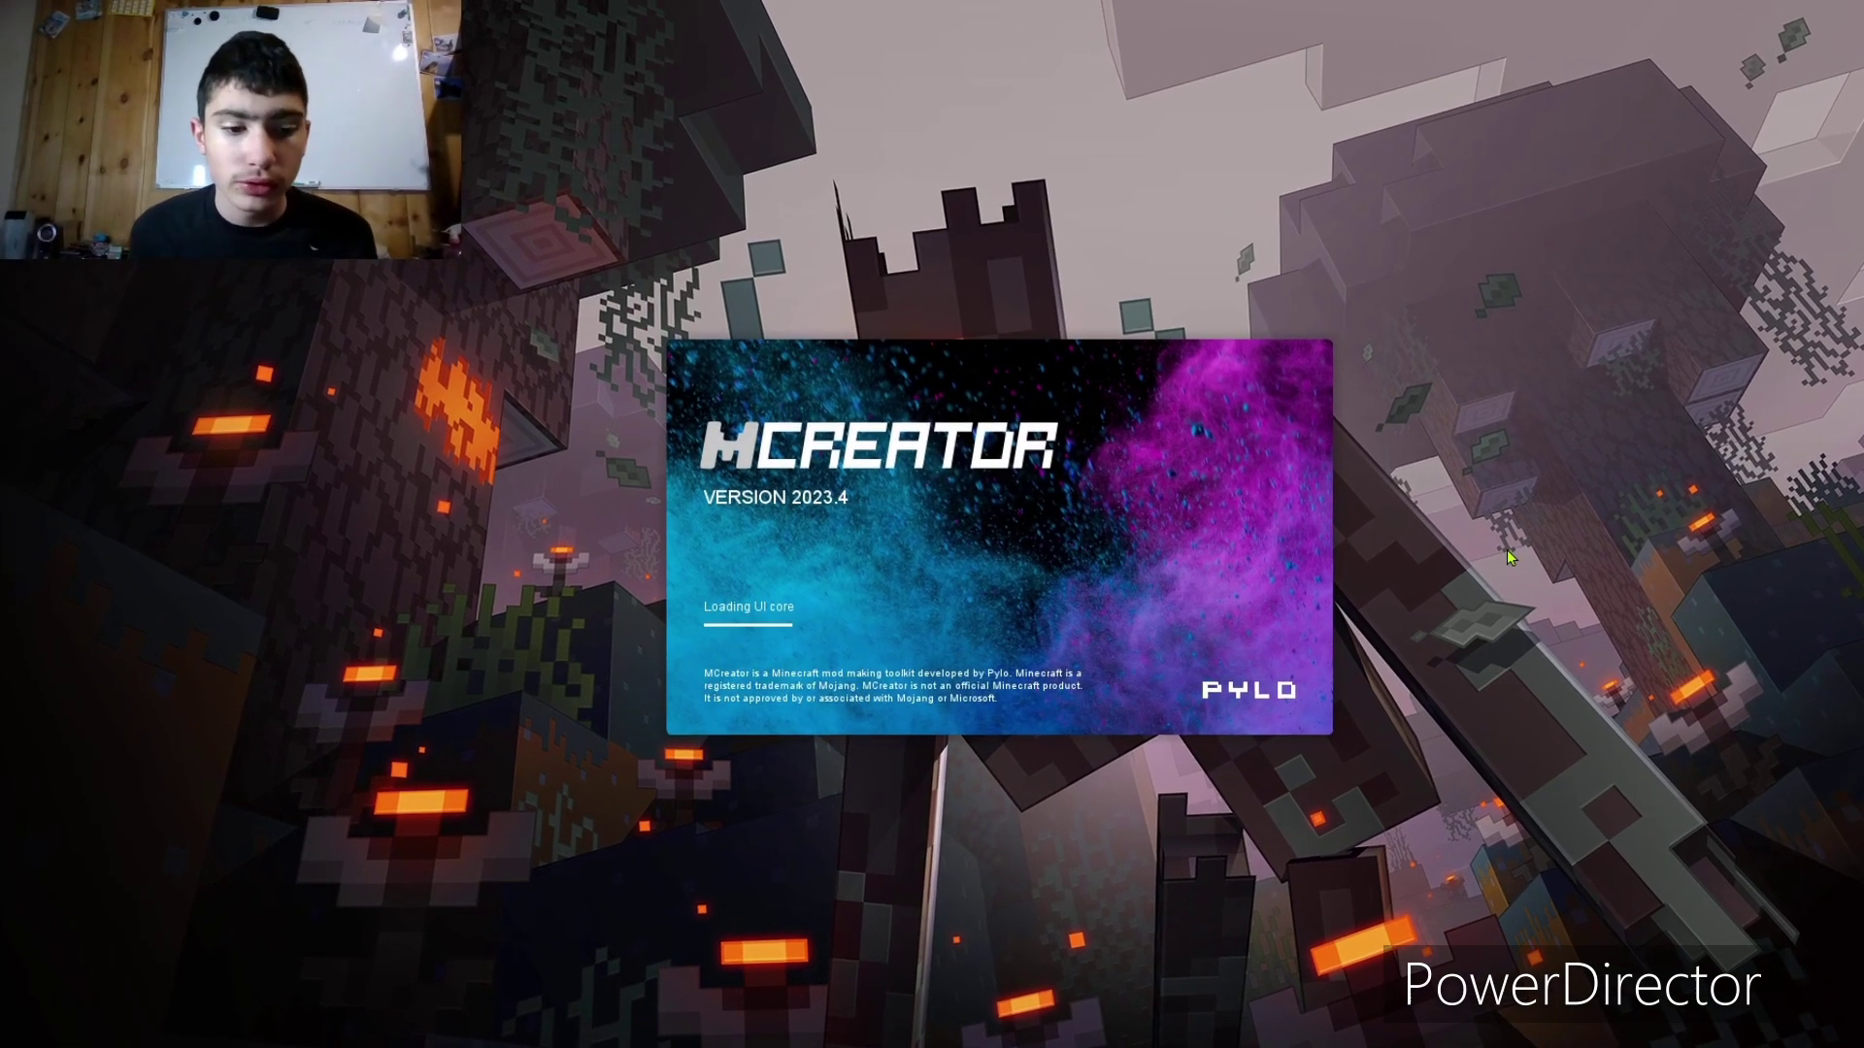
pyautogui.press('super')
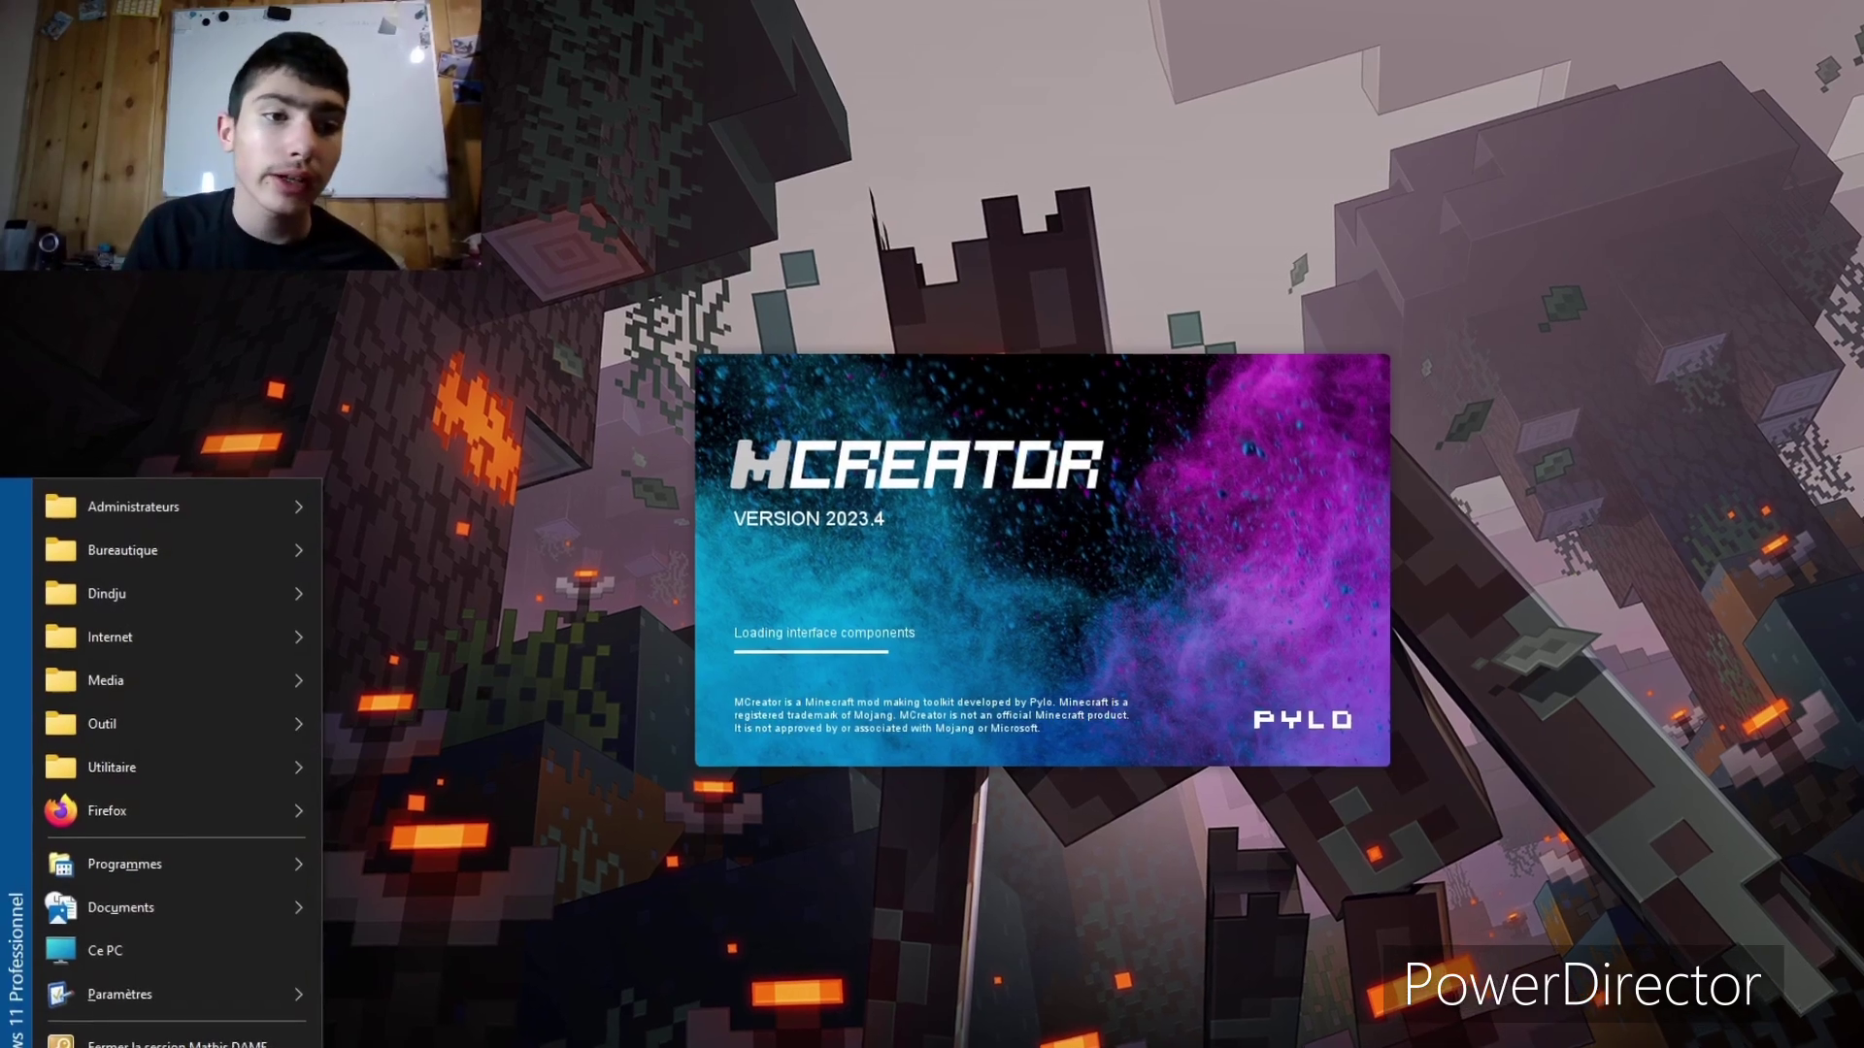
pyautogui.click(3, 471)
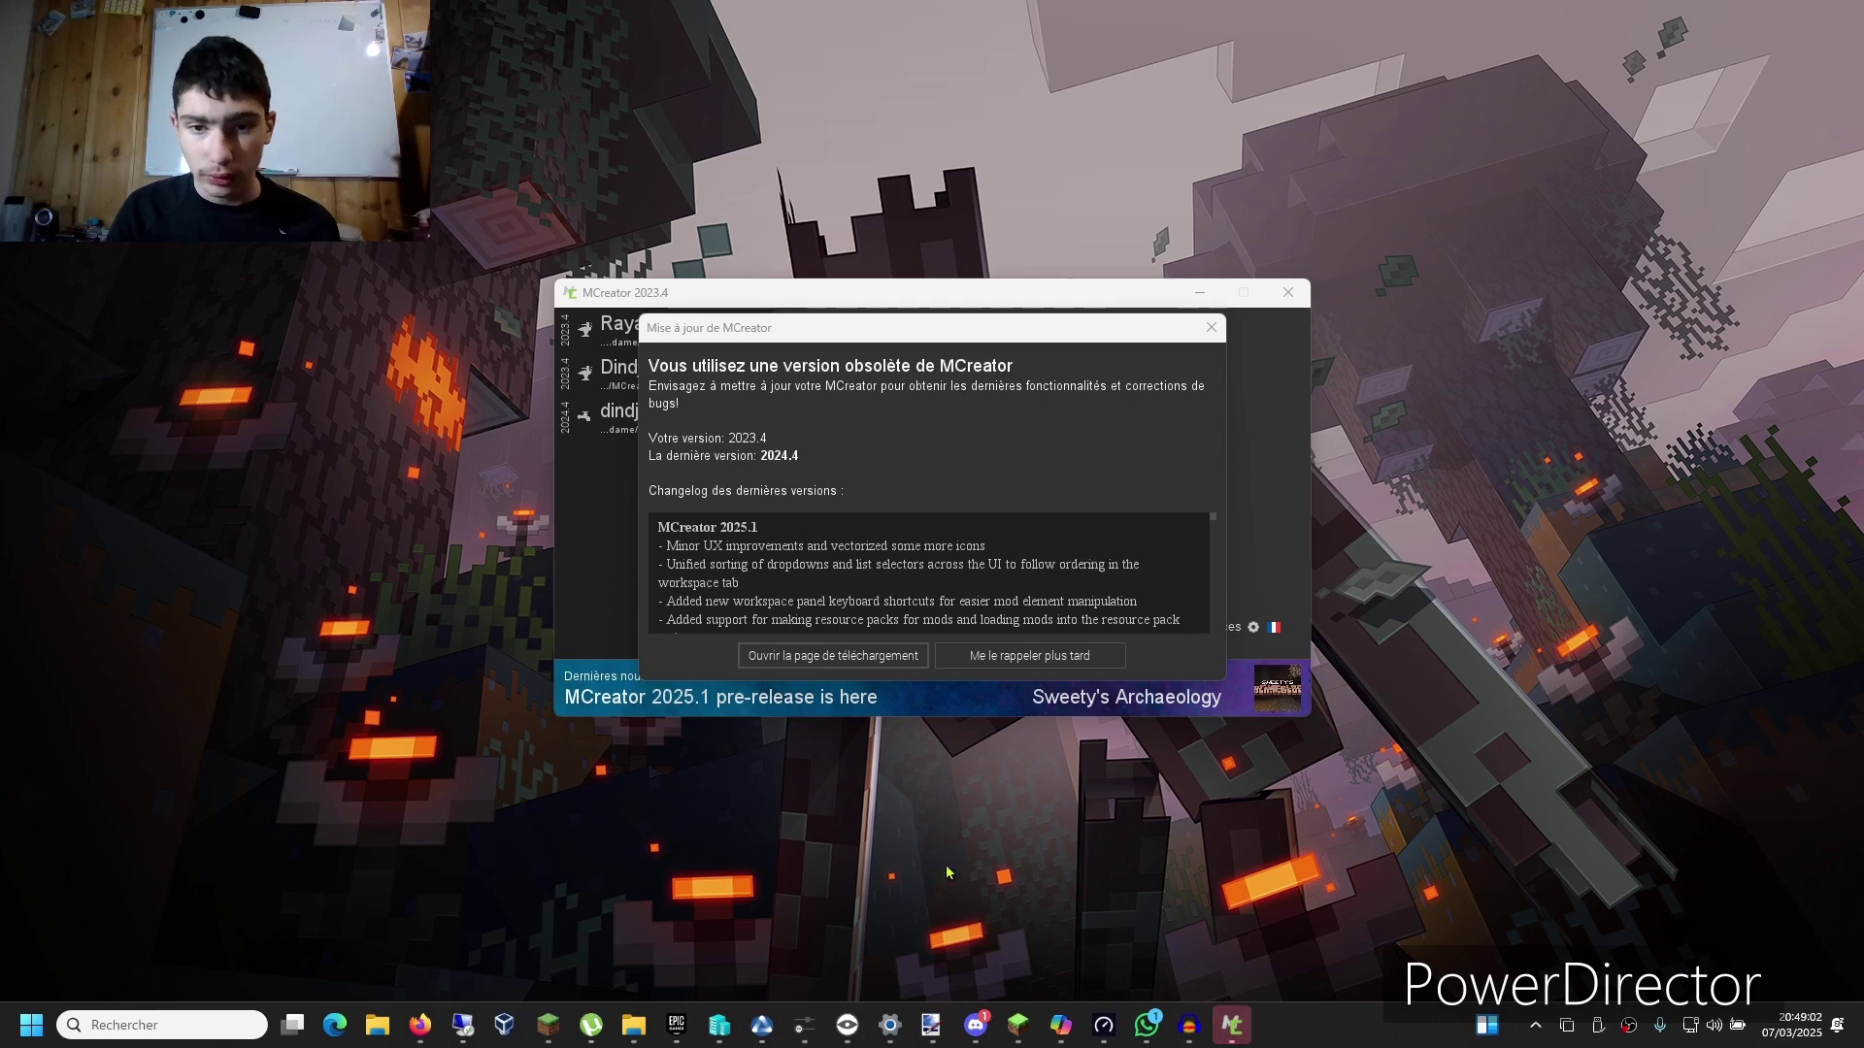
# Step: Postpone the MCreator update and start a new Minecraft Forge workspace with the mod display name "vidéos tuto"
pyautogui.click(948, 657)
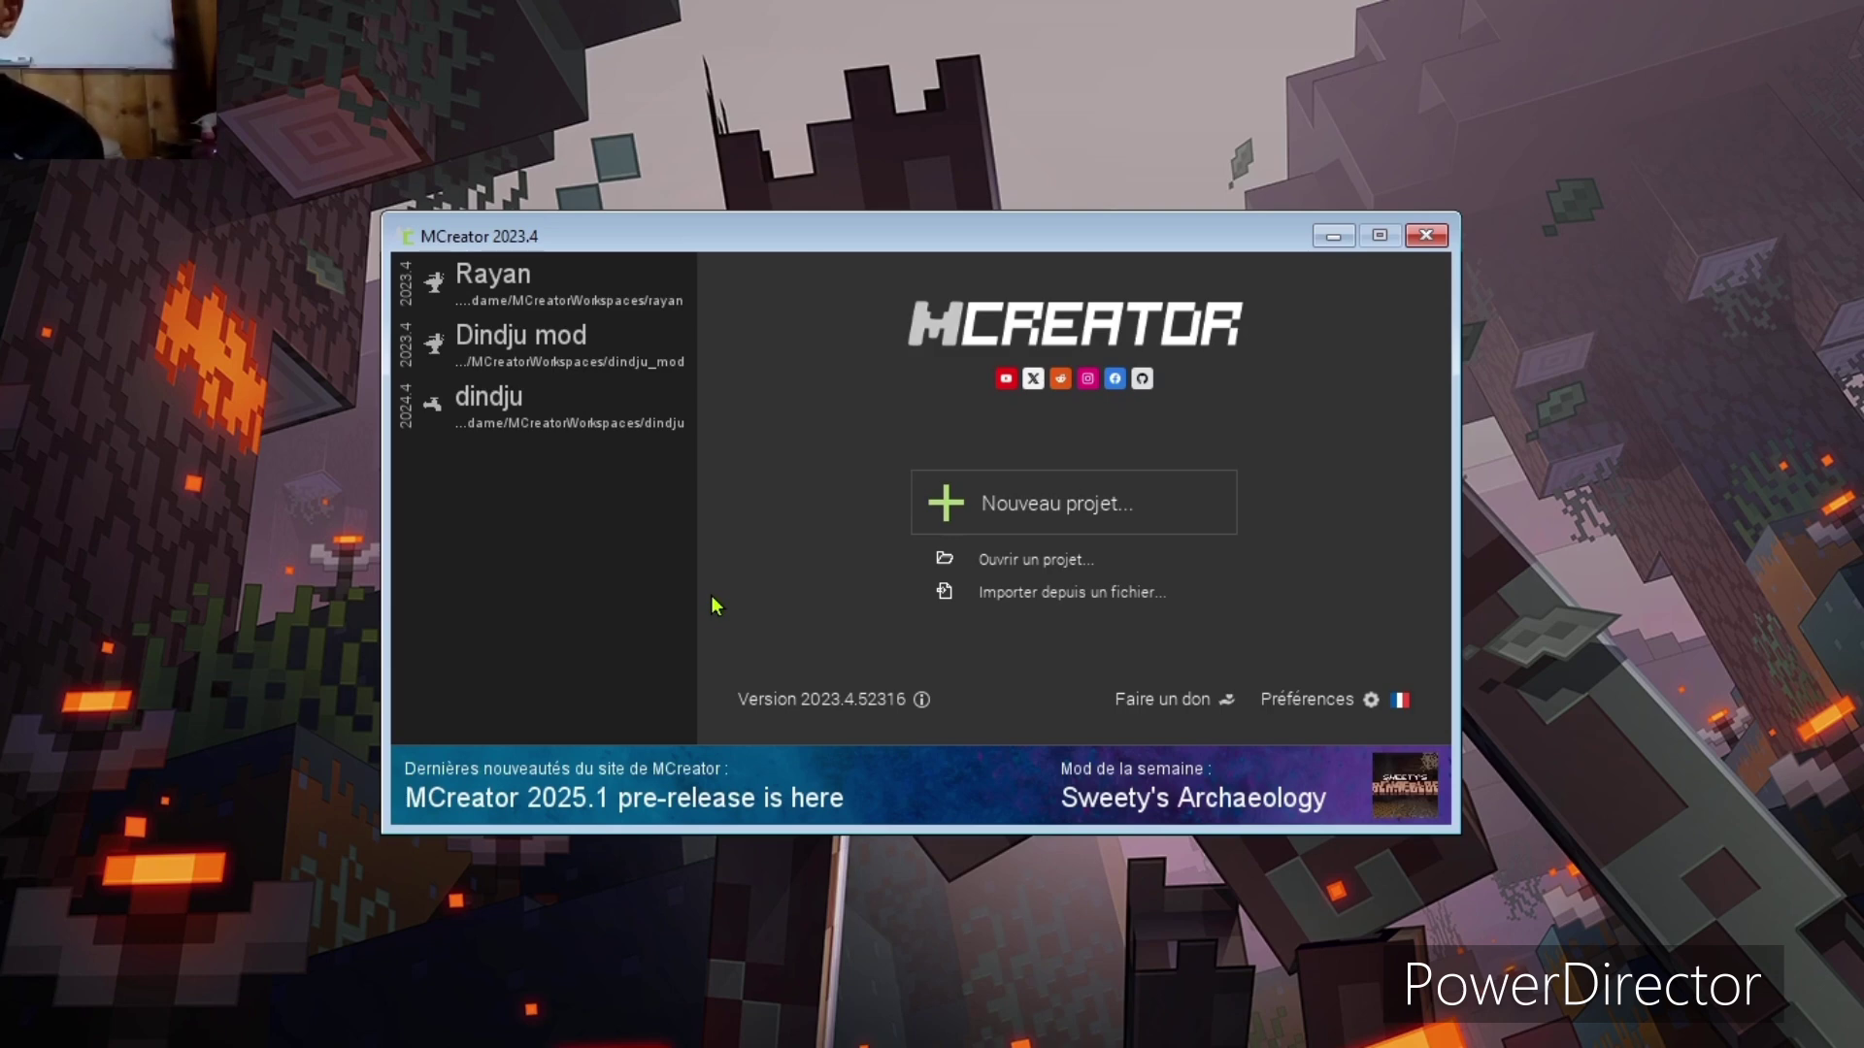
pyautogui.click(1032, 488)
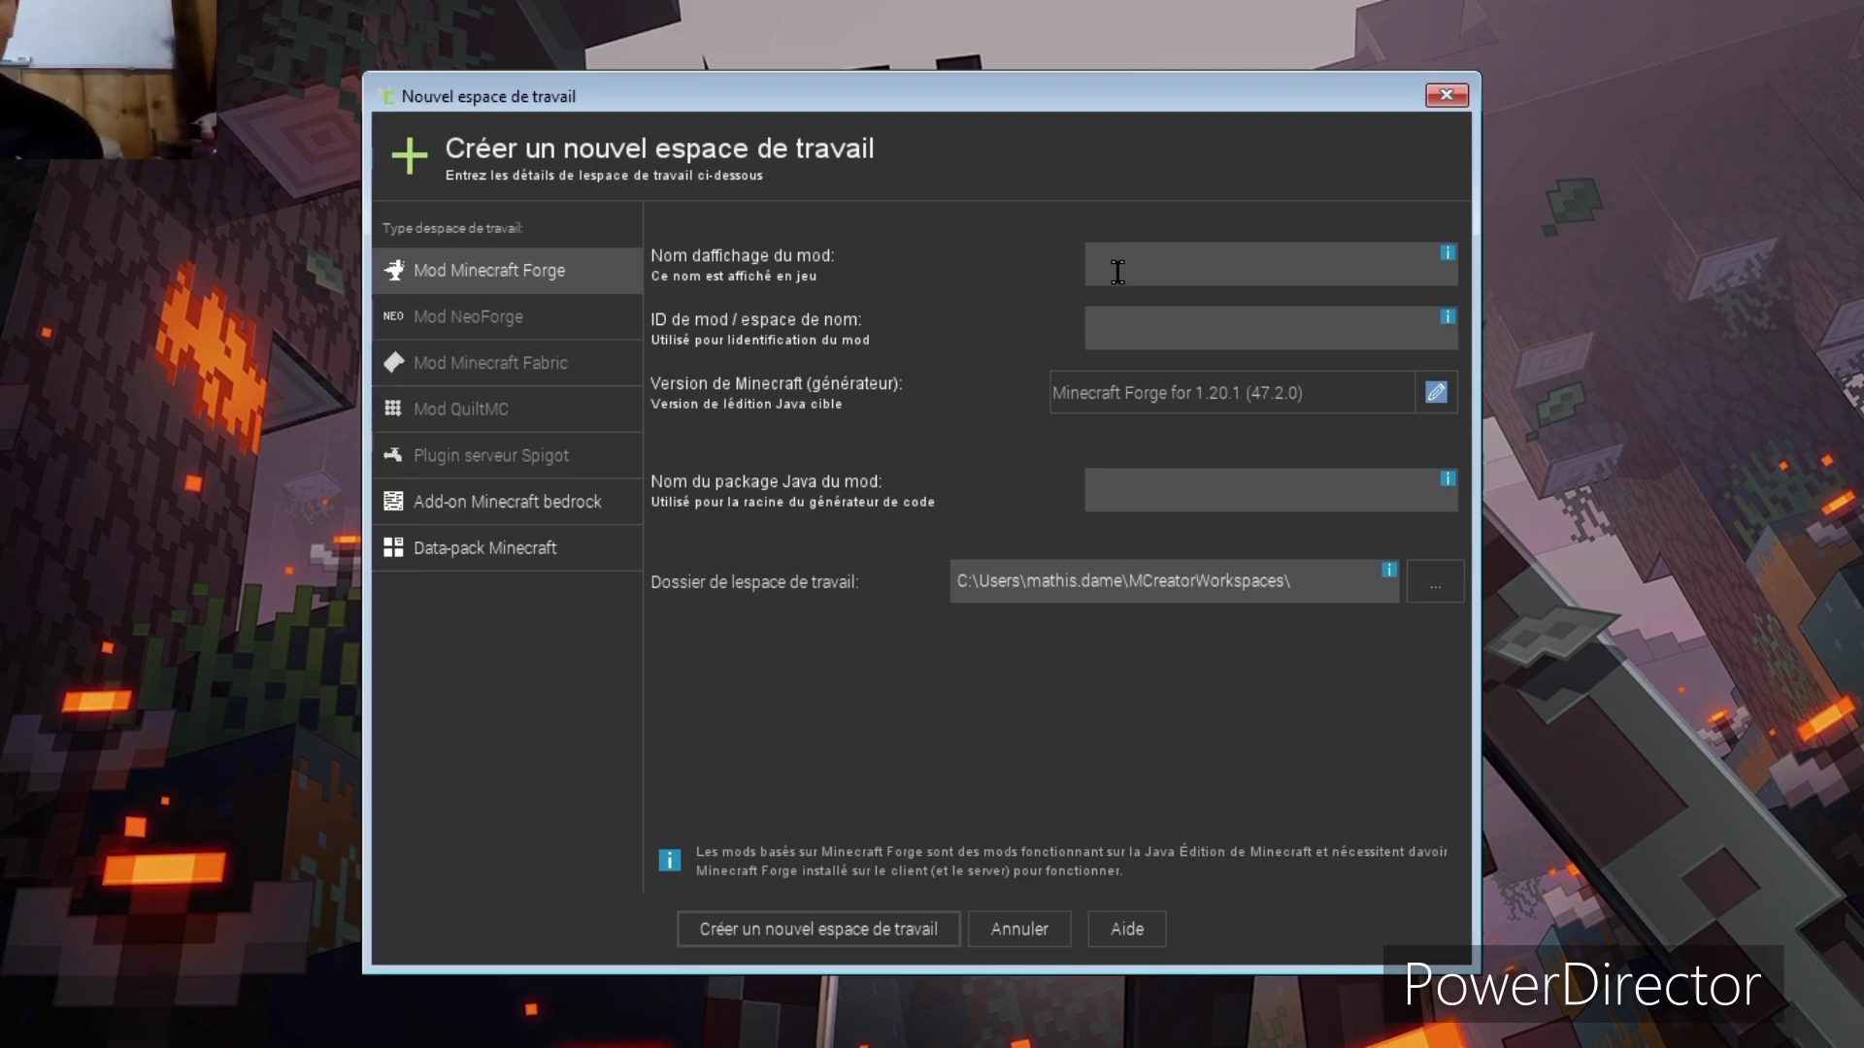
pyautogui.write('vi')
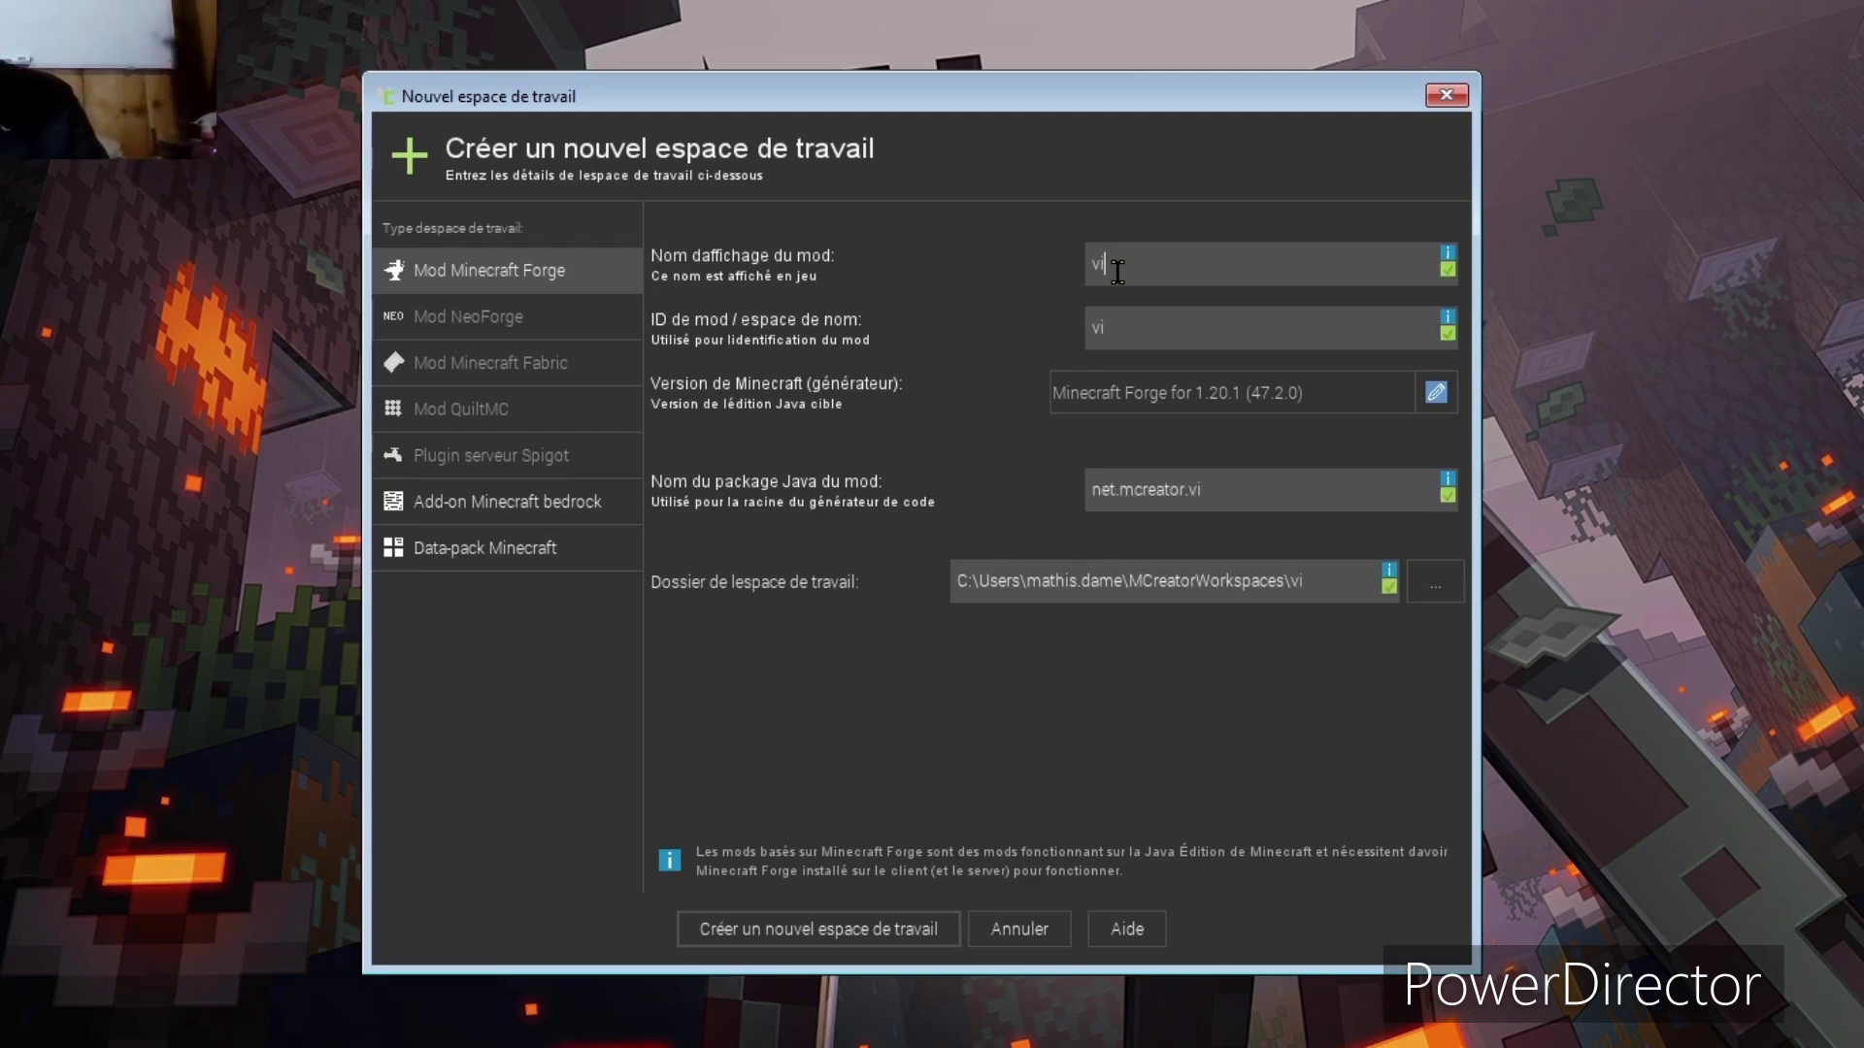
pyautogui.write('dos tuto')
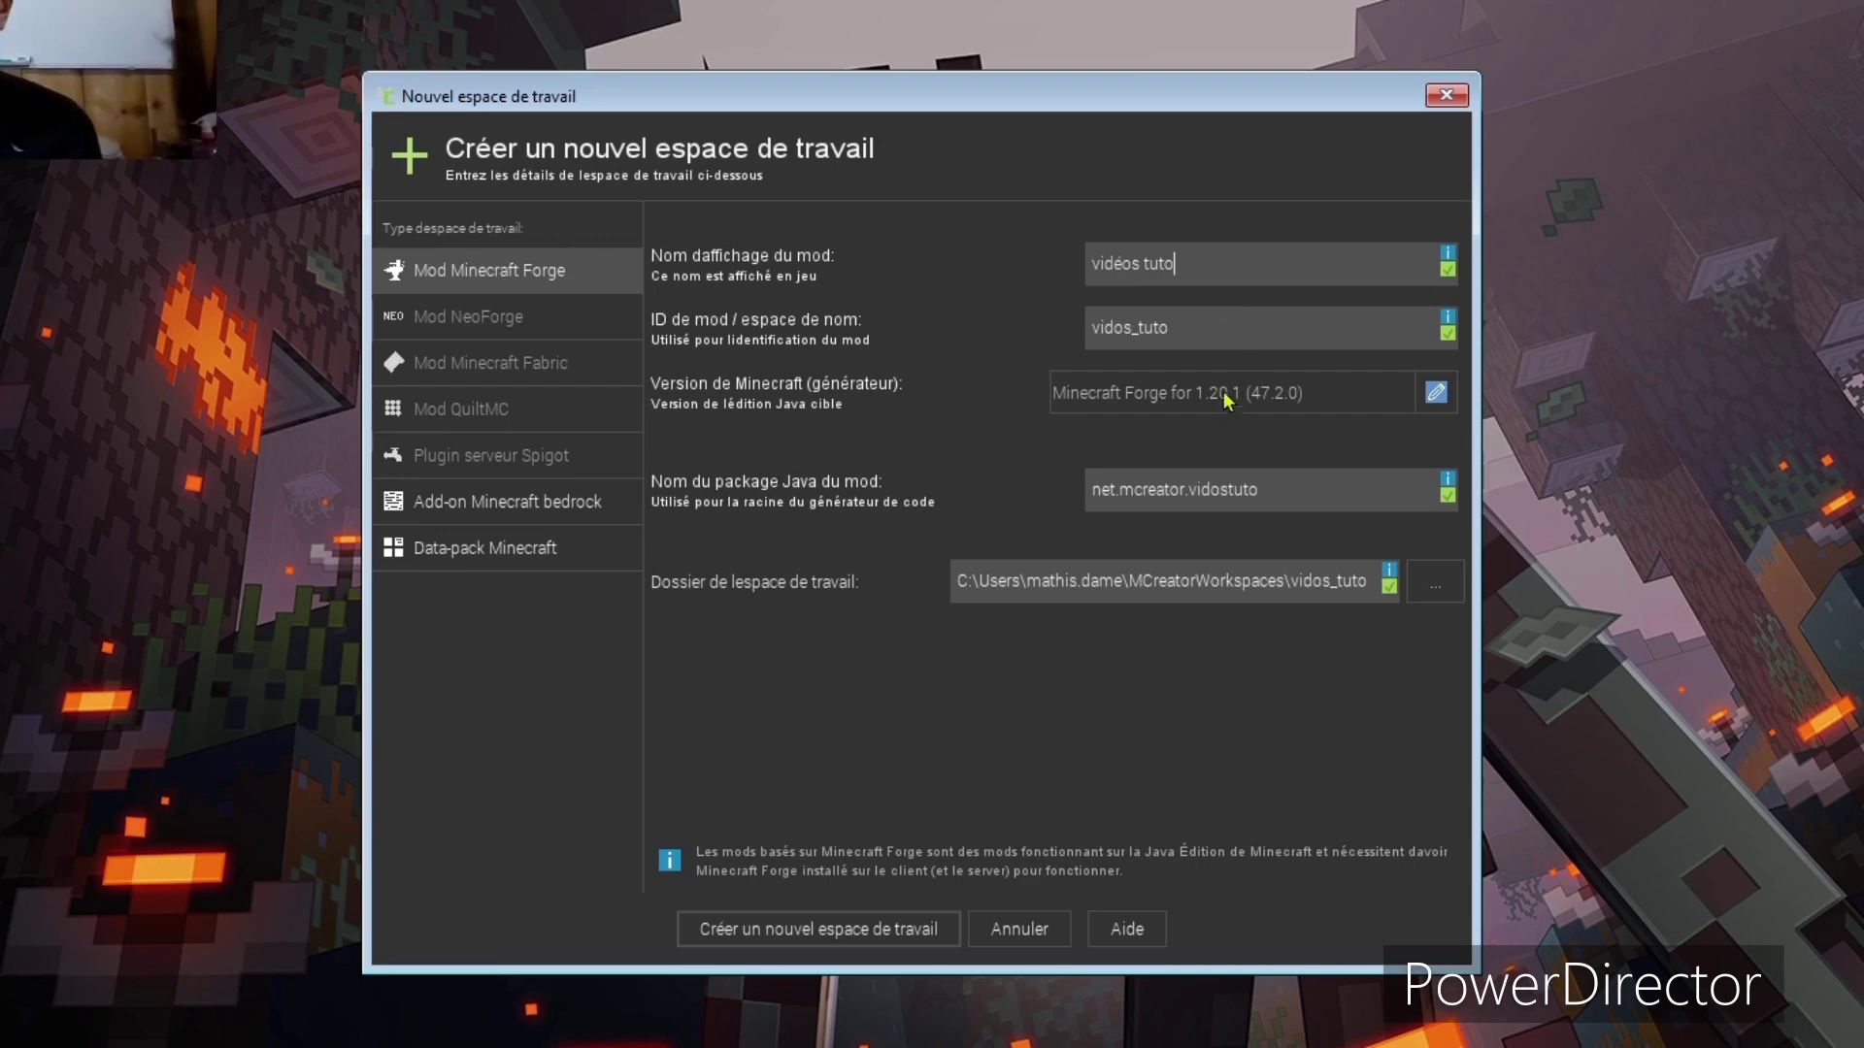
pyautogui.click(1228, 327)
pyautogui.click(1335, 331)
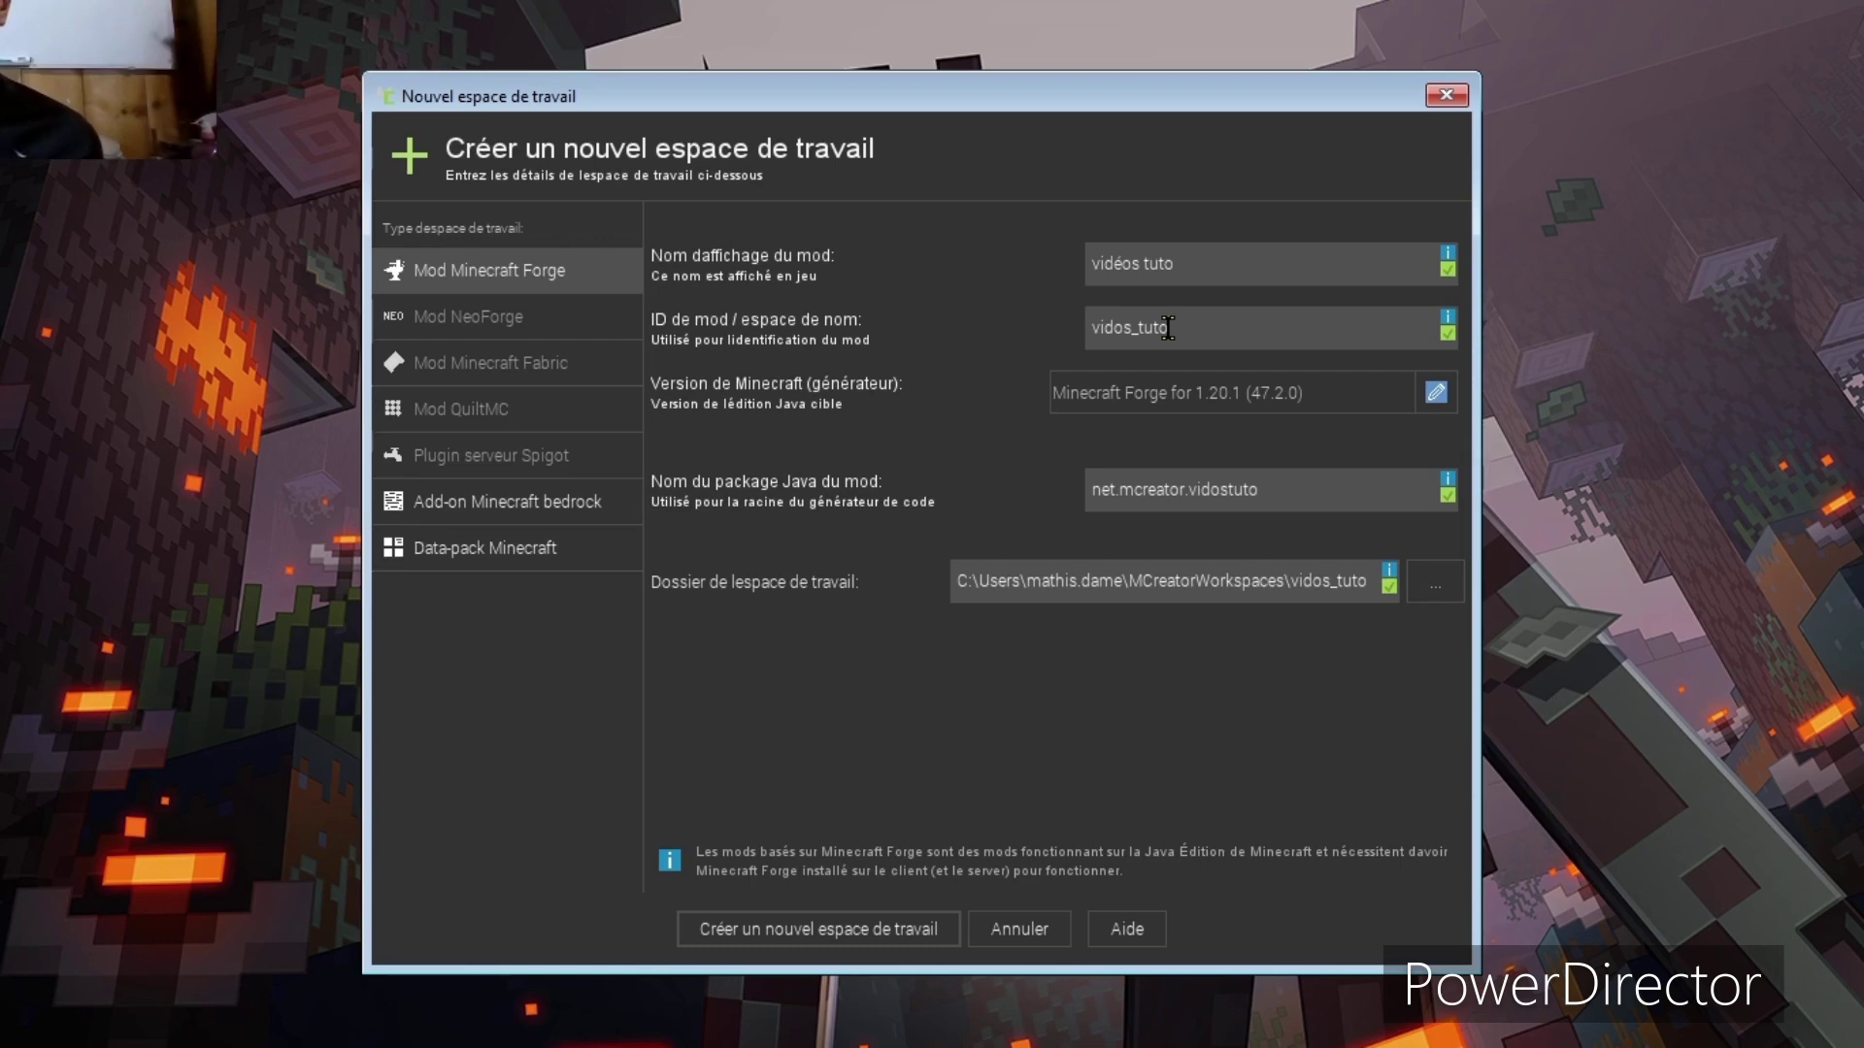
pyautogui.doubleClick(1215, 311)
pyautogui.click(1207, 324)
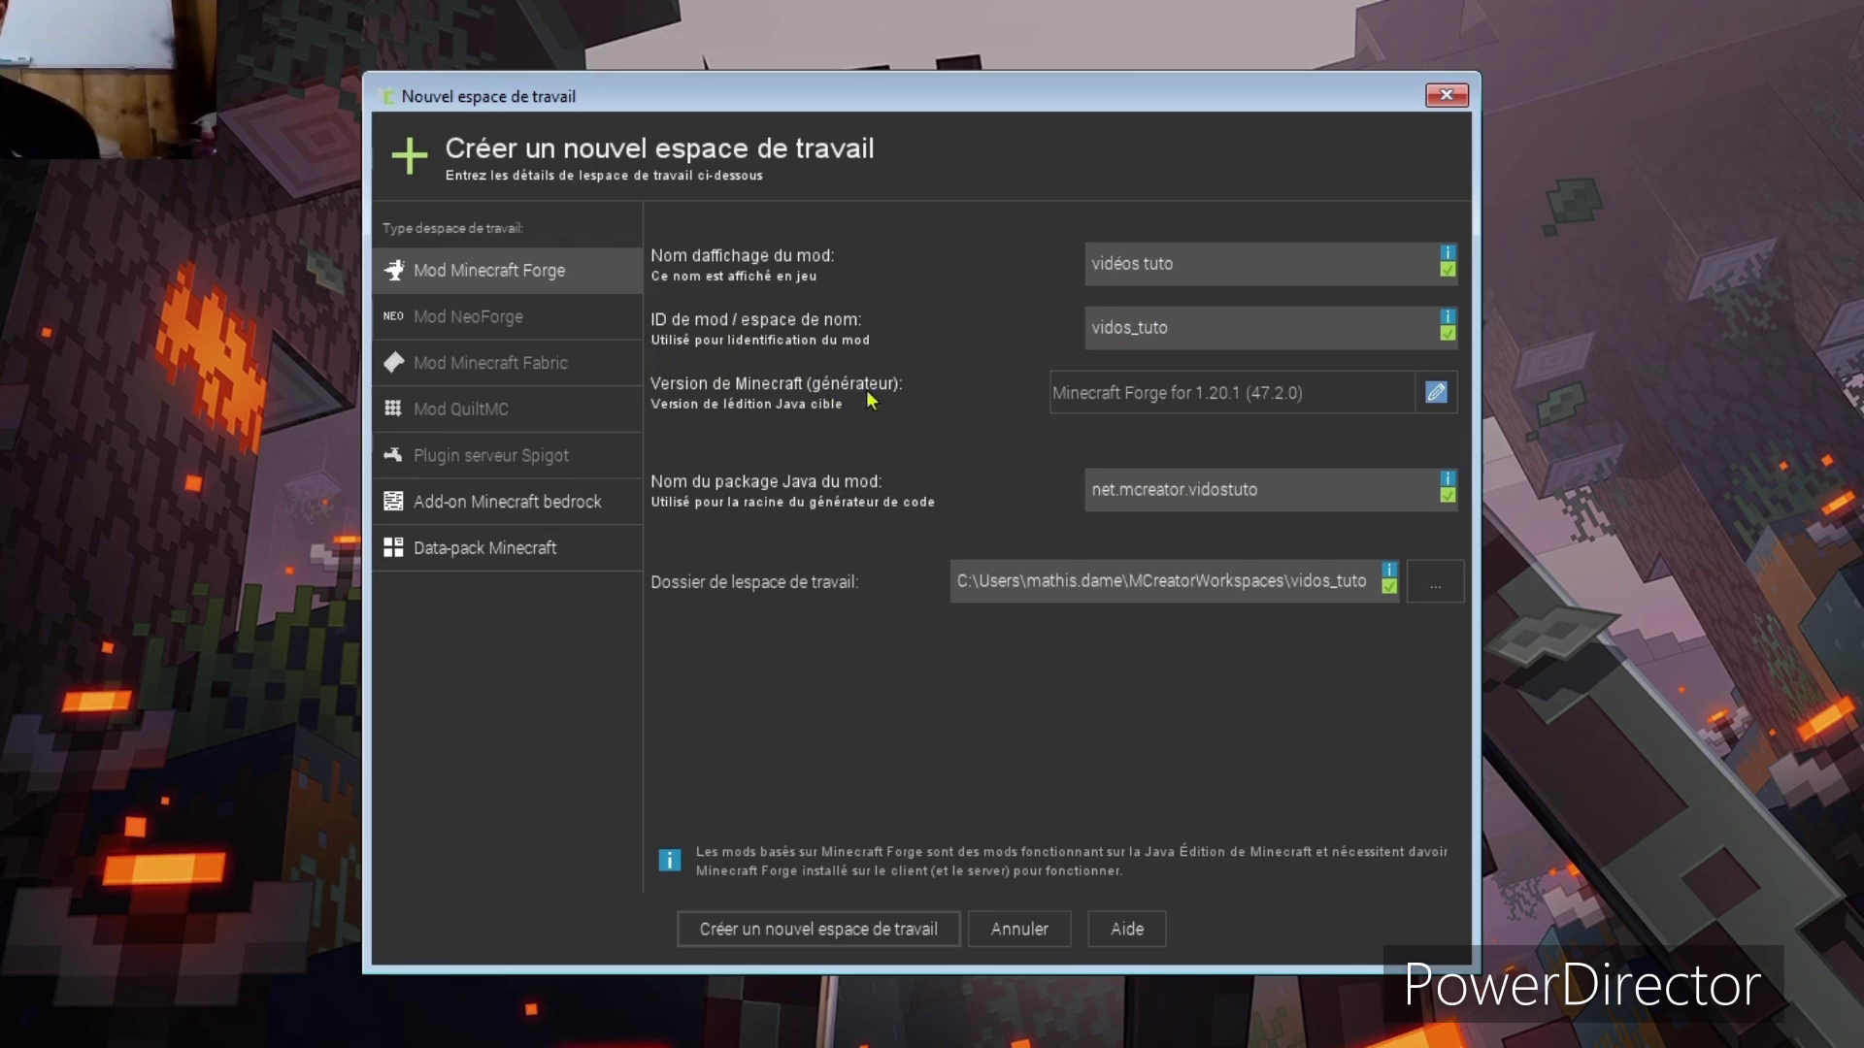
# Step: Compare the feature coverage of the Minecraft Forge 1.19.4 and 1.20.1 generators, and confirm Minecraft Forge for 1.20.1 (47.2.0)
pyautogui.click(1435, 392)
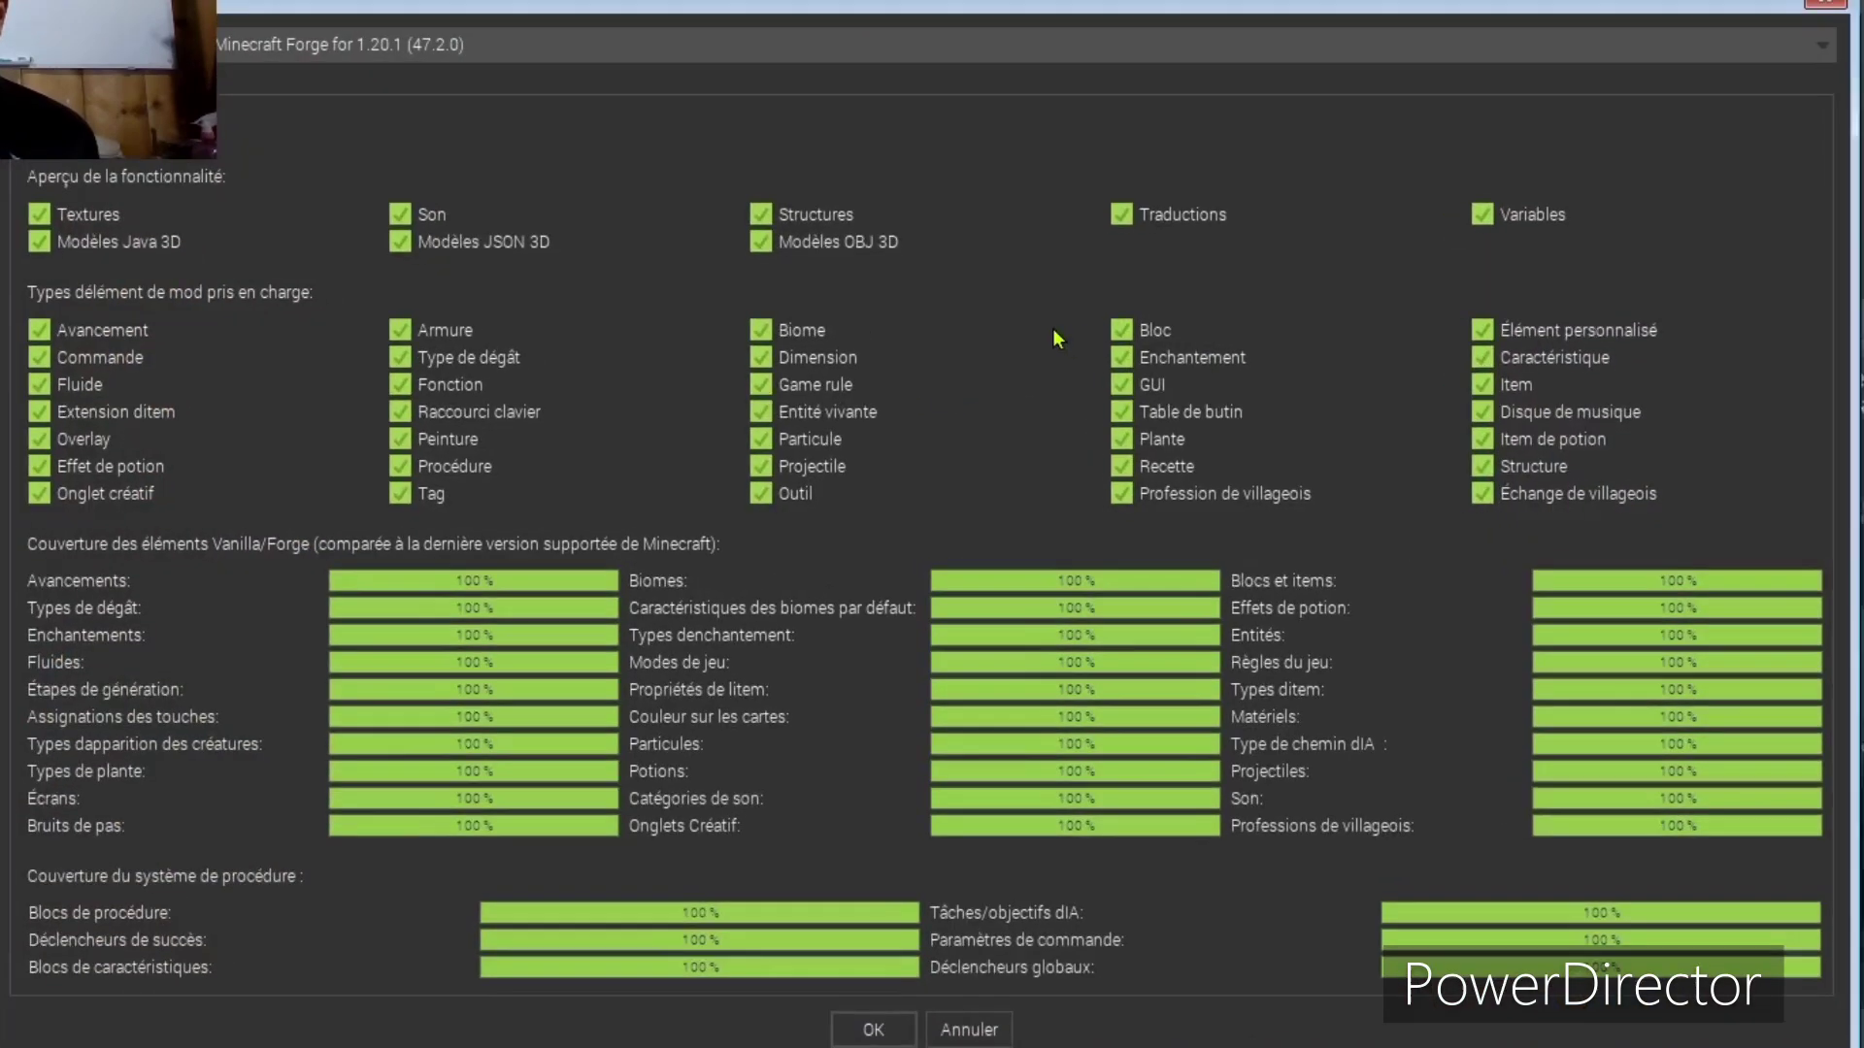
pyautogui.click(687, 31)
pyautogui.click(632, 76)
pyautogui.click(621, 44)
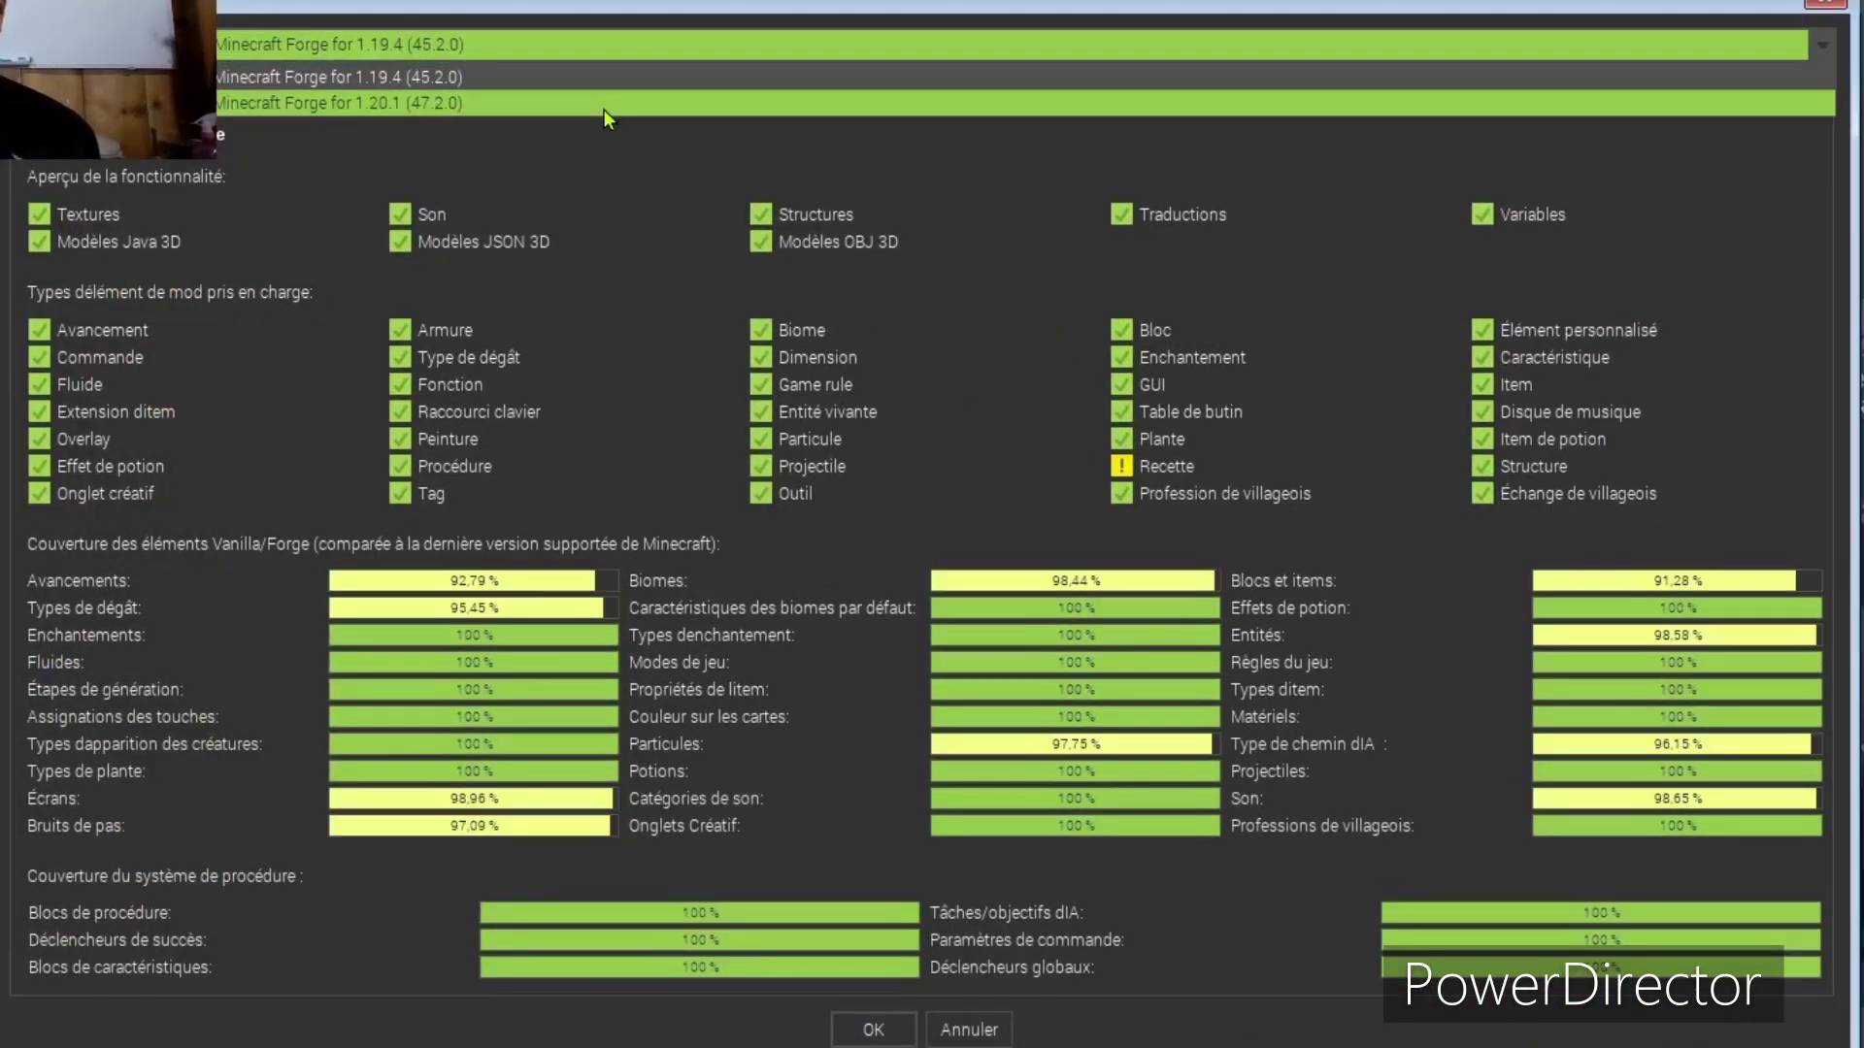
pyautogui.click(604, 105)
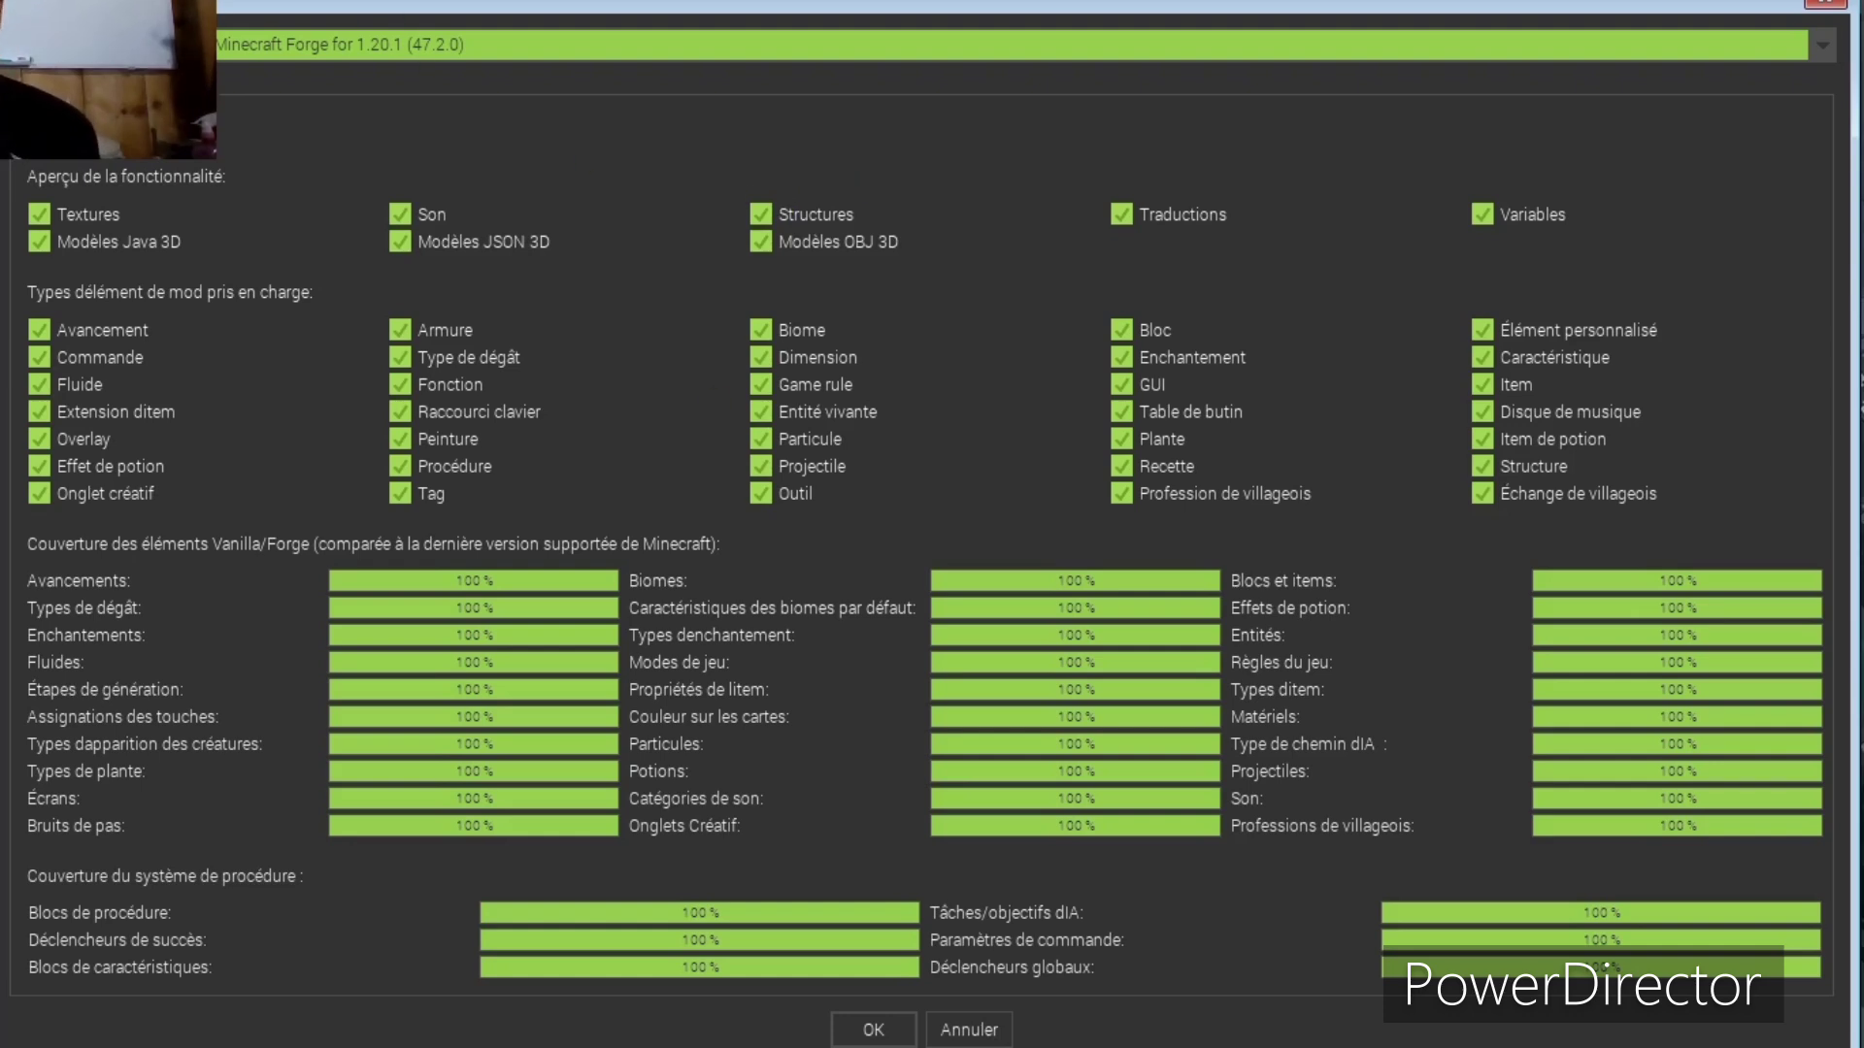
pyautogui.click(873, 1029)
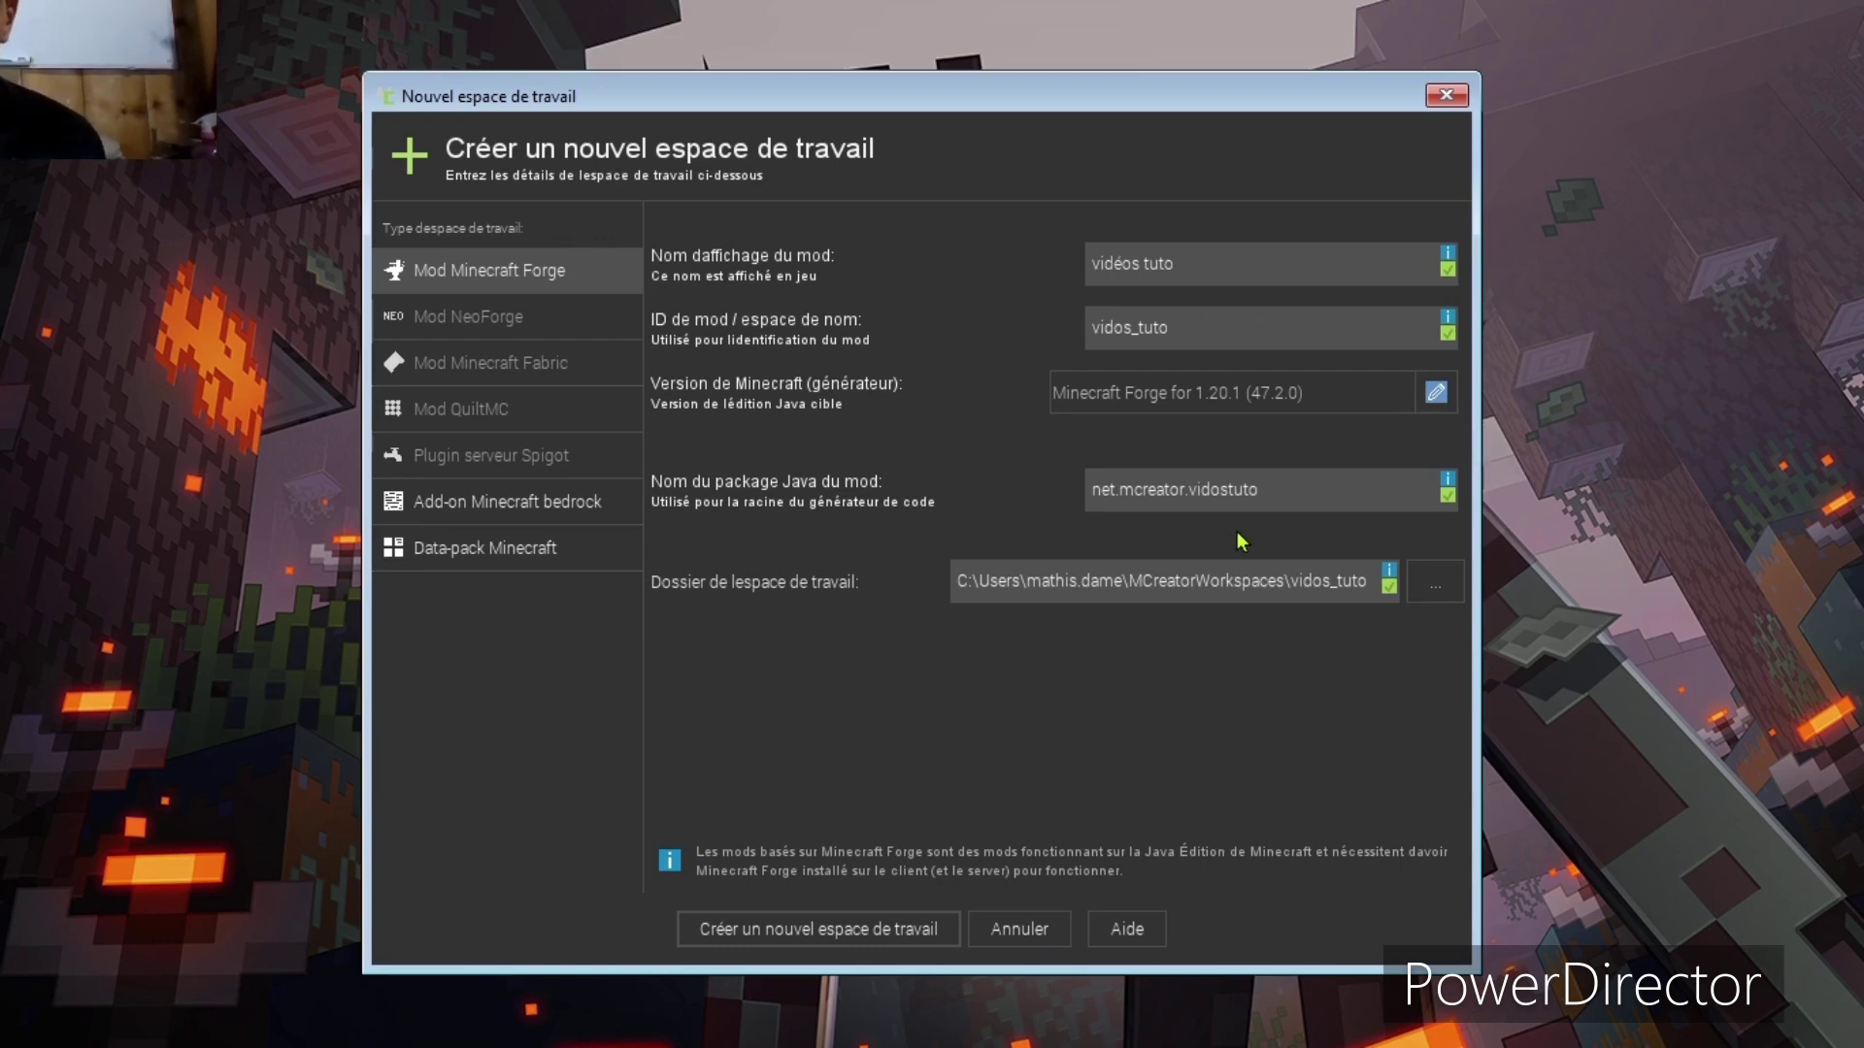
pyautogui.moveTo(1300, 483); pyautogui.dragTo(1358, 508)
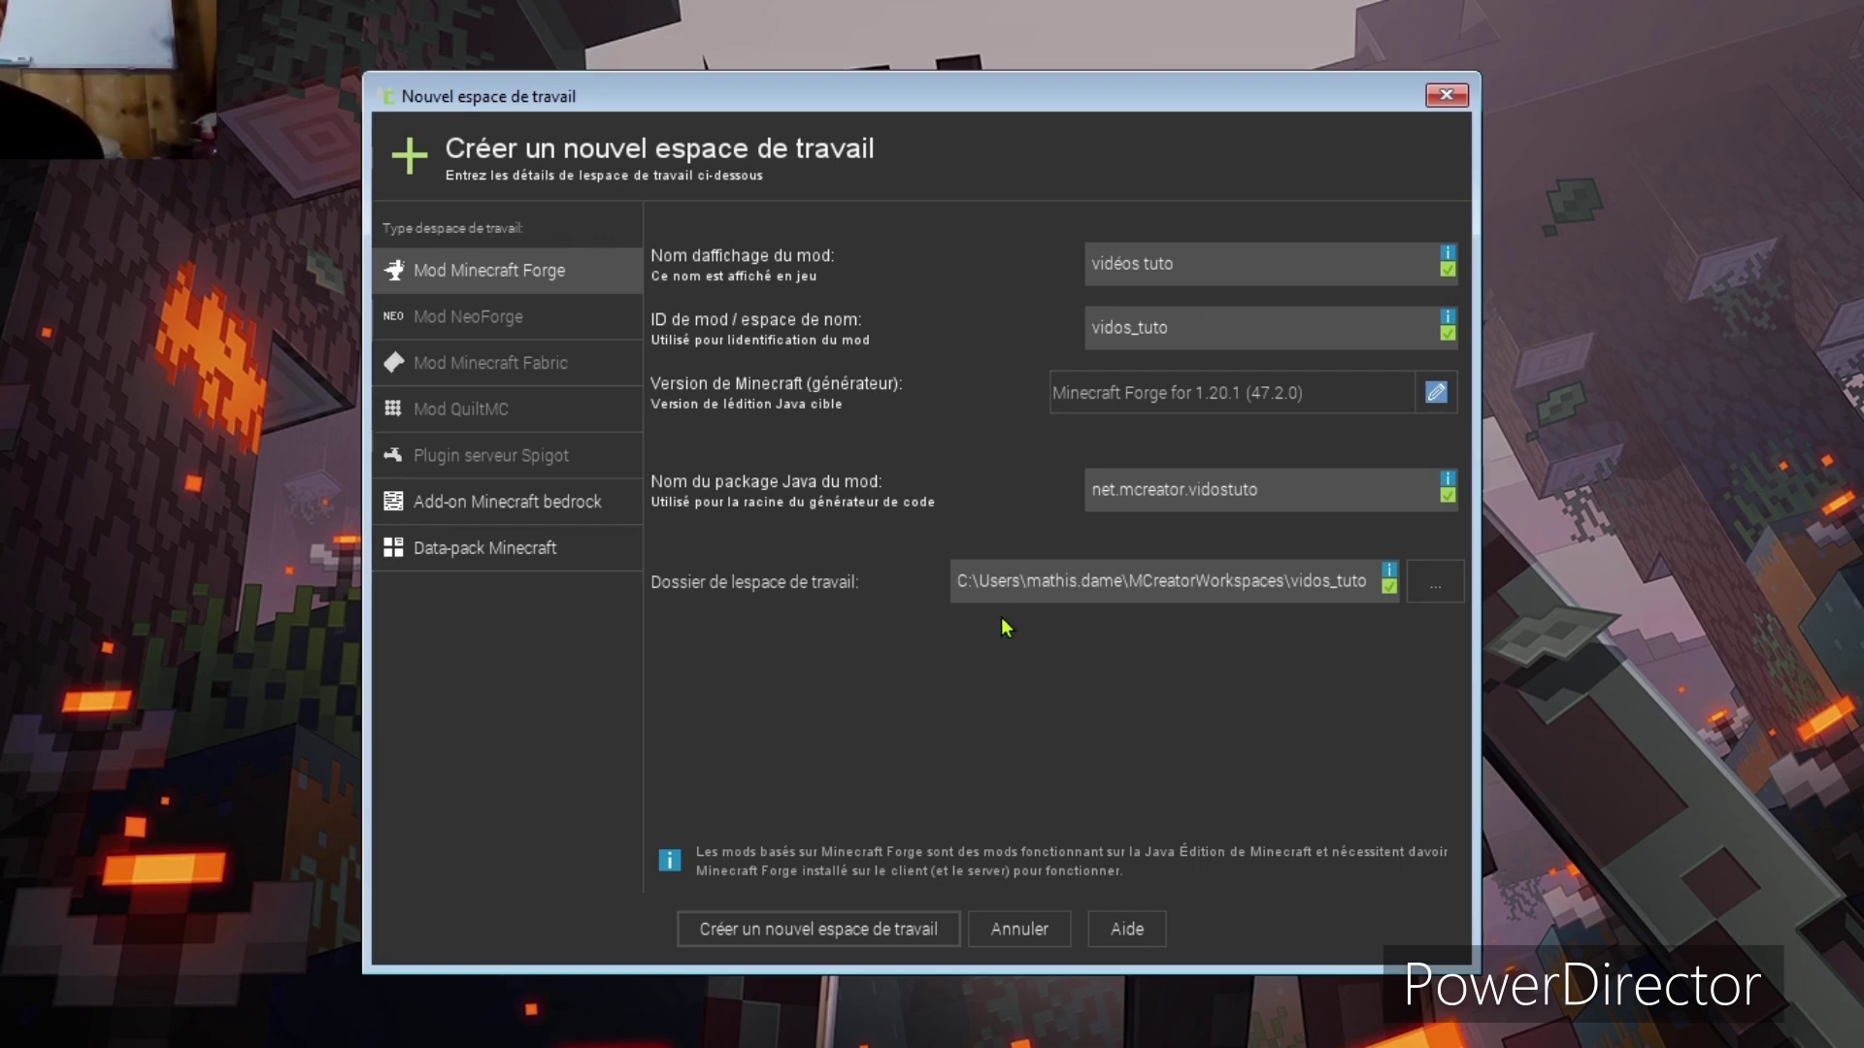
pyautogui.moveTo(959, 573); pyautogui.dragTo(1273, 580)
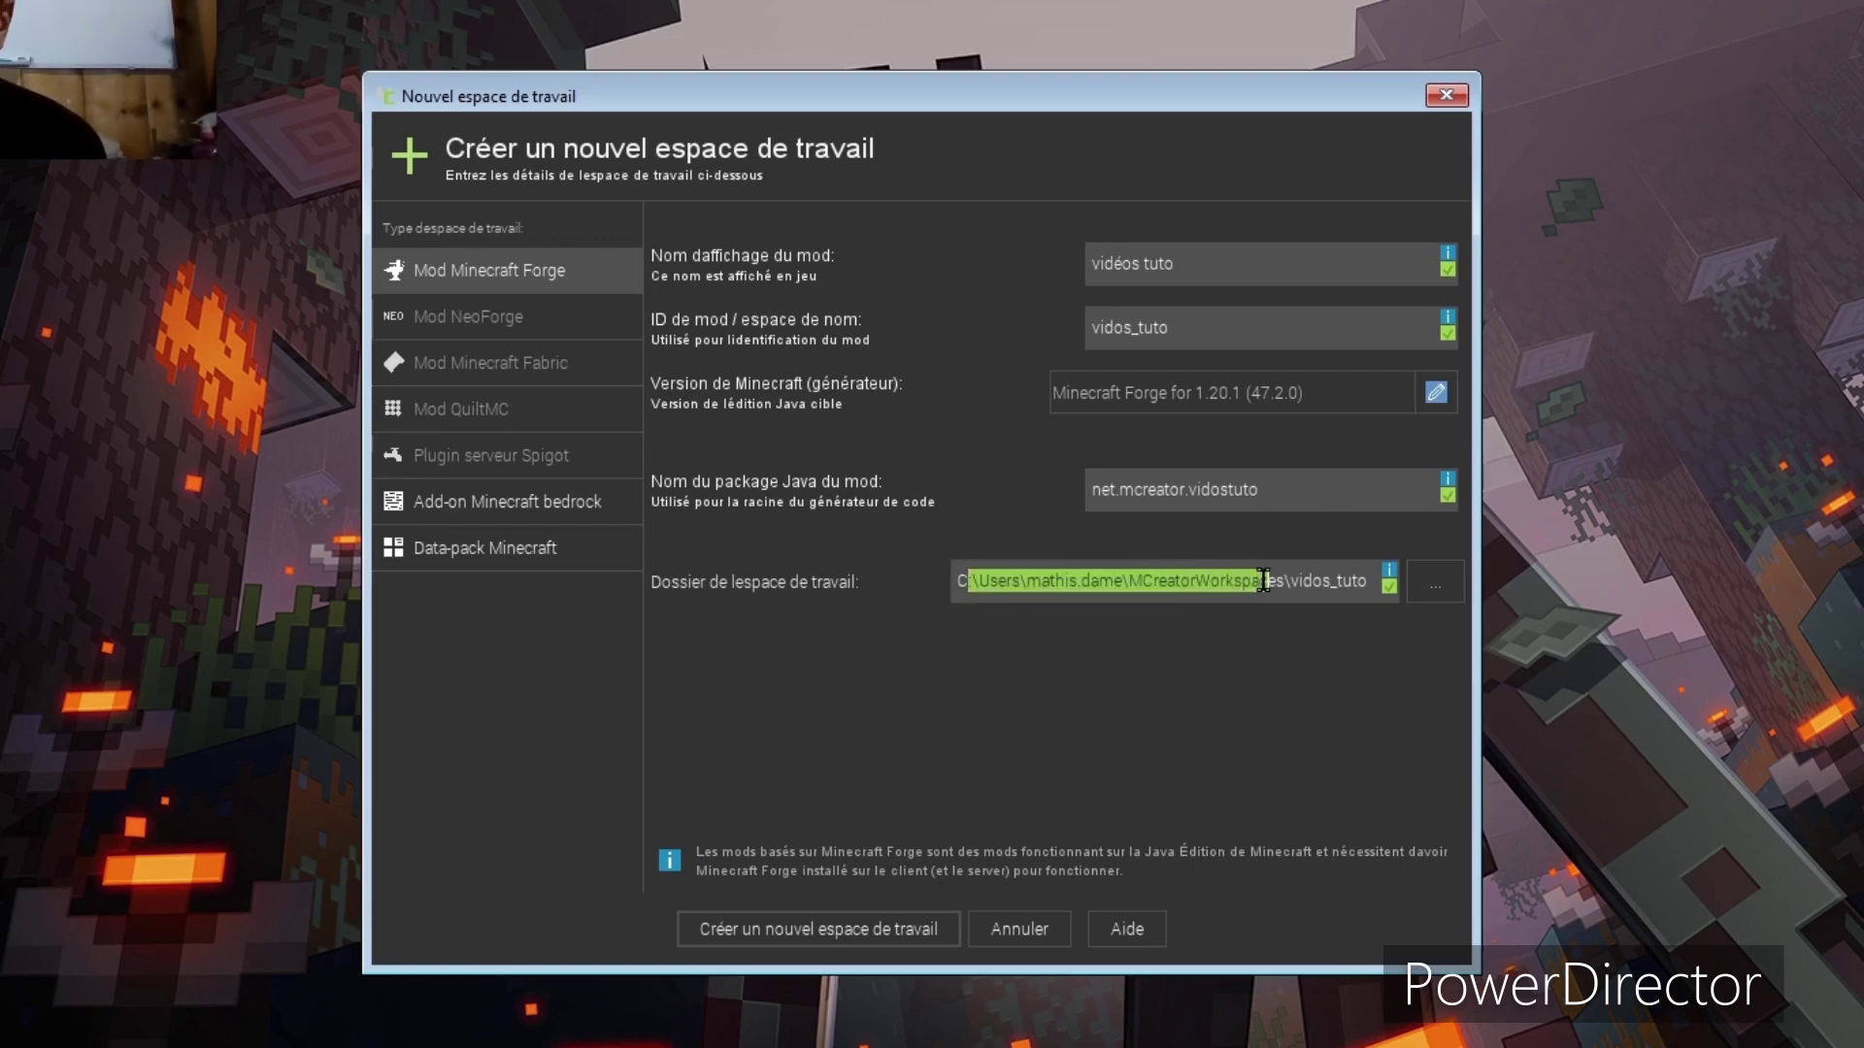
pyautogui.click(1293, 579)
pyautogui.moveTo(961, 579); pyautogui.dragTo(1076, 590)
pyautogui.click(1202, 592)
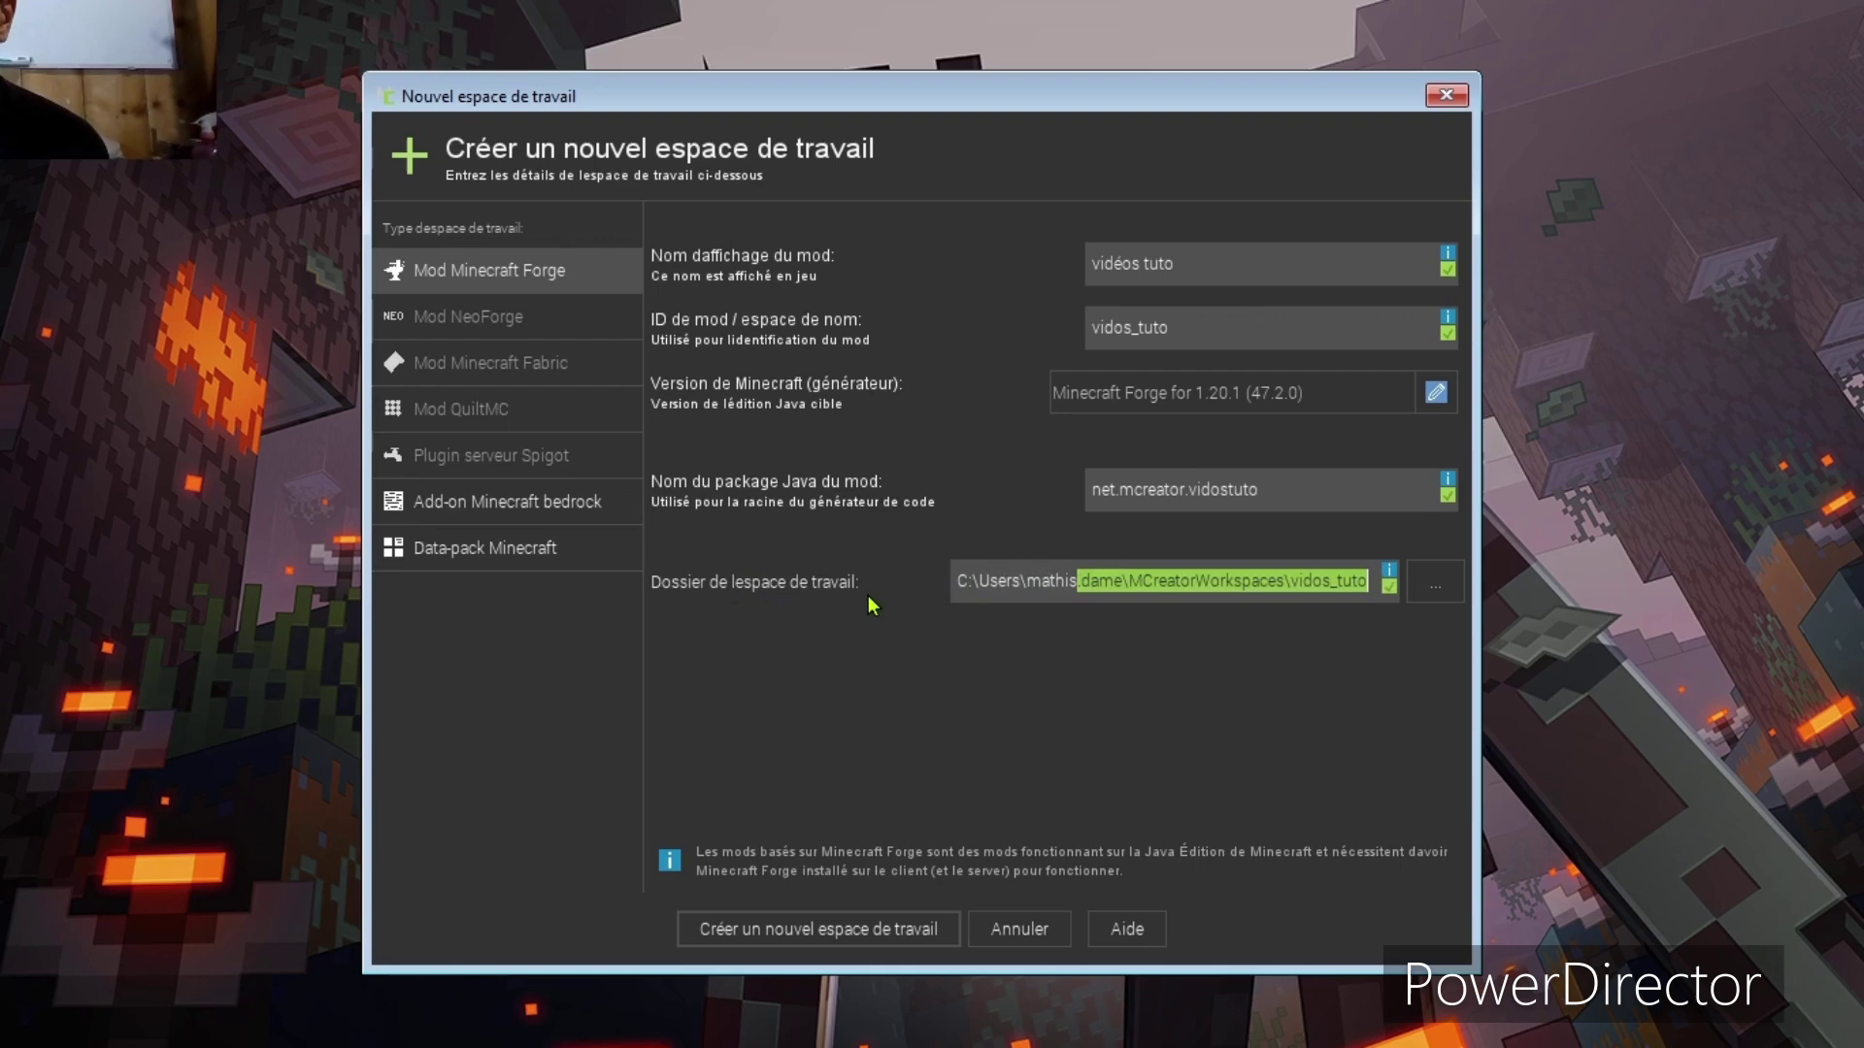
pyautogui.click(967, 582)
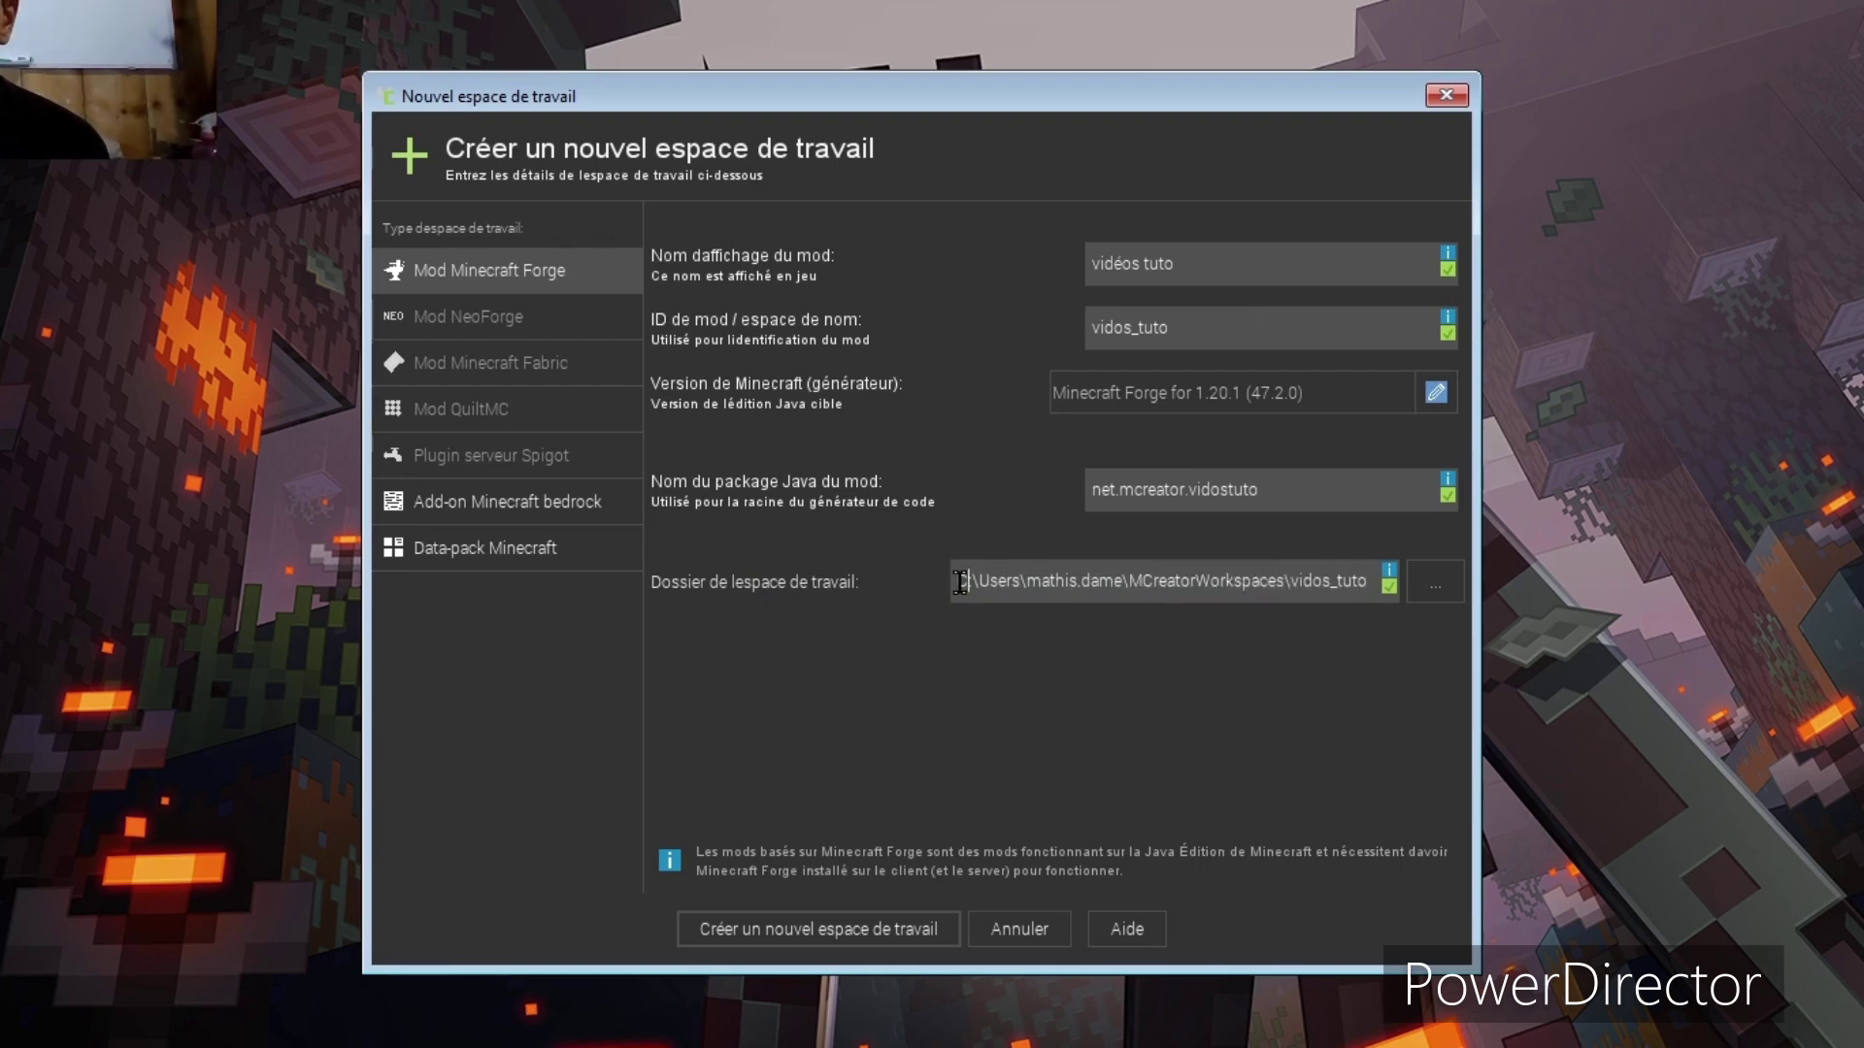
pyautogui.click(1439, 592)
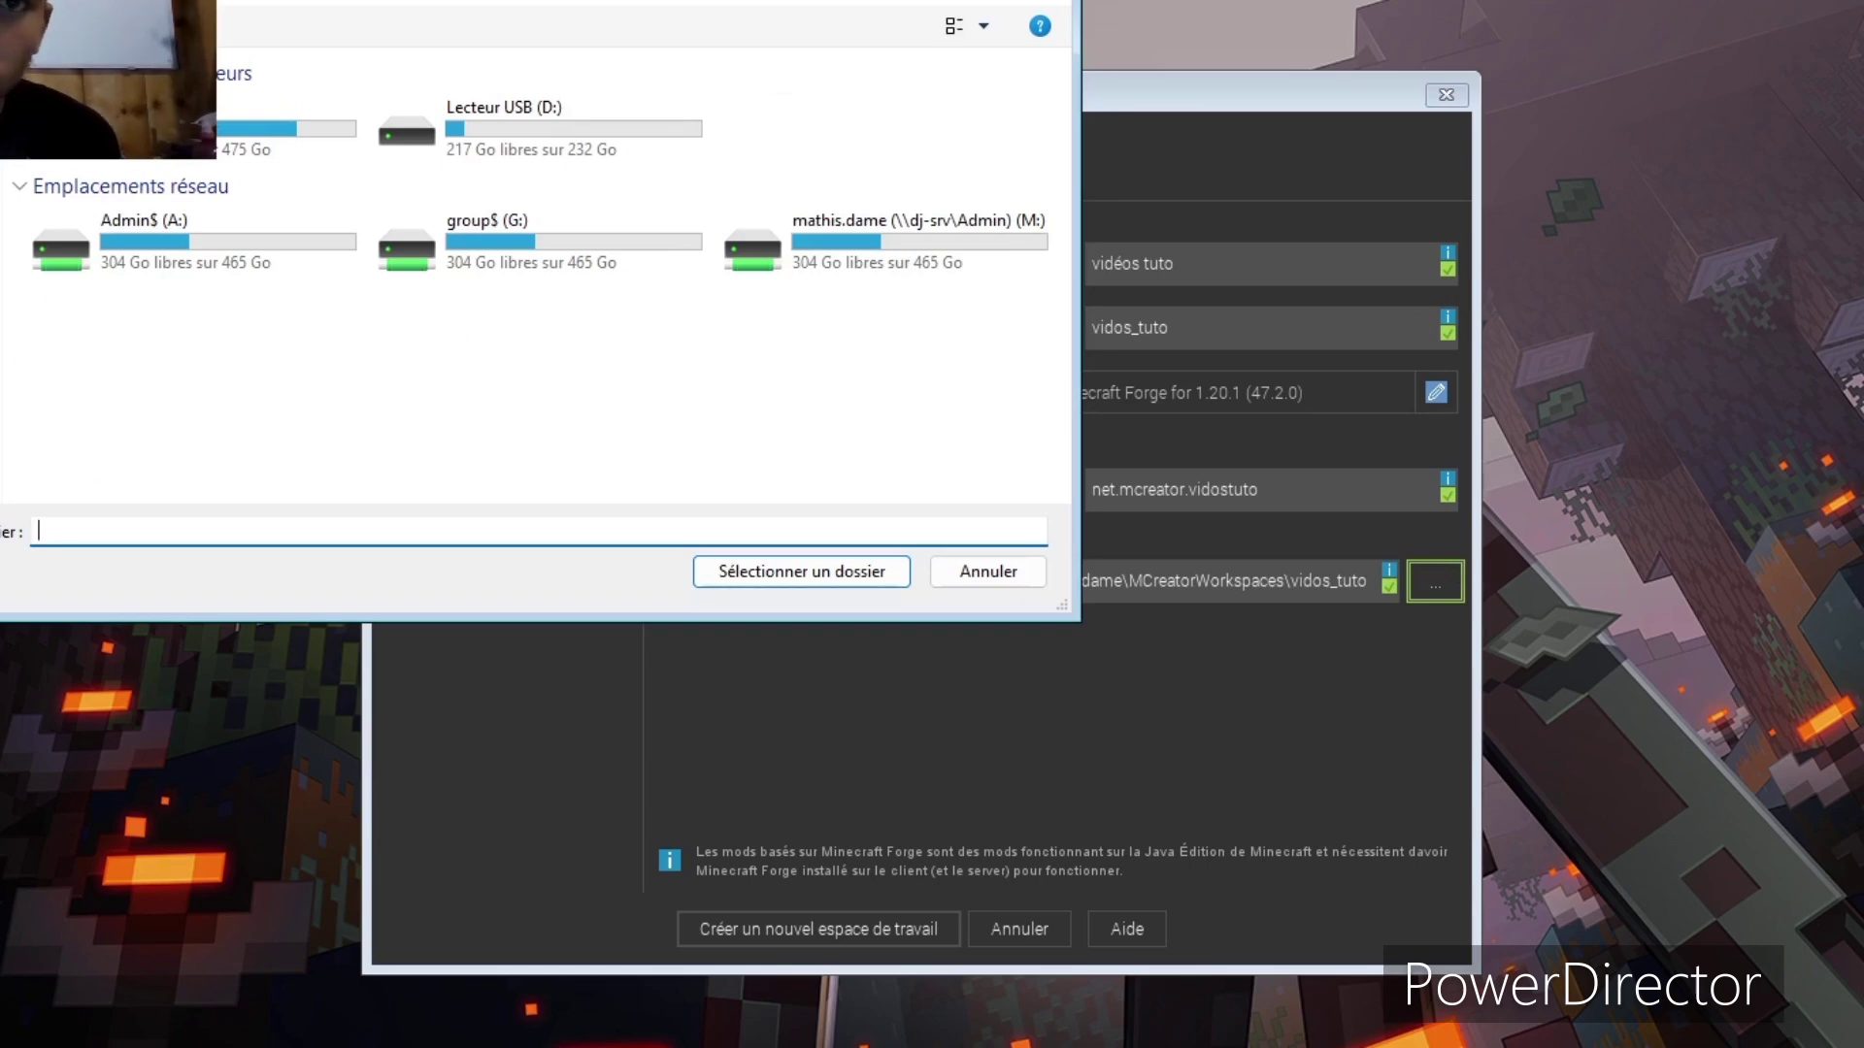
pyautogui.press('Escape')
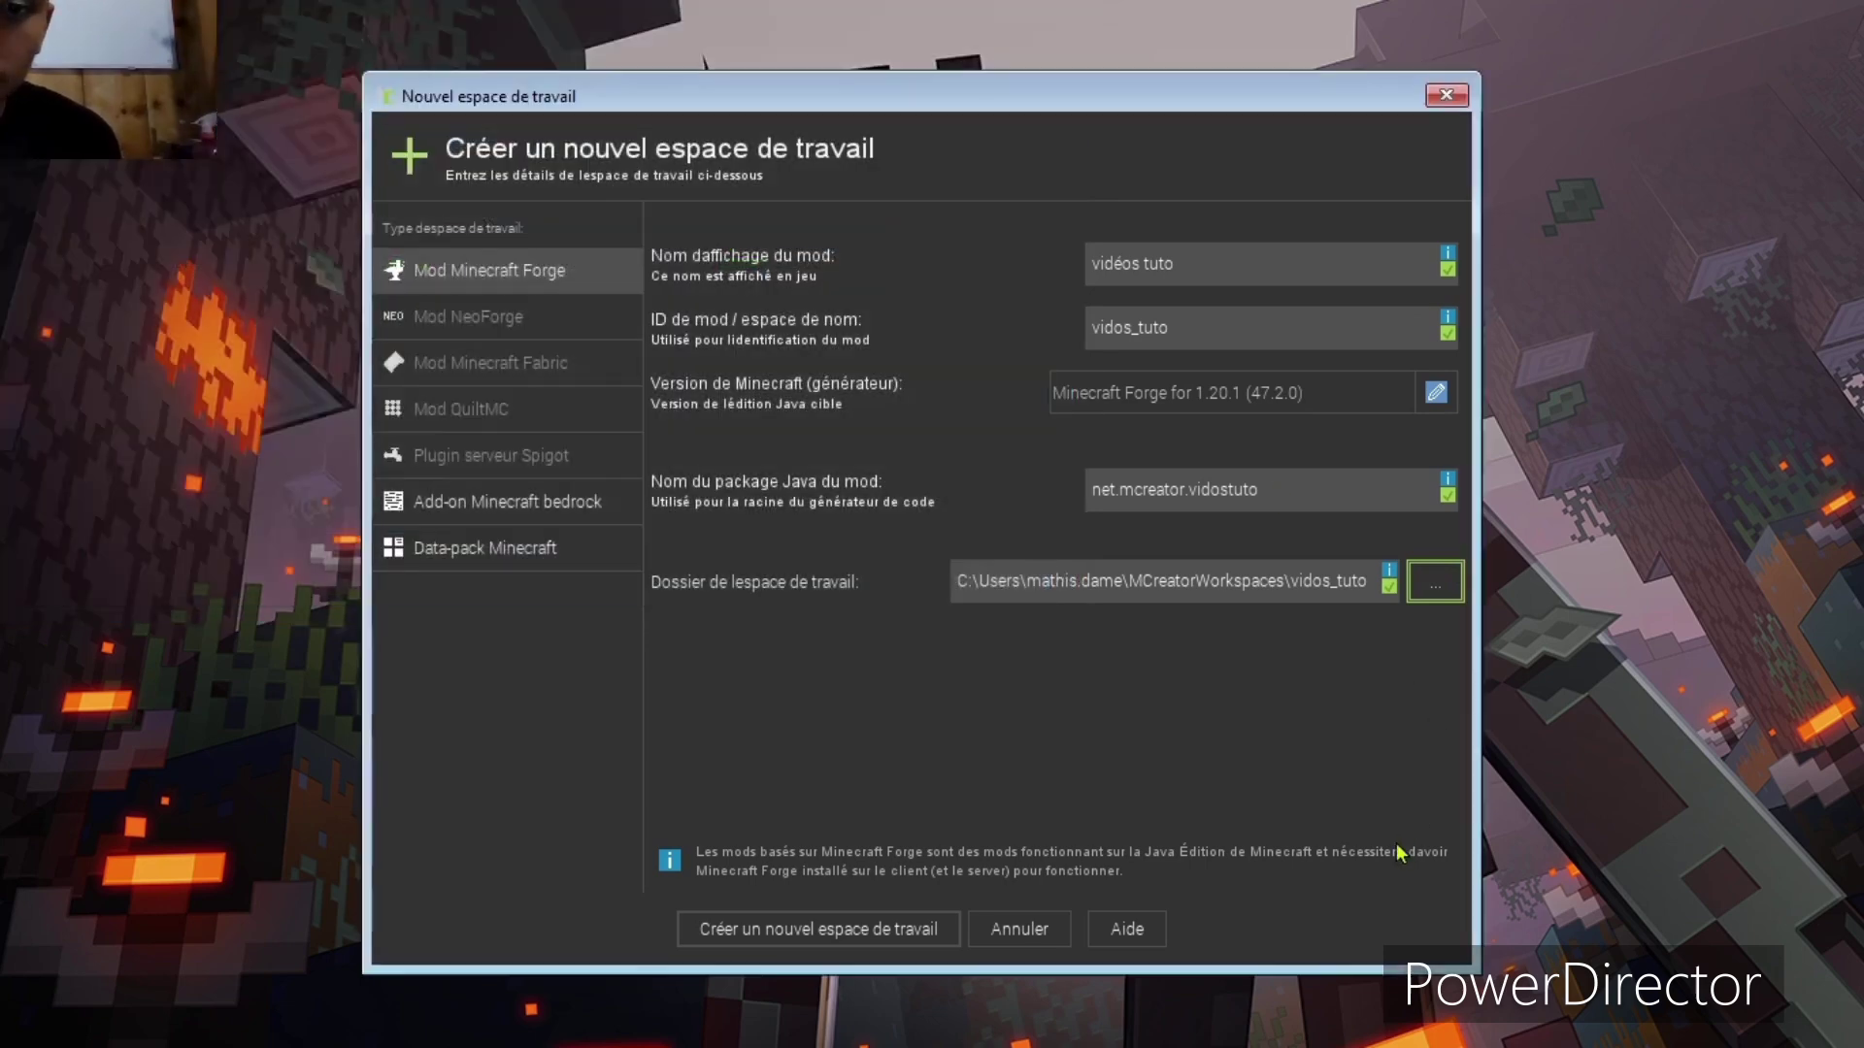
# Step: Create the new workspace and dismiss the MCreator welcome page together with the browser window
pyautogui.click(815, 929)
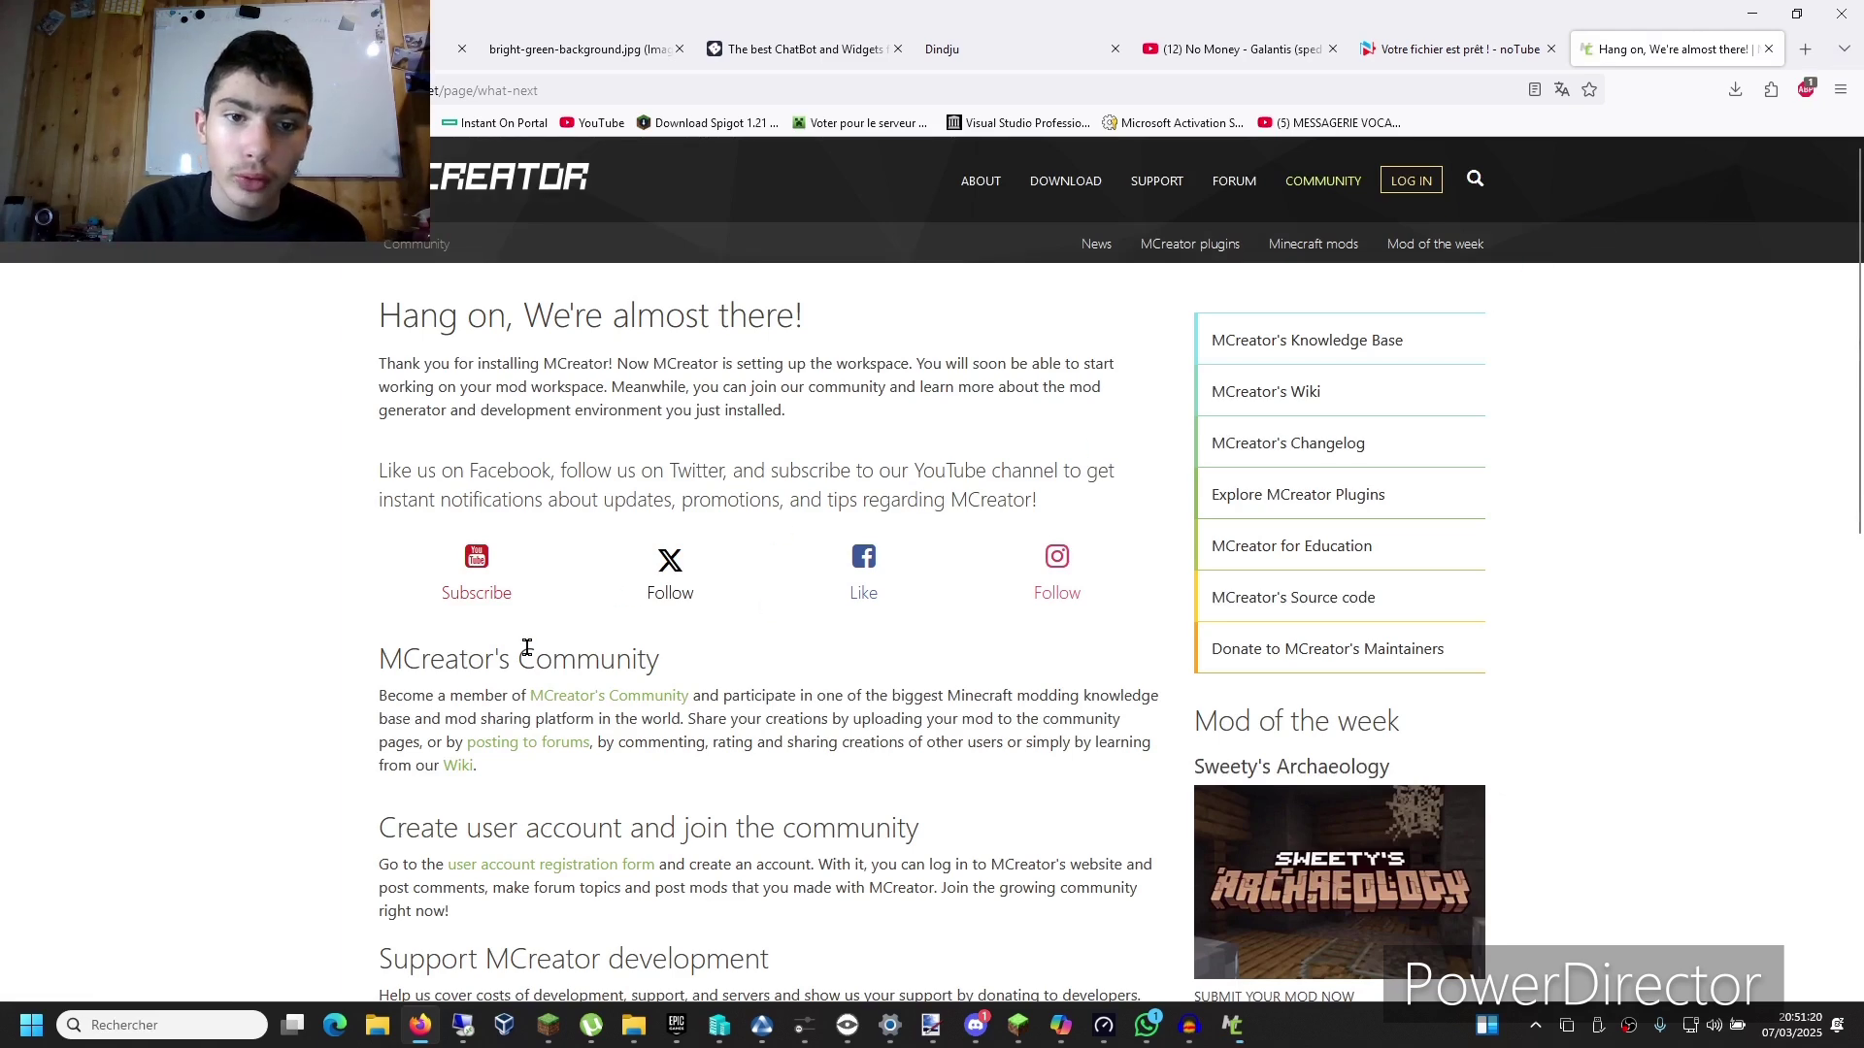
pyautogui.click(1768, 49)
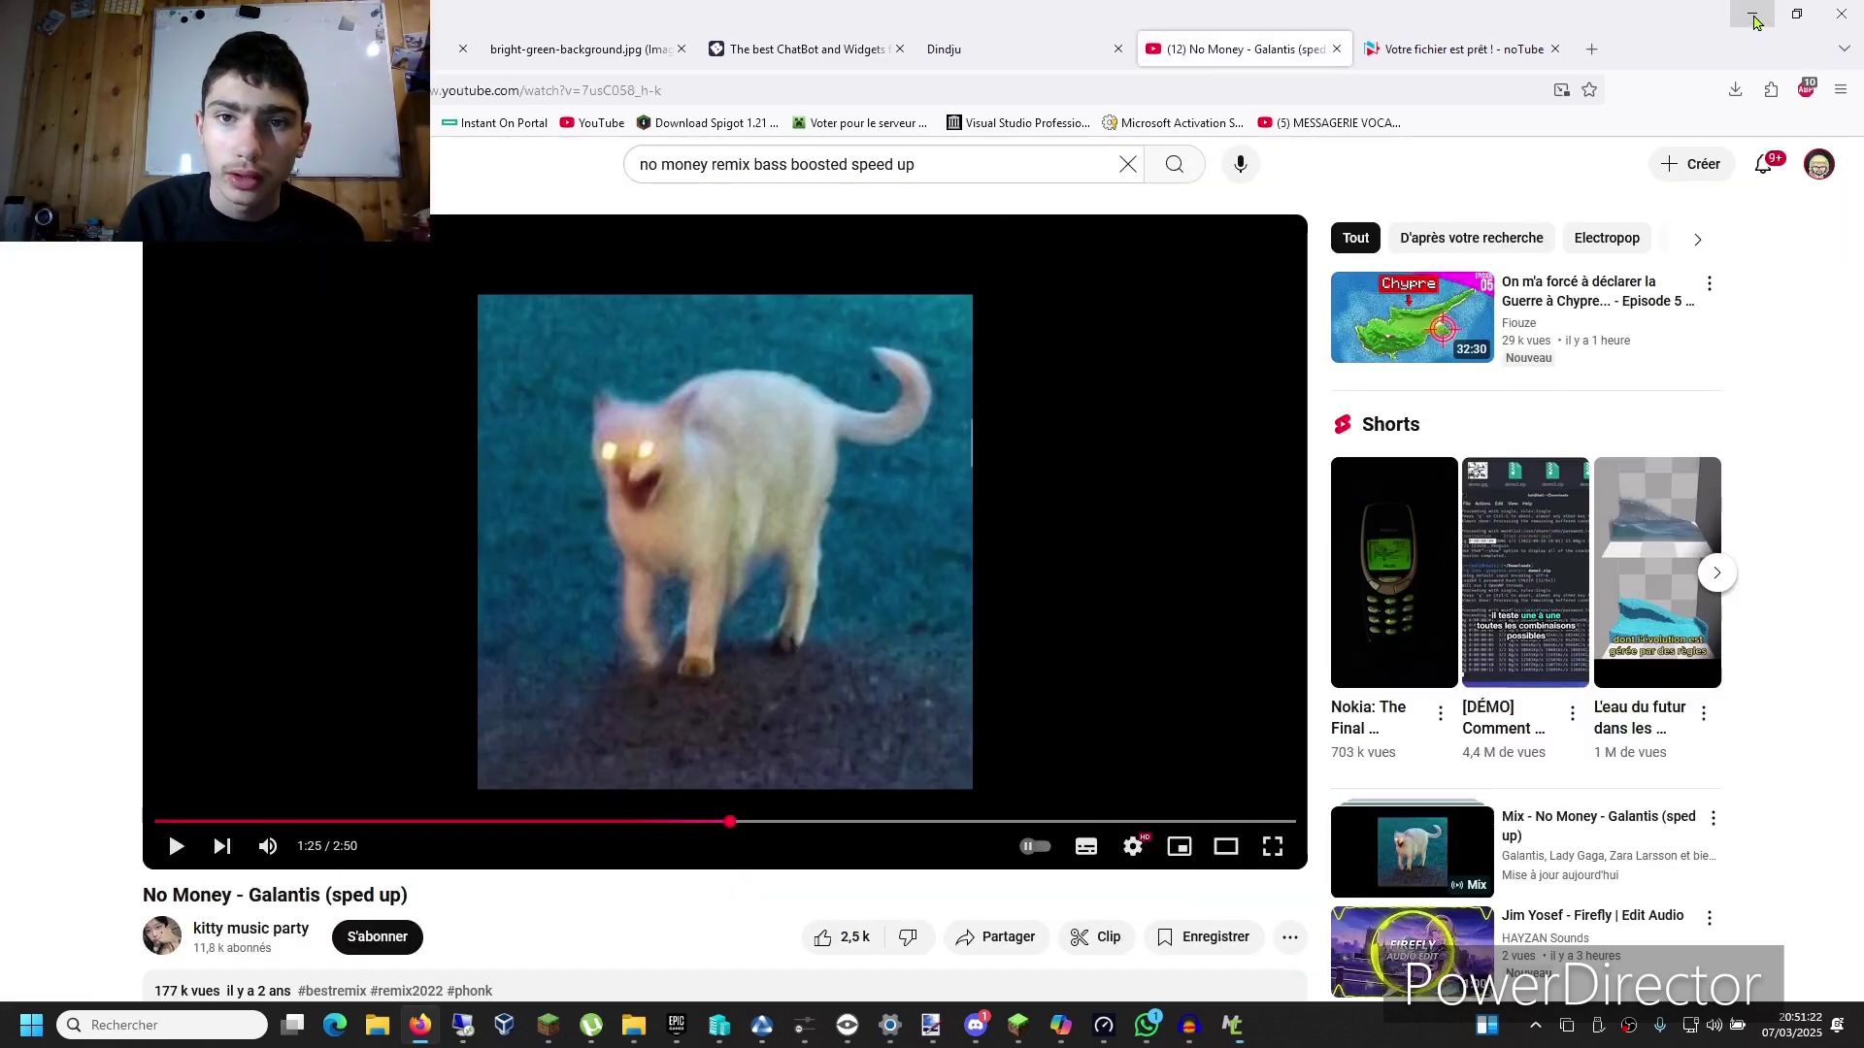
pyautogui.click(1753, 16)
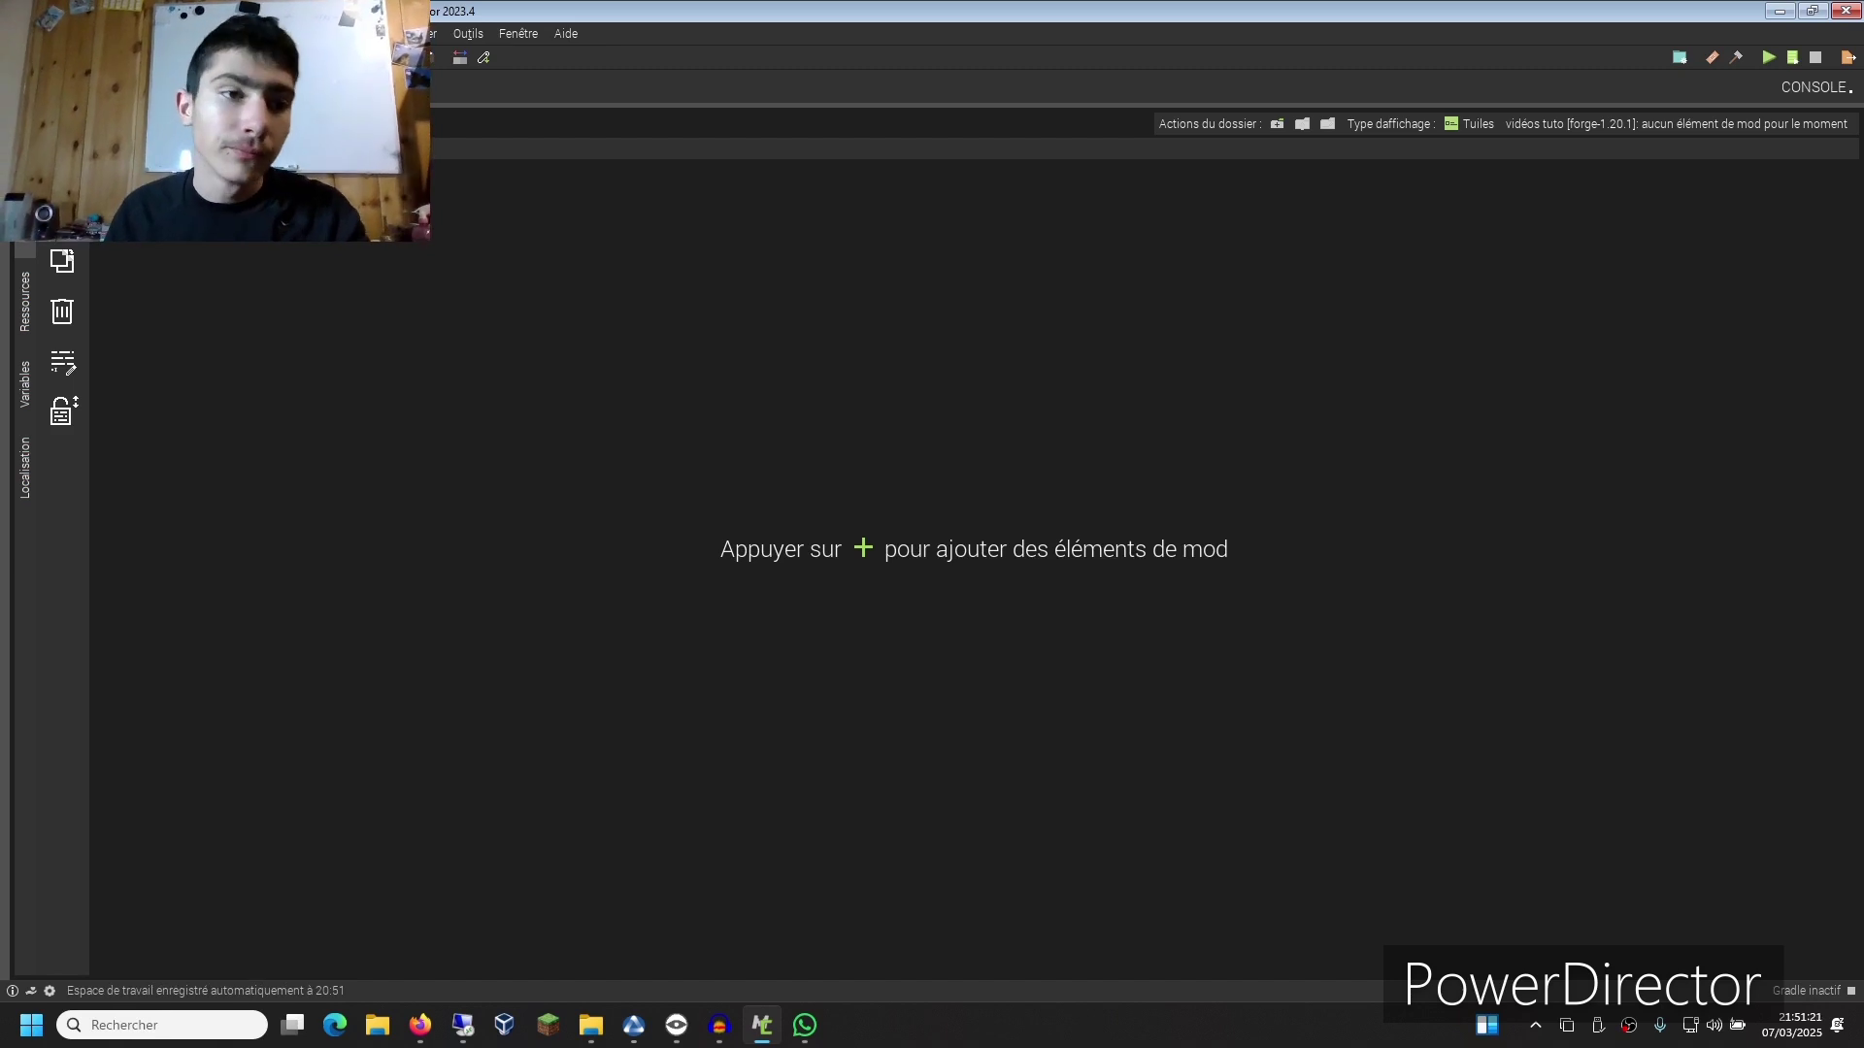
# Step: Look through the workspace's Ressources, Variables and Localisation sections, and return to the mod elements
pyautogui.click(24, 316)
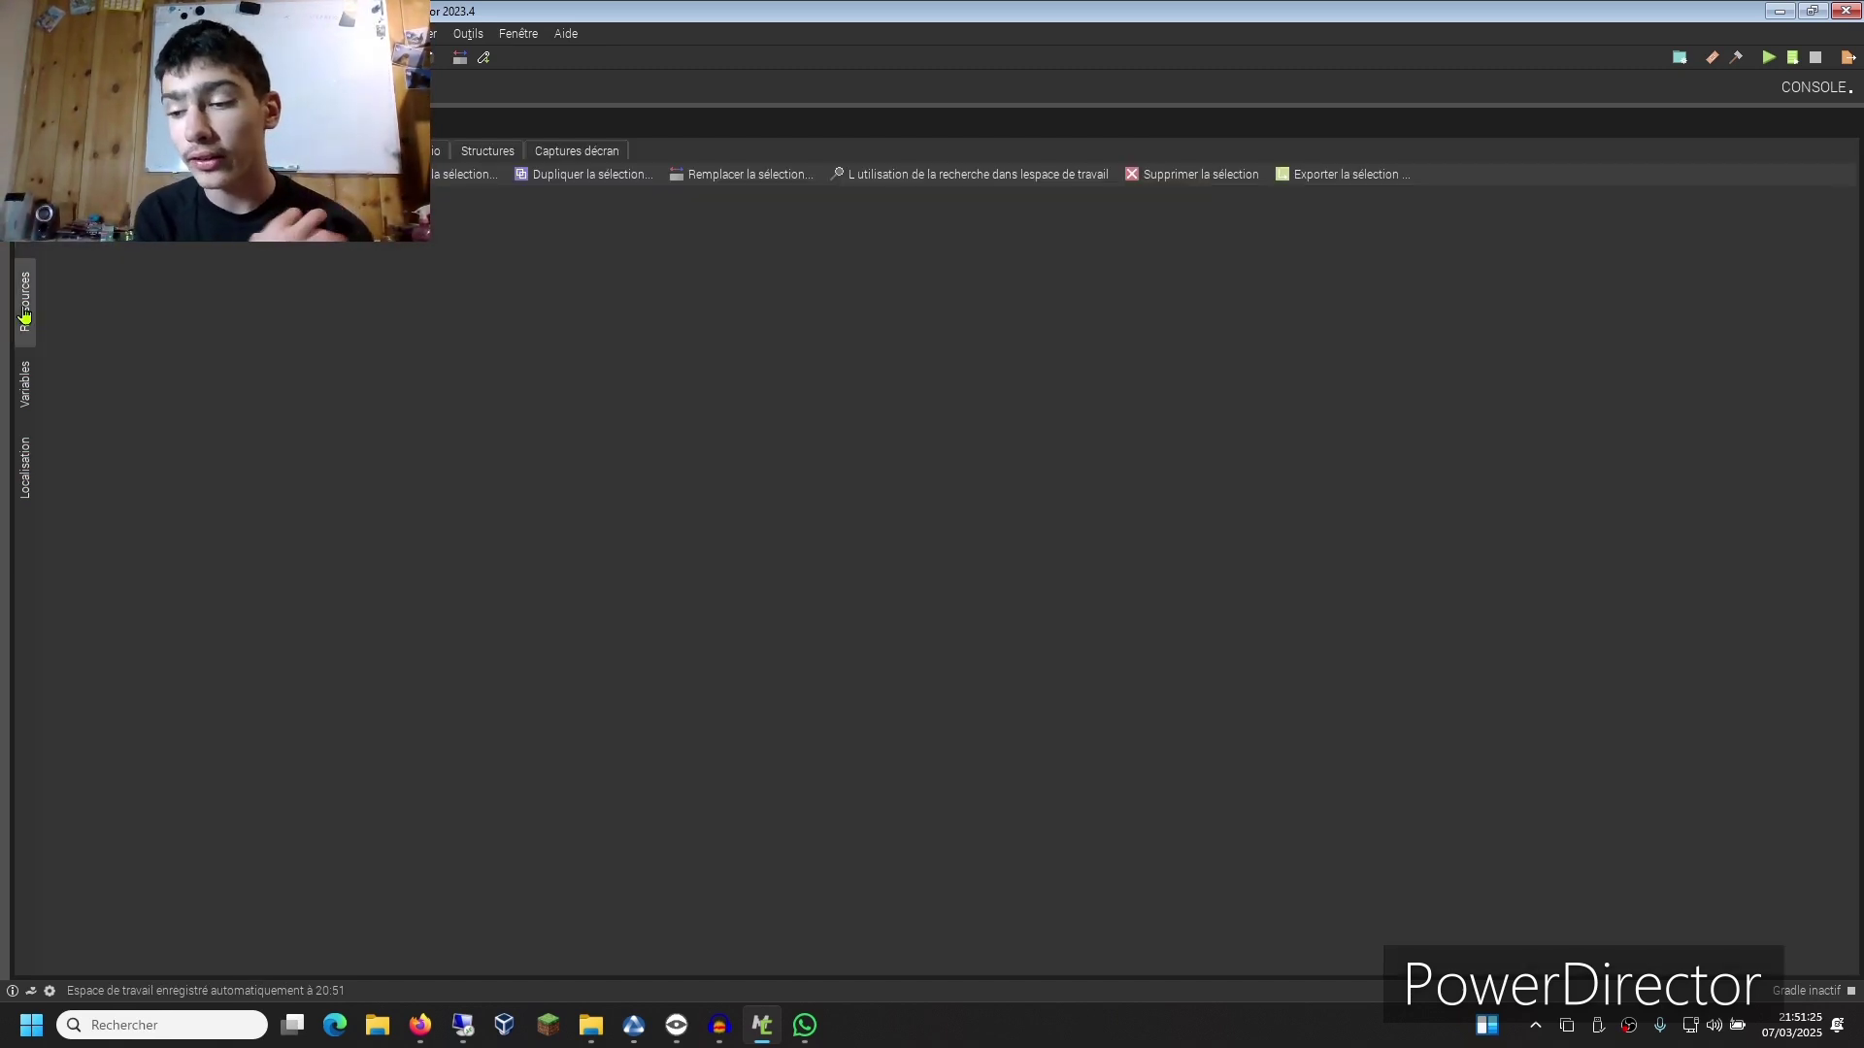
pyautogui.click(23, 380)
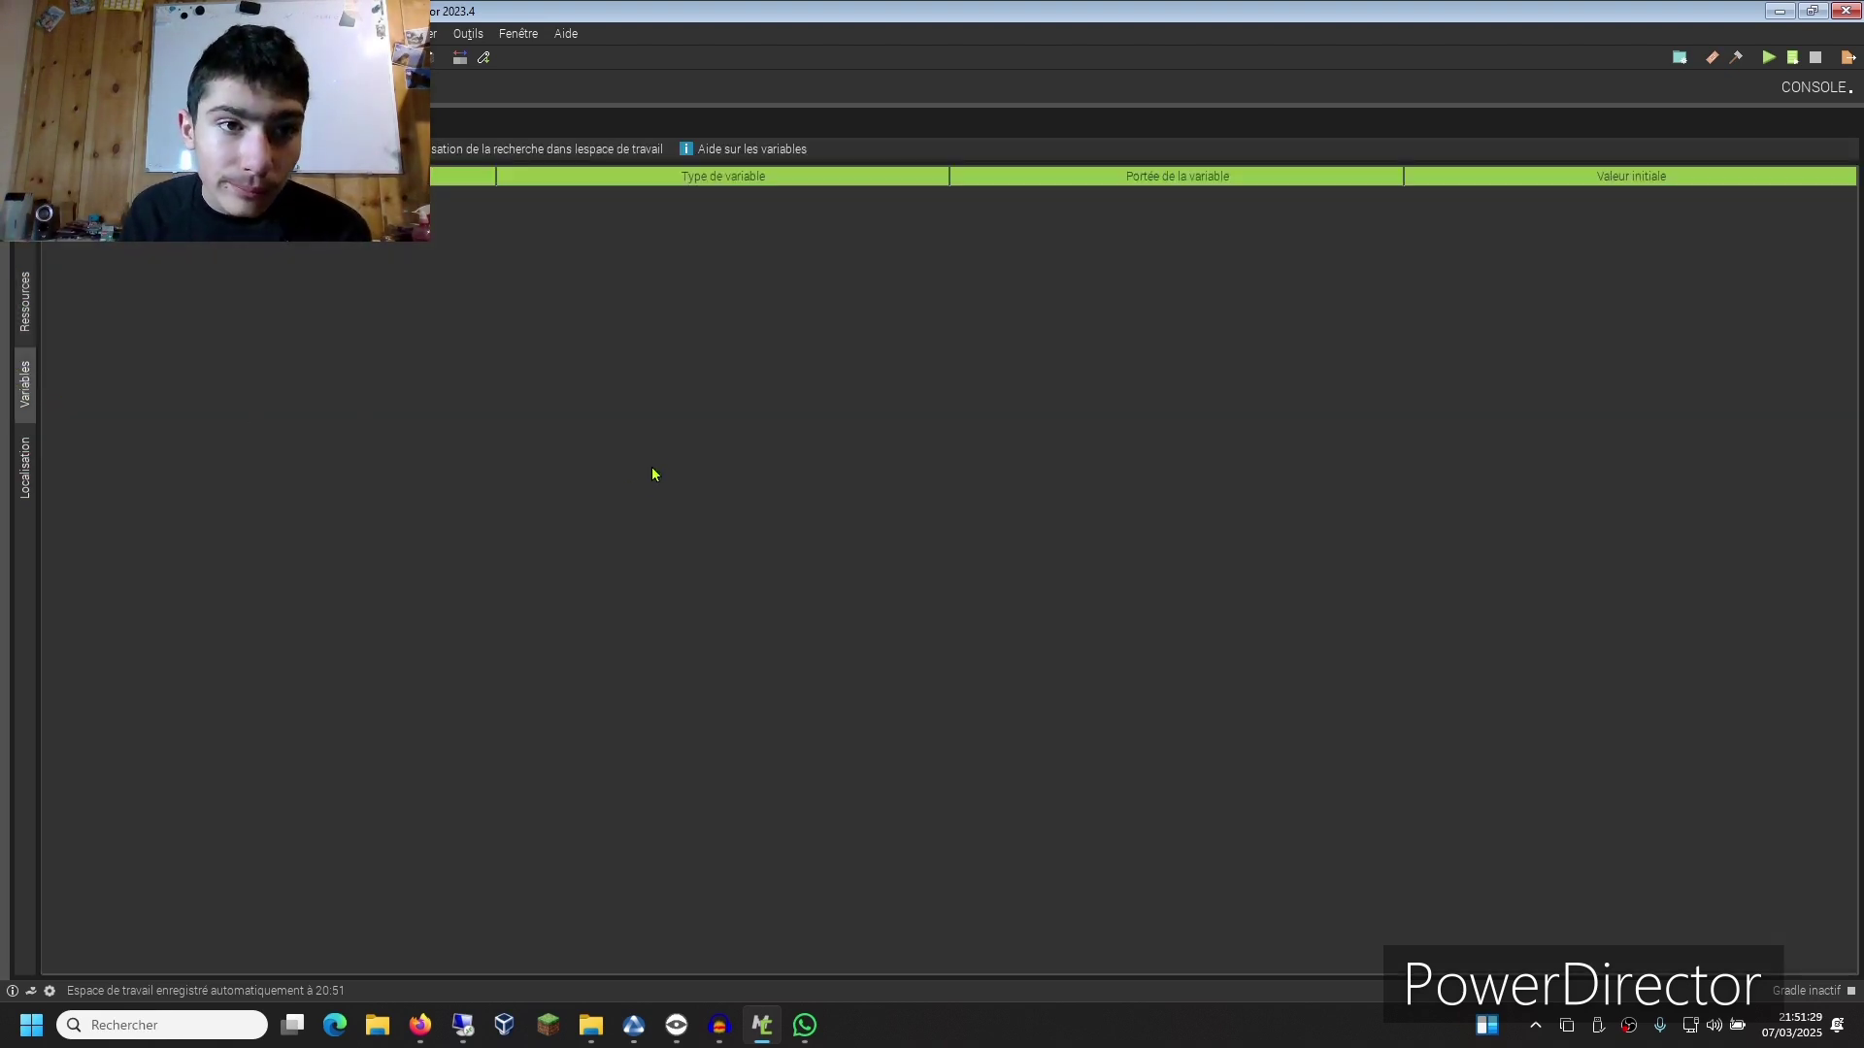
pyautogui.click(27, 480)
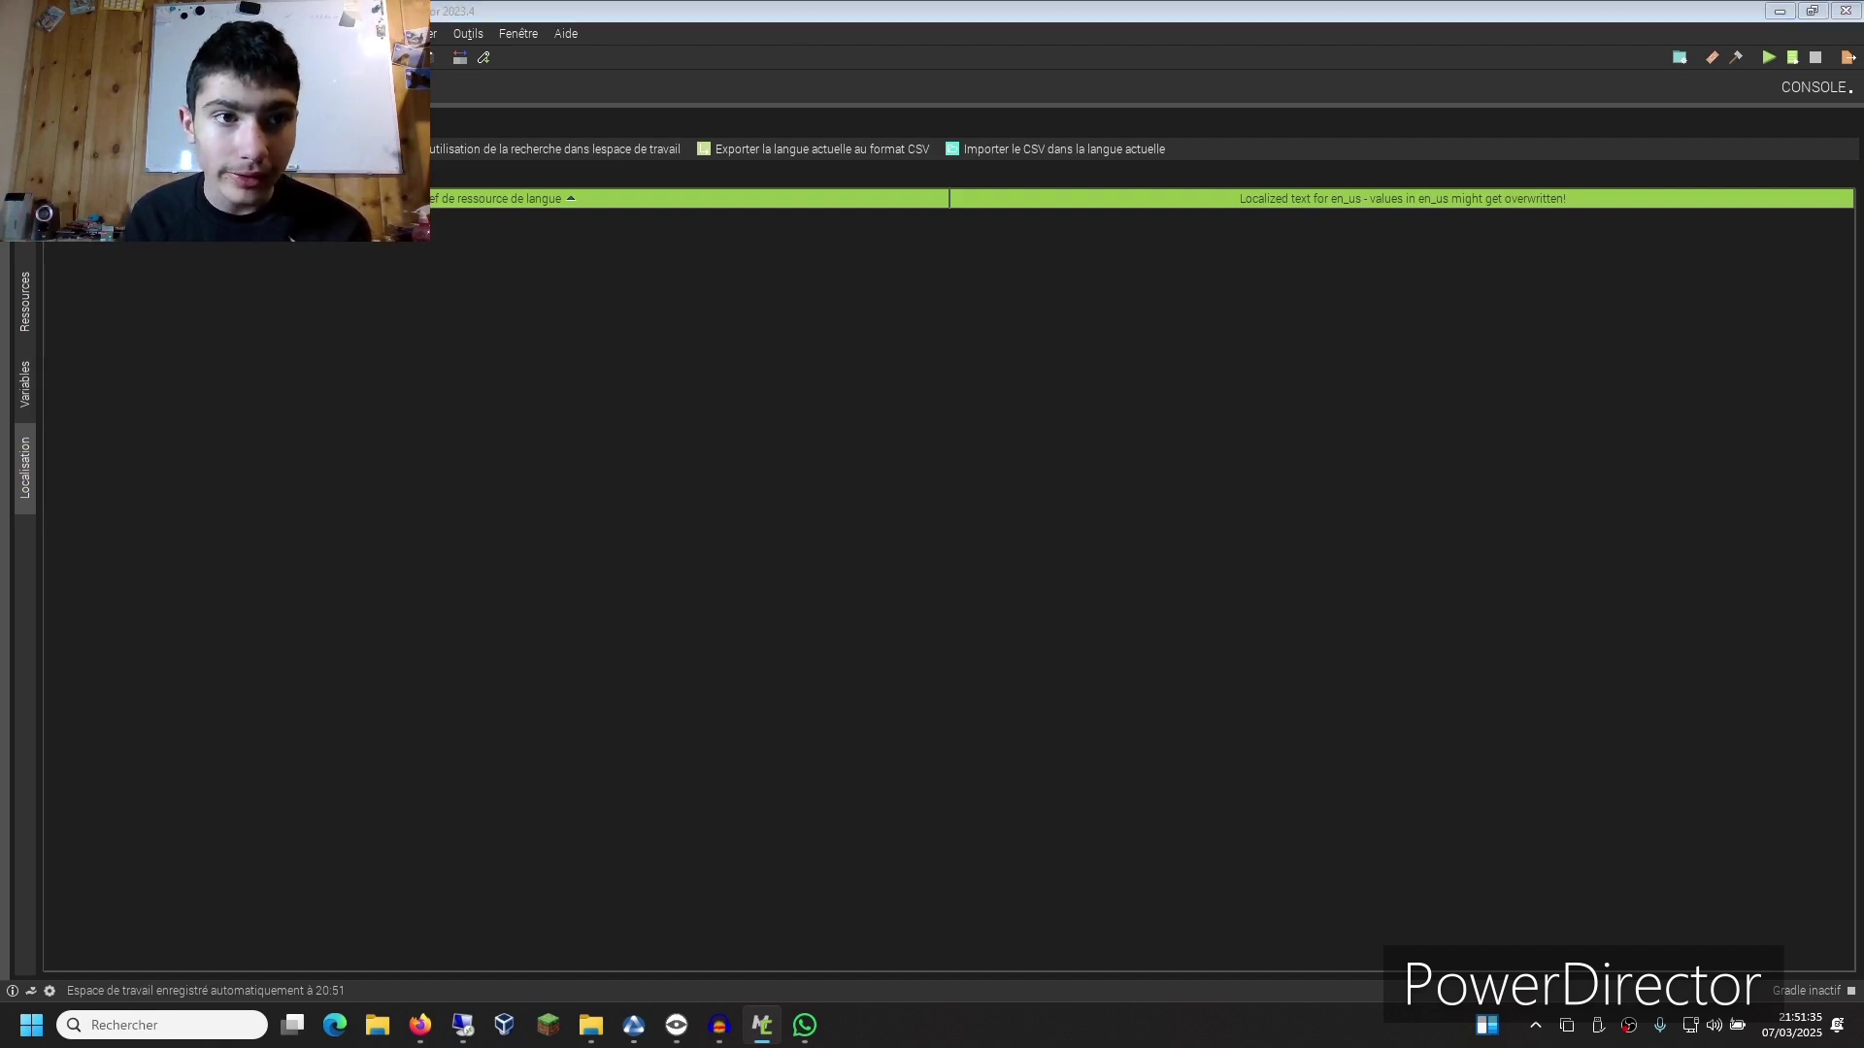
pyautogui.click(1089, 352)
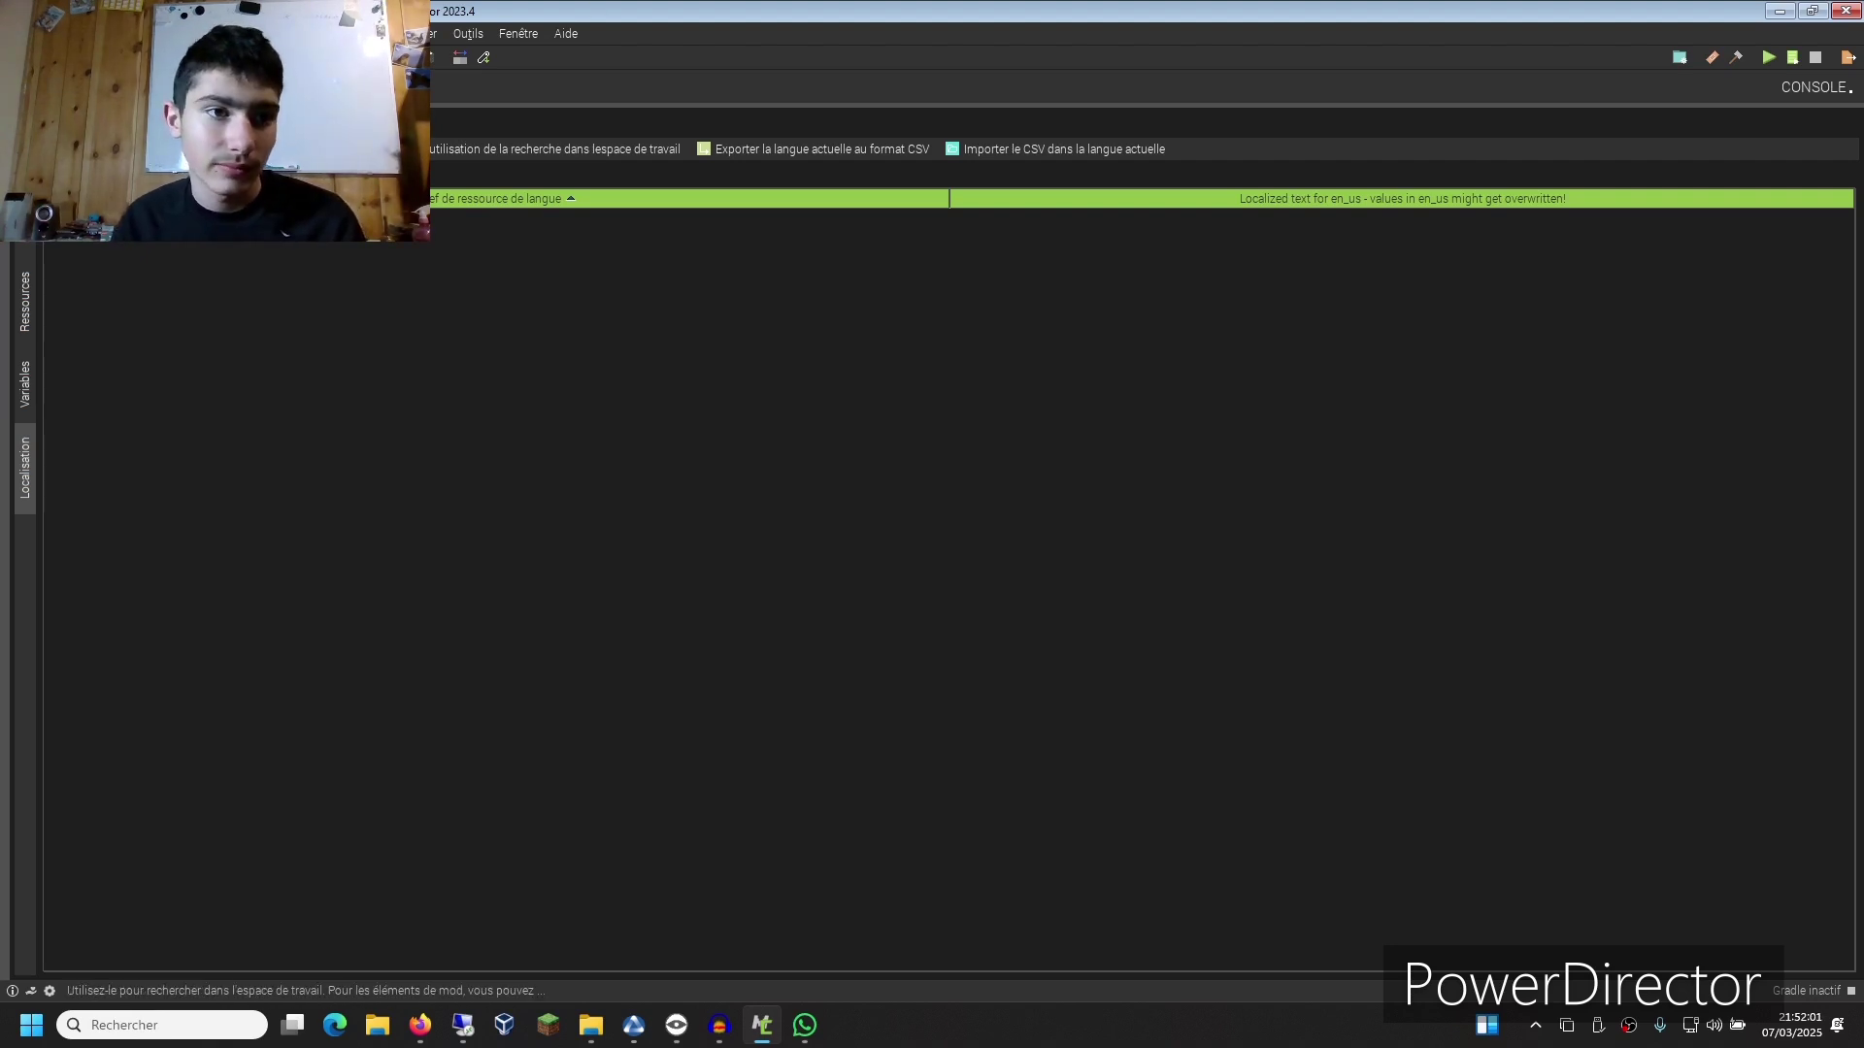
pyautogui.click(25, 301)
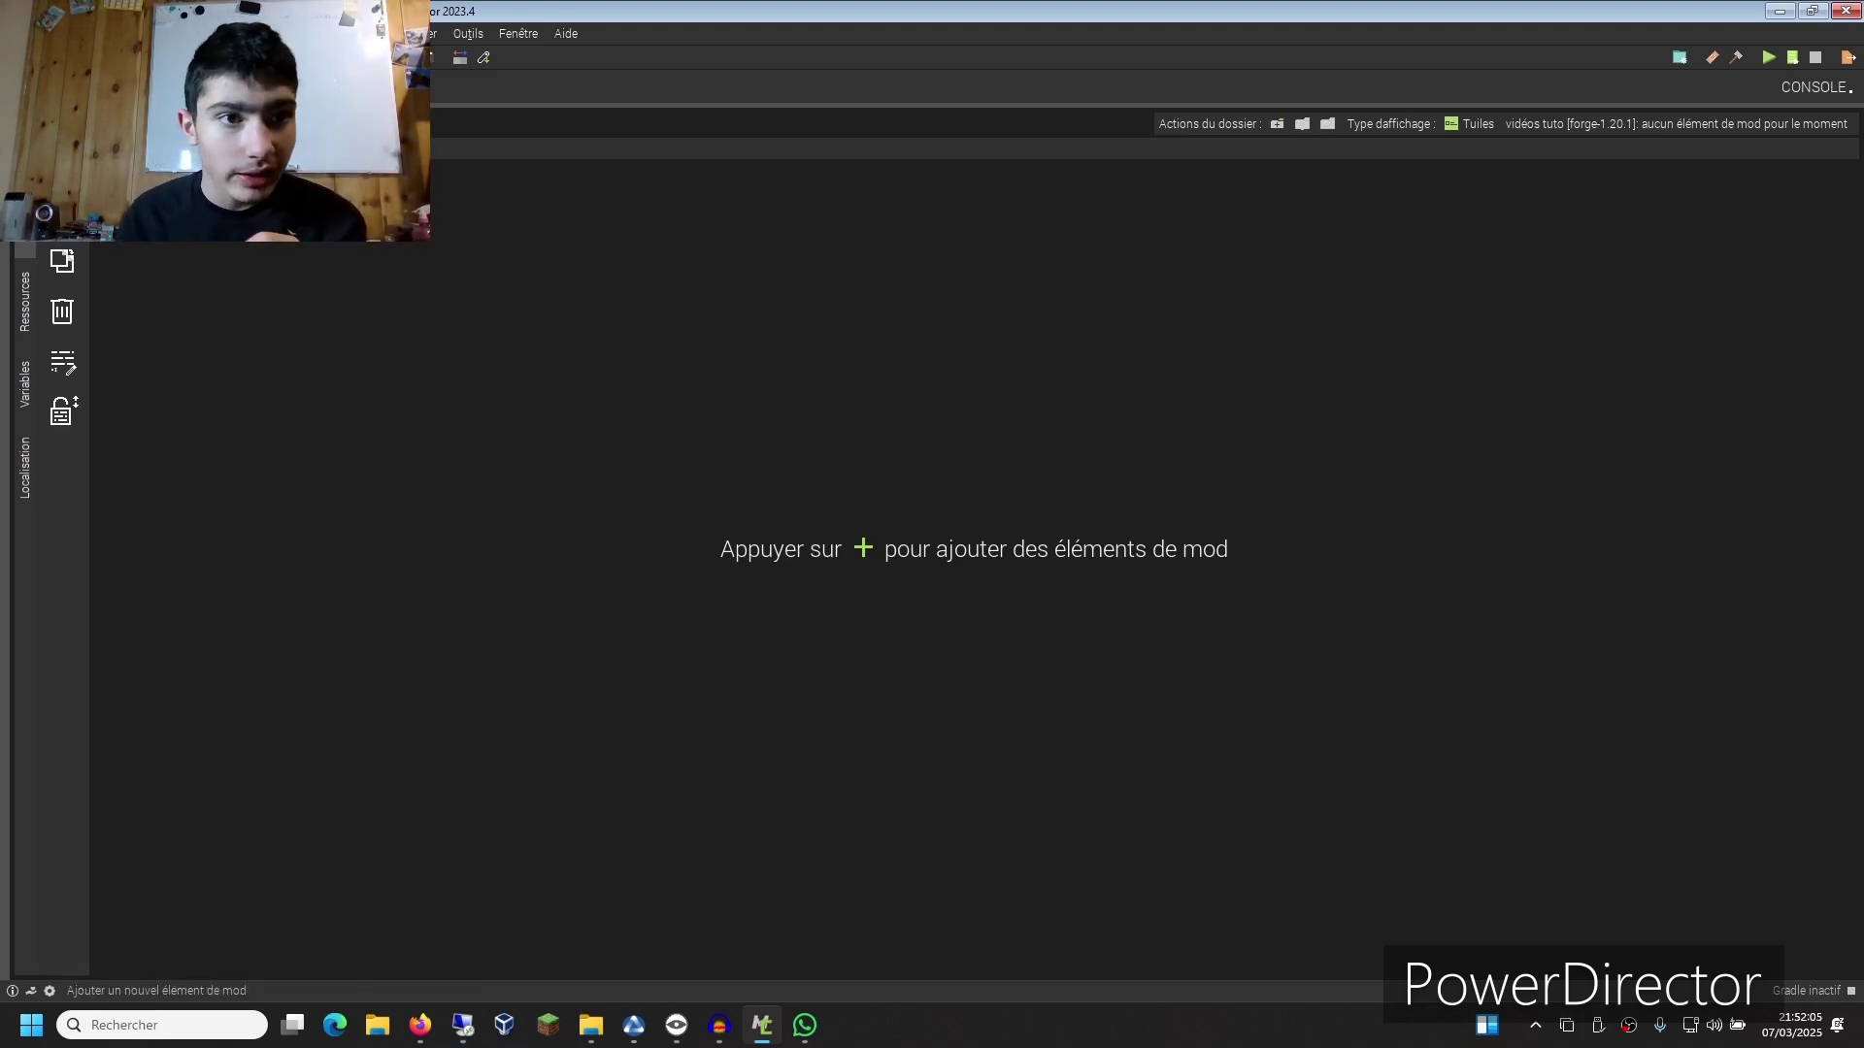
# Step: Start a new Bloc mod element and enter "Block1" as its name
pyautogui.click(62, 160)
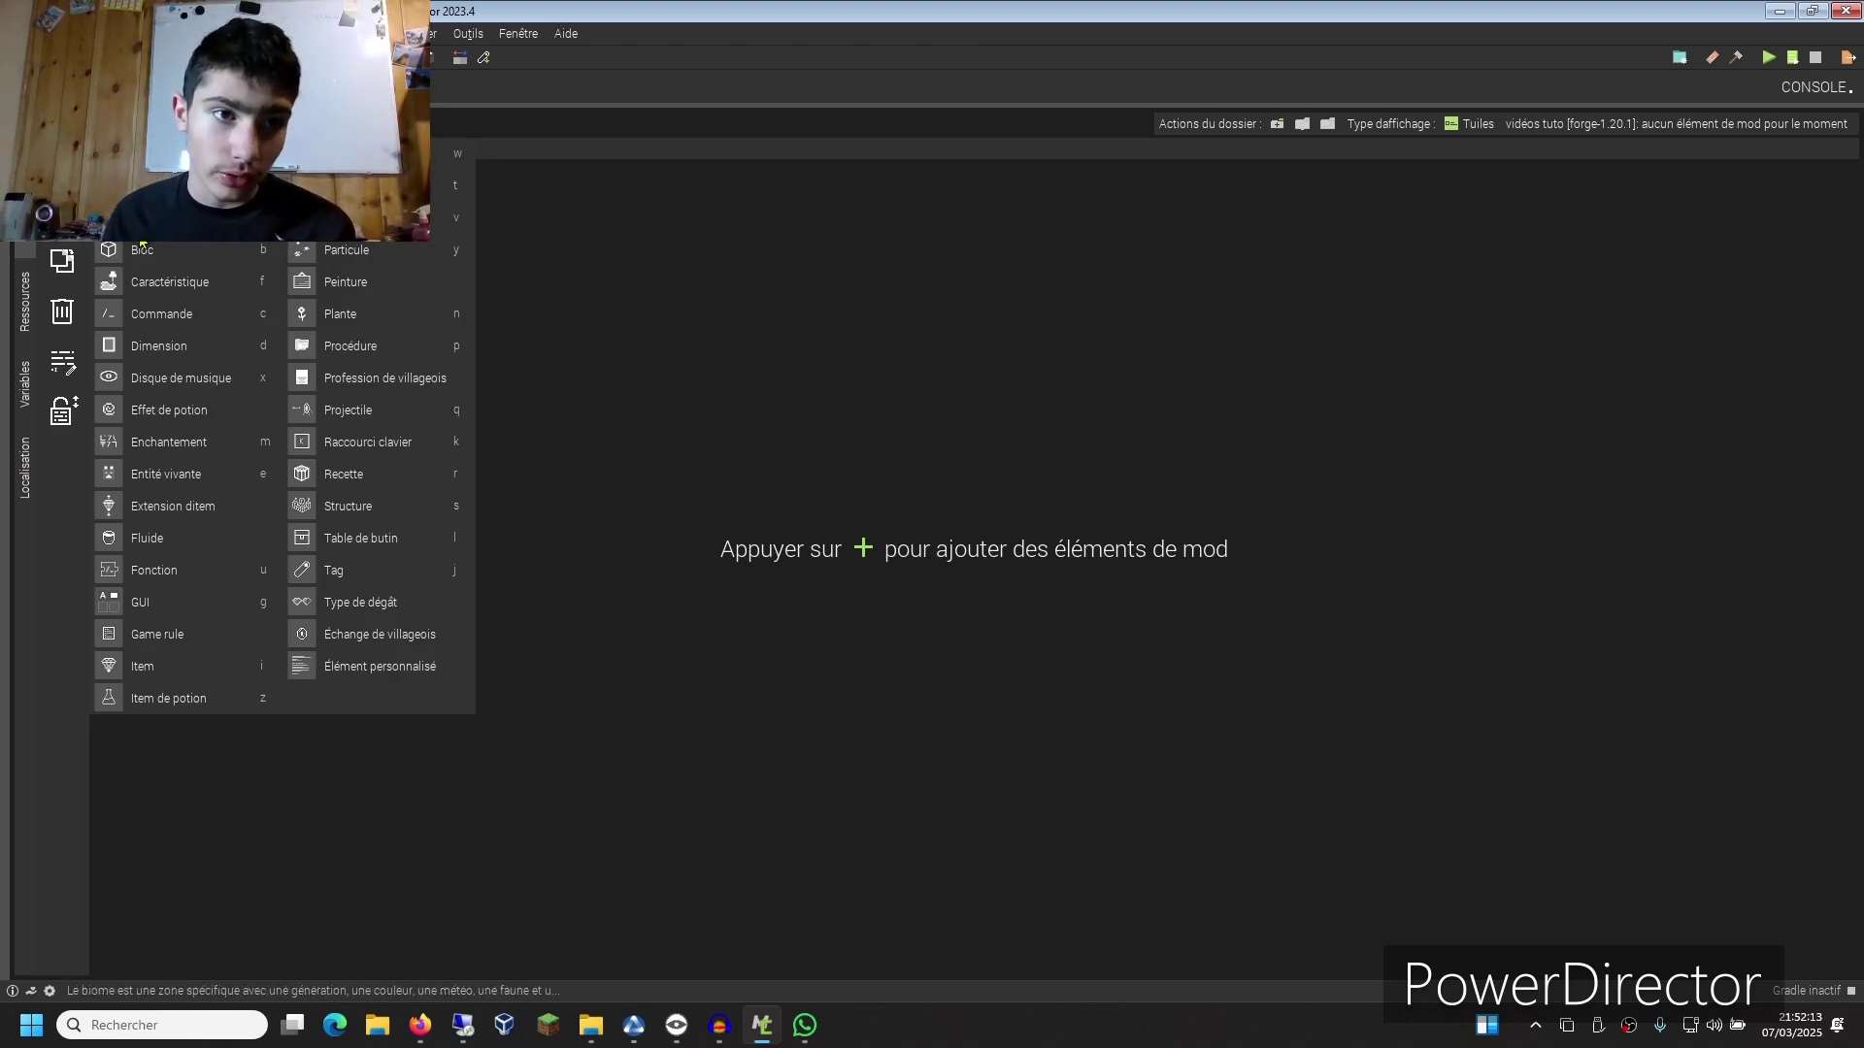
pyautogui.click(253, 262)
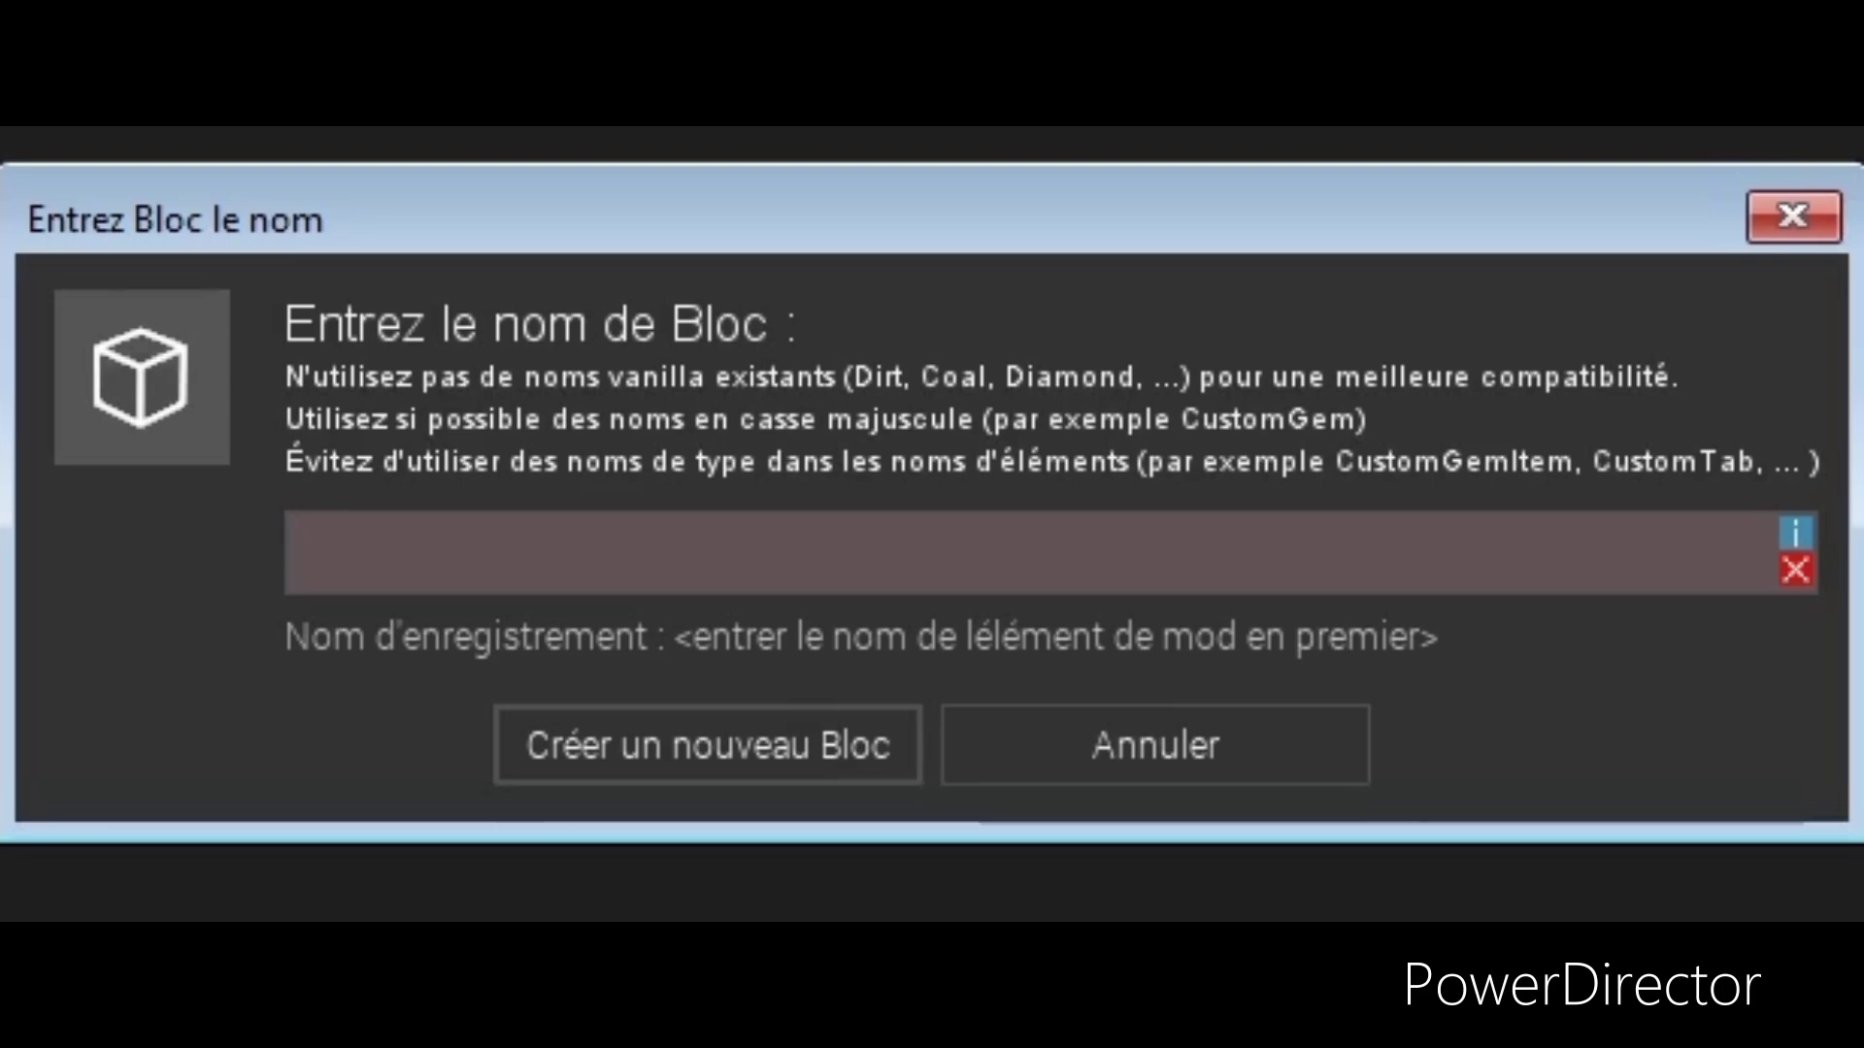
pyautogui.write('Block1')
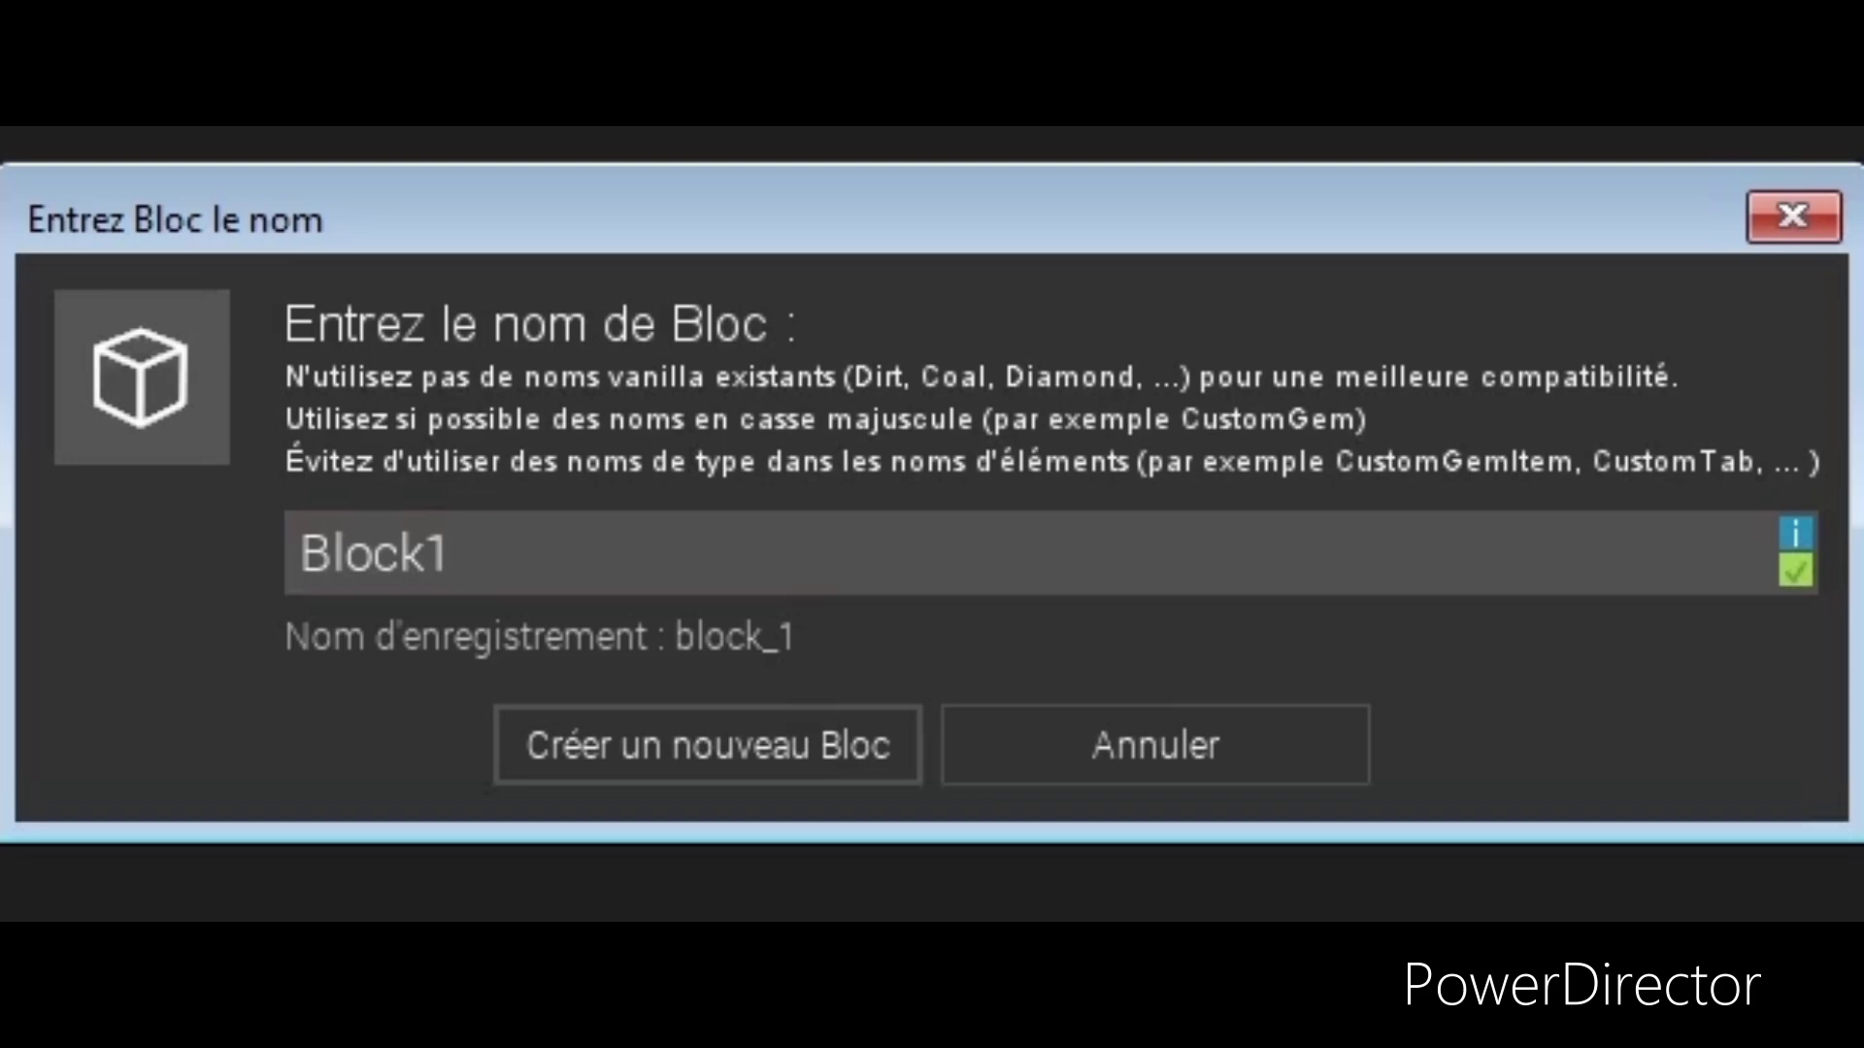
# Step: Try the block name "Block1 tt" to check its validity, and restore the name to "Block1"
pyautogui.write(' tt')
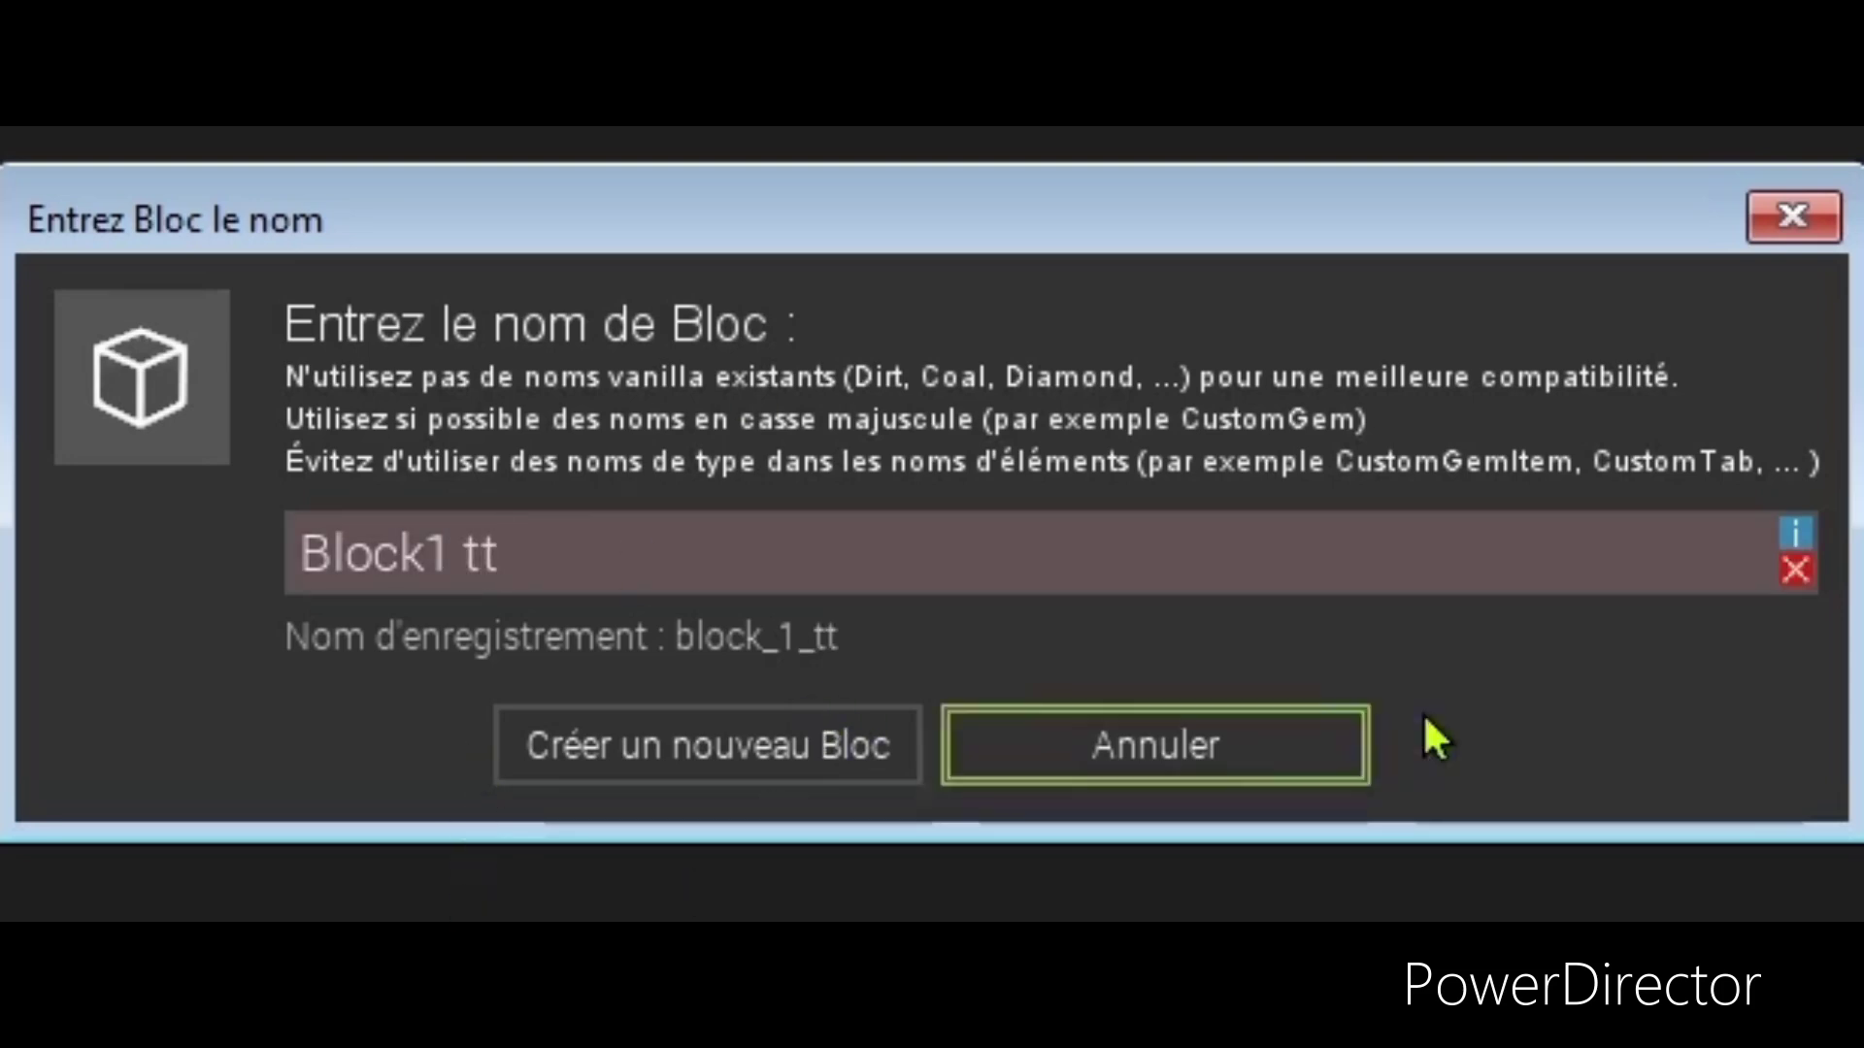
pyautogui.moveTo(1794, 575)
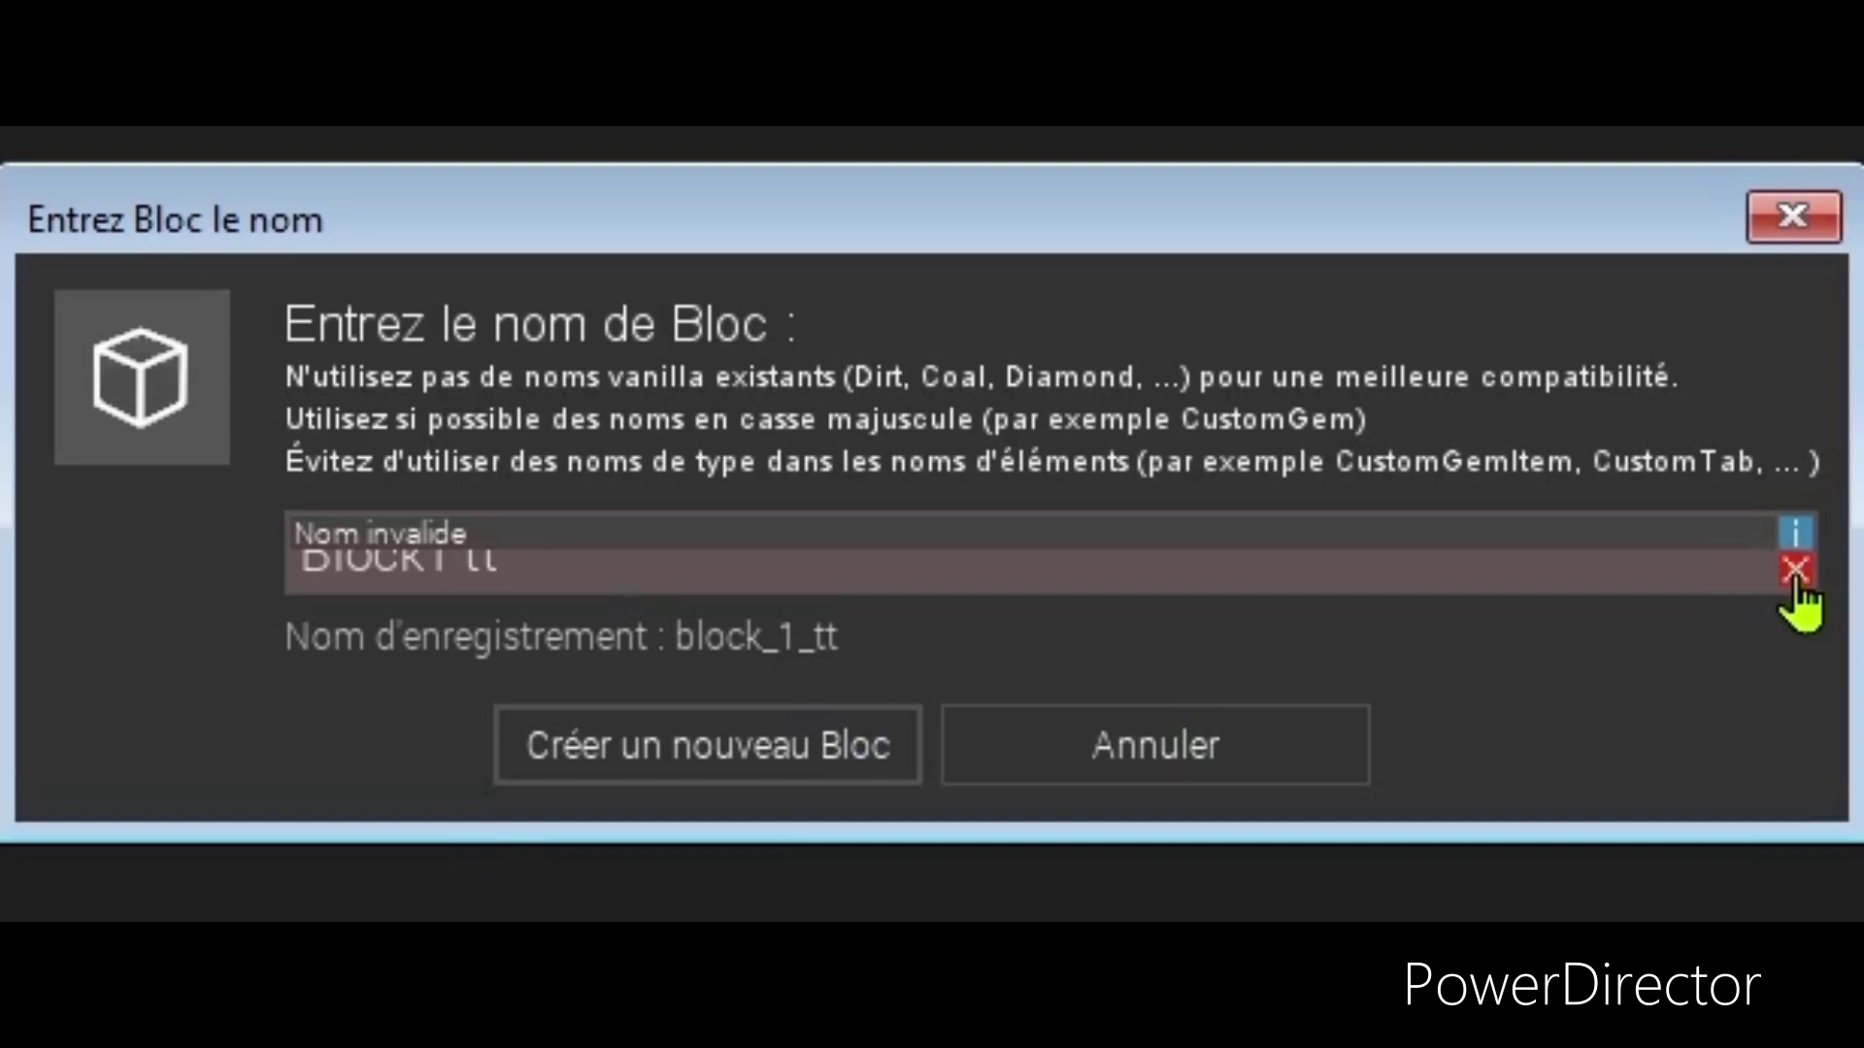
pyautogui.press('BackSpace')
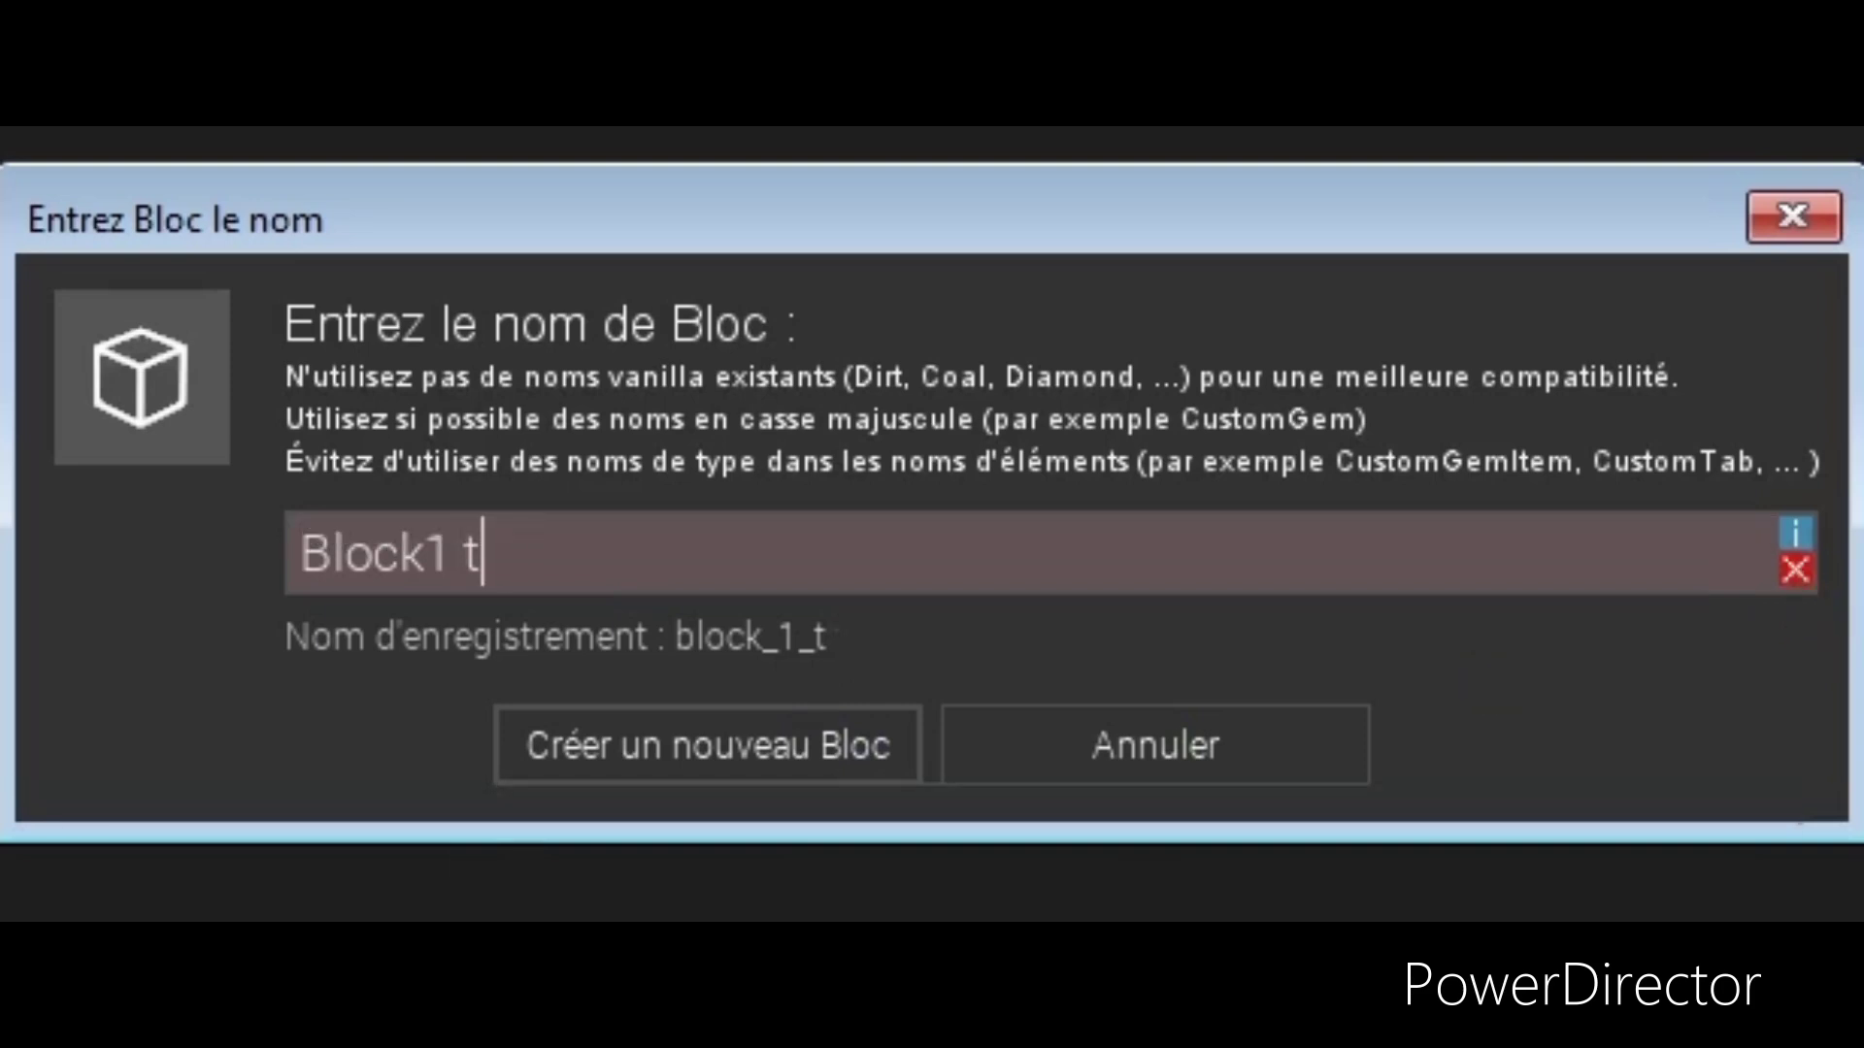
pyautogui.press('BackSpace')
pyautogui.press('BackSpace')
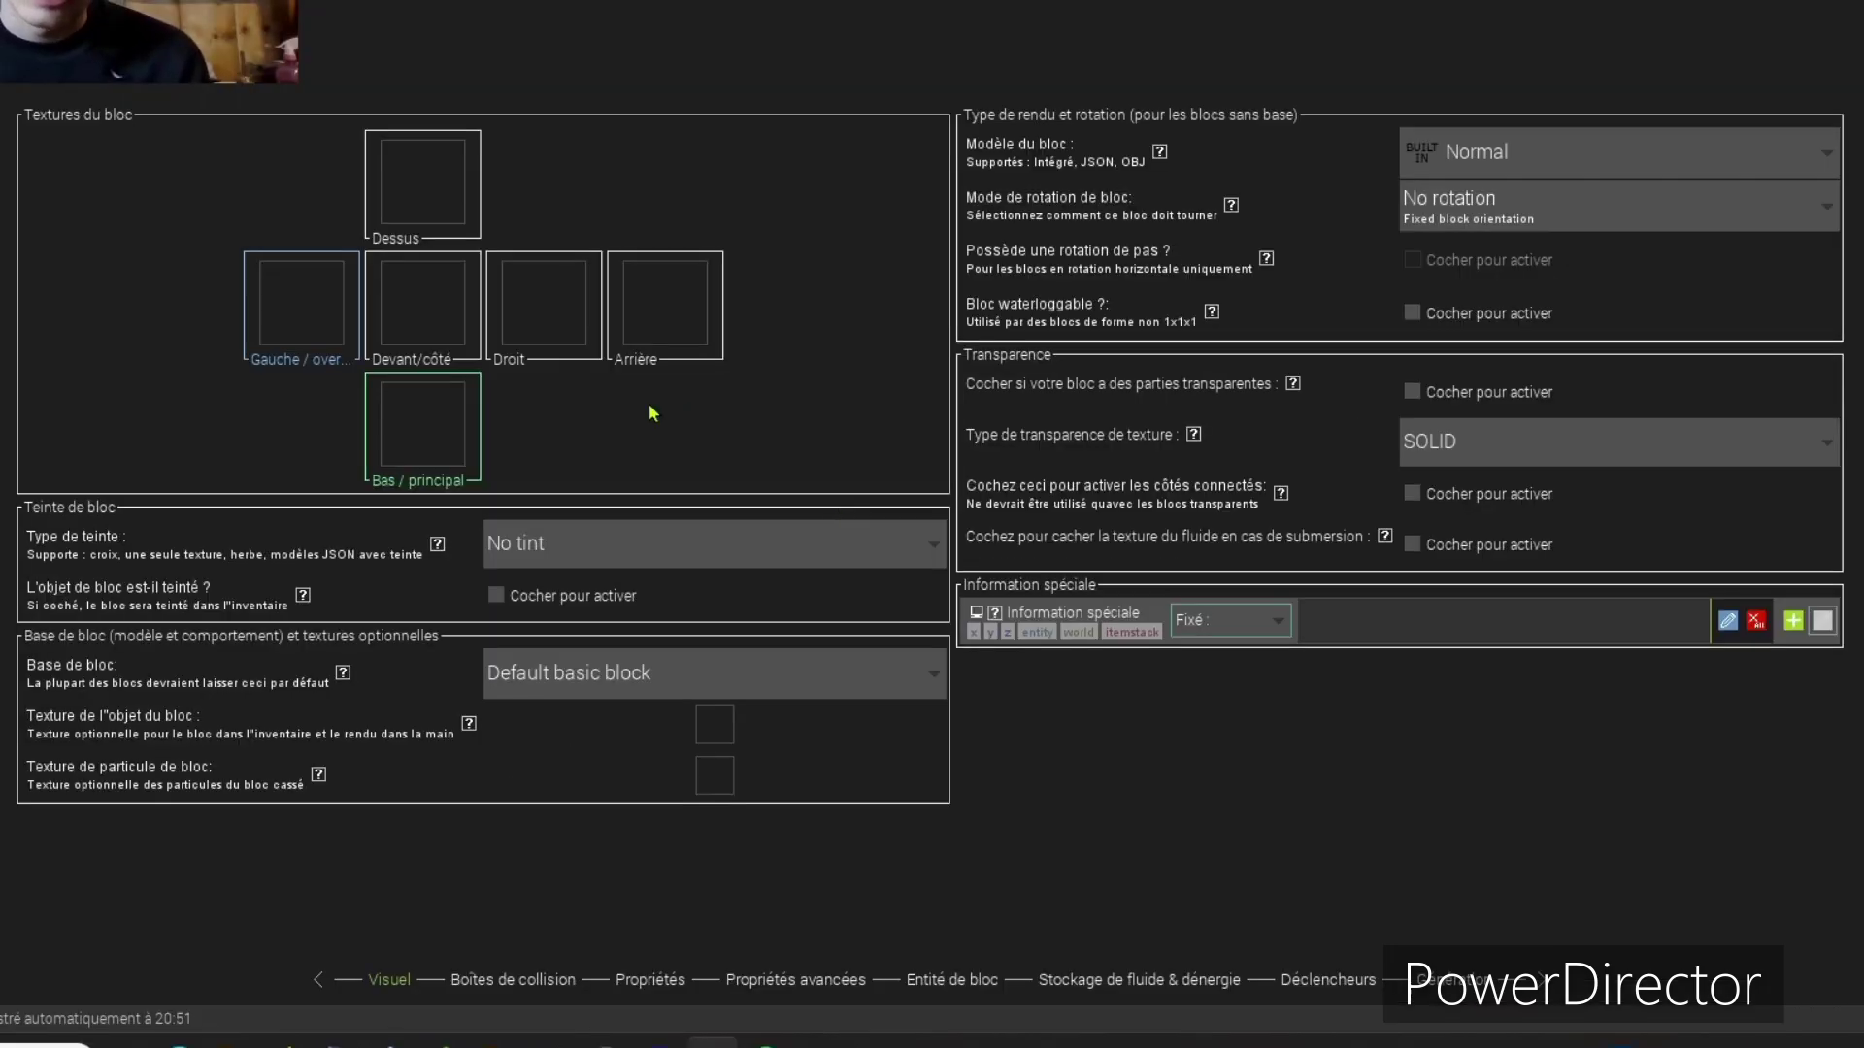
pyautogui.click(321, 330)
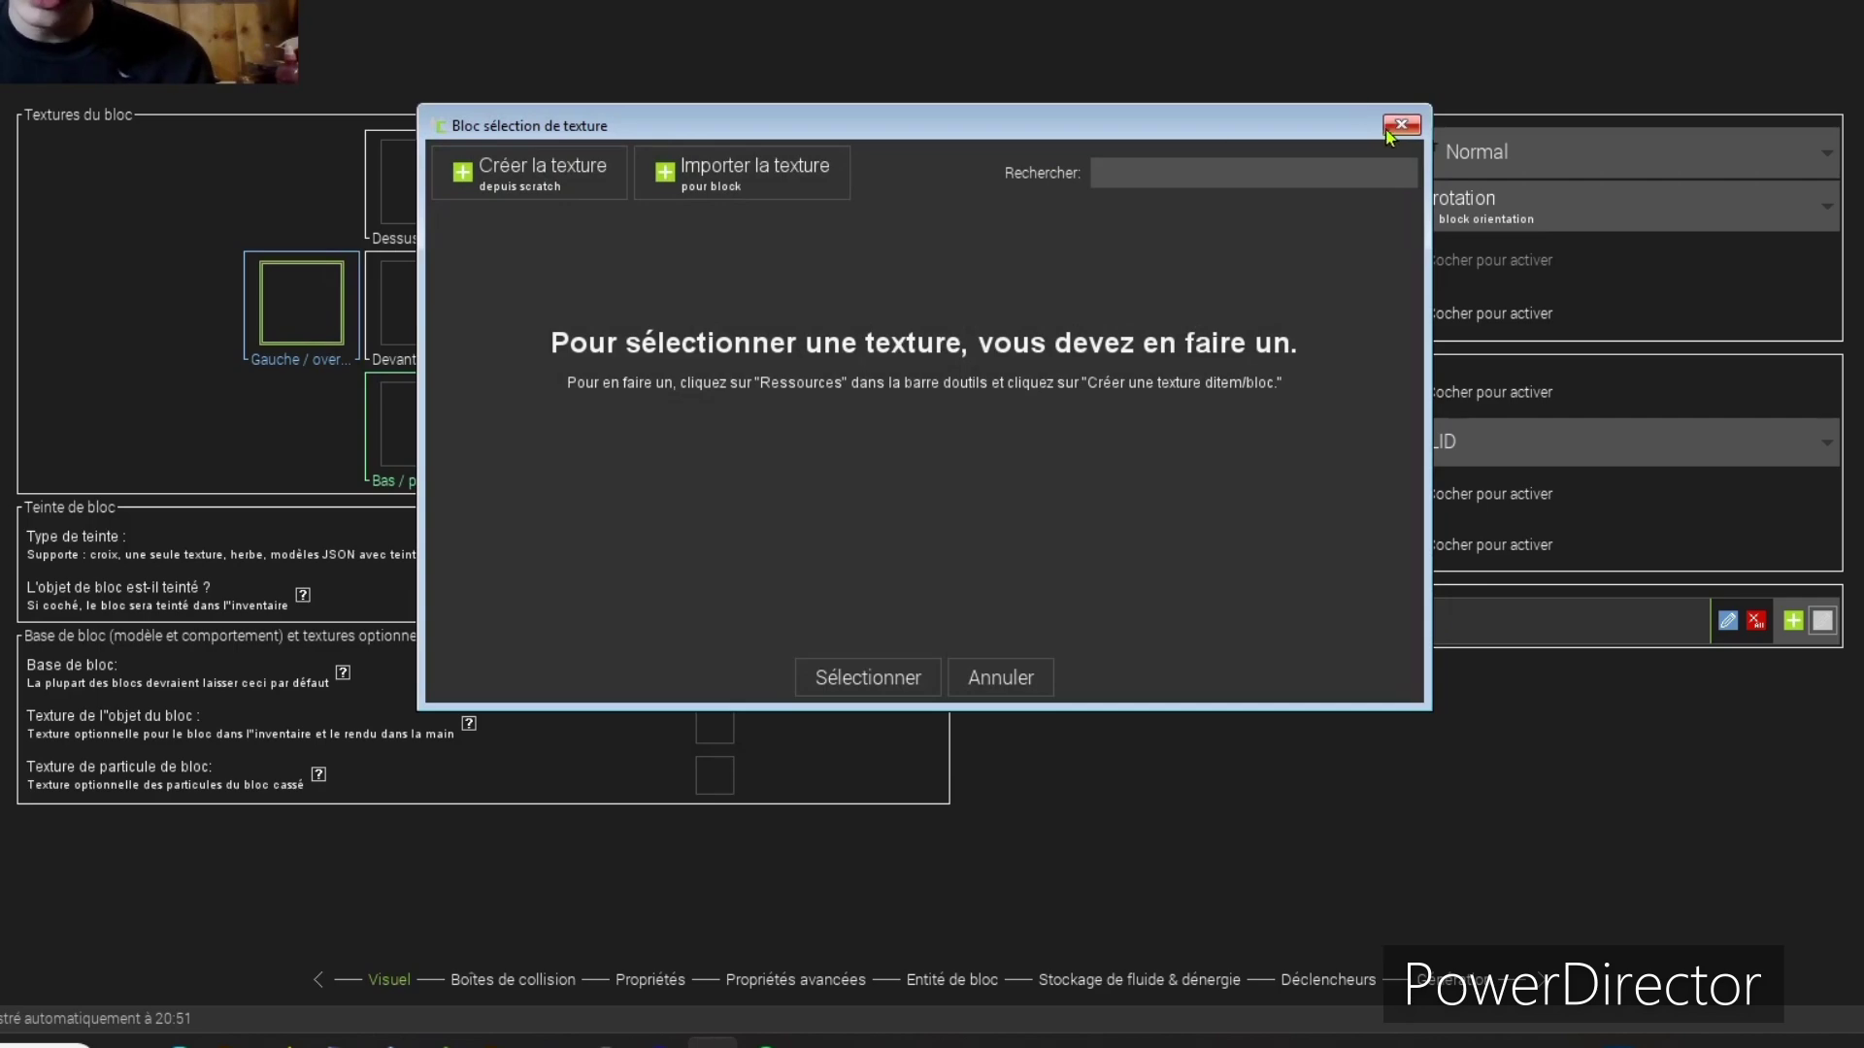
pyautogui.click(1400, 125)
pyautogui.click(318, 313)
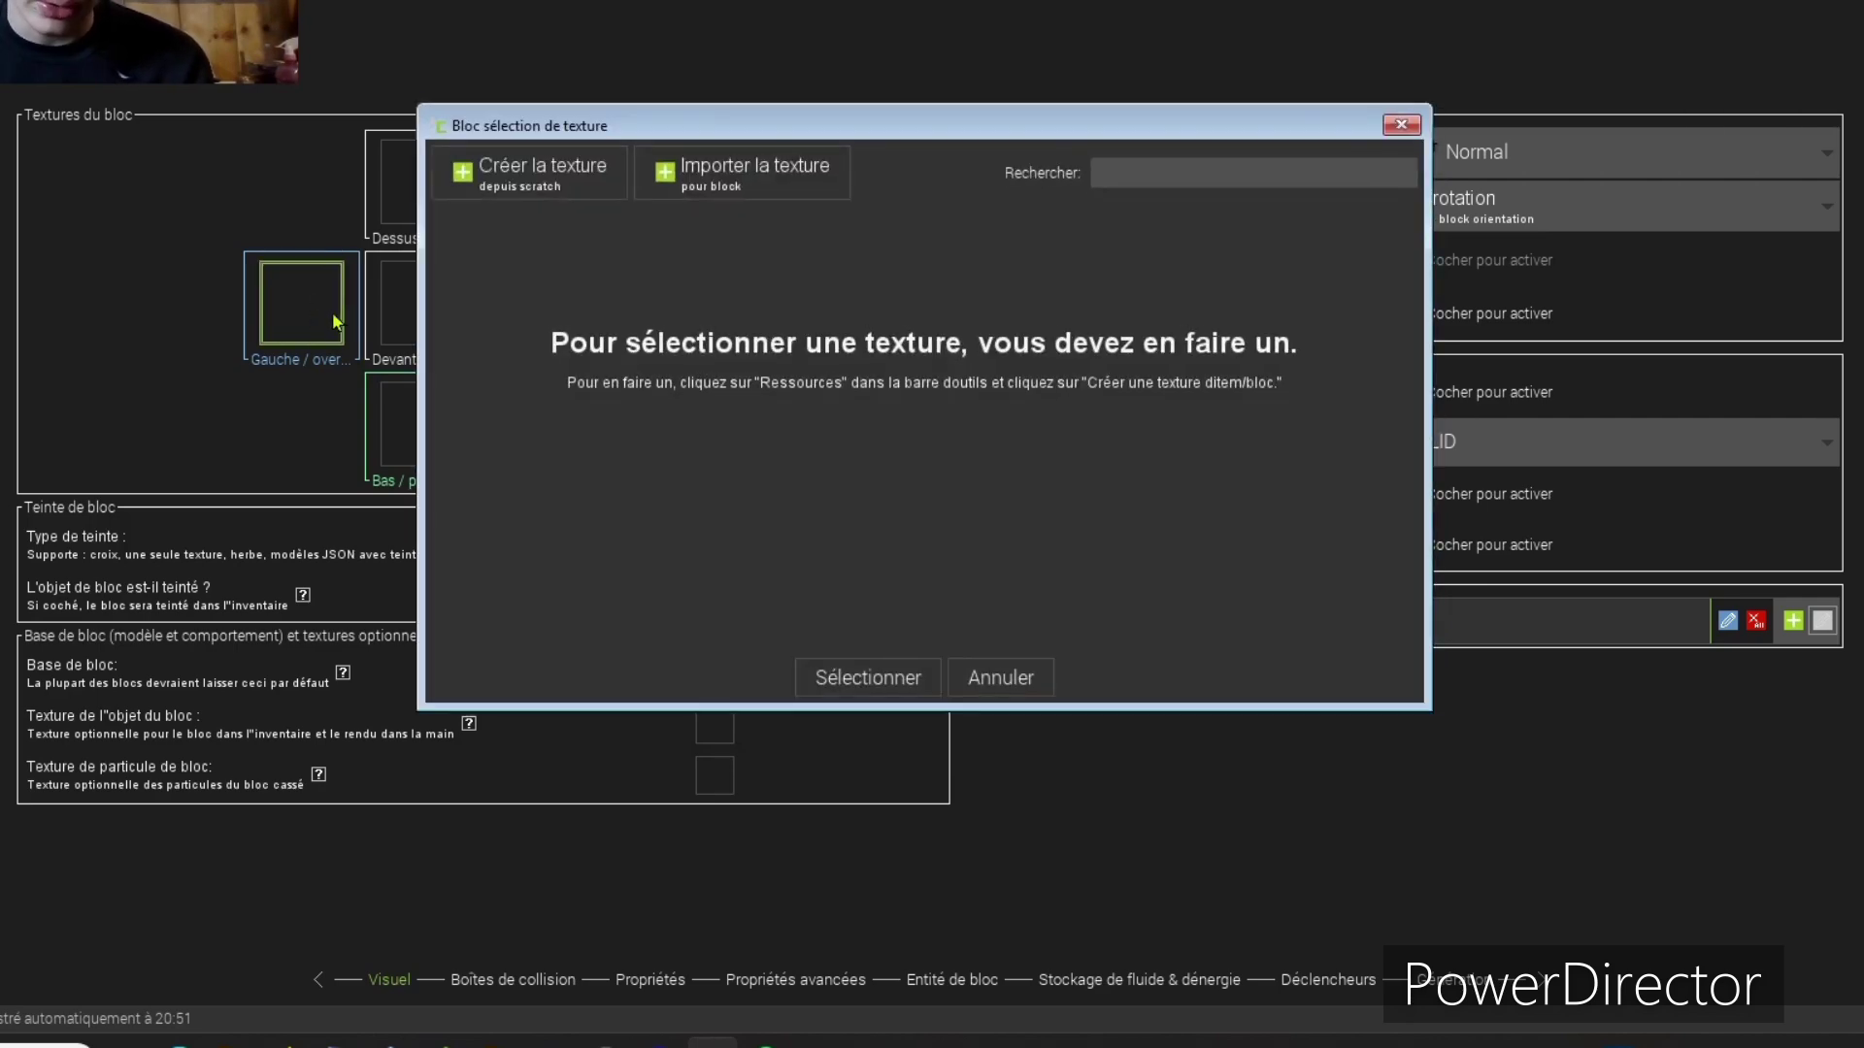
pyautogui.click(1401, 124)
# Step: Create a new transparent 16 by 16 texture image from scratch for the block's left face
pyautogui.click(285, 301)
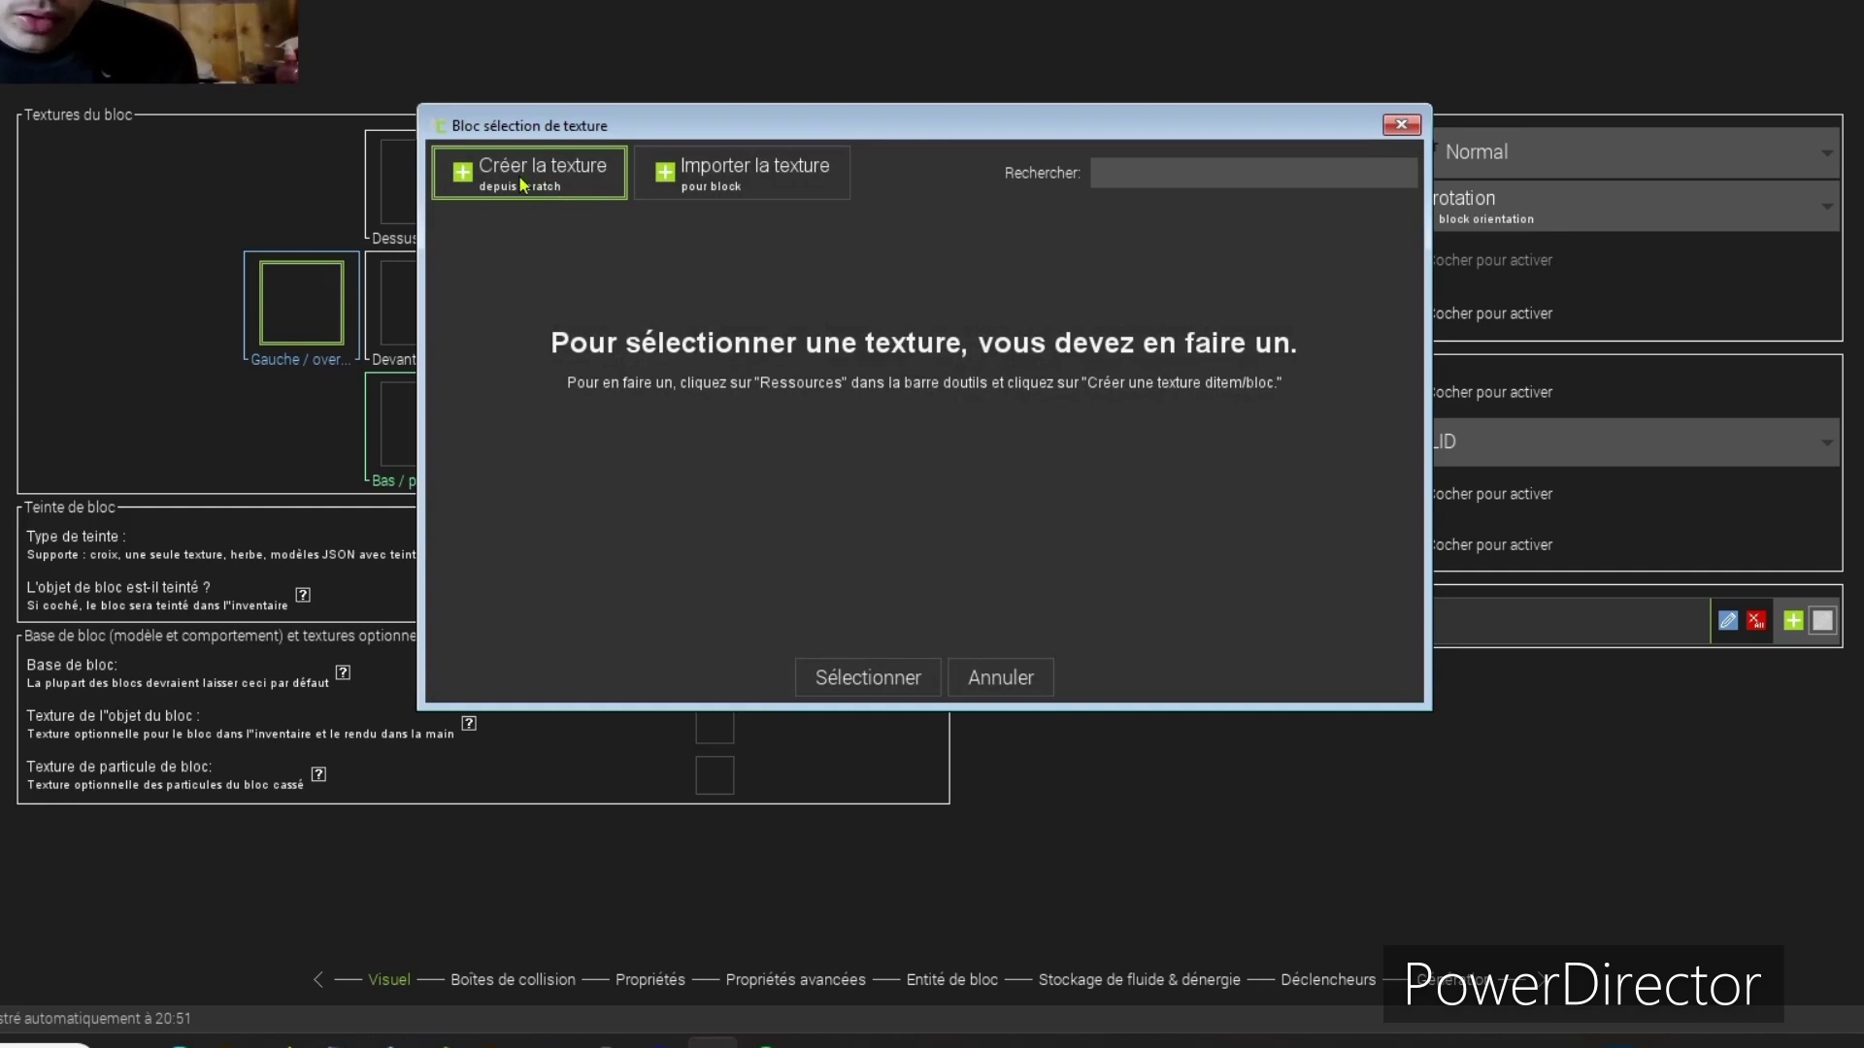
pyautogui.click(505, 148)
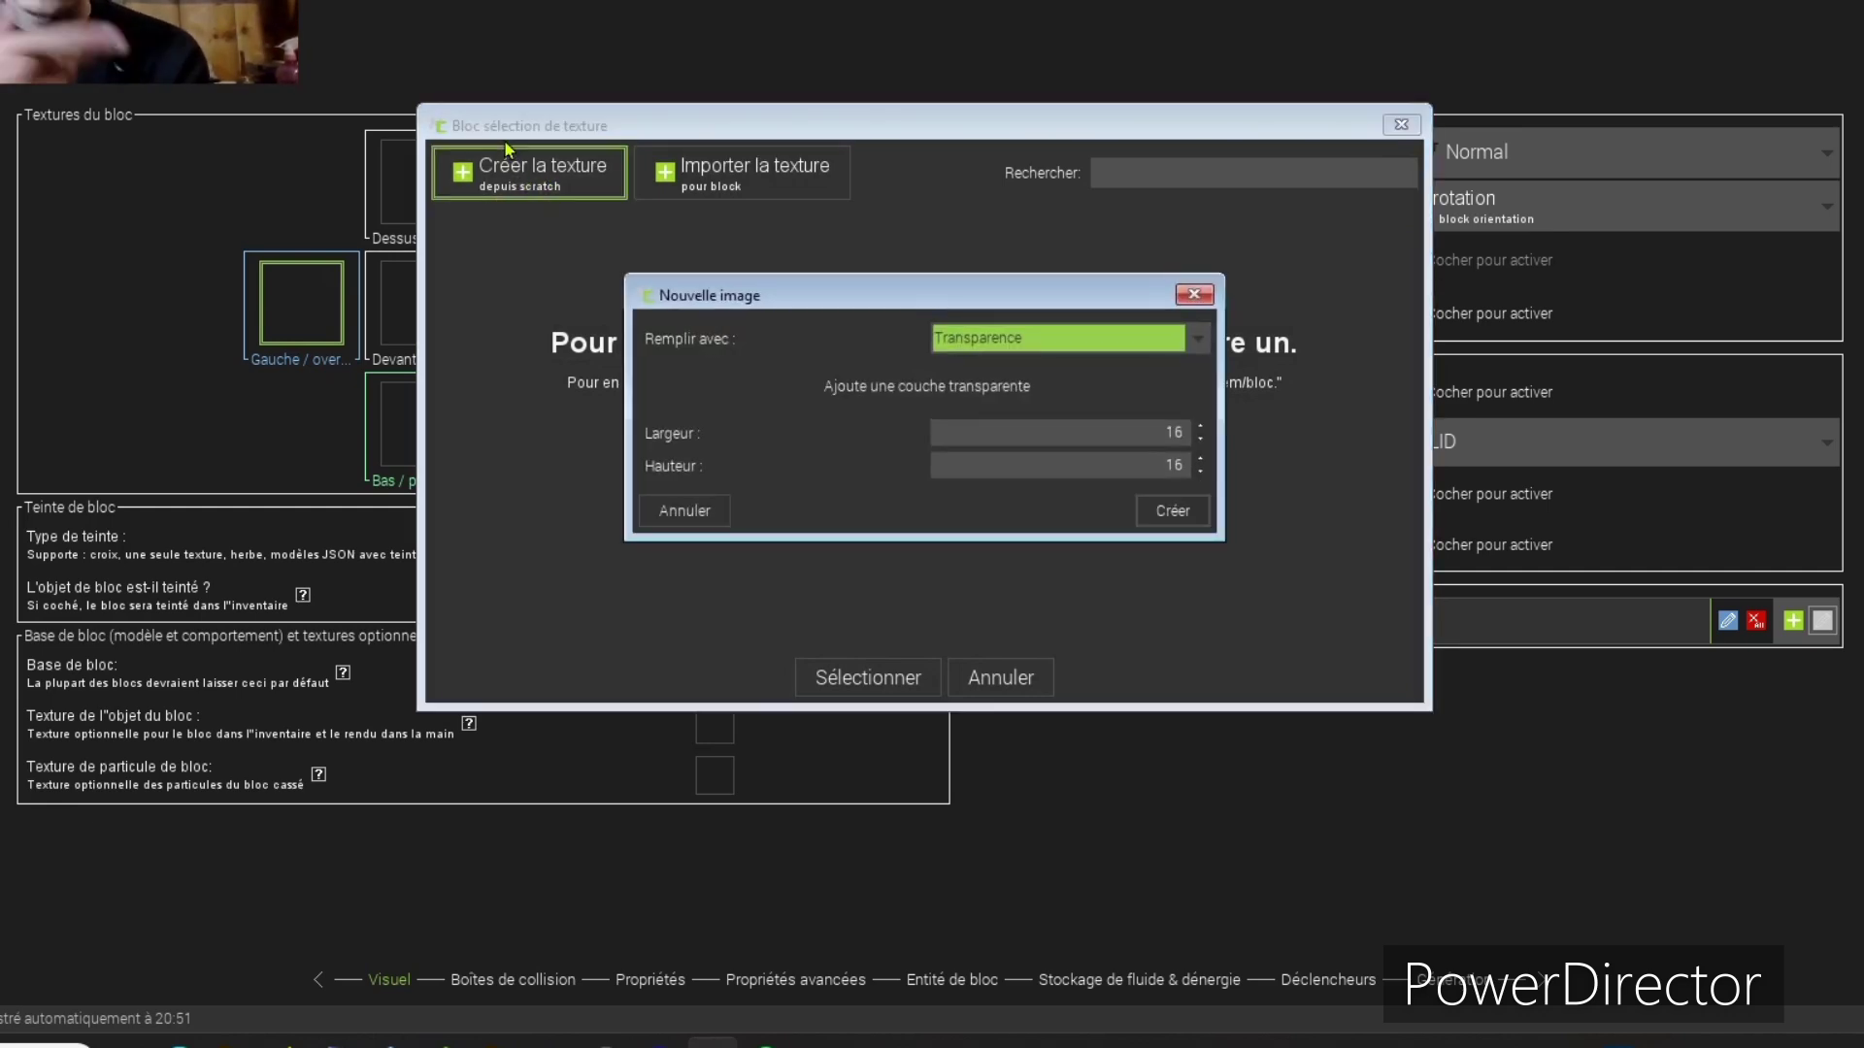
pyautogui.doubleClick(1073, 433)
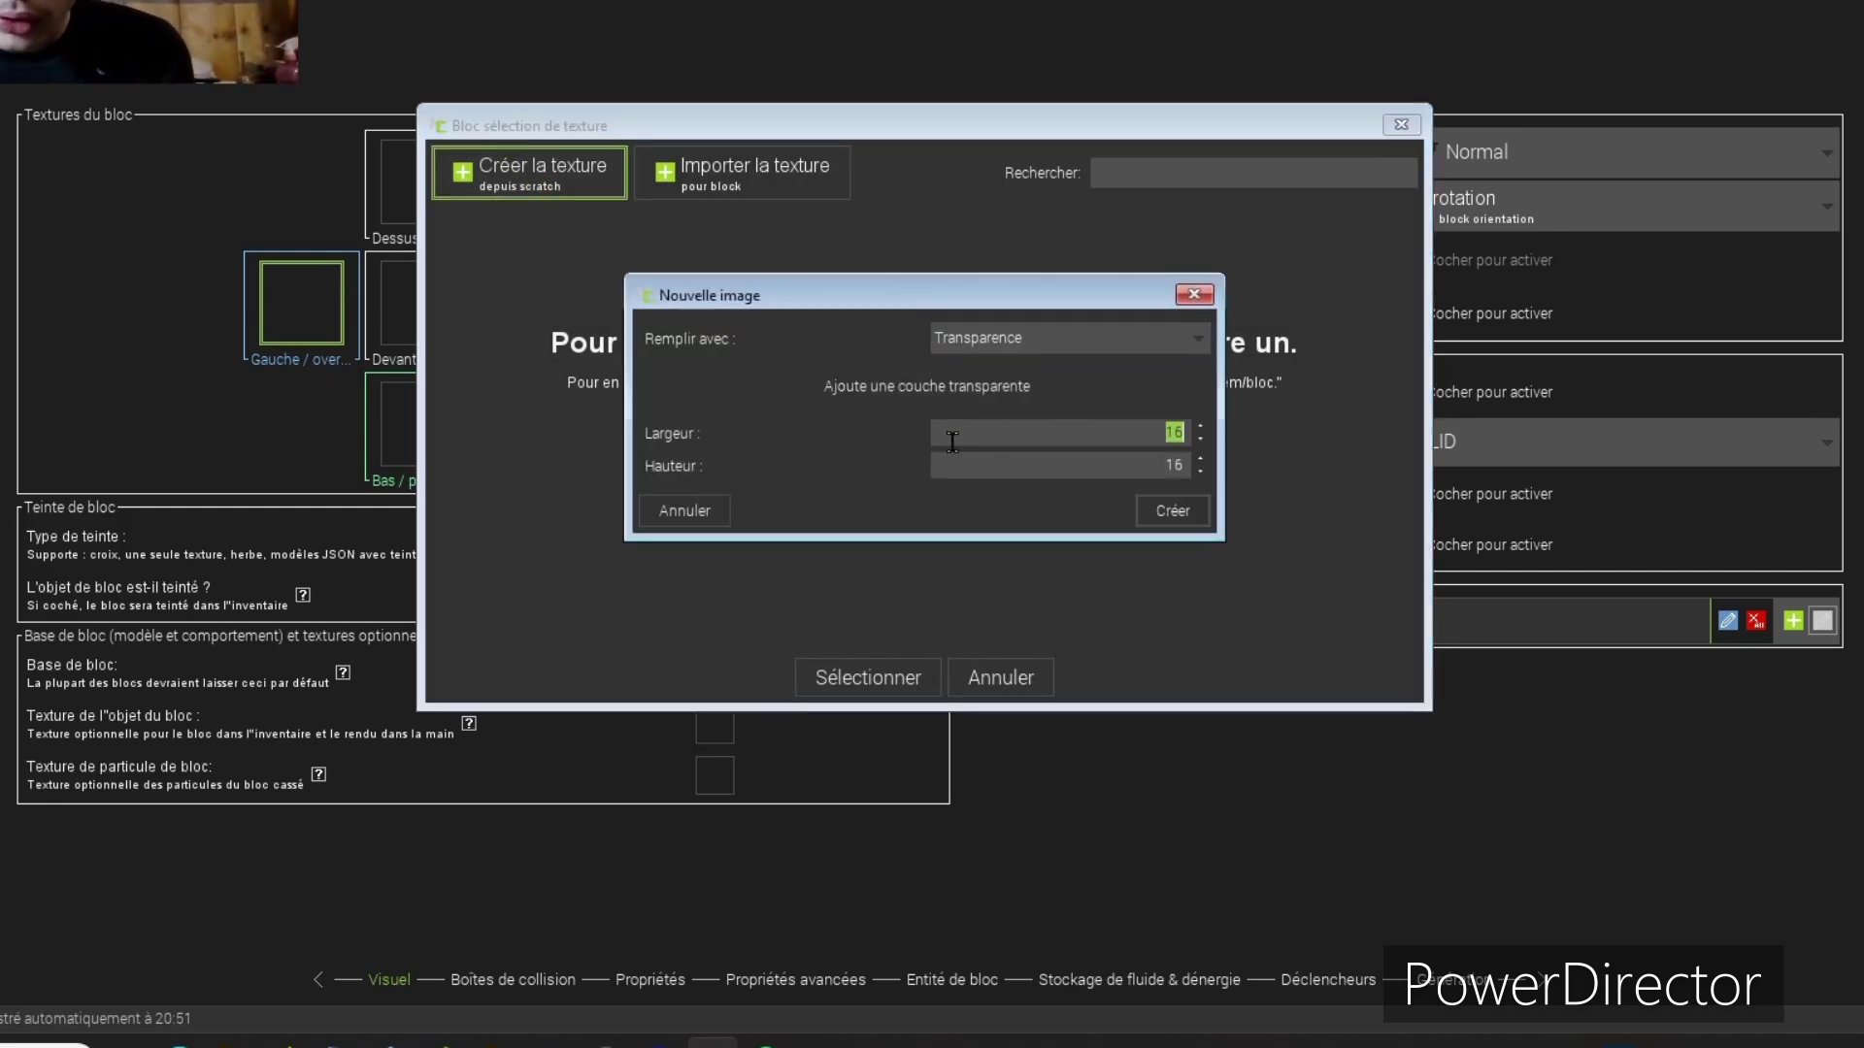
pyautogui.click(1075, 463)
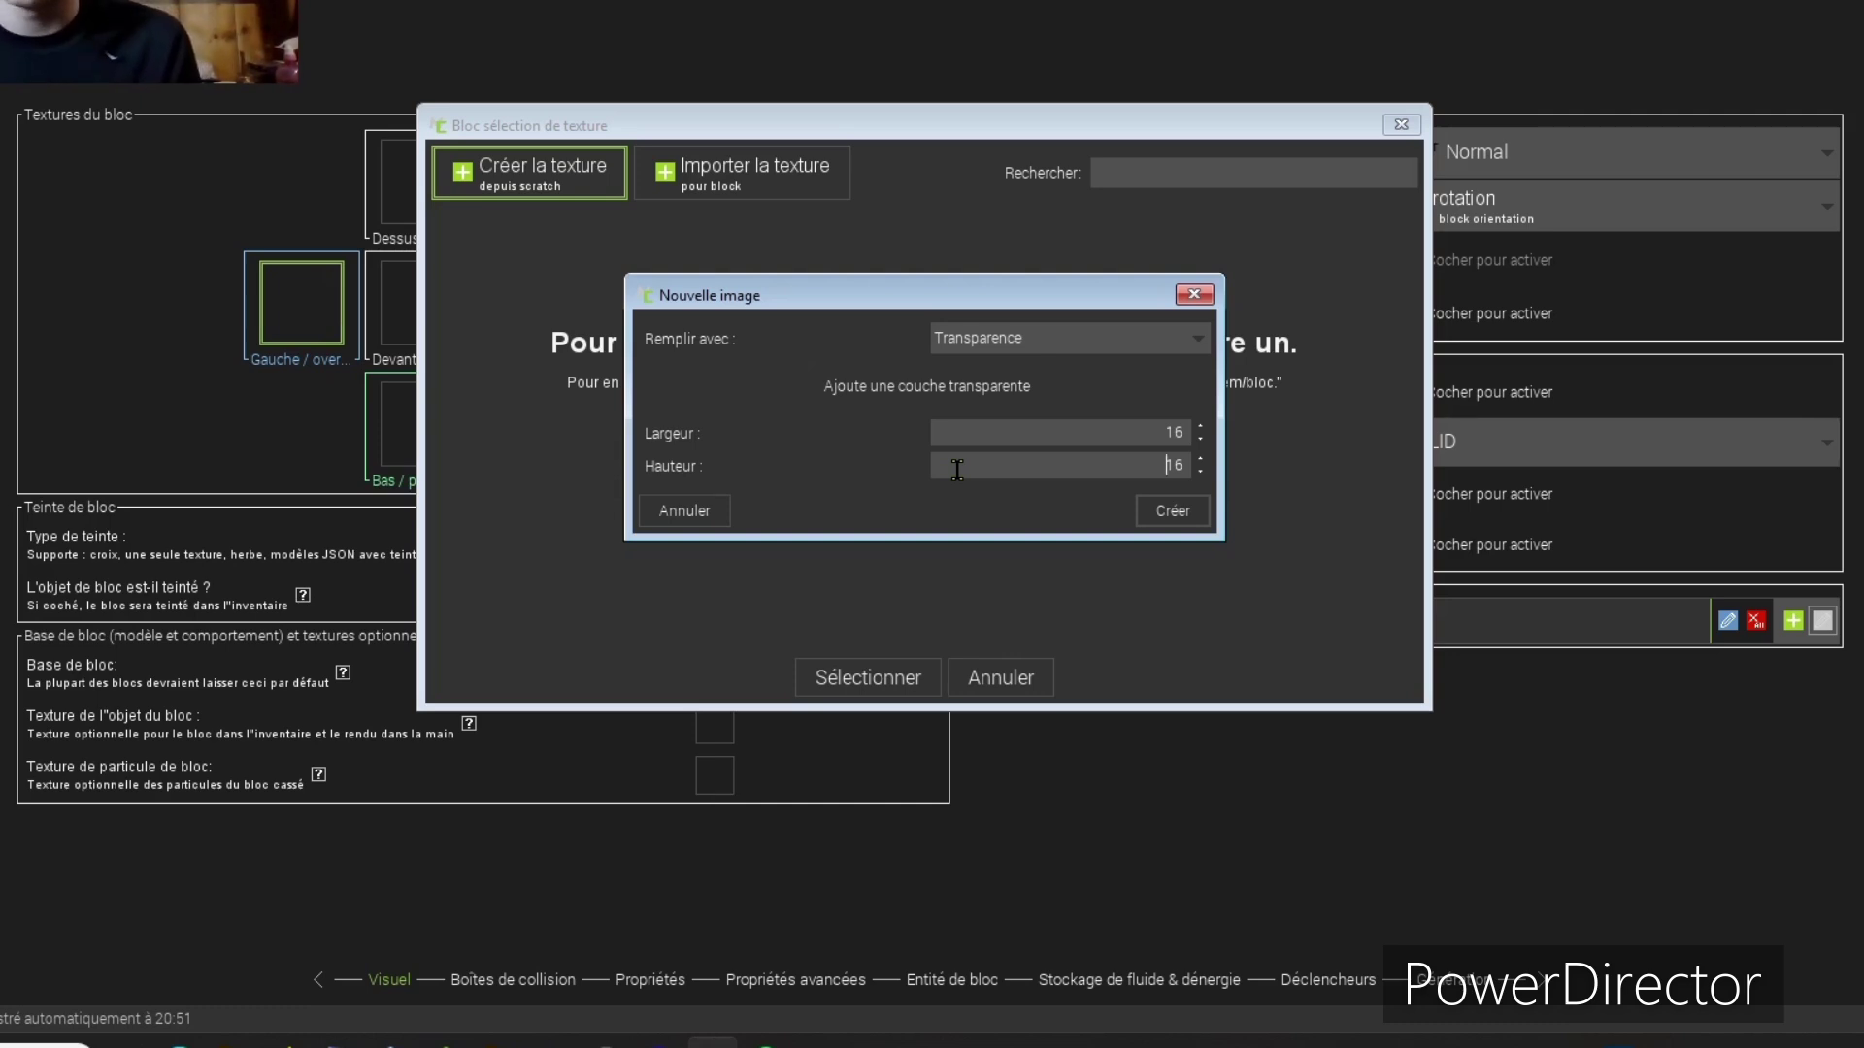
pyautogui.click(1192, 511)
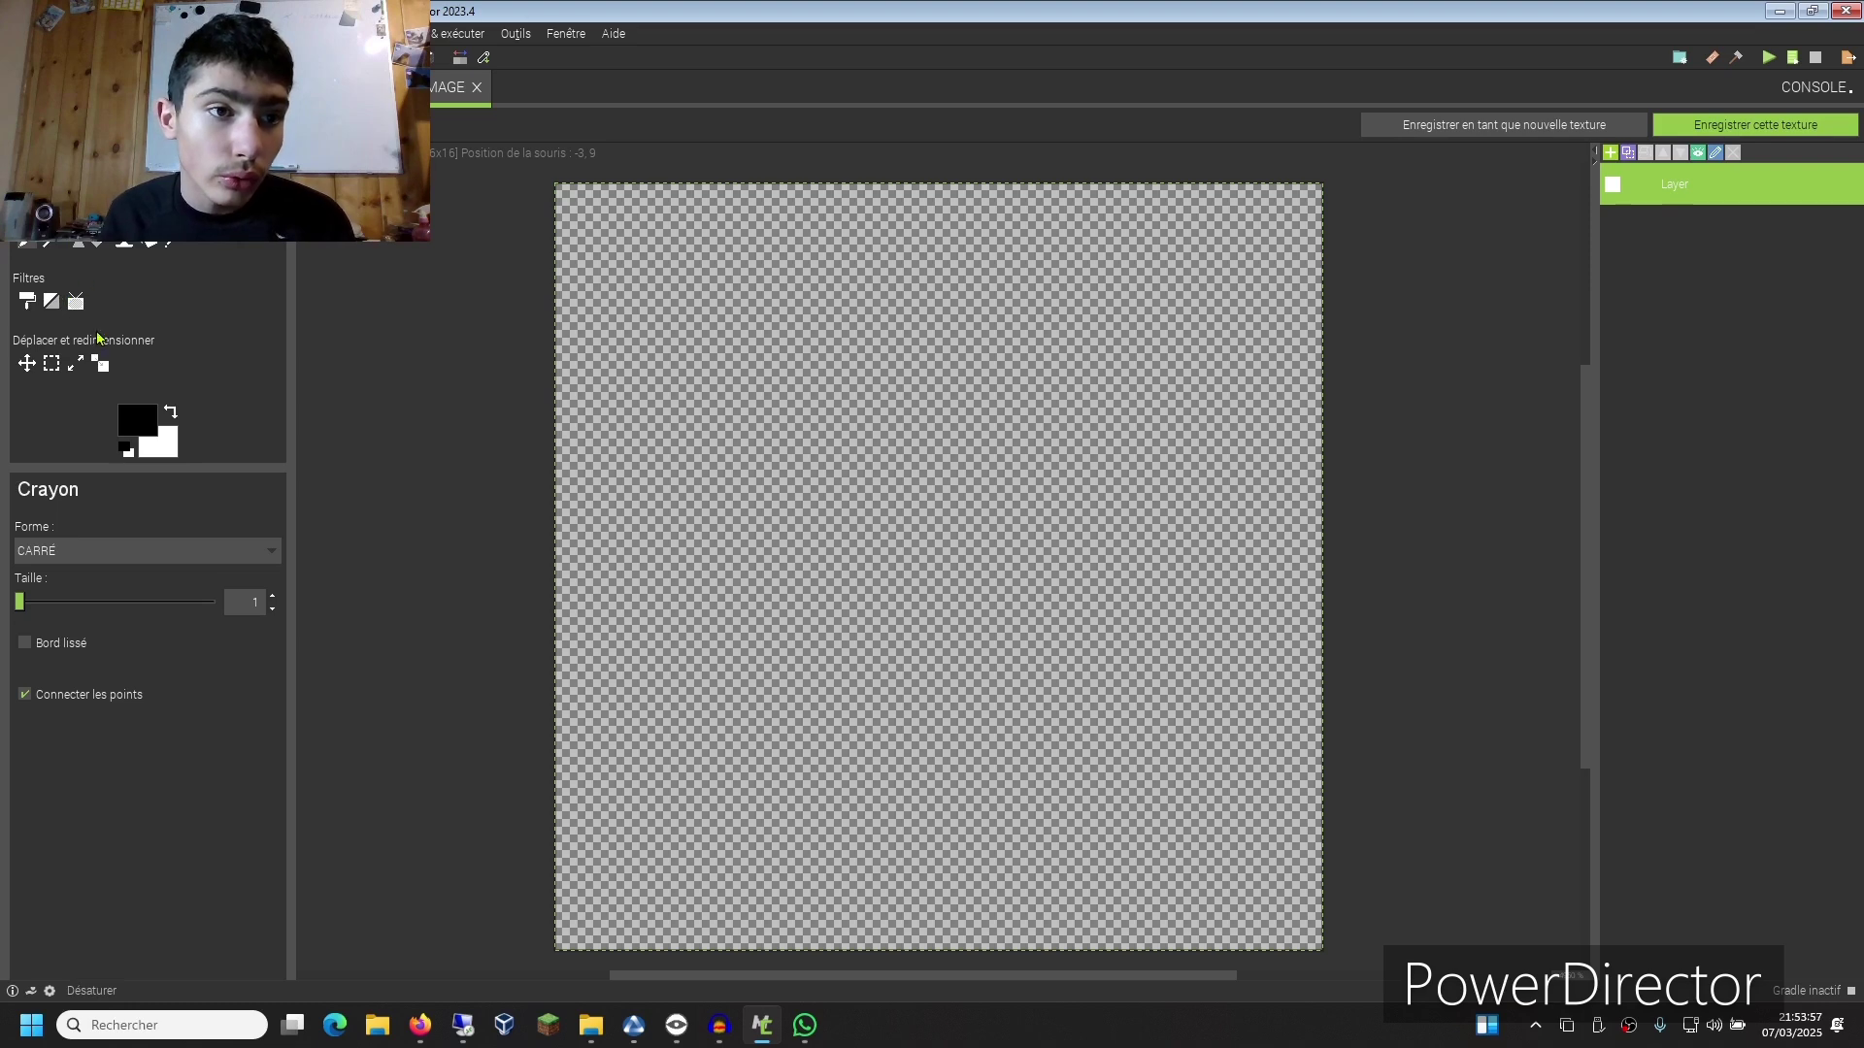
# Step: Fill the whole texture canvas with white
pyautogui.click(150, 244)
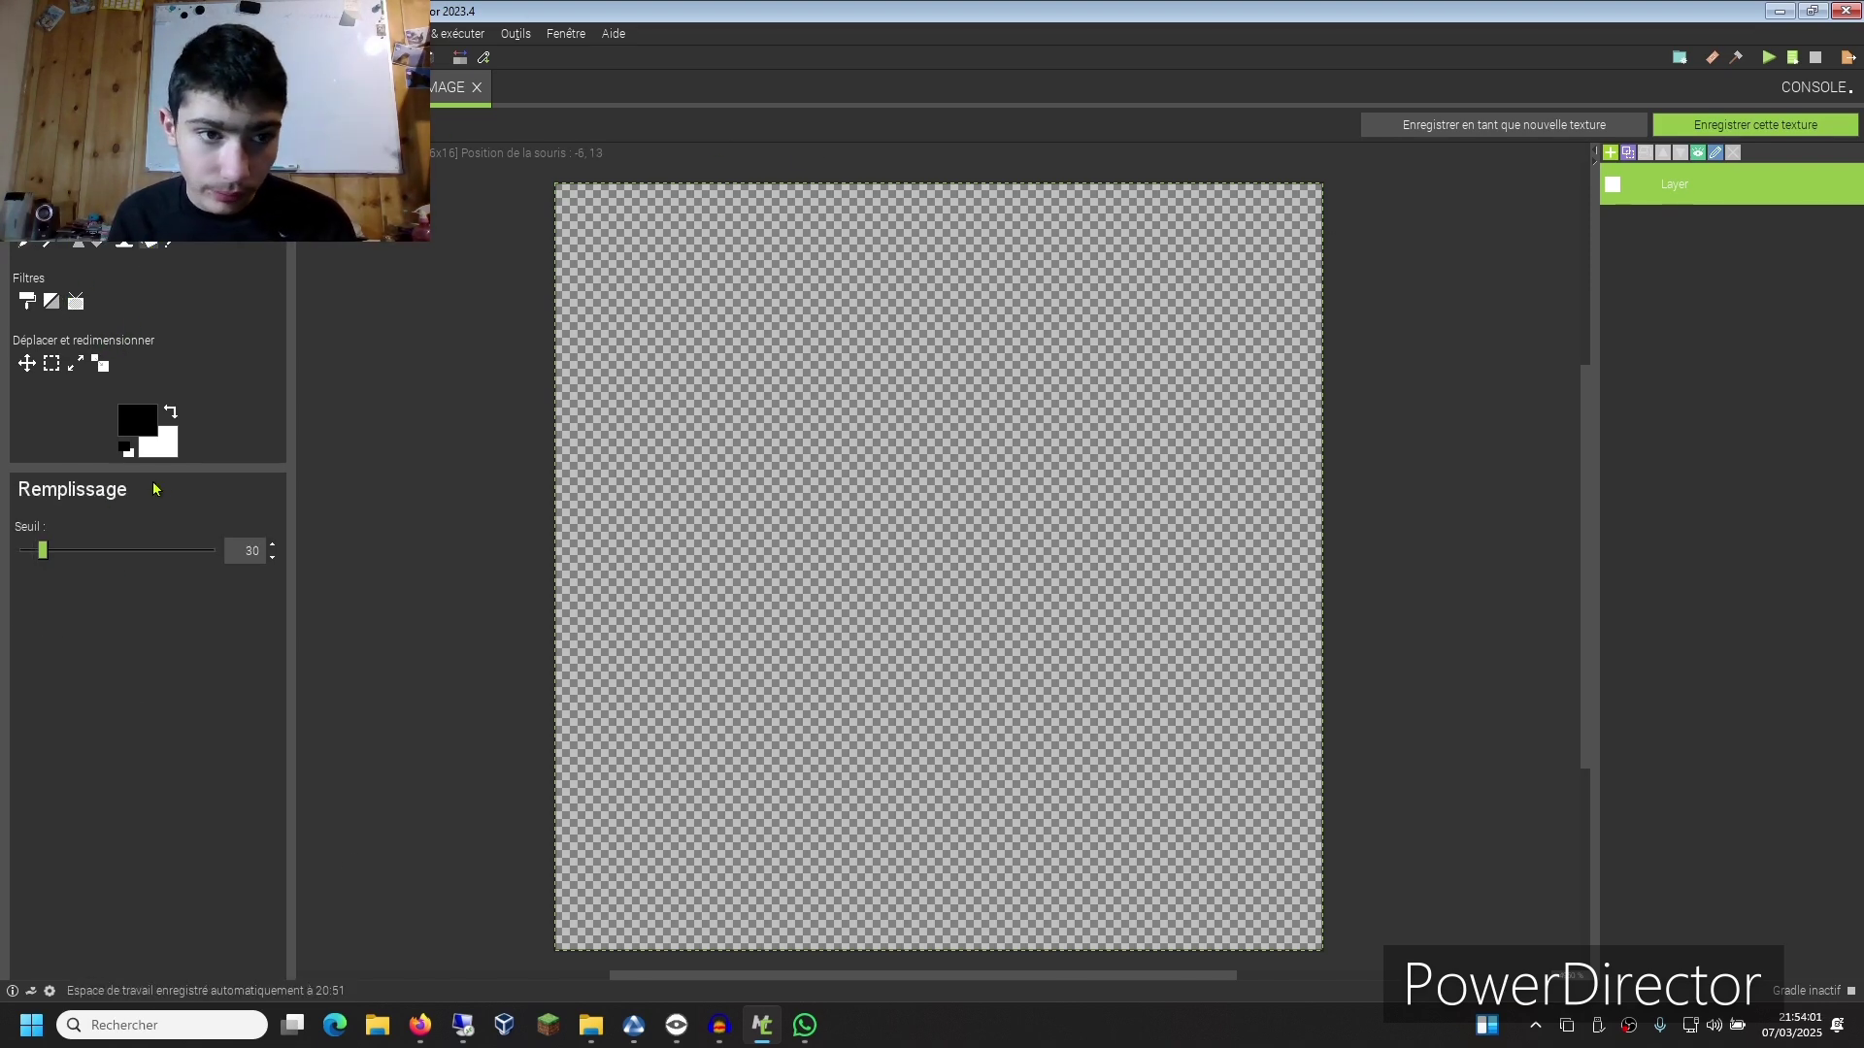
pyautogui.click(143, 417)
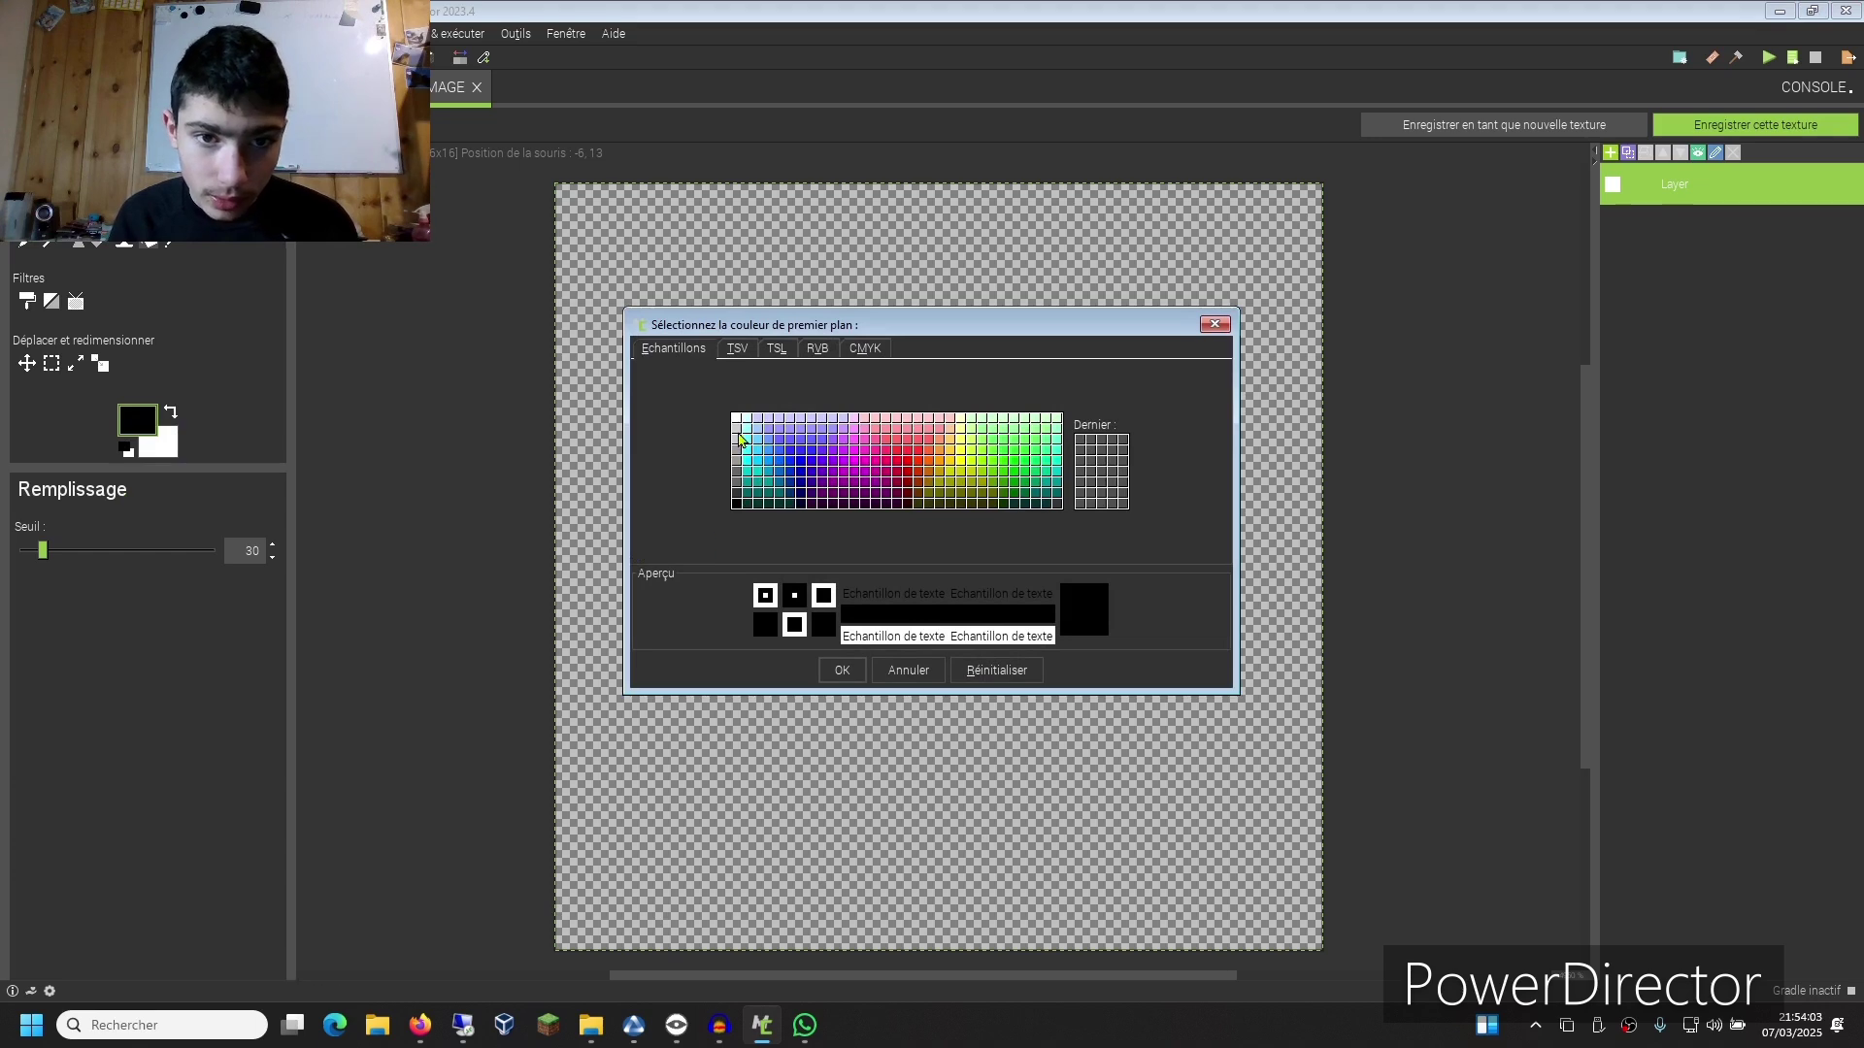
pyautogui.click(737, 420)
pyautogui.click(841, 670)
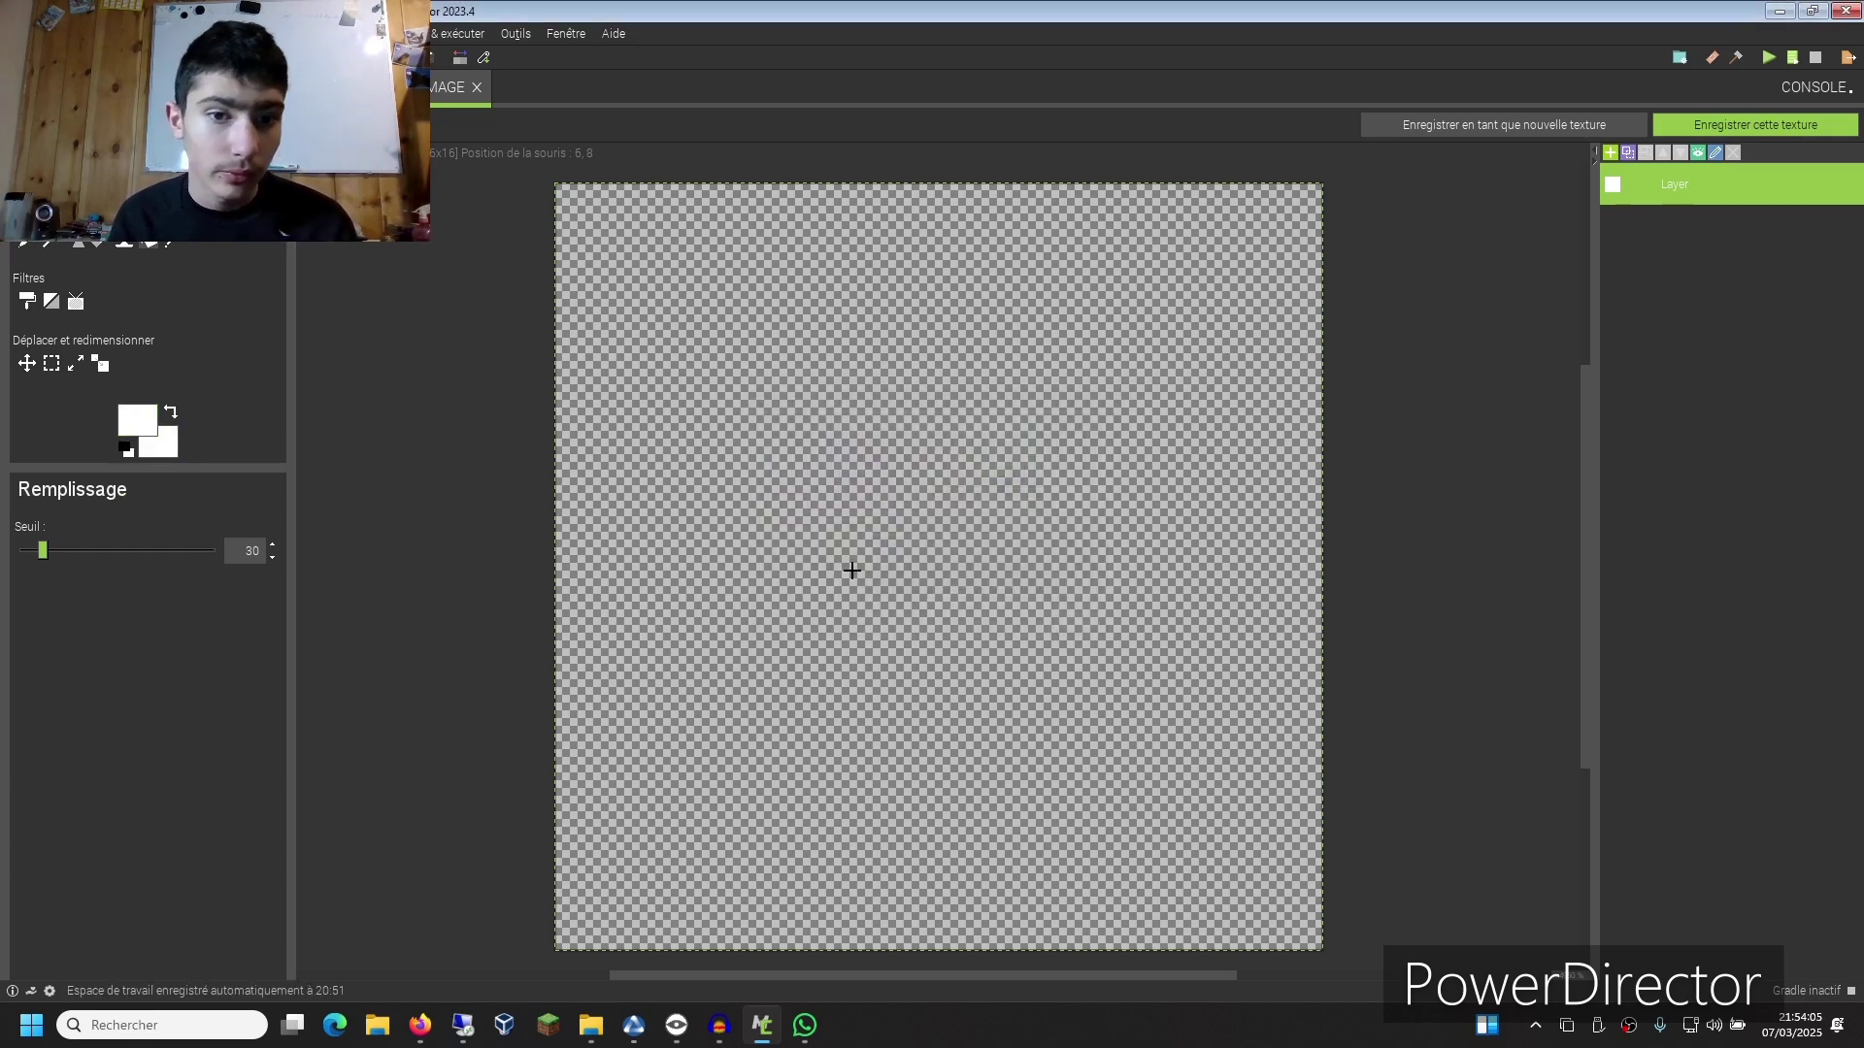
pyautogui.click(819, 515)
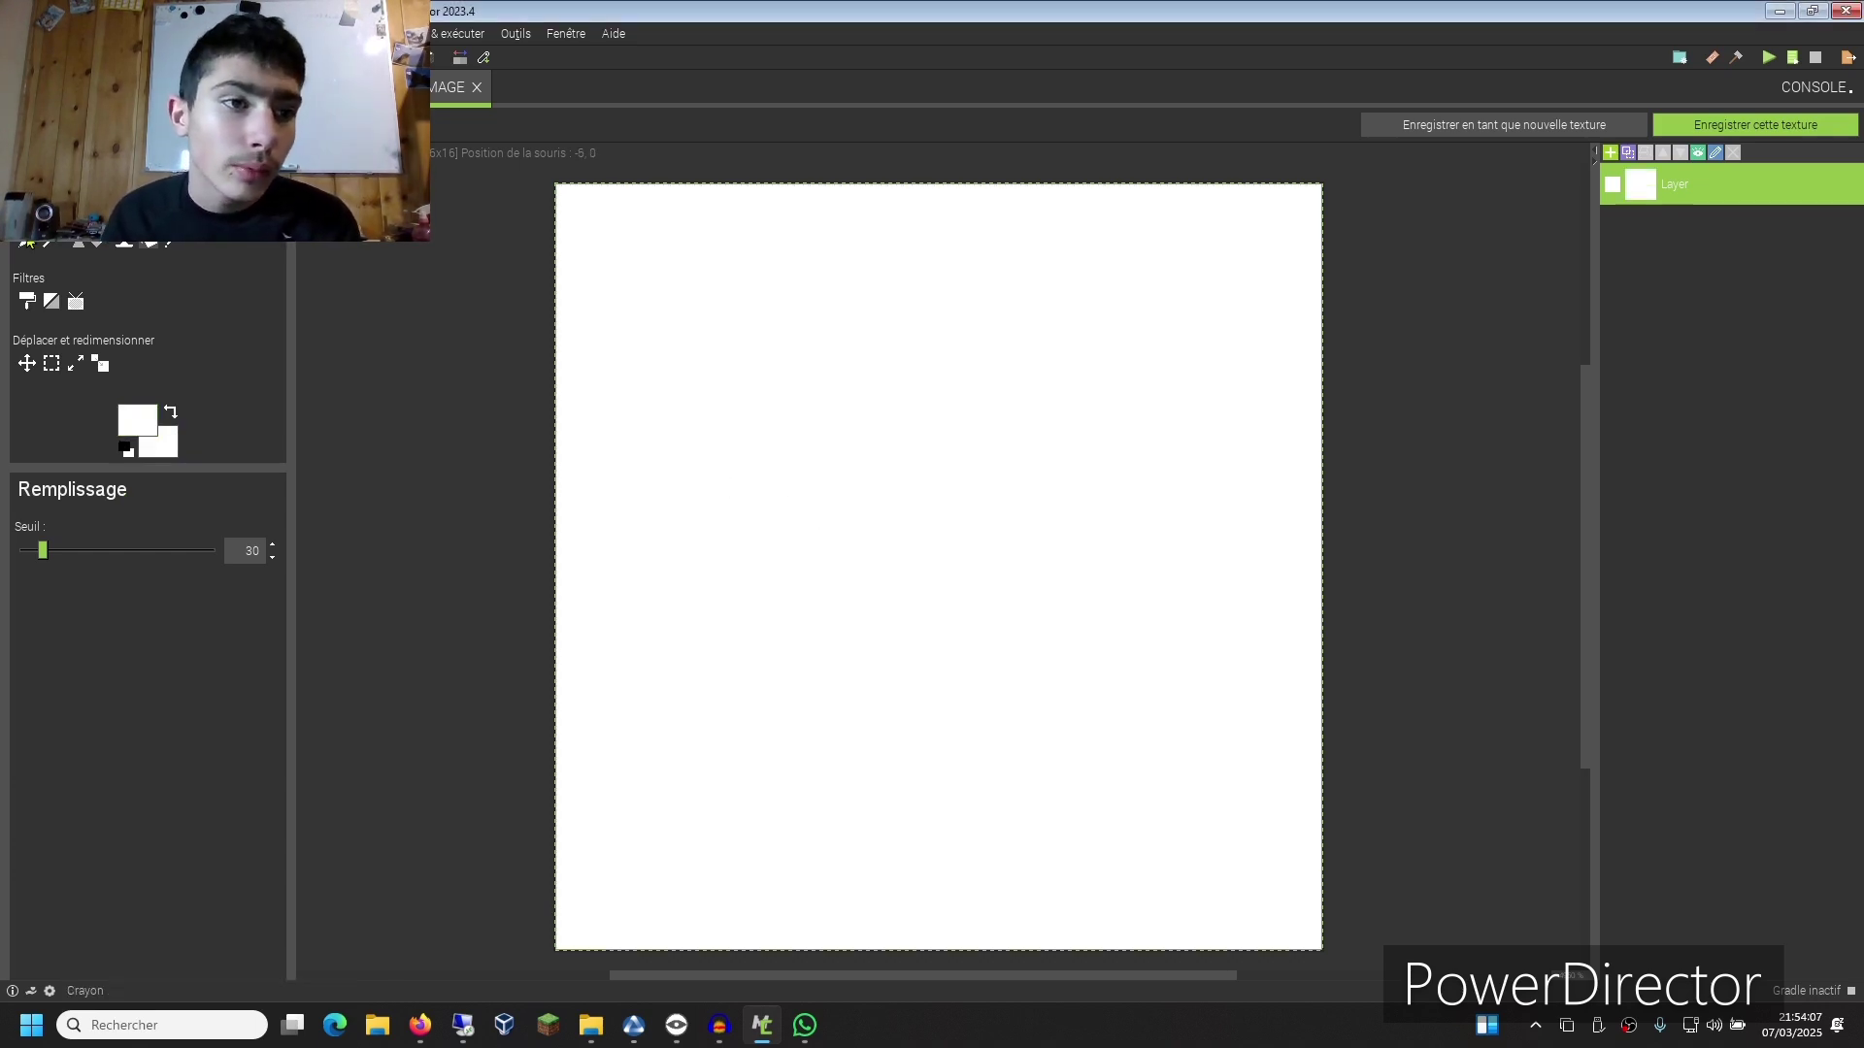
# Step: Scribble light grey over most of the white canvas with the size 1 square pencil, leaving scattered white patches
pyautogui.click(28, 240)
pyautogui.click(146, 426)
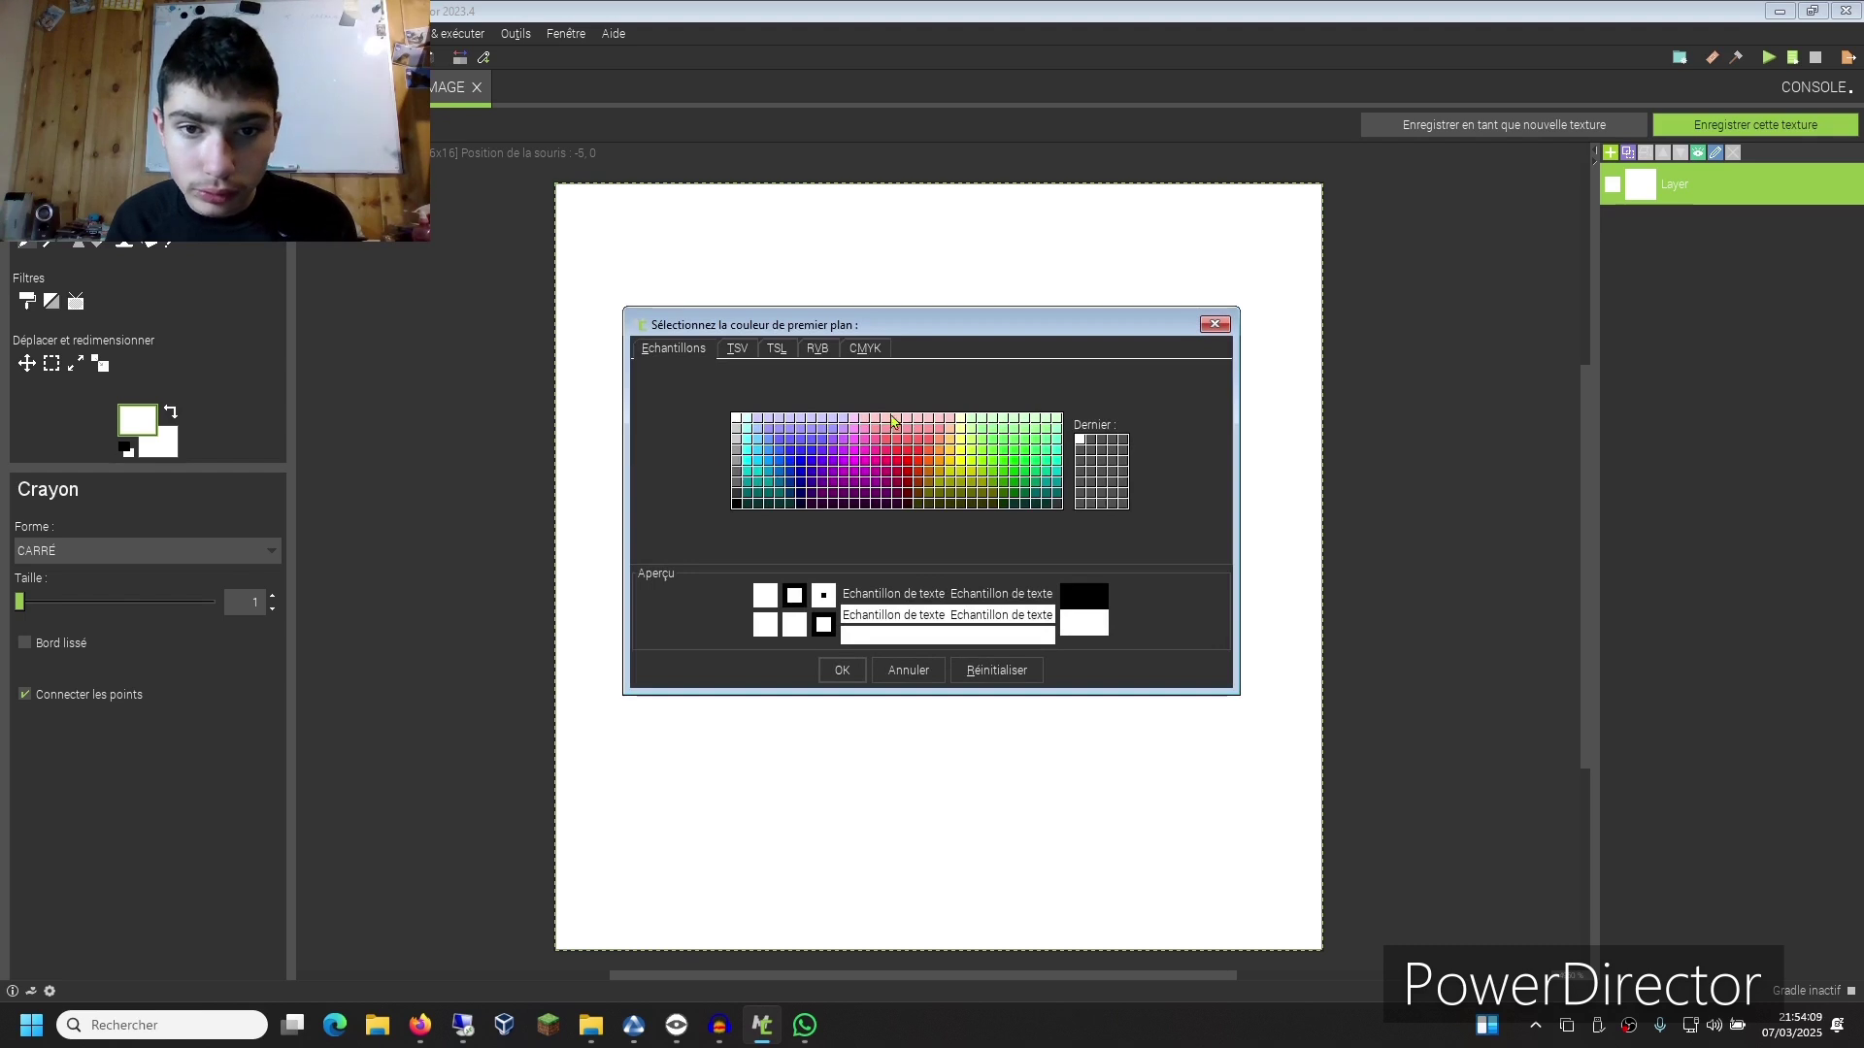
pyautogui.click(736, 439)
pyautogui.click(840, 670)
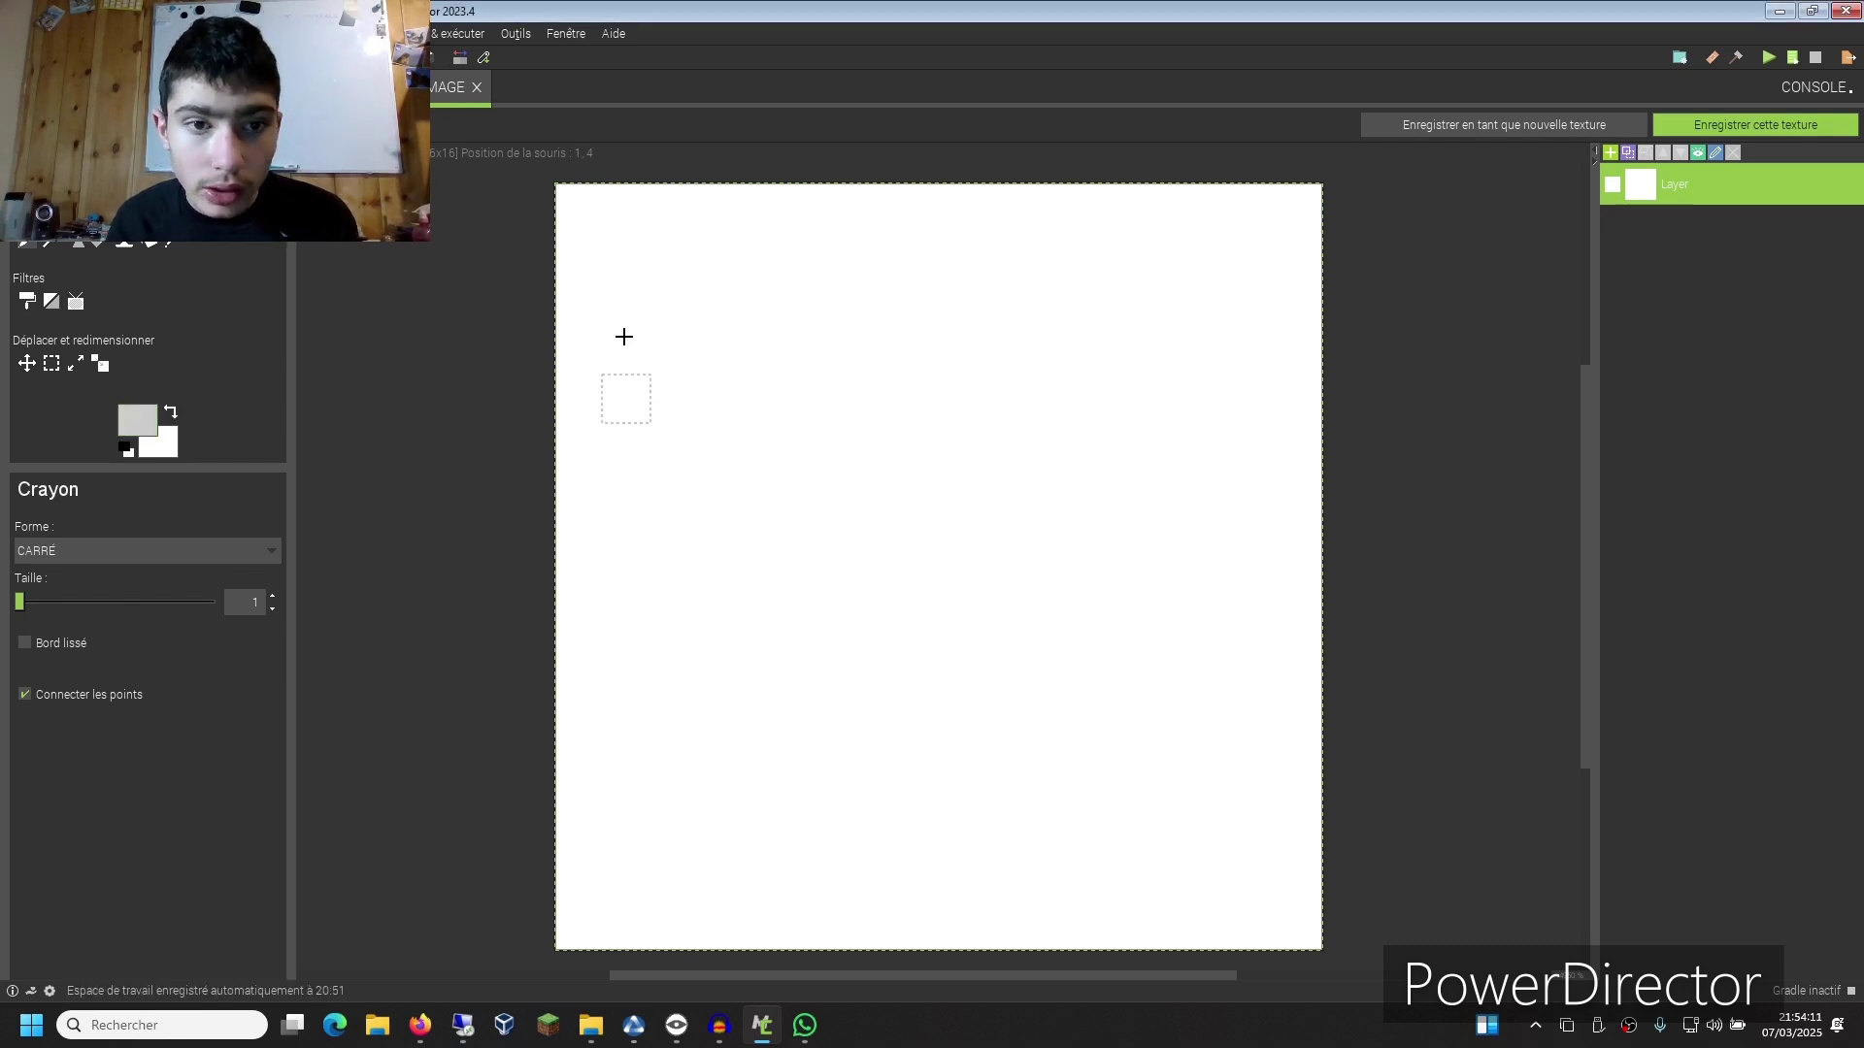
pyautogui.moveTo(624, 333)
pyautogui.mouseDown()
pyautogui.moveTo(1145, 615)
pyautogui.moveTo(835, 665)
pyautogui.moveTo(1114, 225)
pyautogui.moveTo(1491, 446)
pyautogui.moveTo(654, 786)
pyautogui.moveTo(482, 637)
pyautogui.mouseUp()
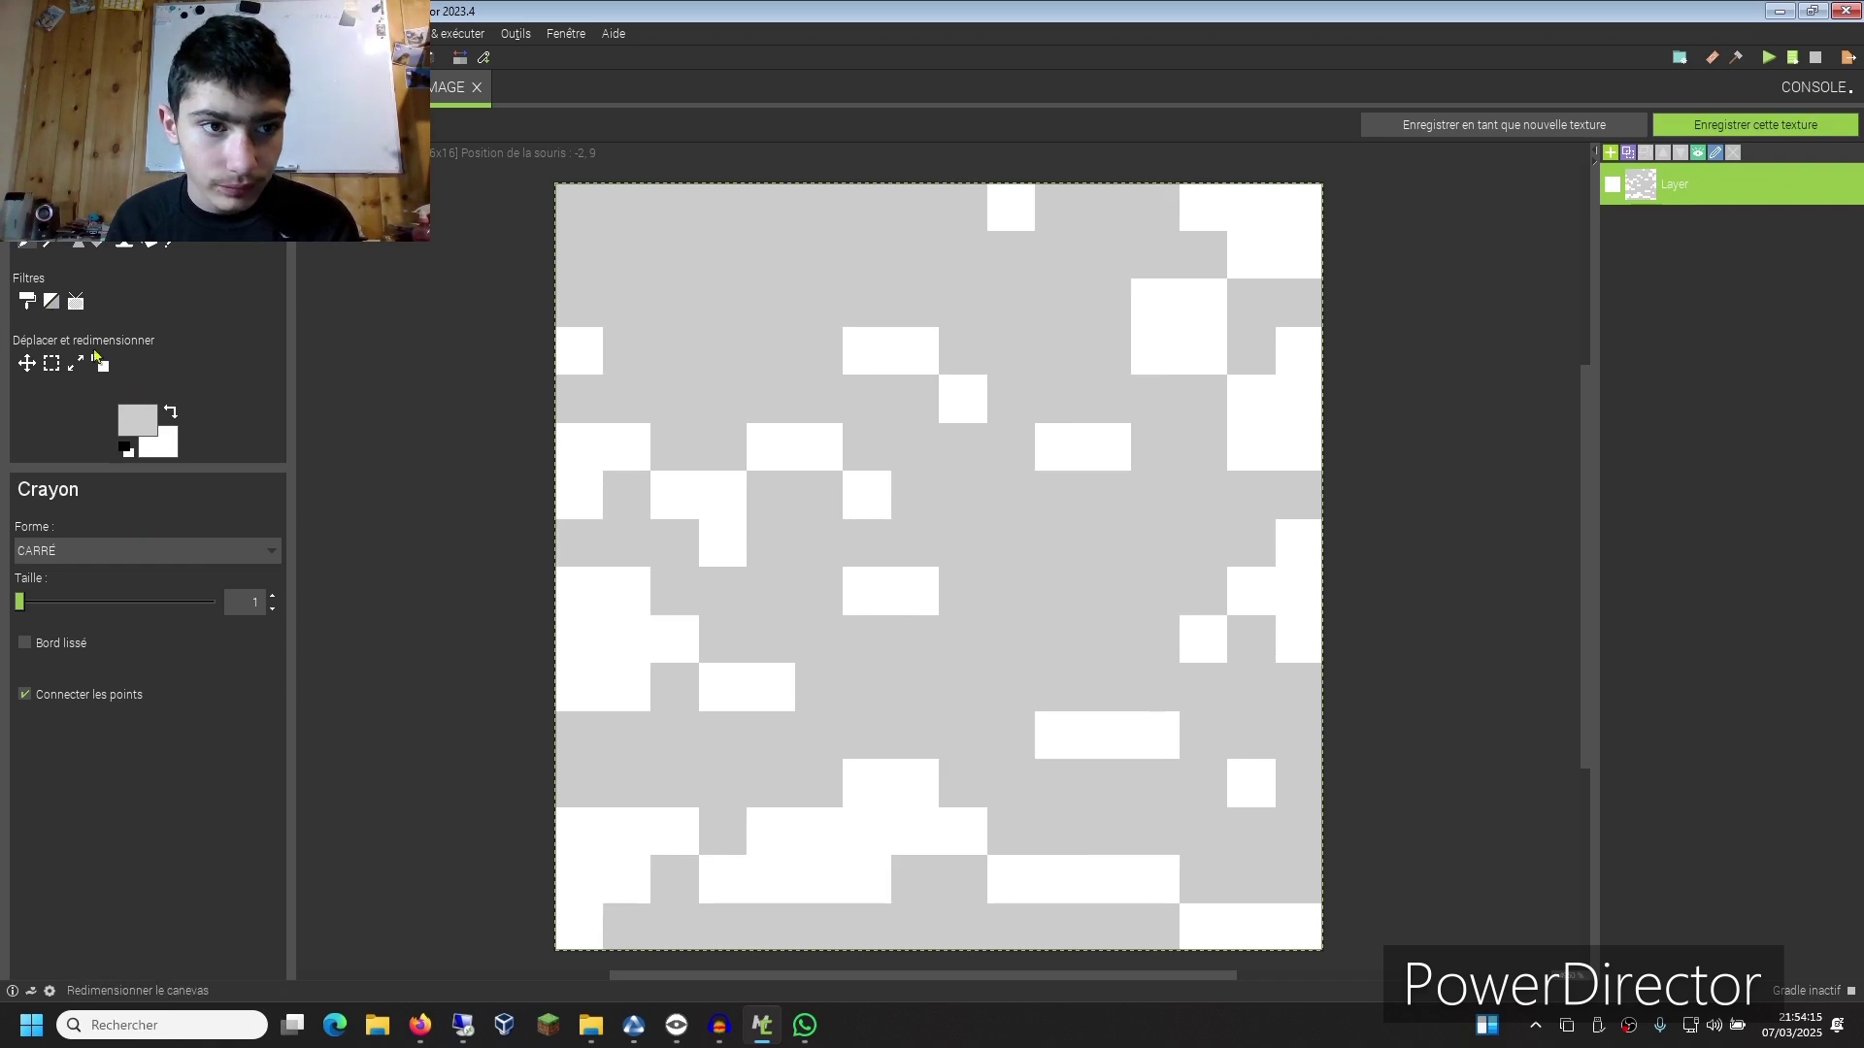
pyautogui.click(137, 419)
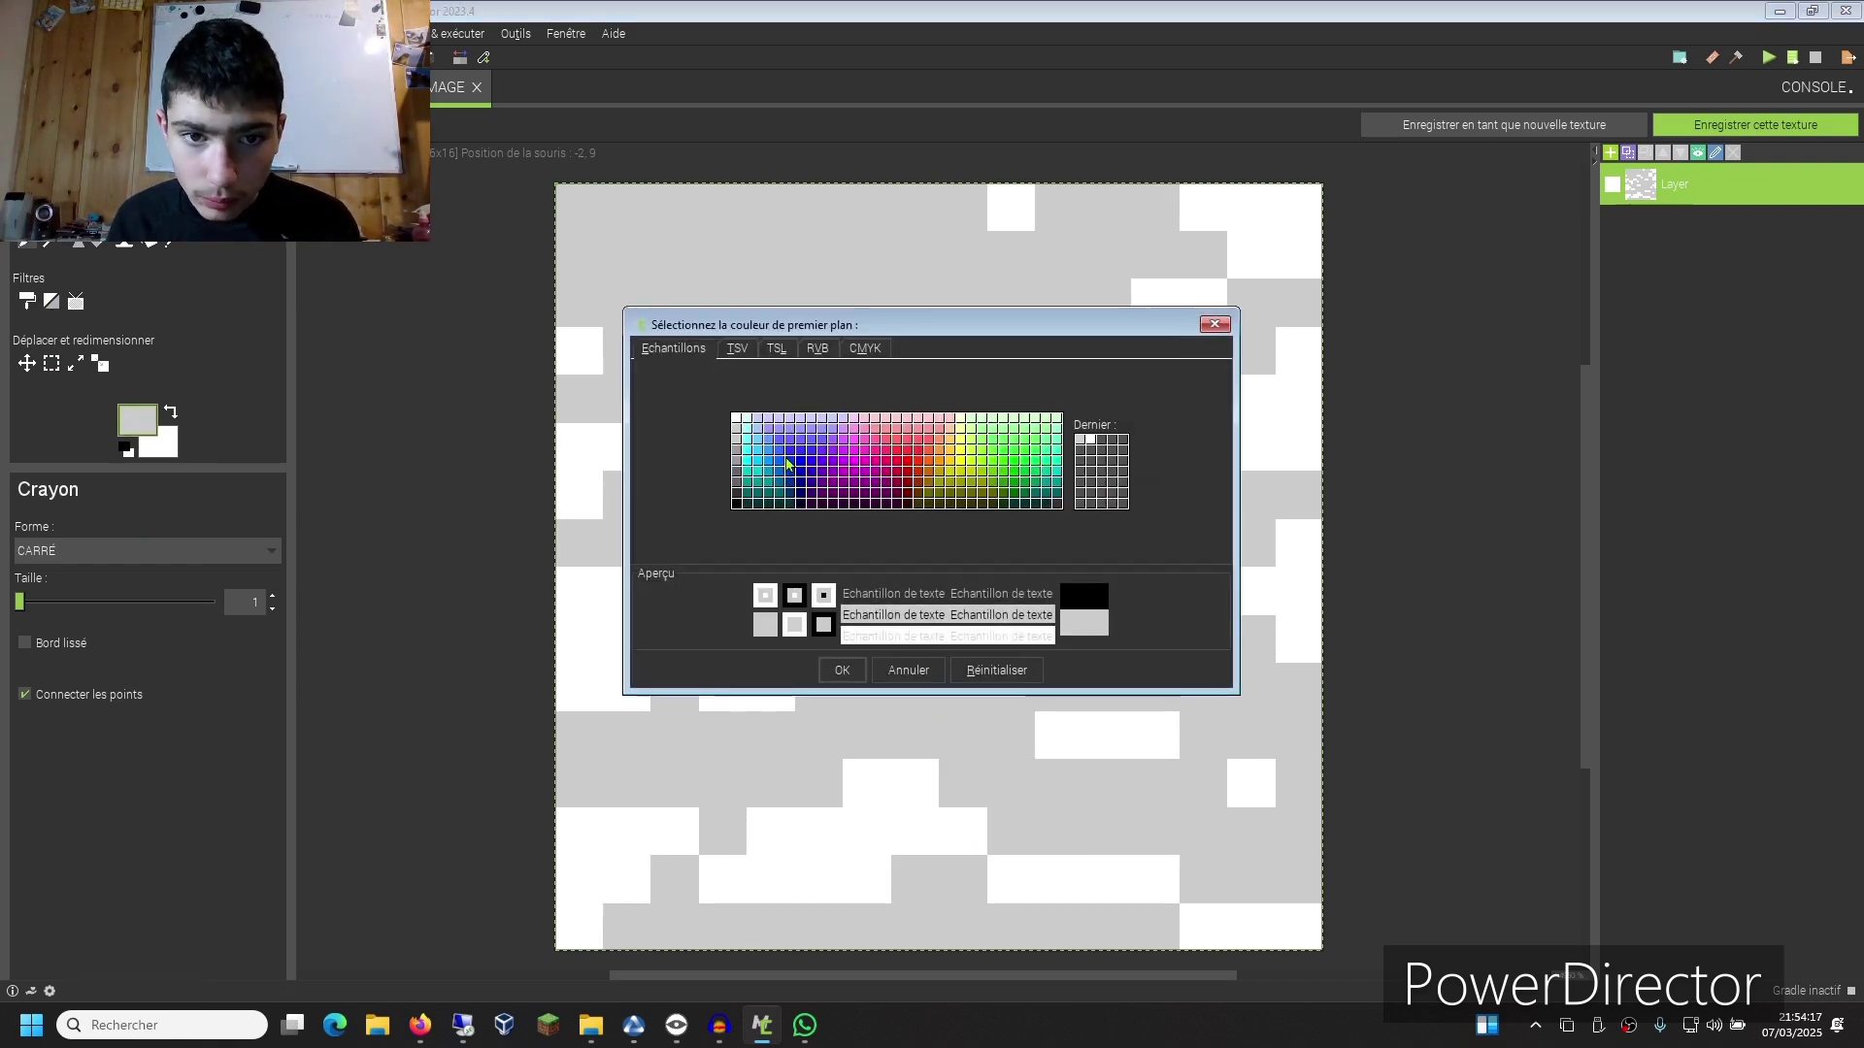
pyautogui.click(844, 666)
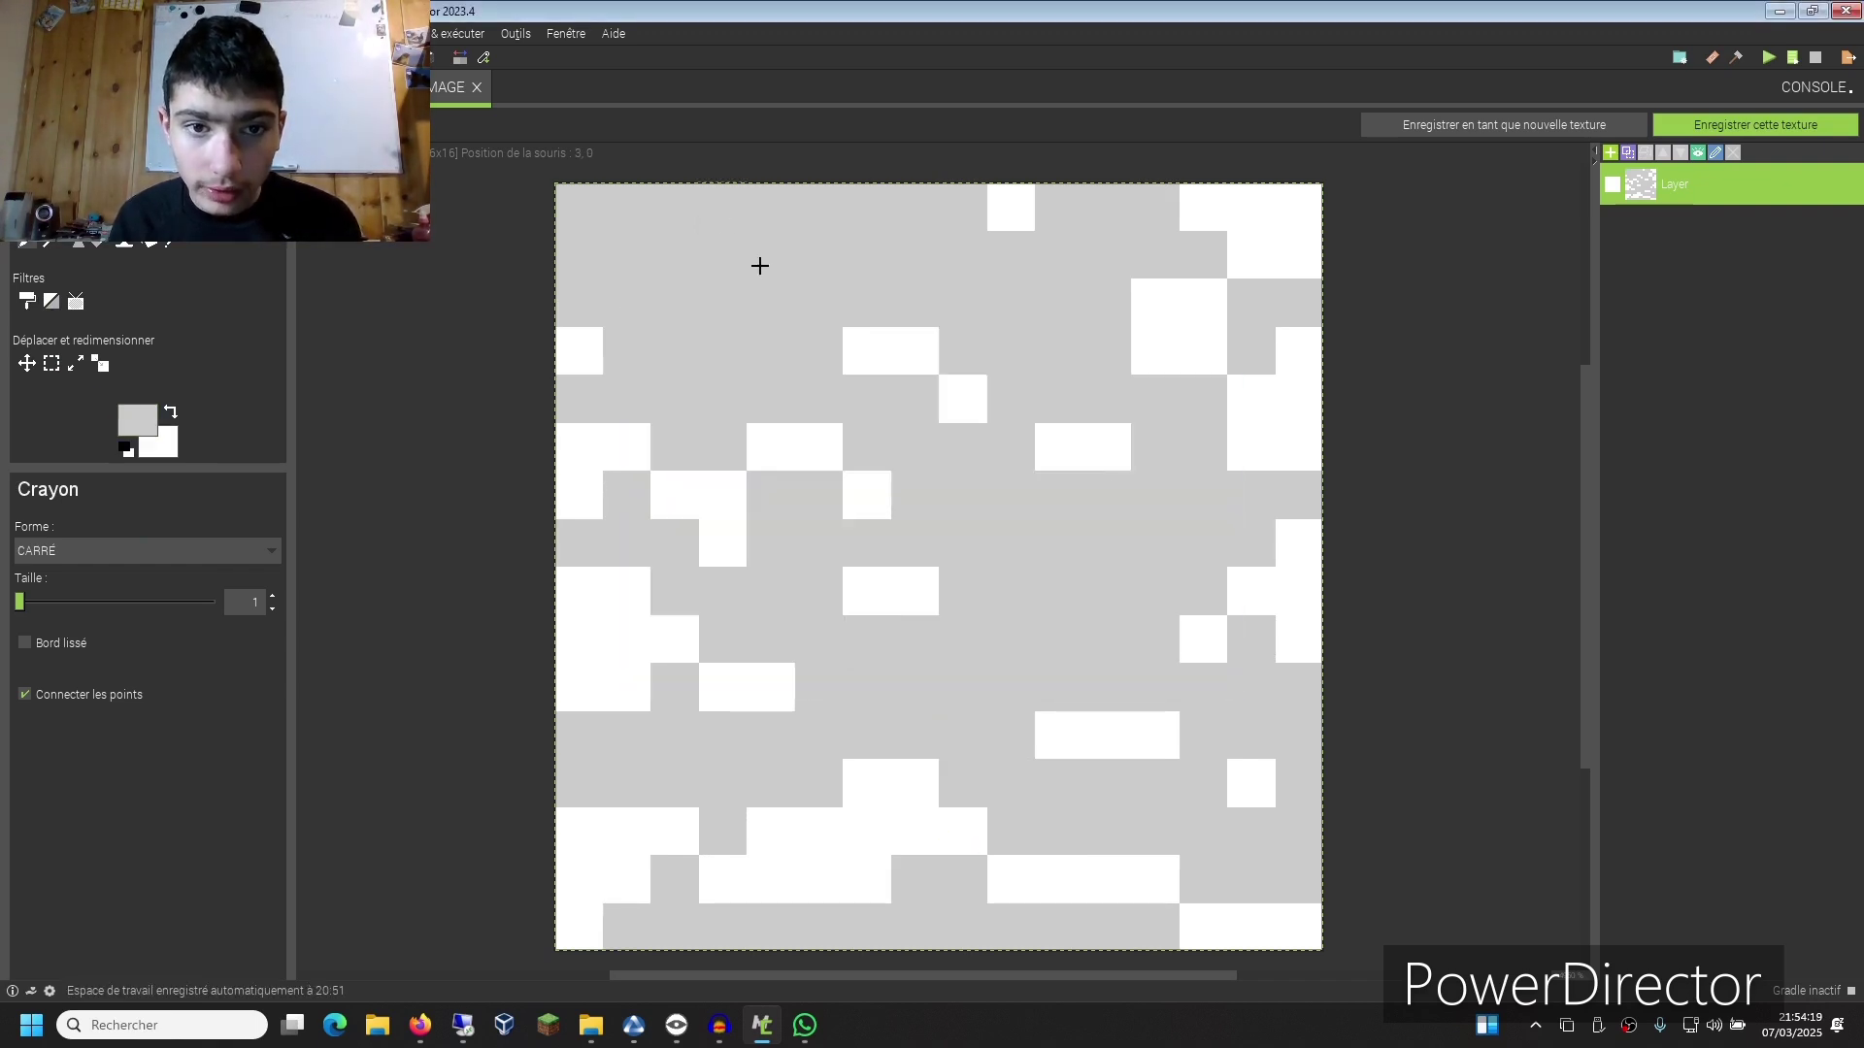
pyautogui.moveTo(759, 266)
pyautogui.mouseDown()
pyautogui.moveTo(1131, 433)
pyautogui.moveTo(1058, 735)
pyautogui.mouseUp()
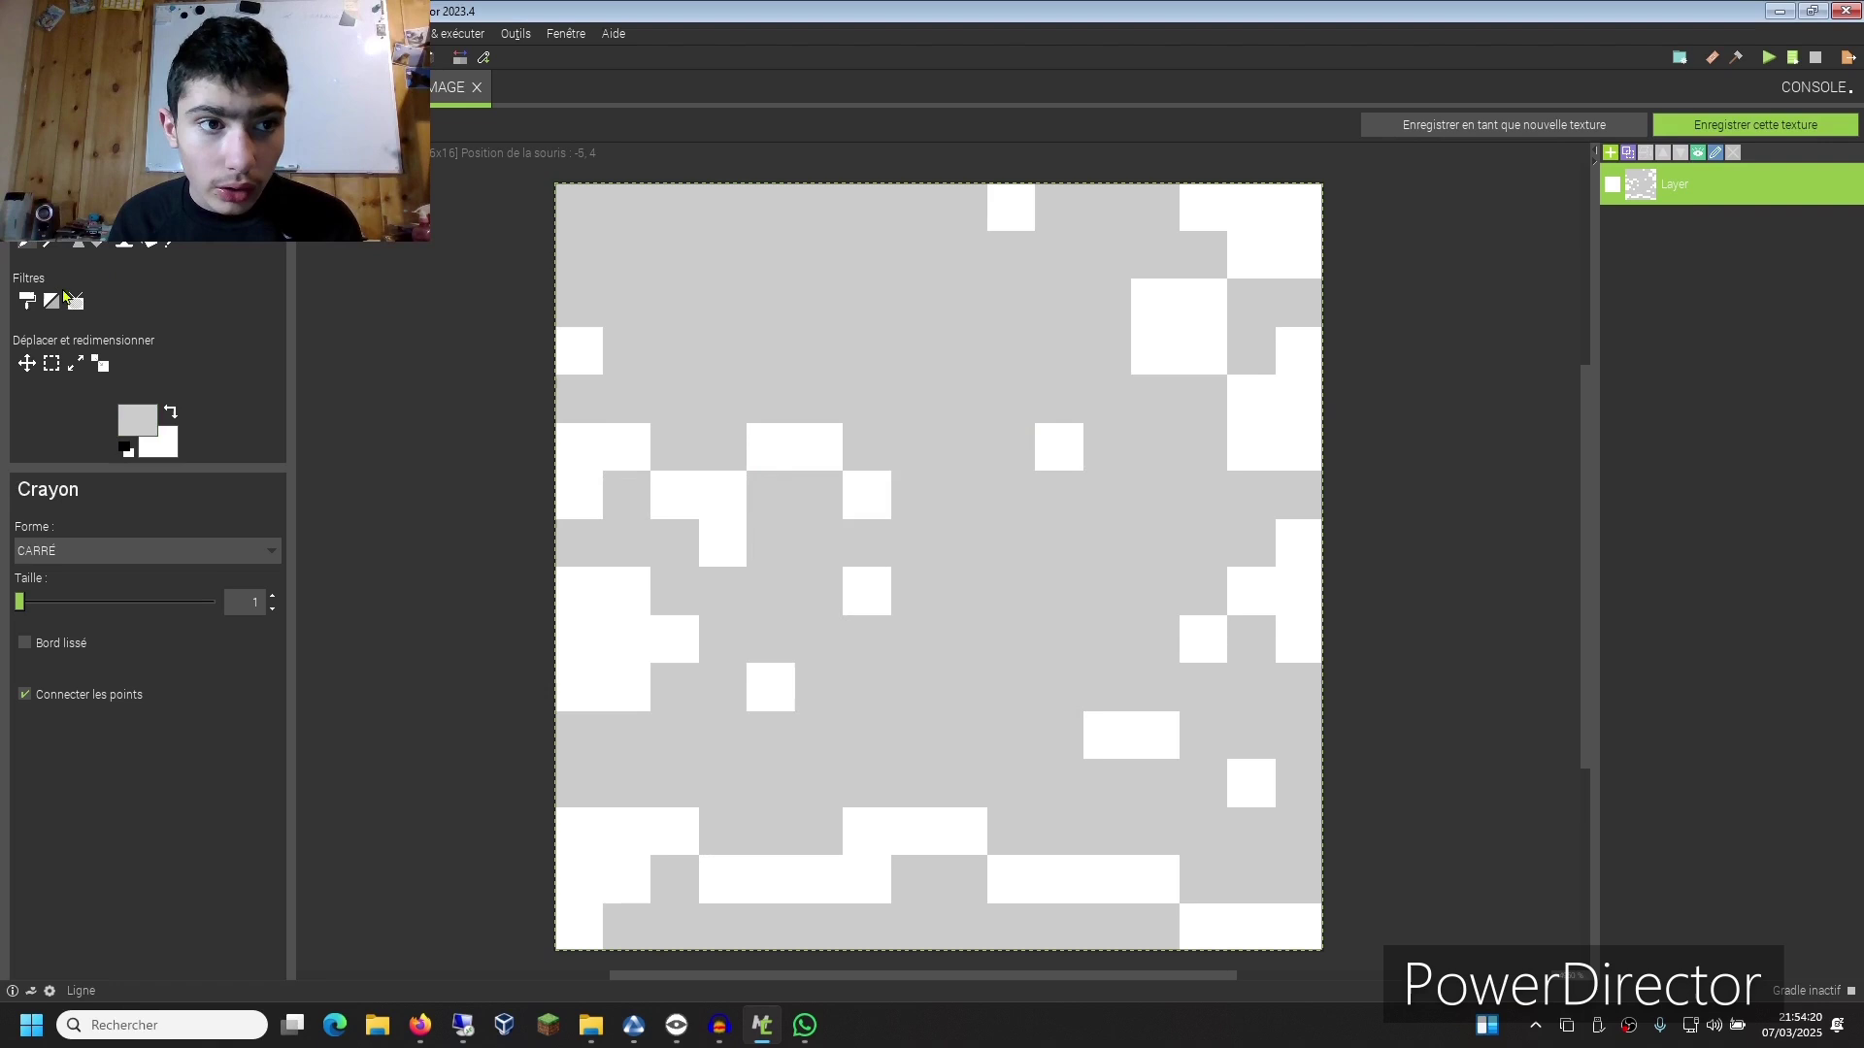
# Step: Add four isolated dark grey pixels spread across the texture with the pencil
pyautogui.click(137, 419)
pyautogui.click(738, 483)
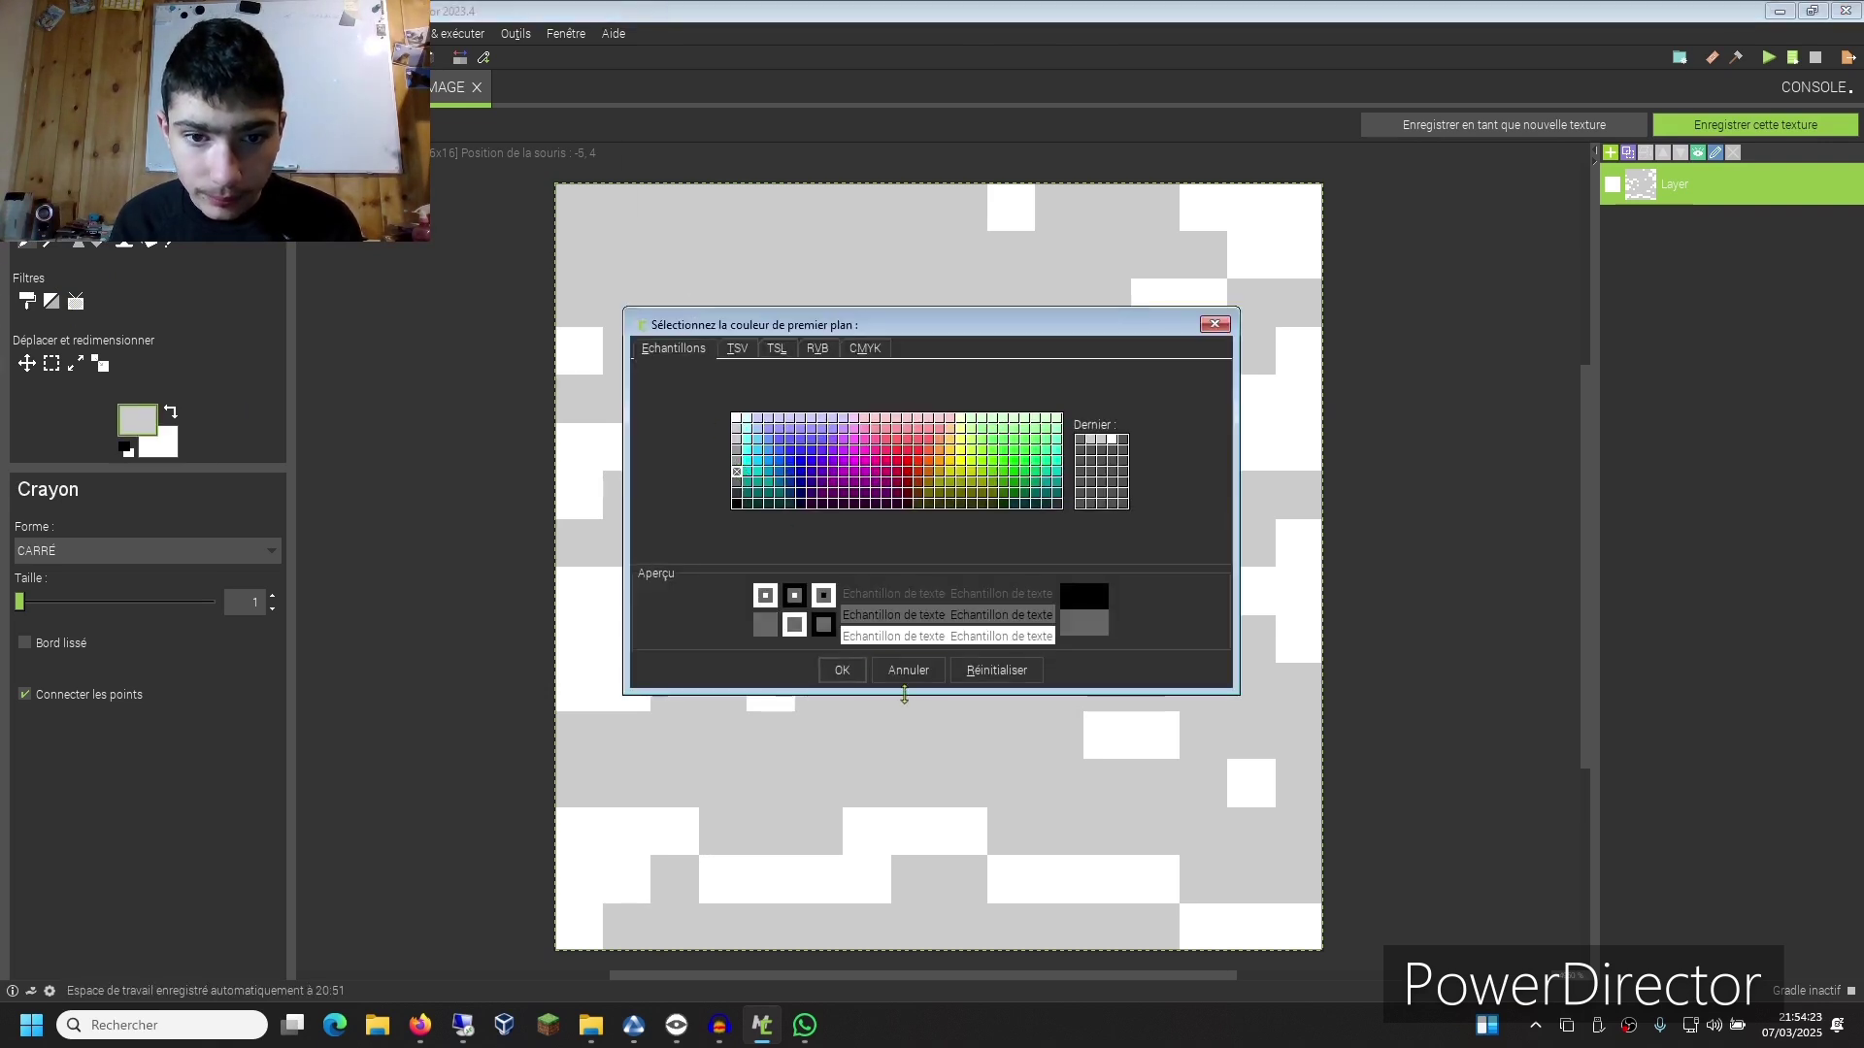
pyautogui.click(842, 670)
pyautogui.click(867, 734)
pyautogui.click(842, 270)
pyautogui.click(639, 709)
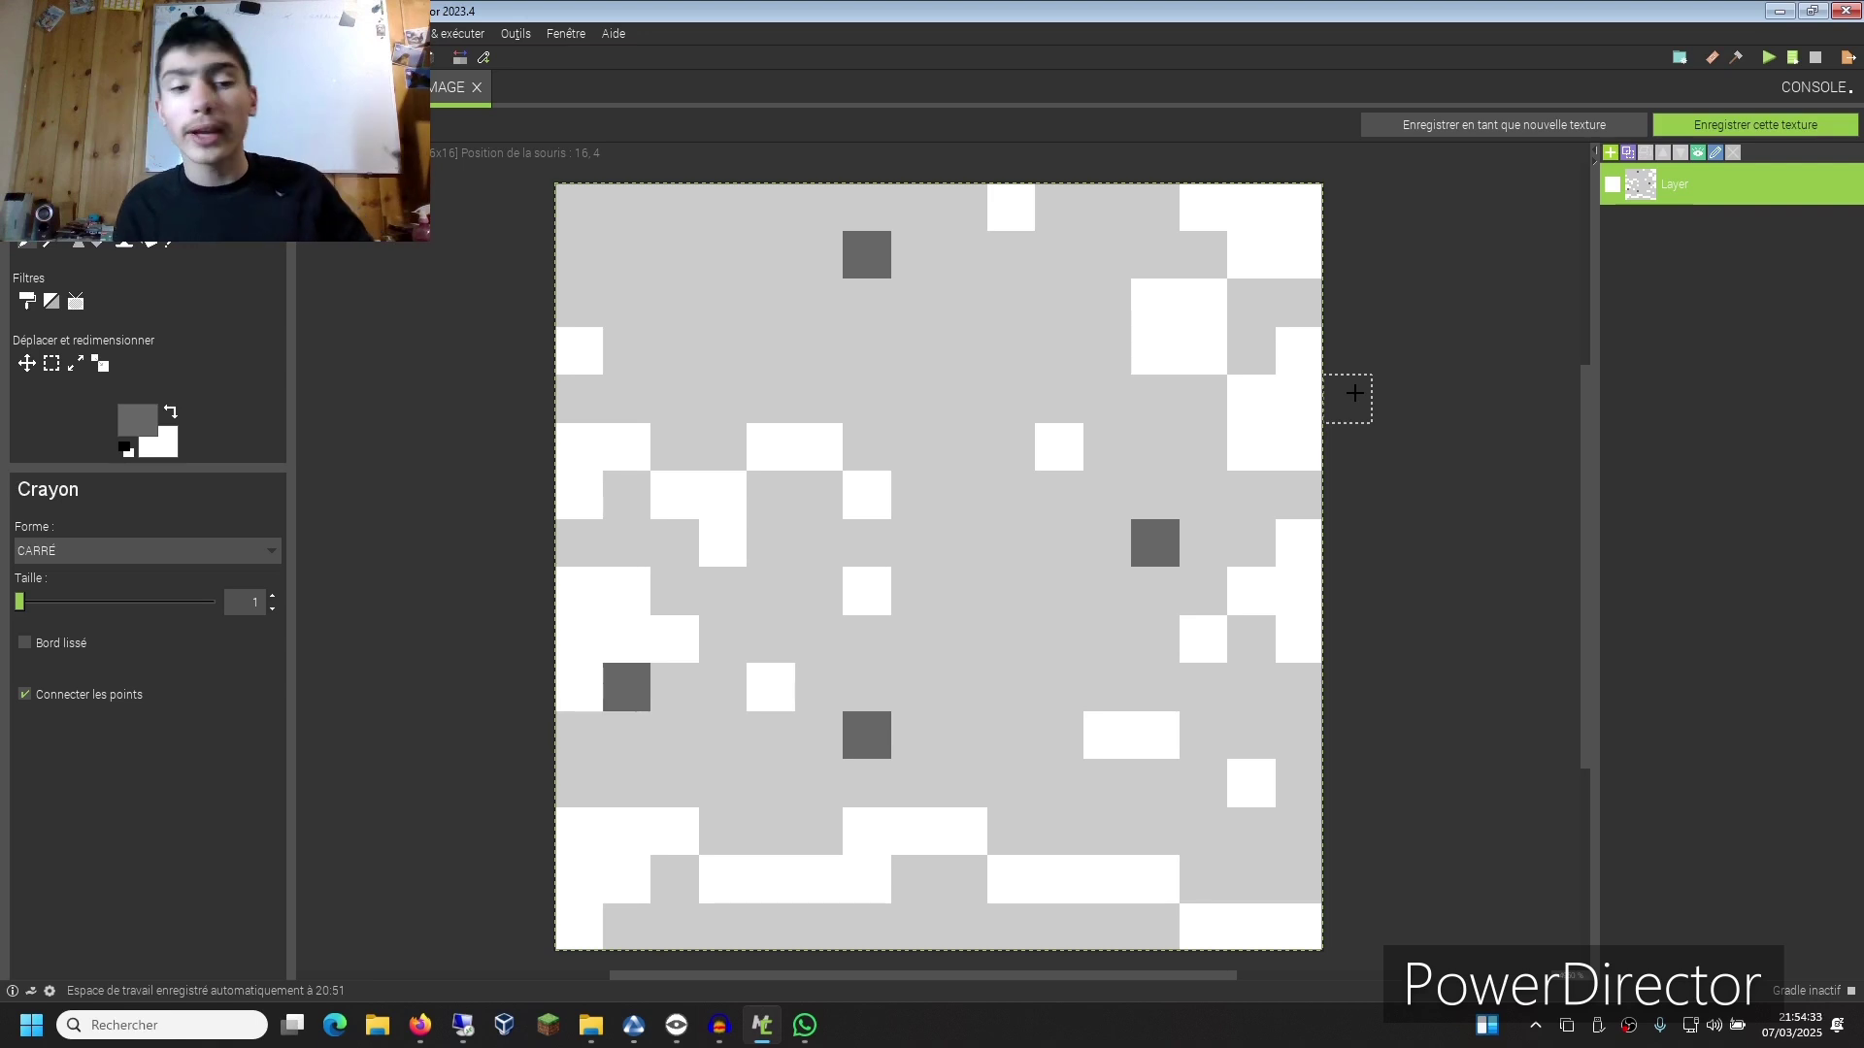
pyautogui.press('super')
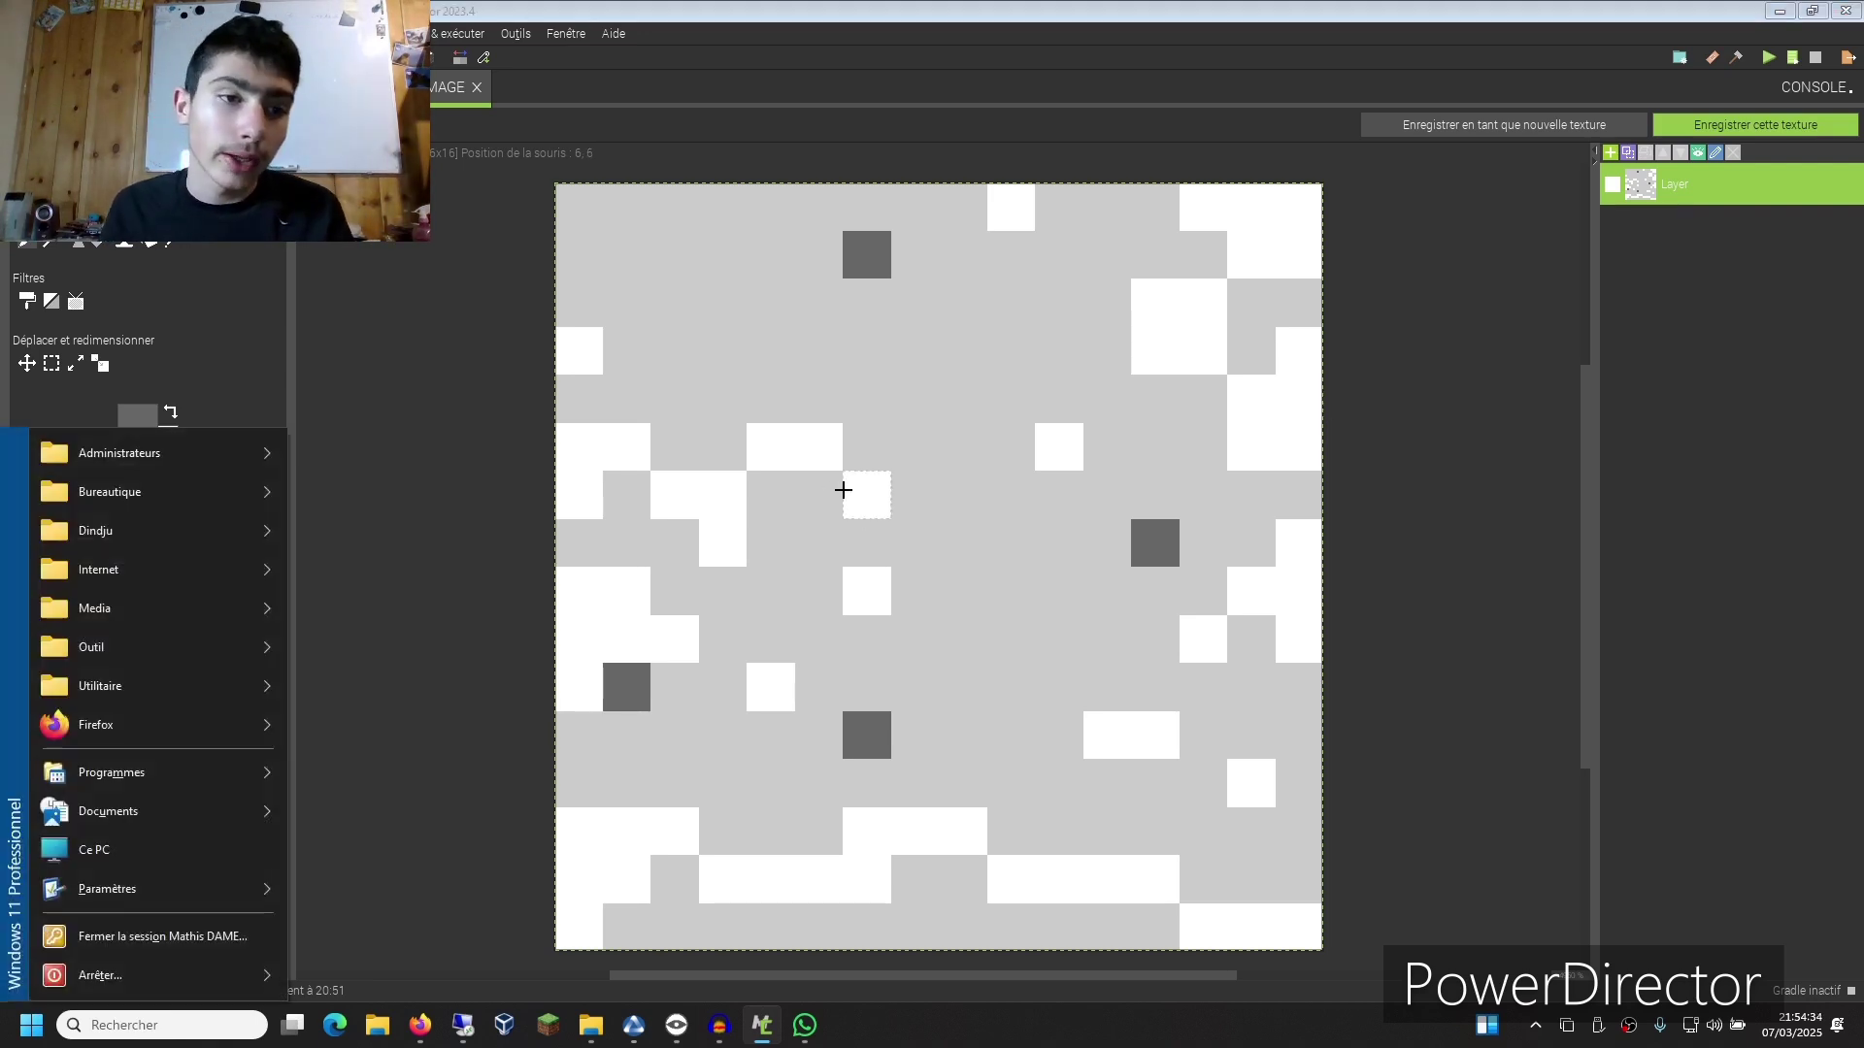
pyautogui.moveTo(185, 500)
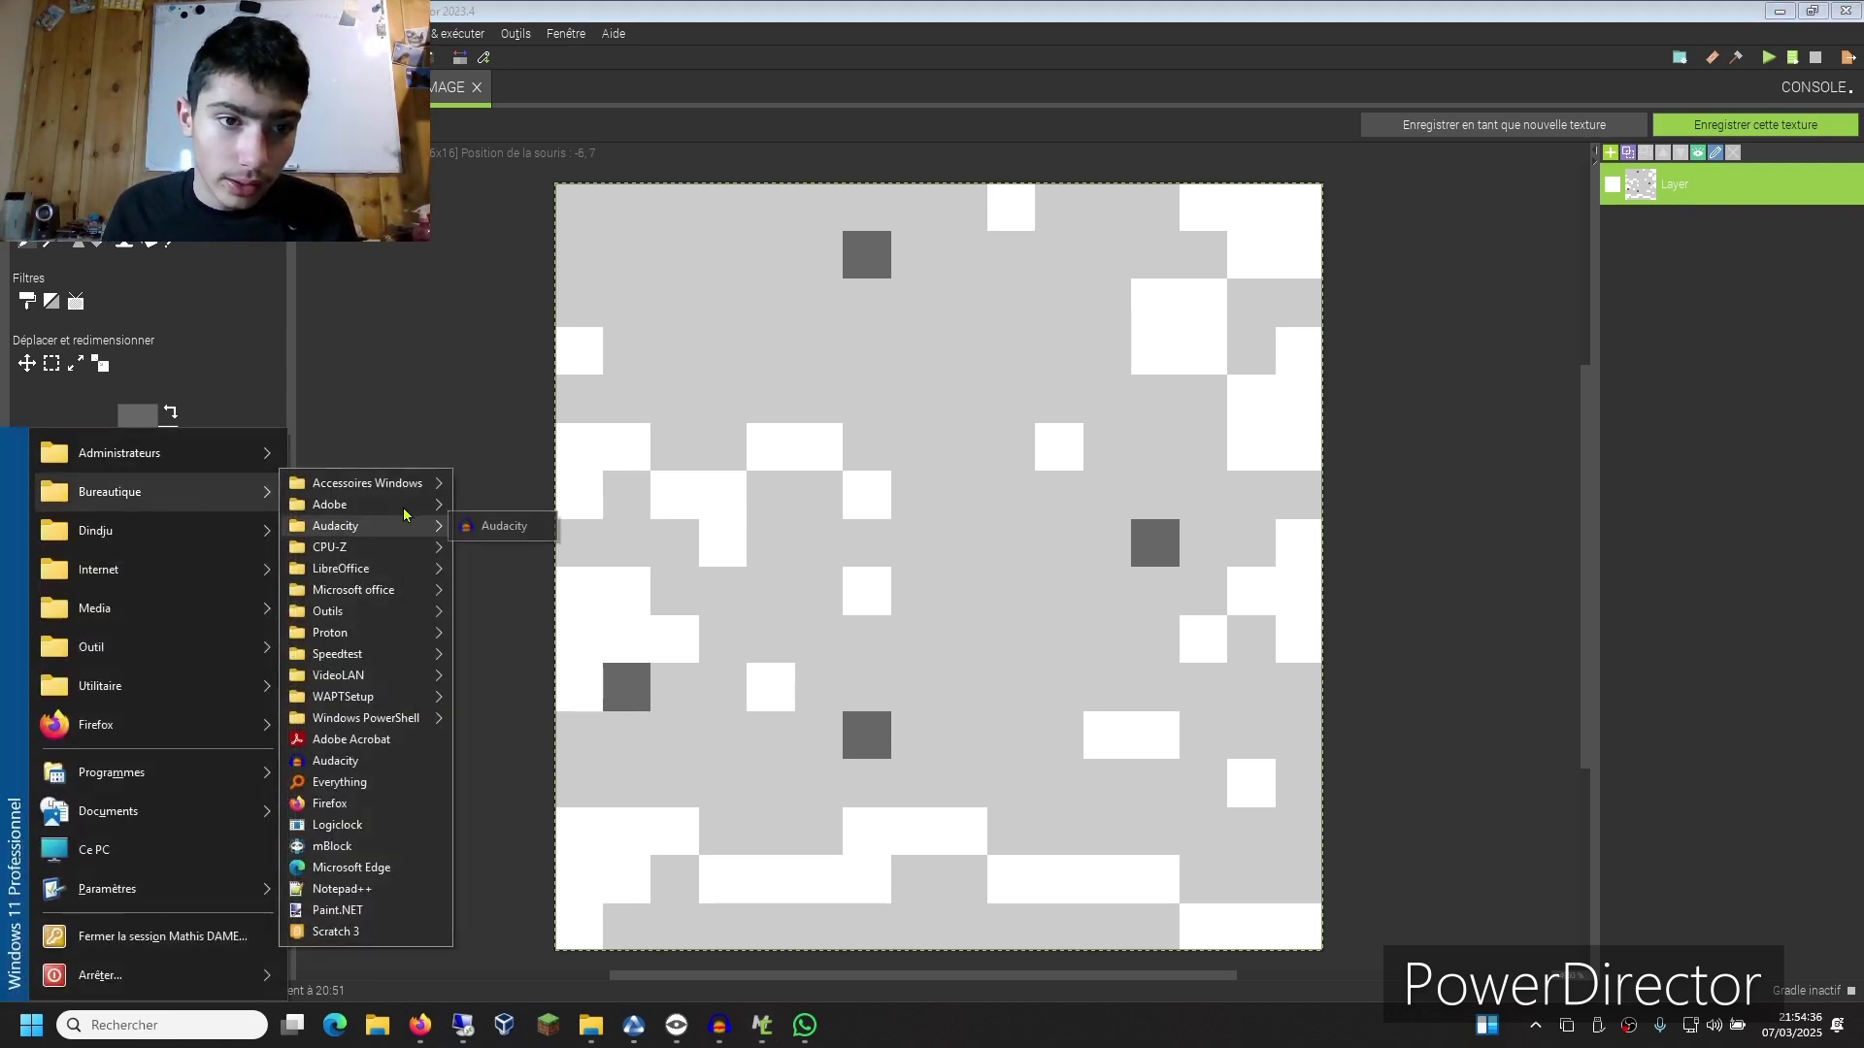
pyautogui.moveTo(408, 503)
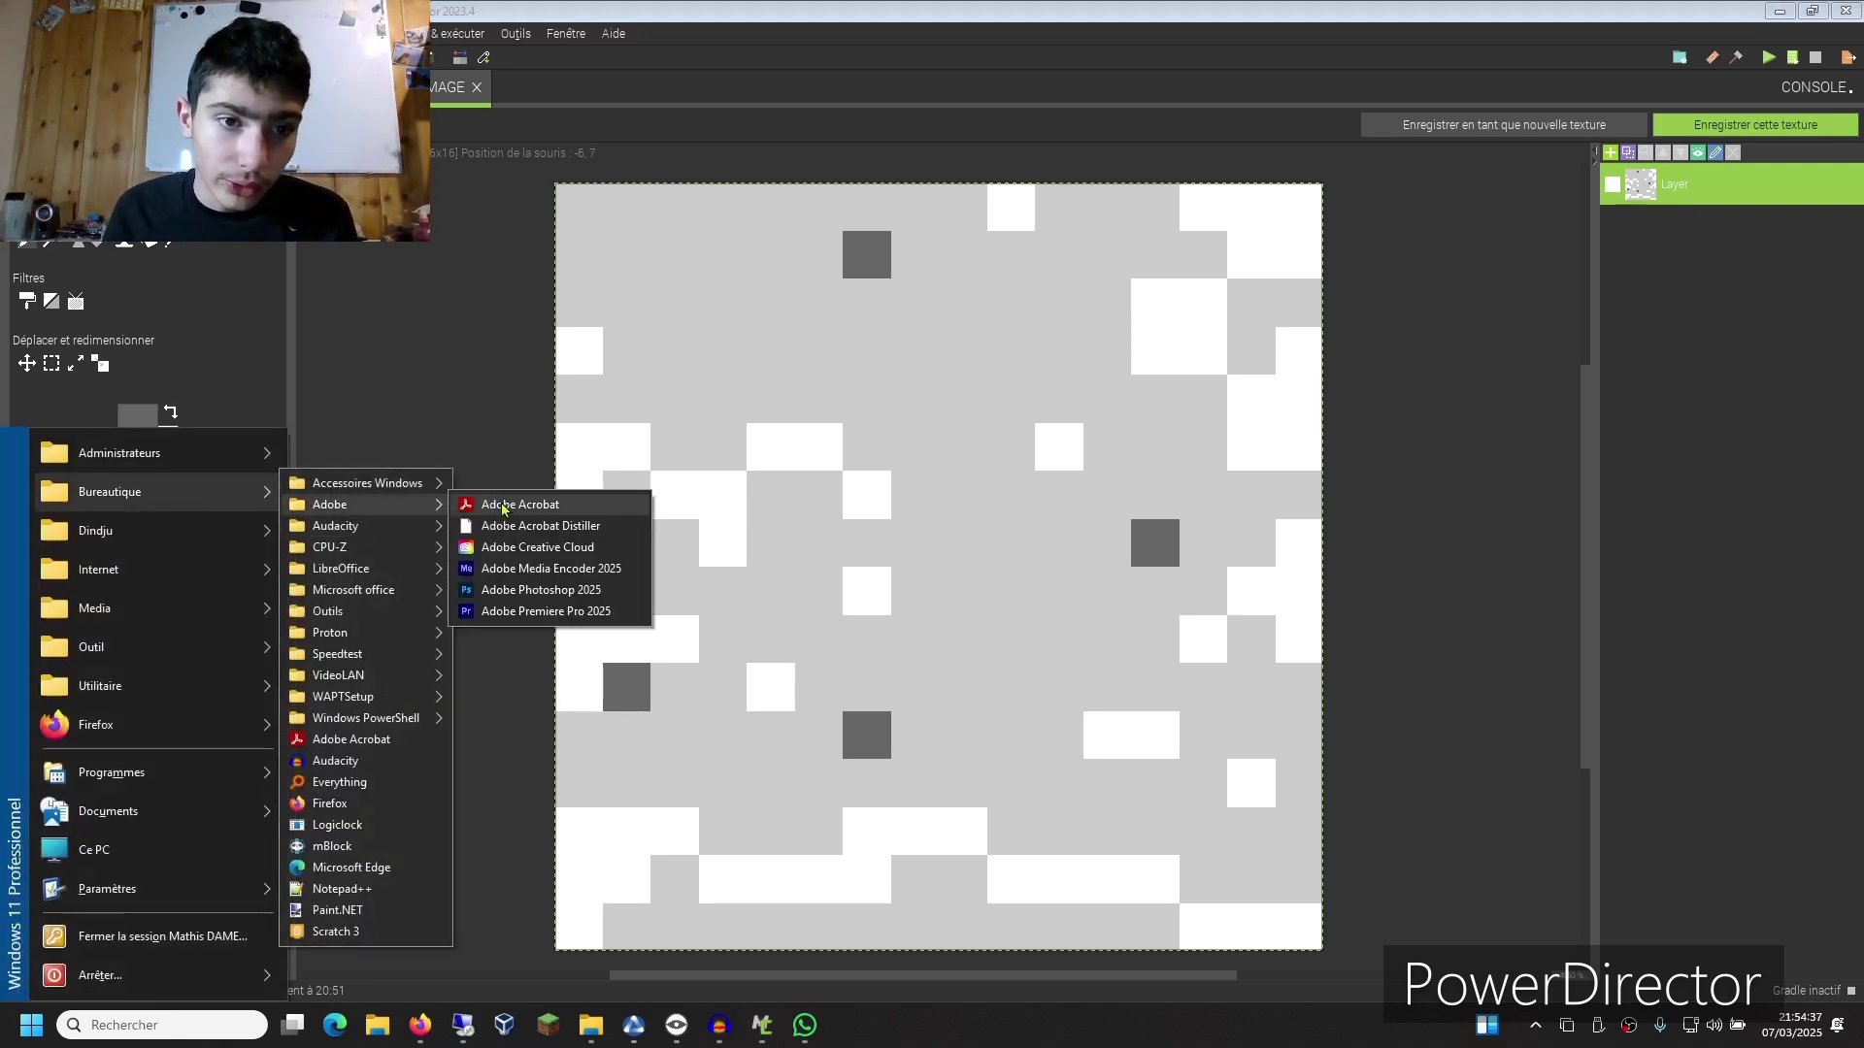
pyautogui.click(823, 8)
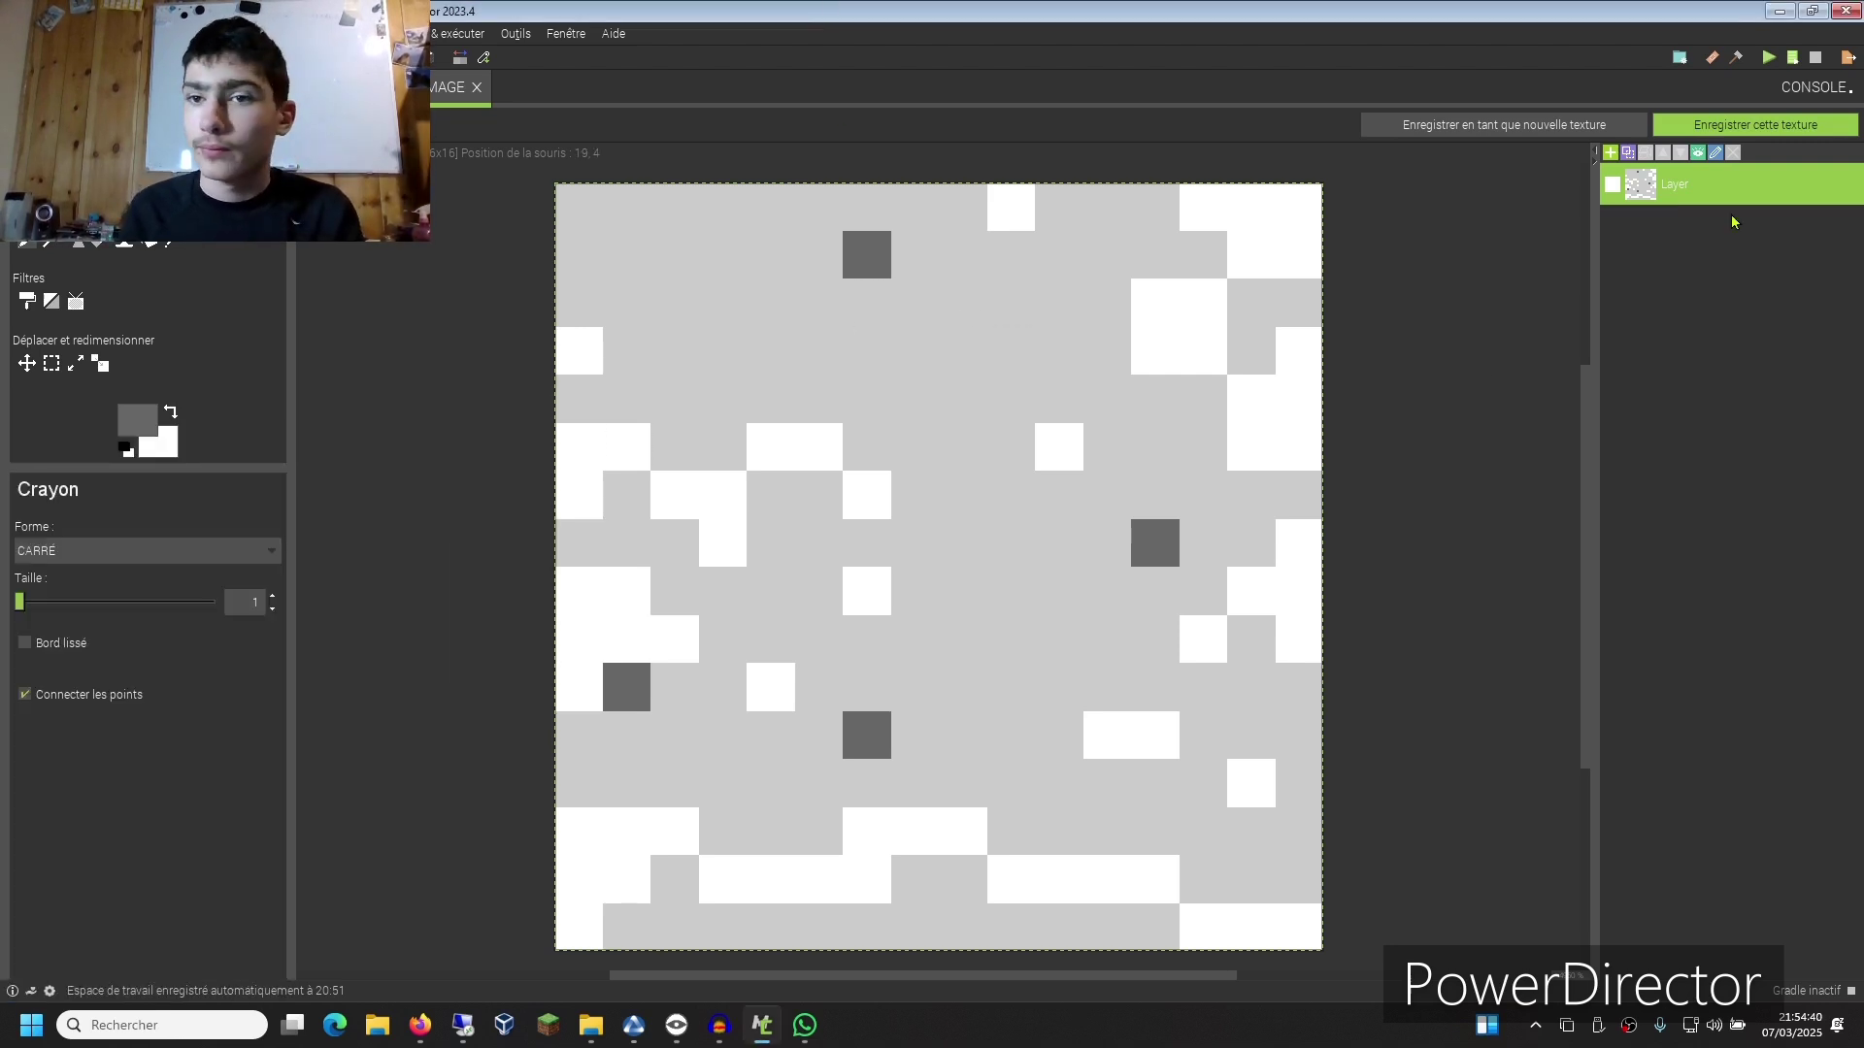
# Step: Save the image as a Bloc texture named "block1texture" and apply it to the block's faces, starting from the left face
pyautogui.click(1723, 119)
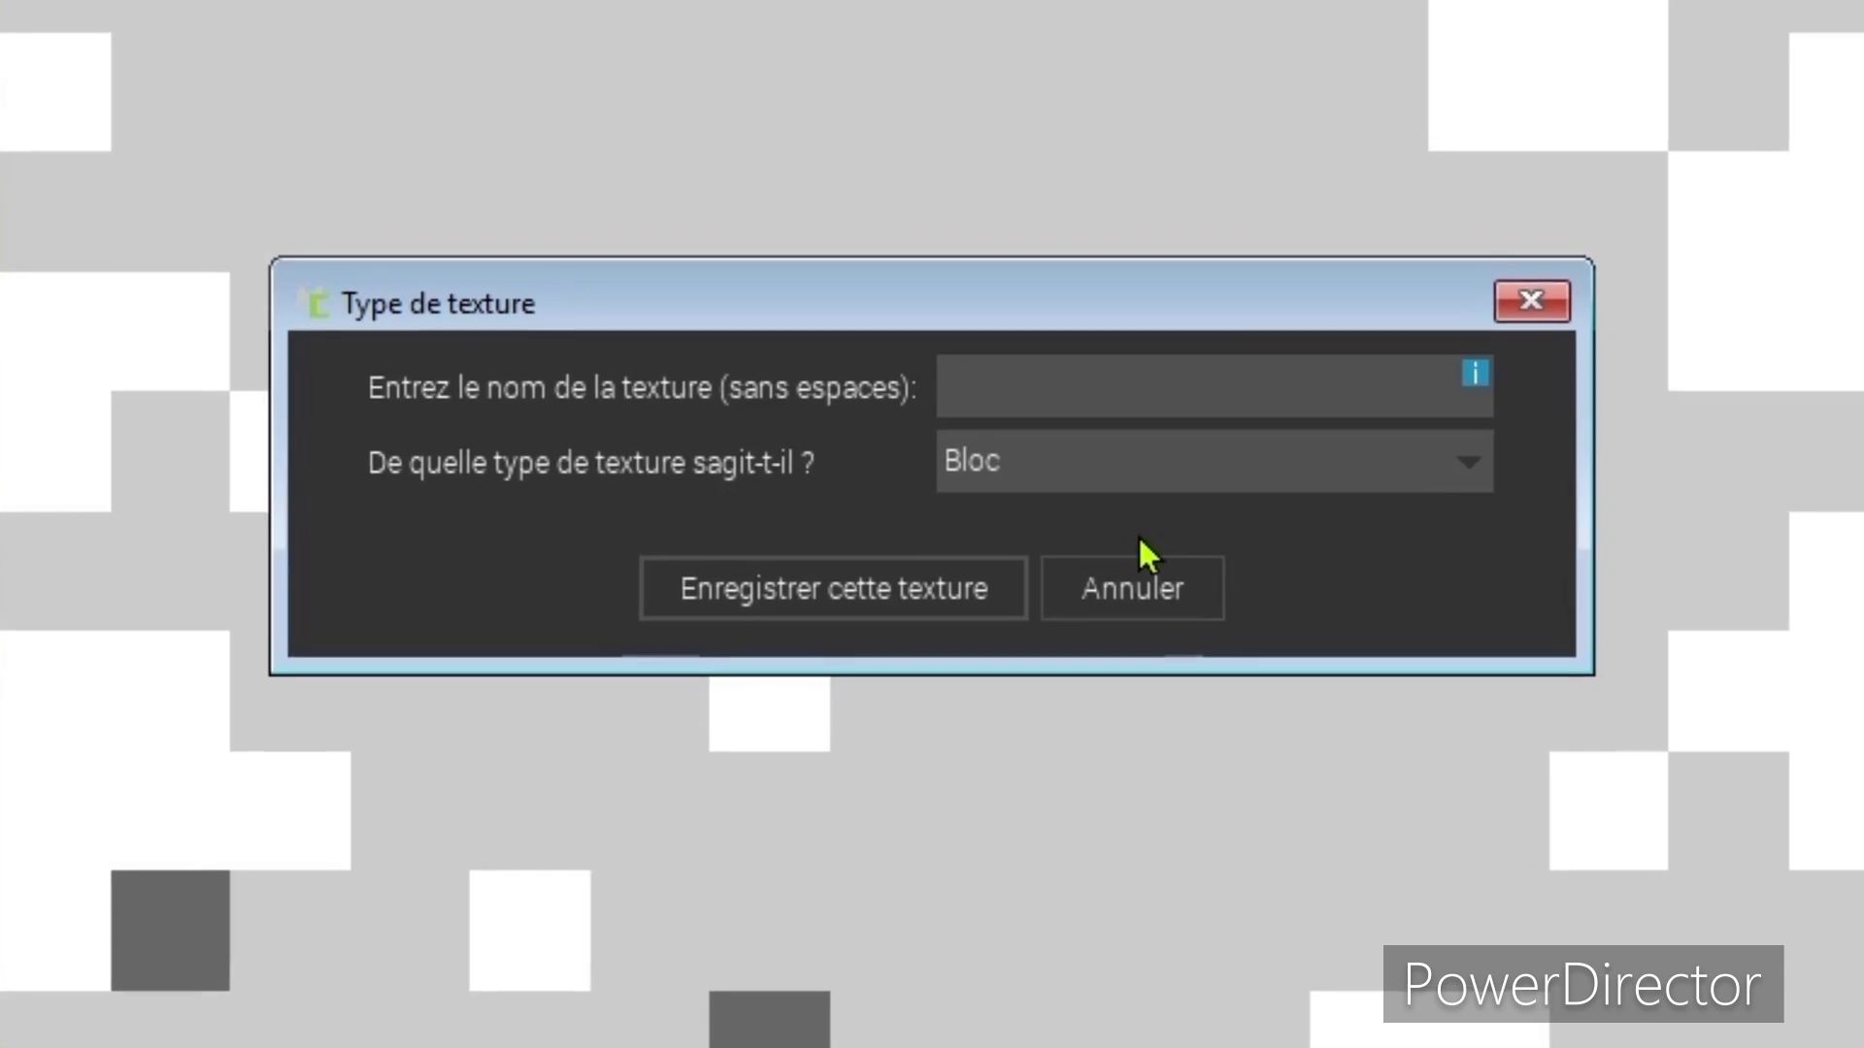
pyautogui.write('block1')
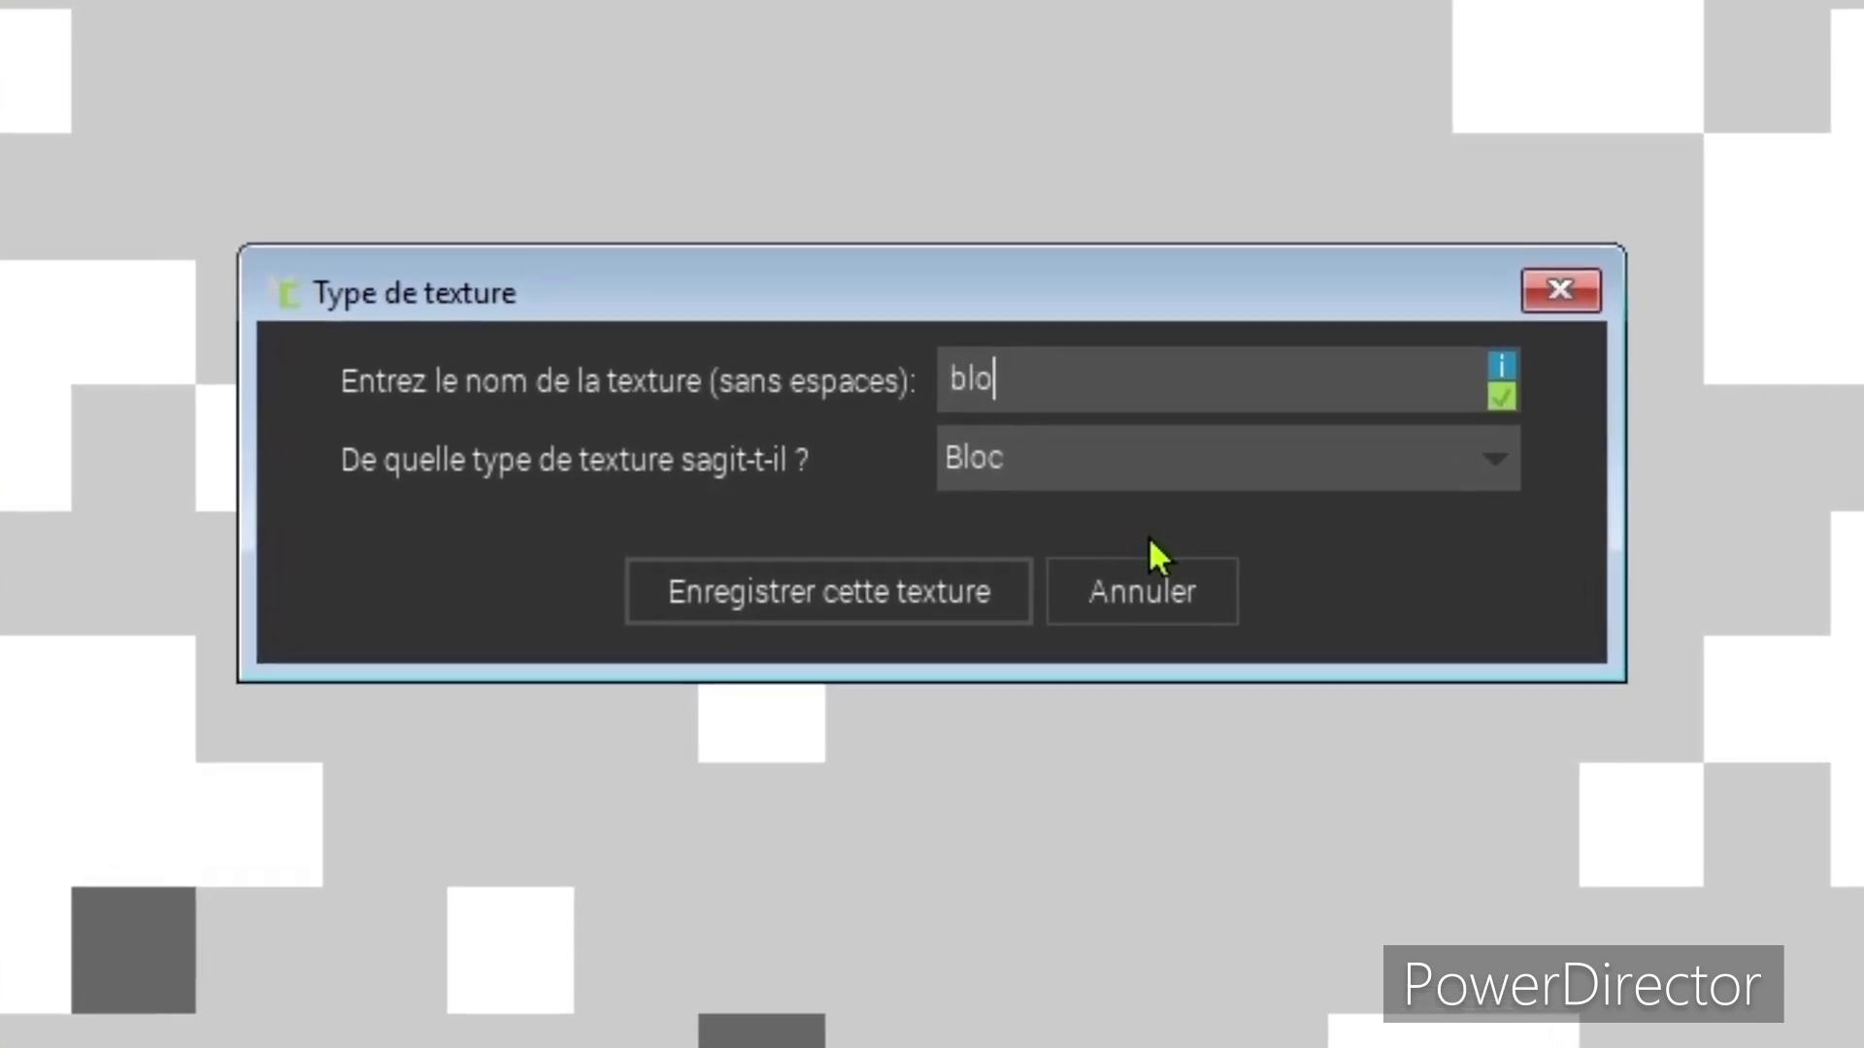
pyautogui.write('texture')
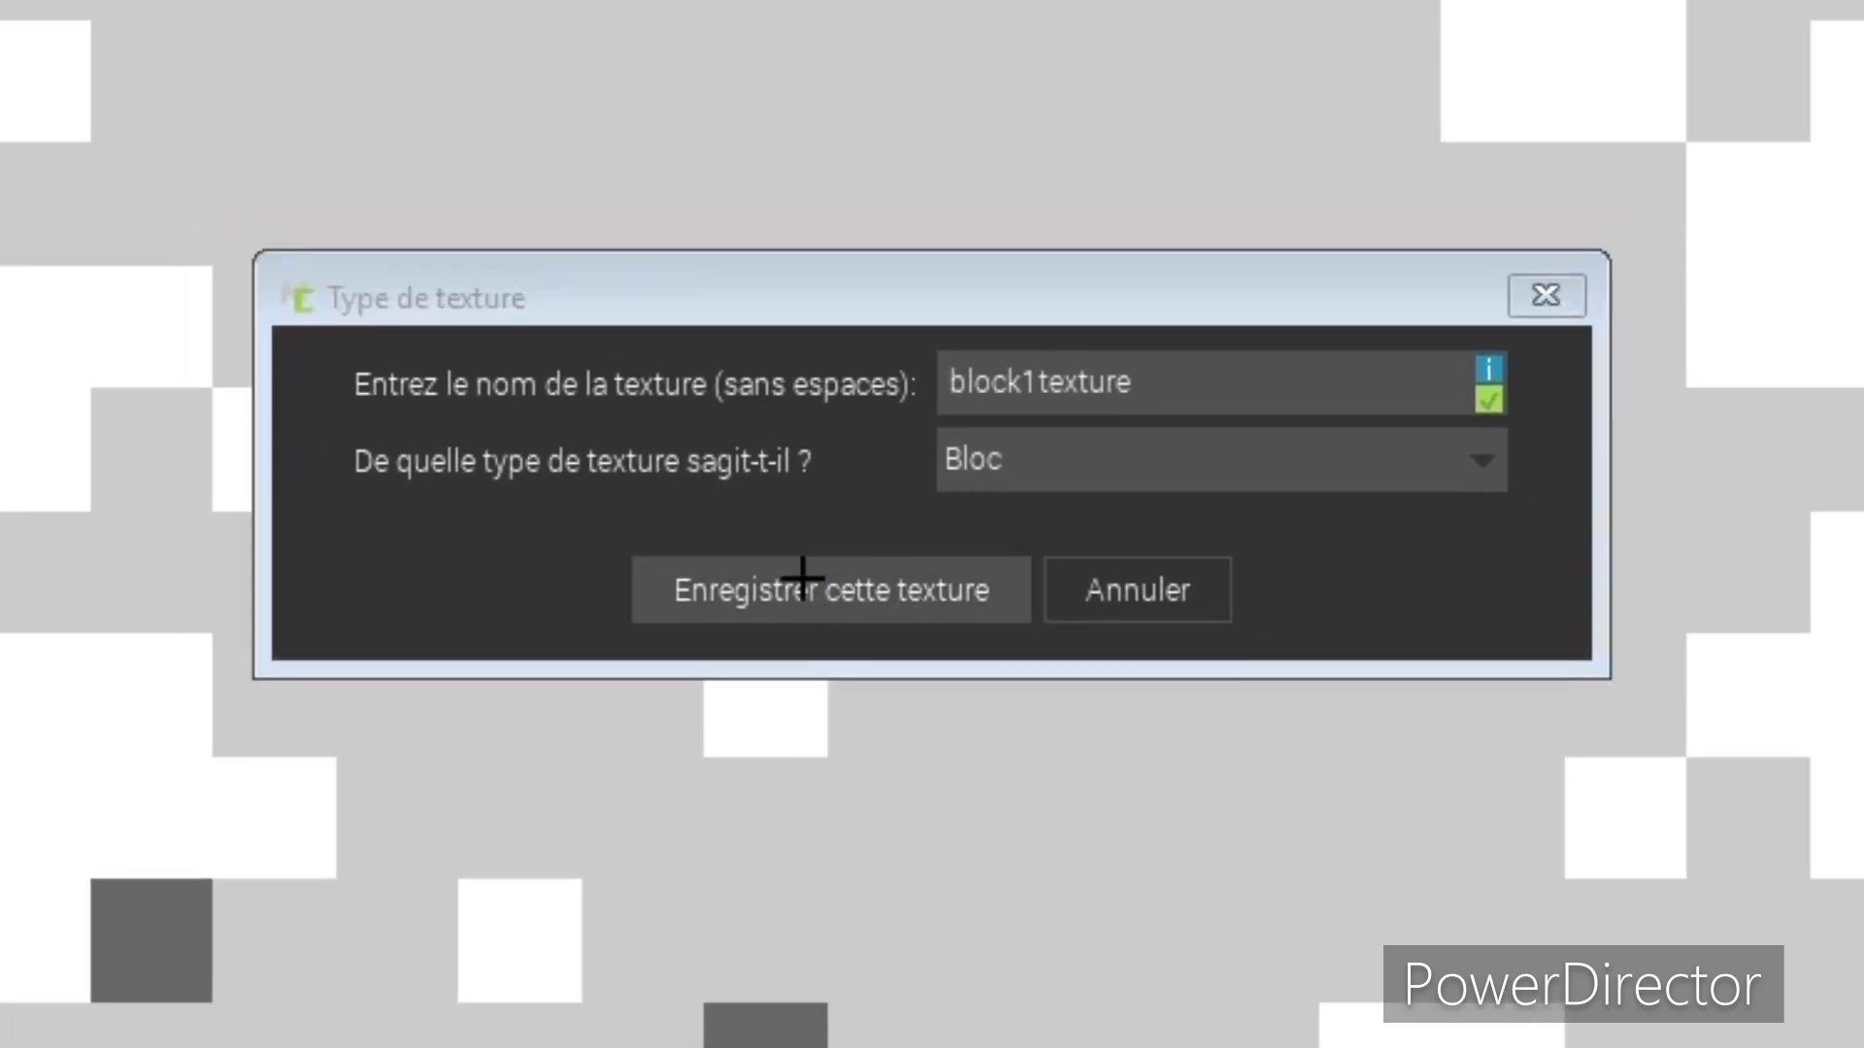
pyautogui.click(804, 597)
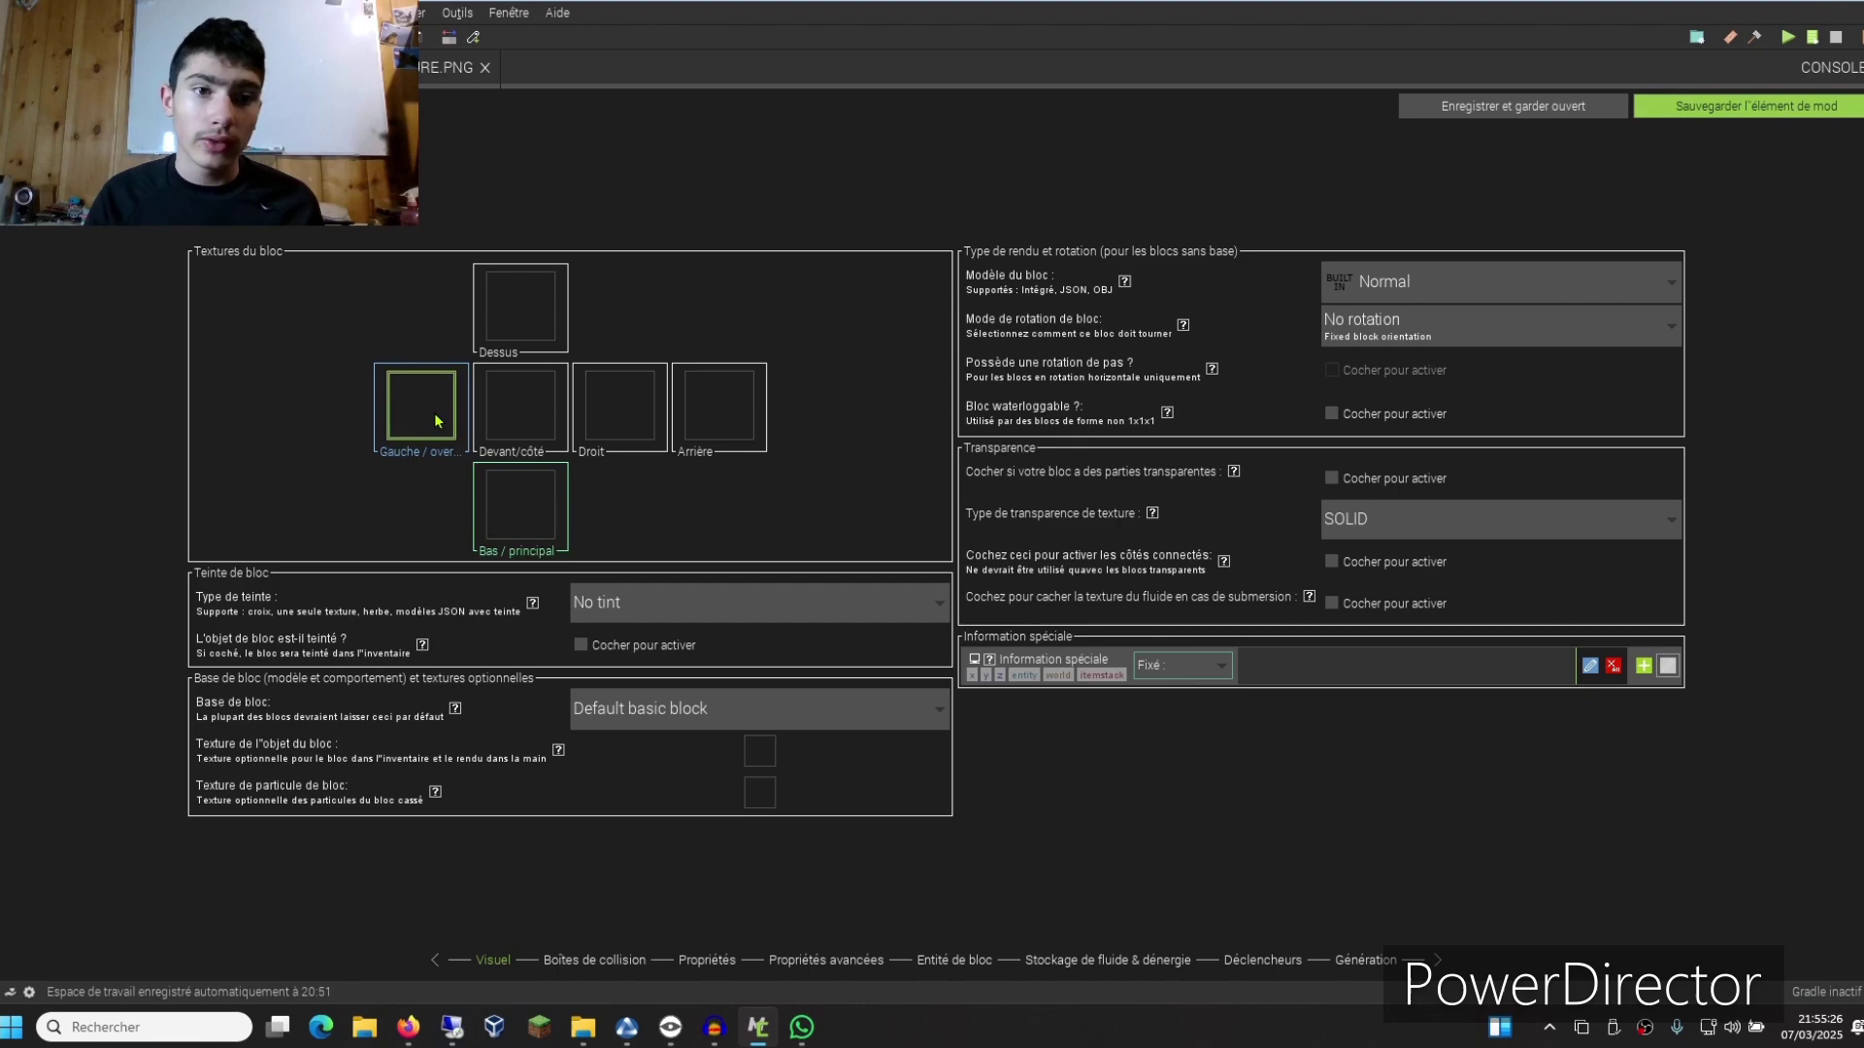
pyautogui.click(435, 420)
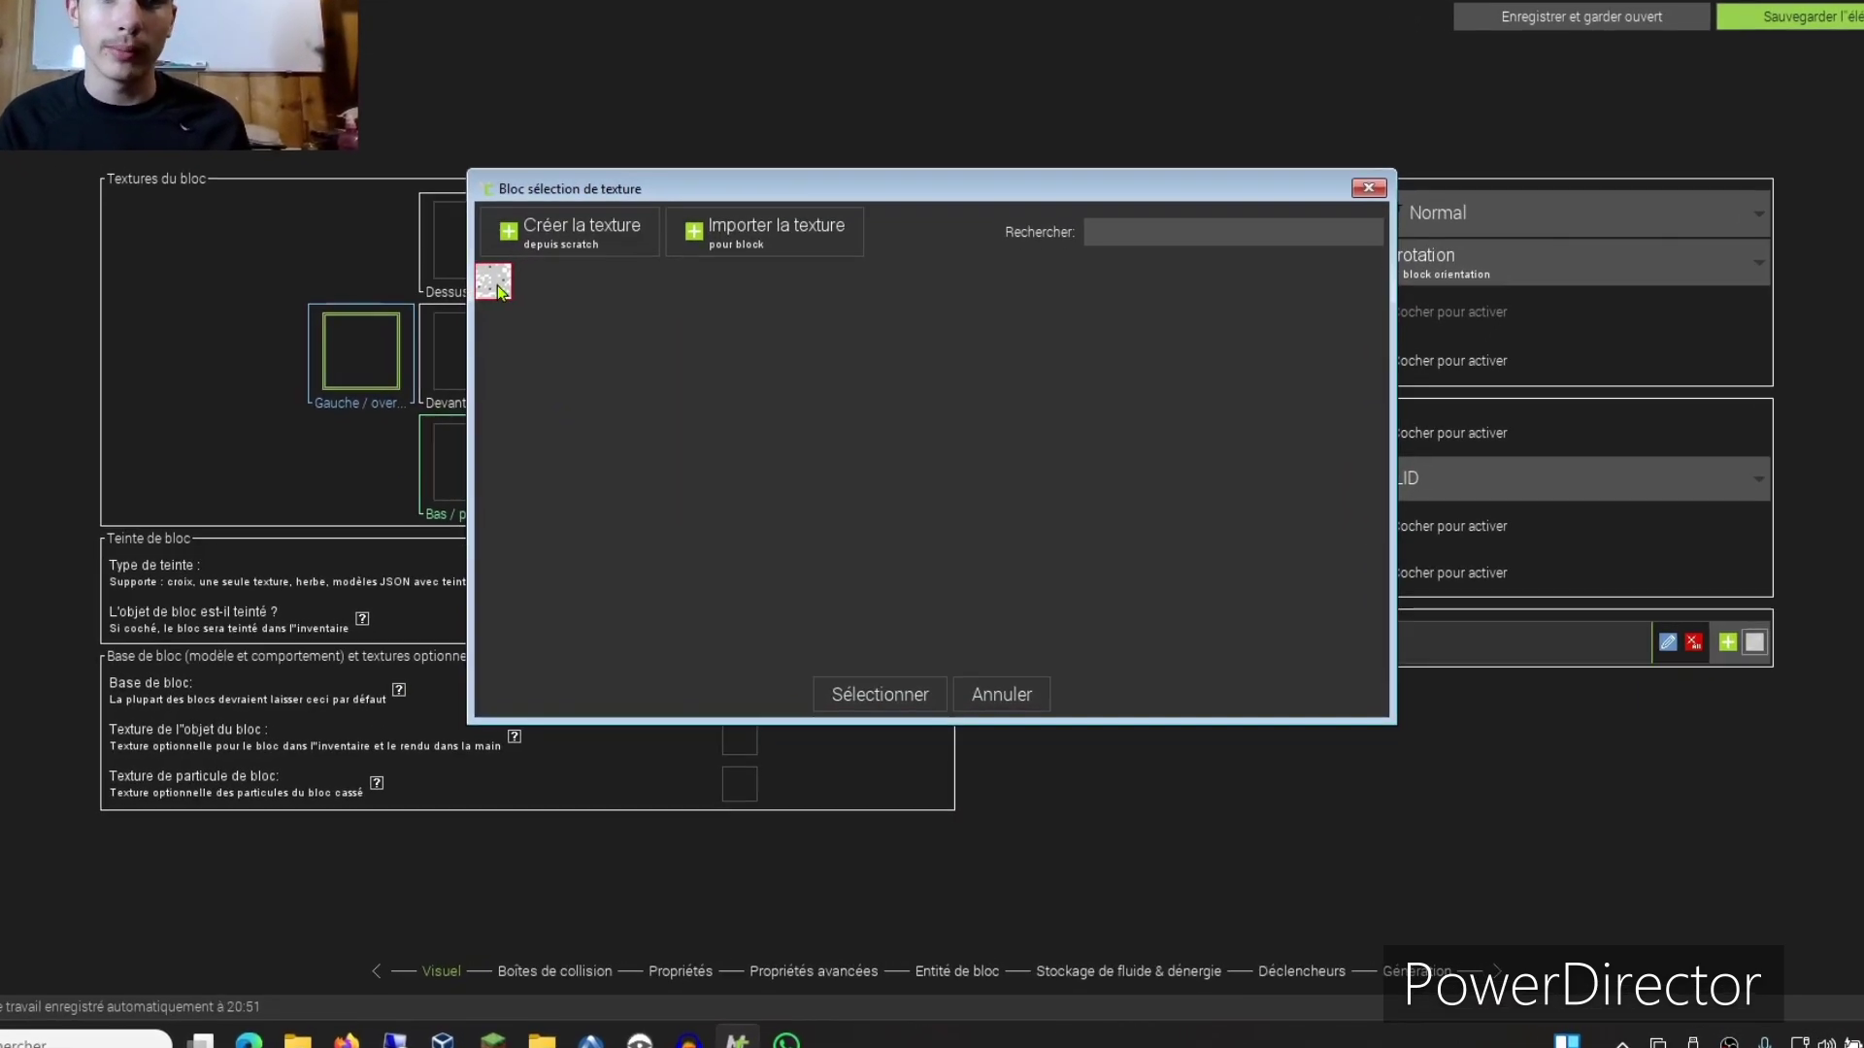
pyautogui.click(903, 694)
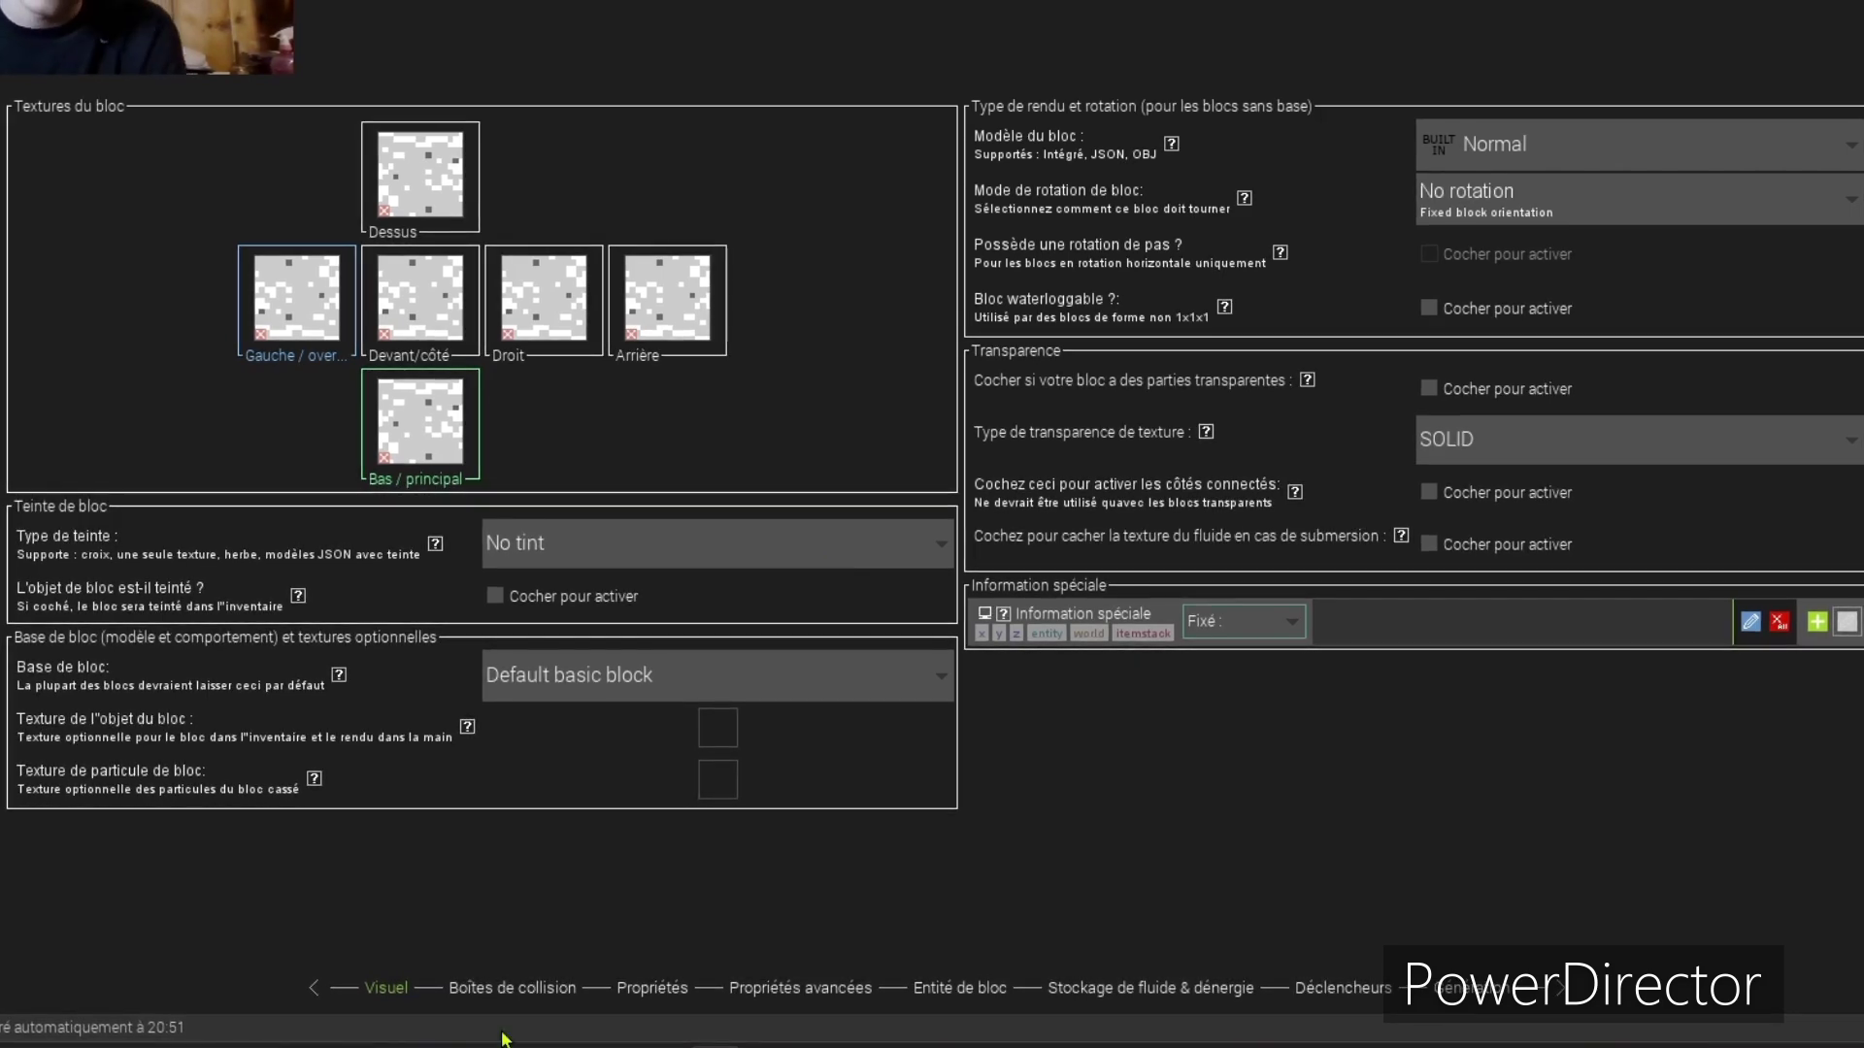
# Step: Review the block's collision box settings and the in-game name in its general properties
pyautogui.click(493, 982)
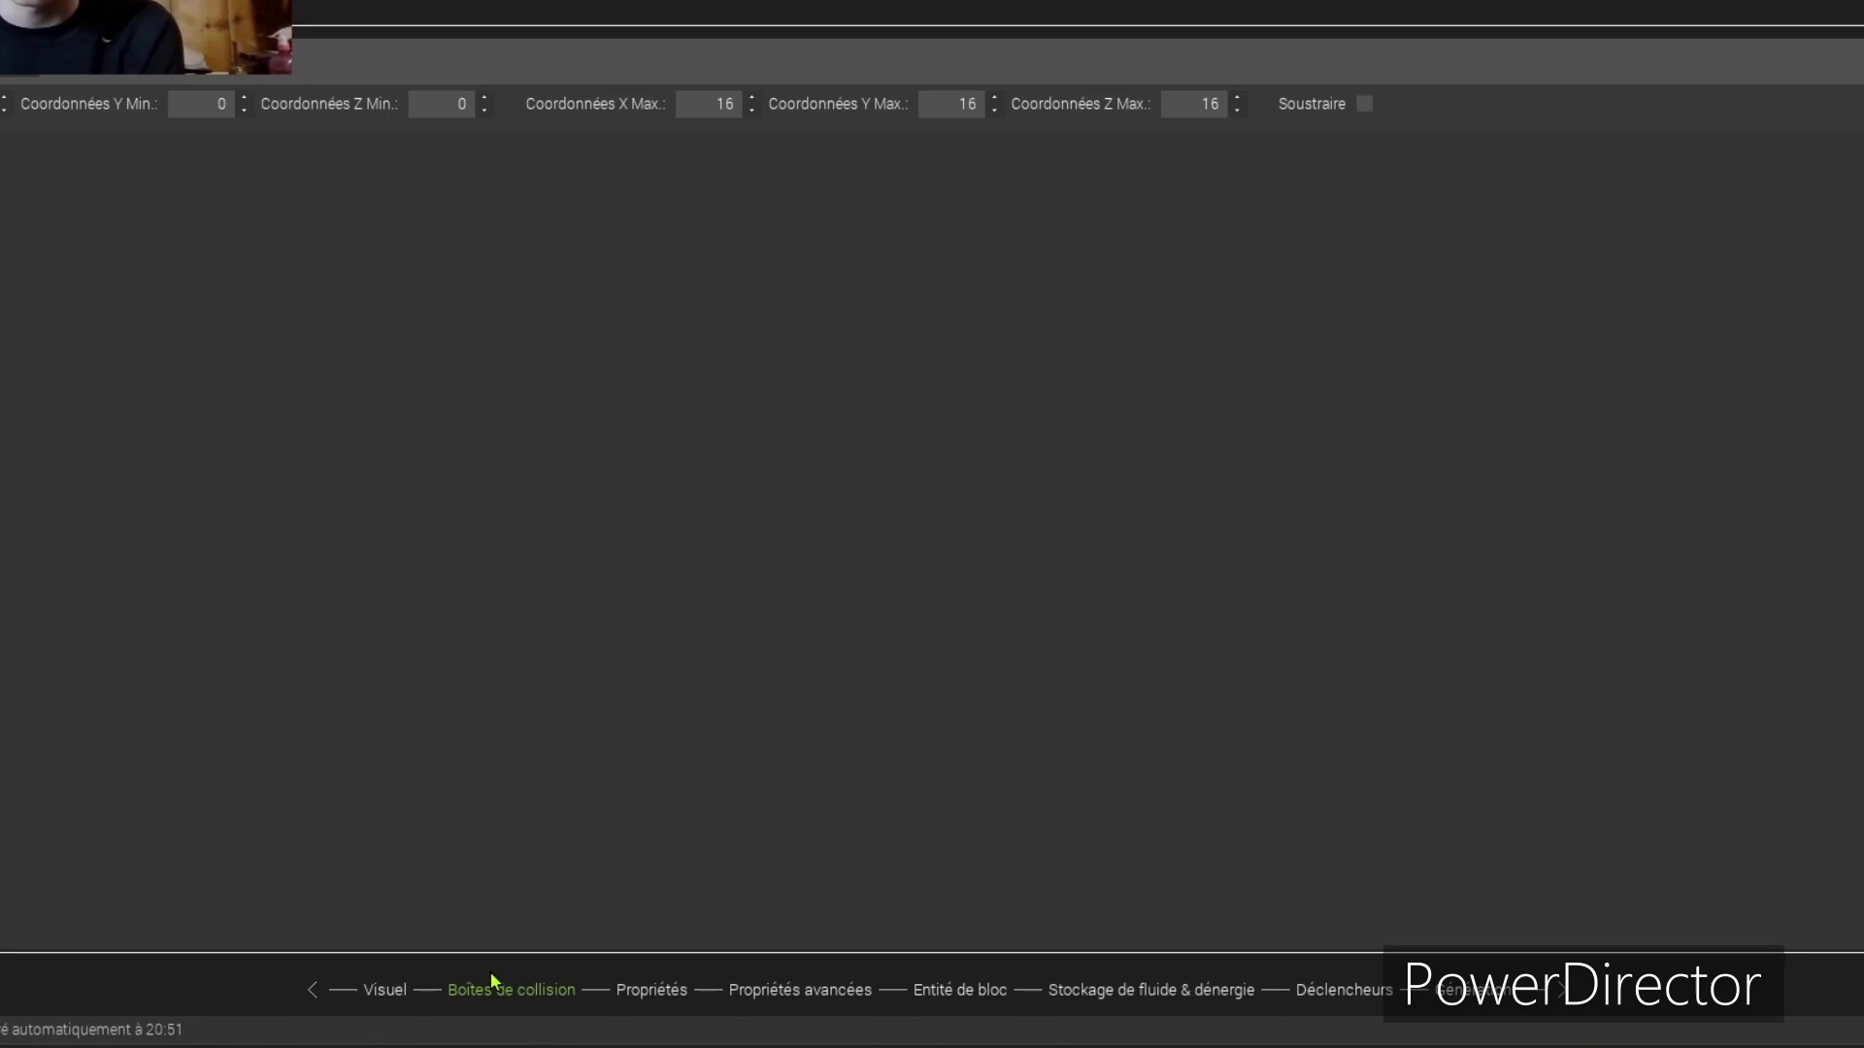
pyautogui.click(656, 992)
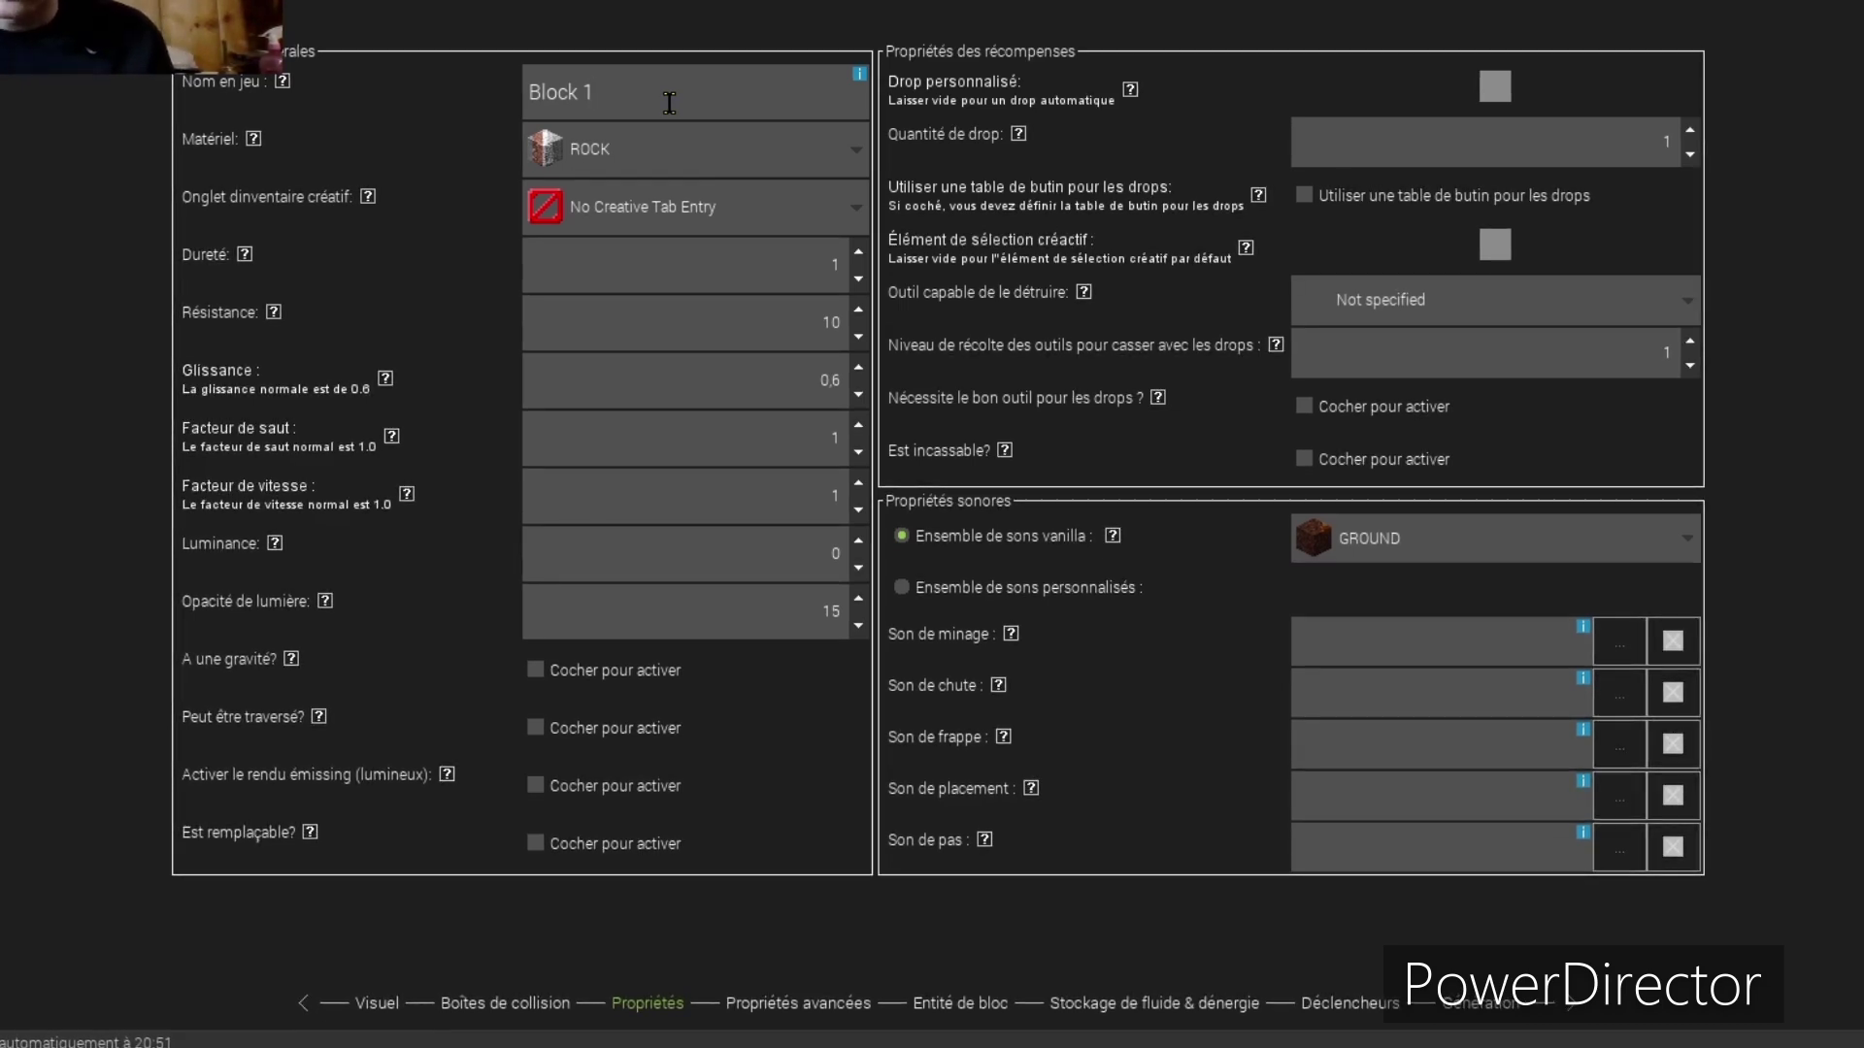
pyautogui.press('Left')
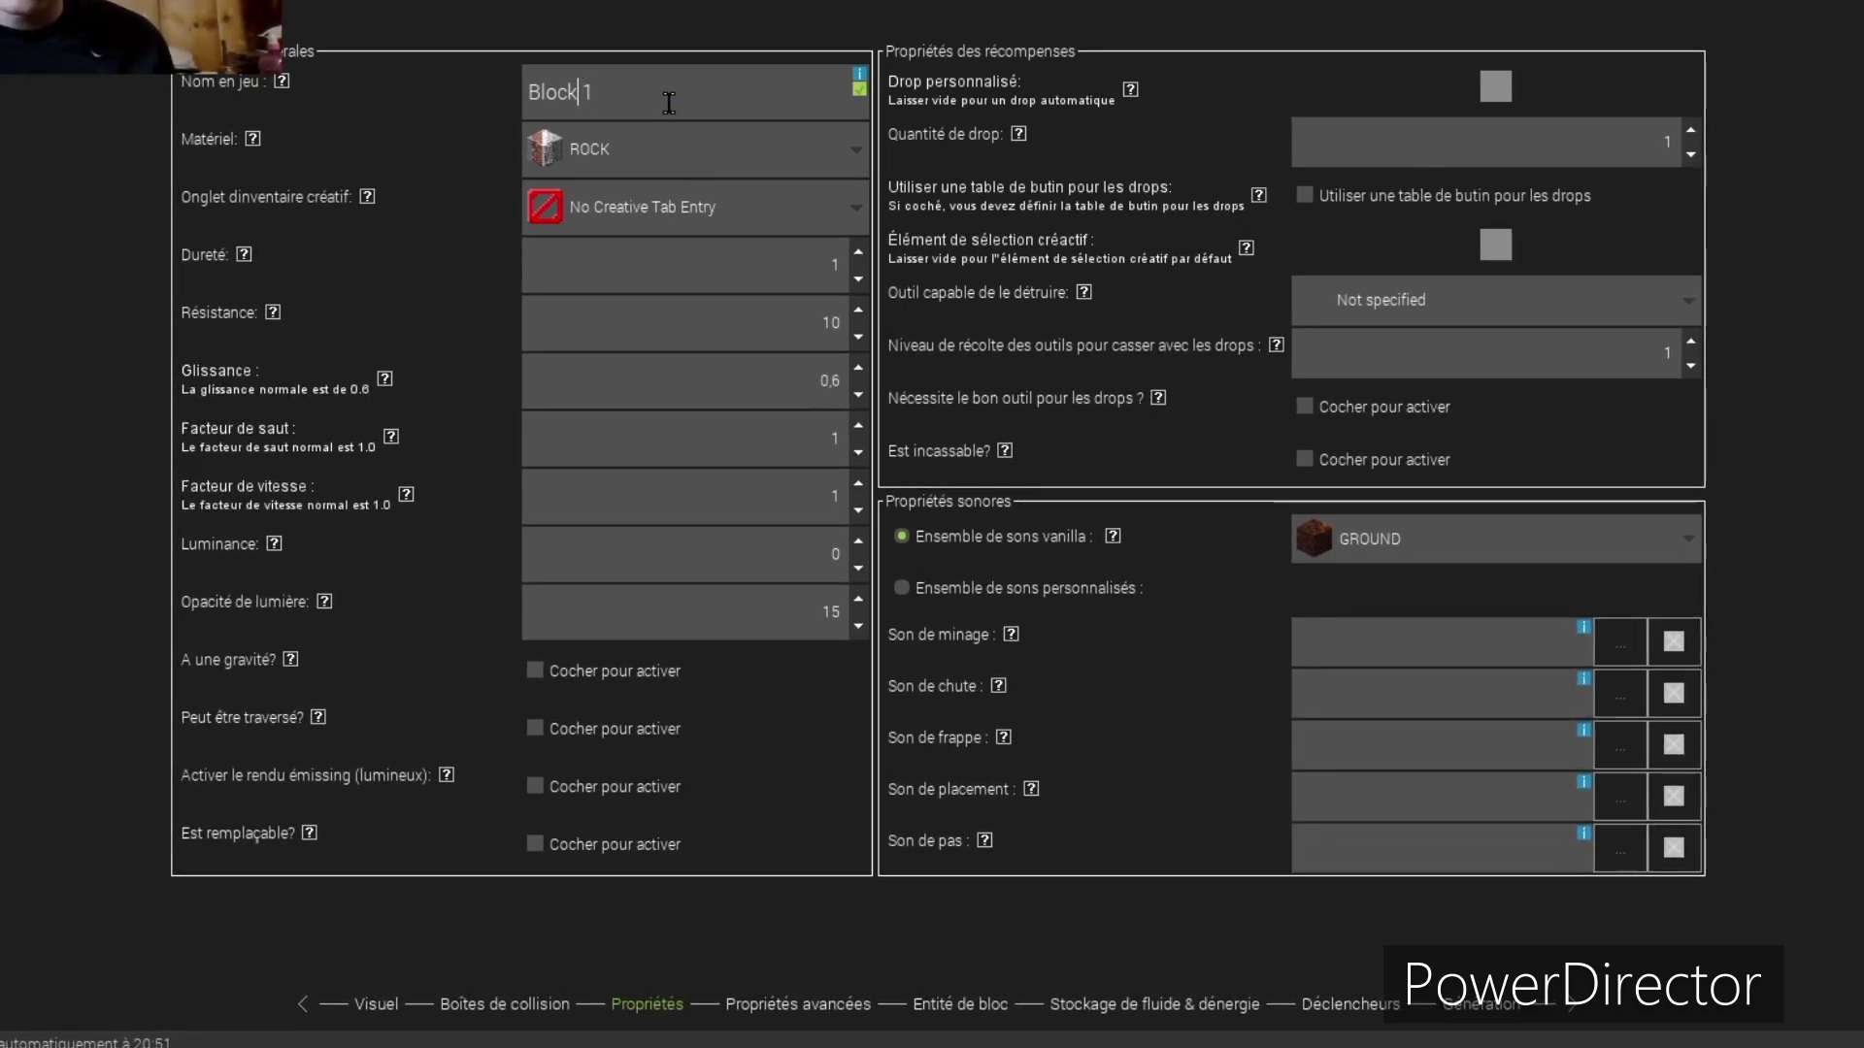
pyautogui.press('Right')
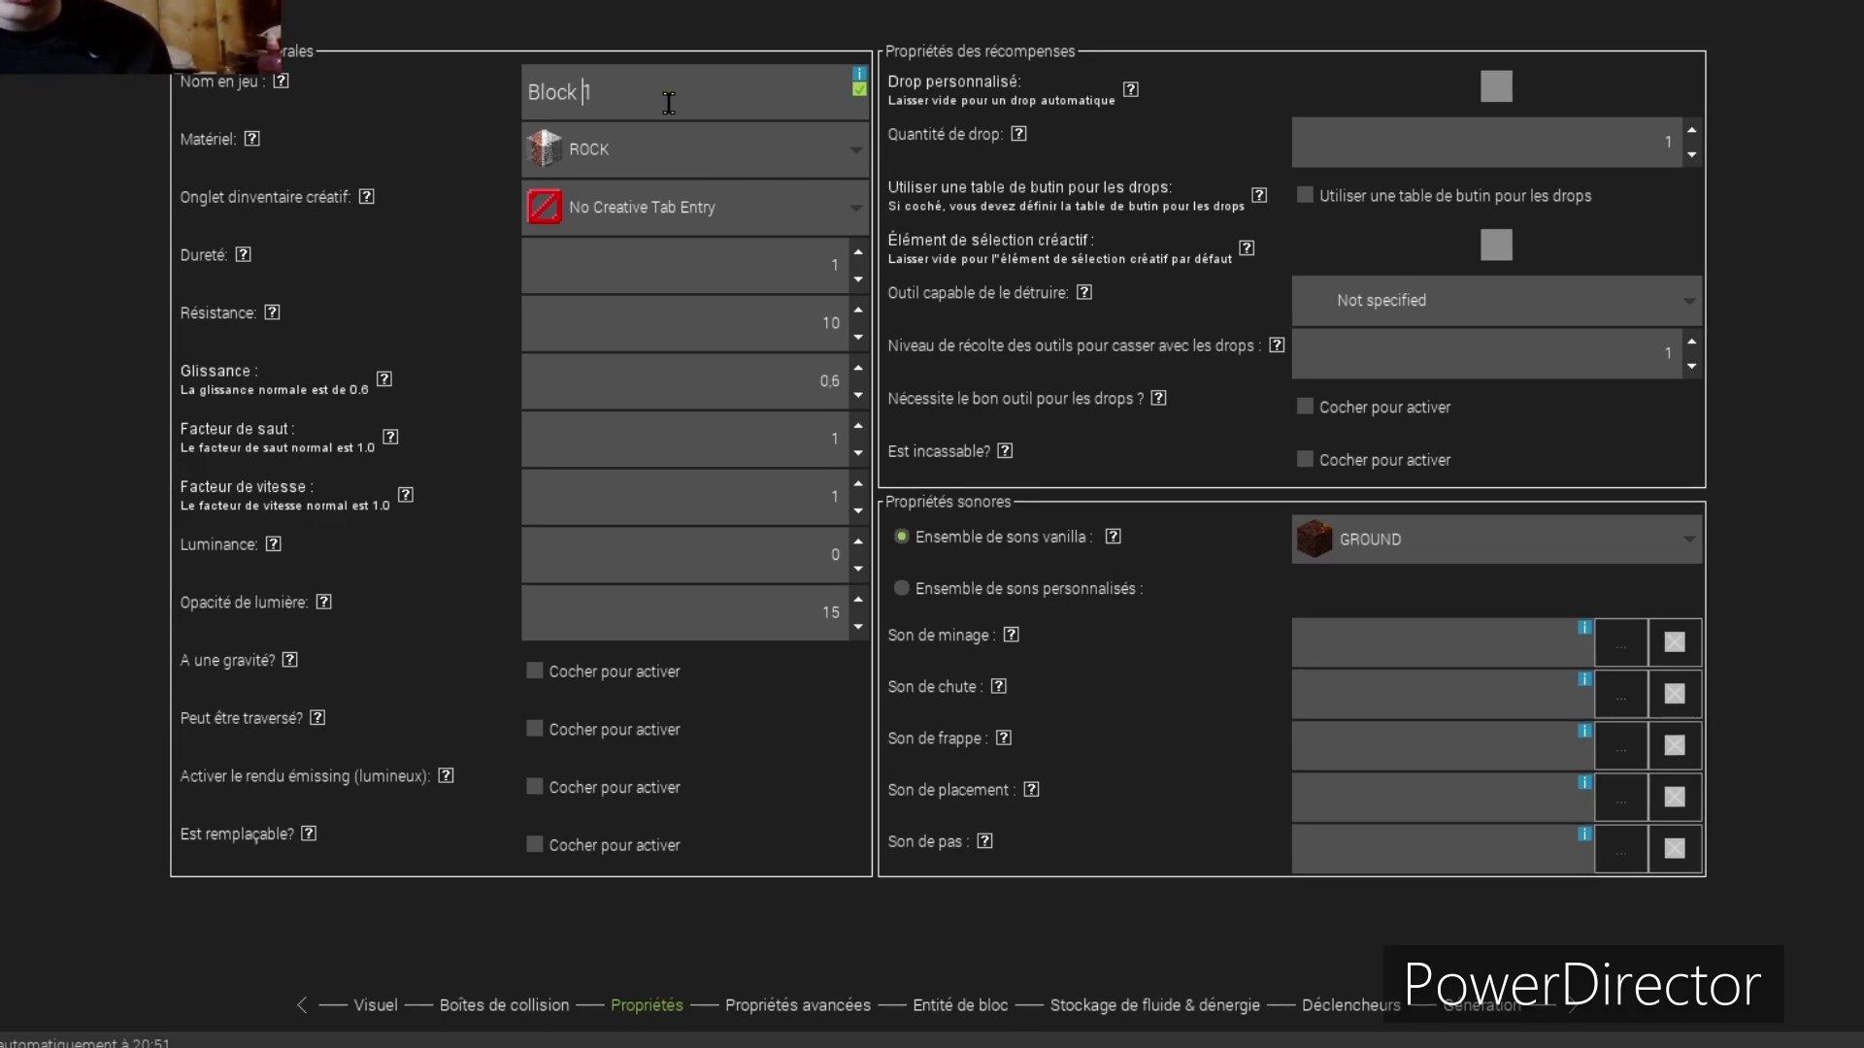
pyautogui.press('Right')
pyautogui.press('Right')
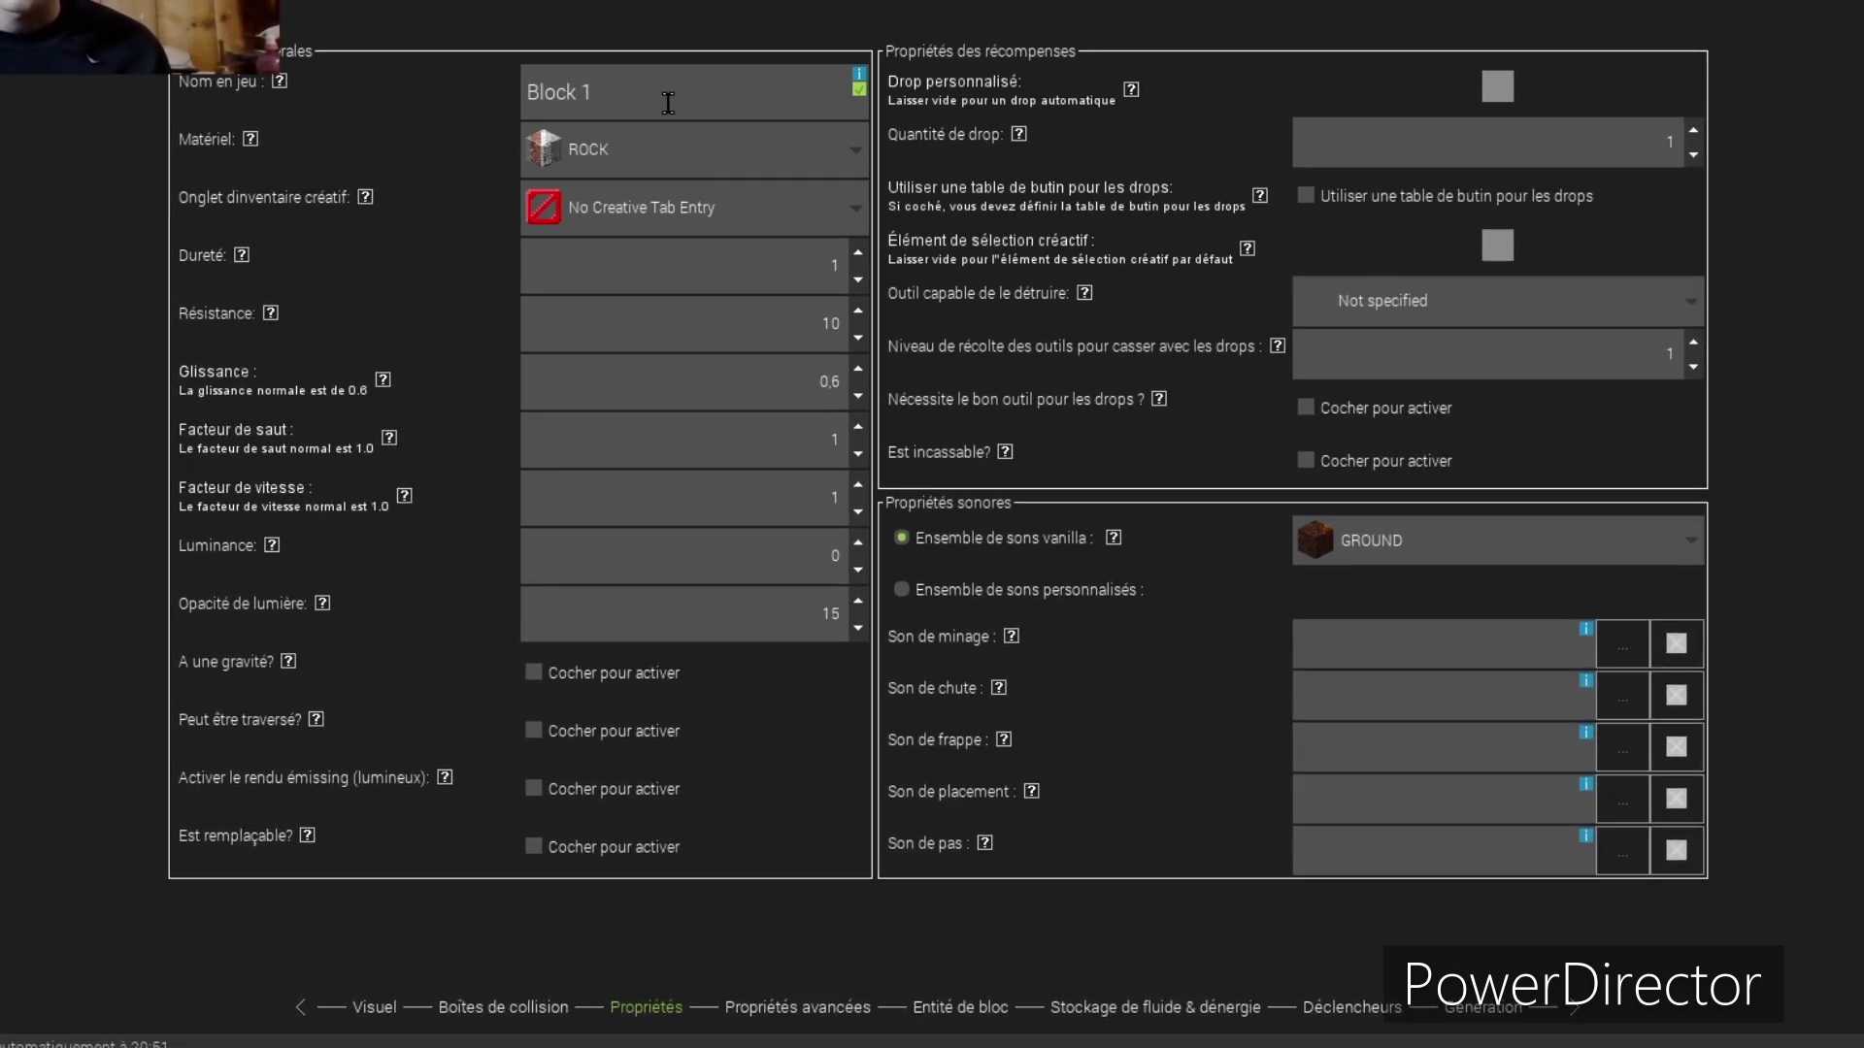
# Step: Keep the block's material as ROCK and assign it to the Building Blocks creative inventory tab
pyautogui.click(704, 153)
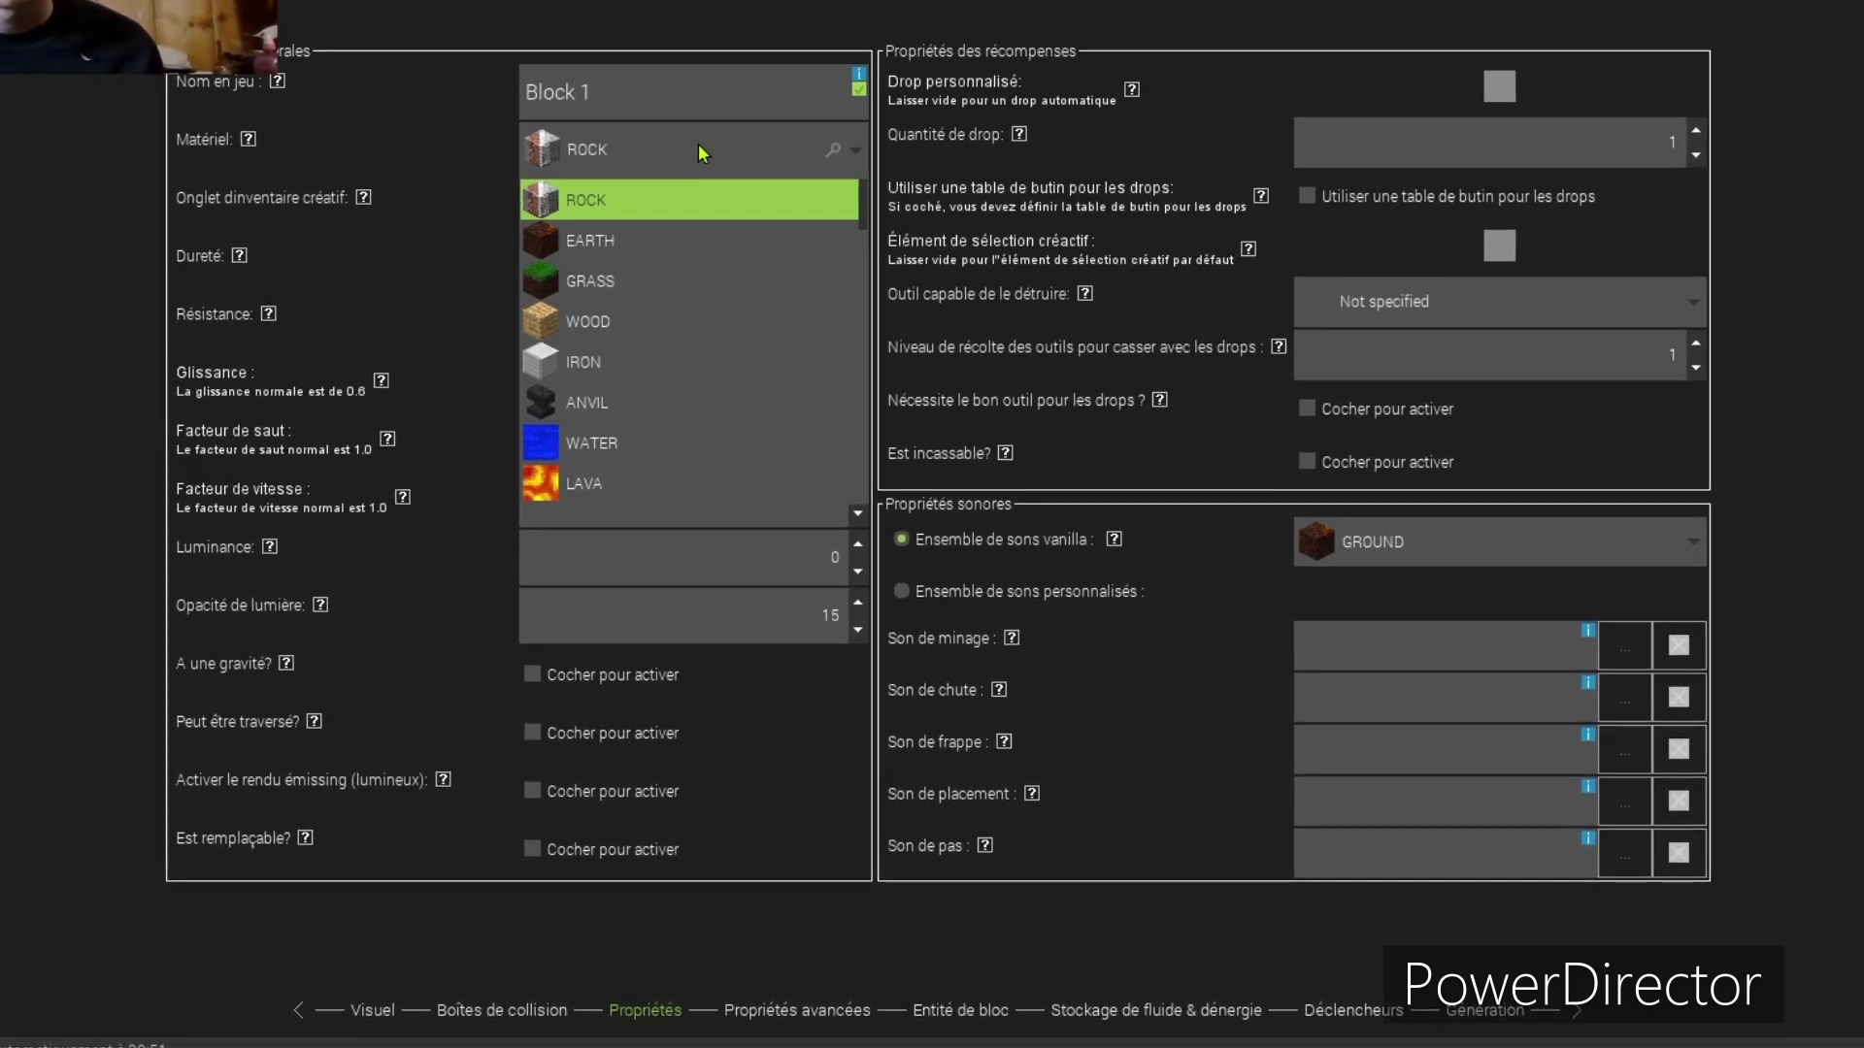
pyautogui.click(613, 200)
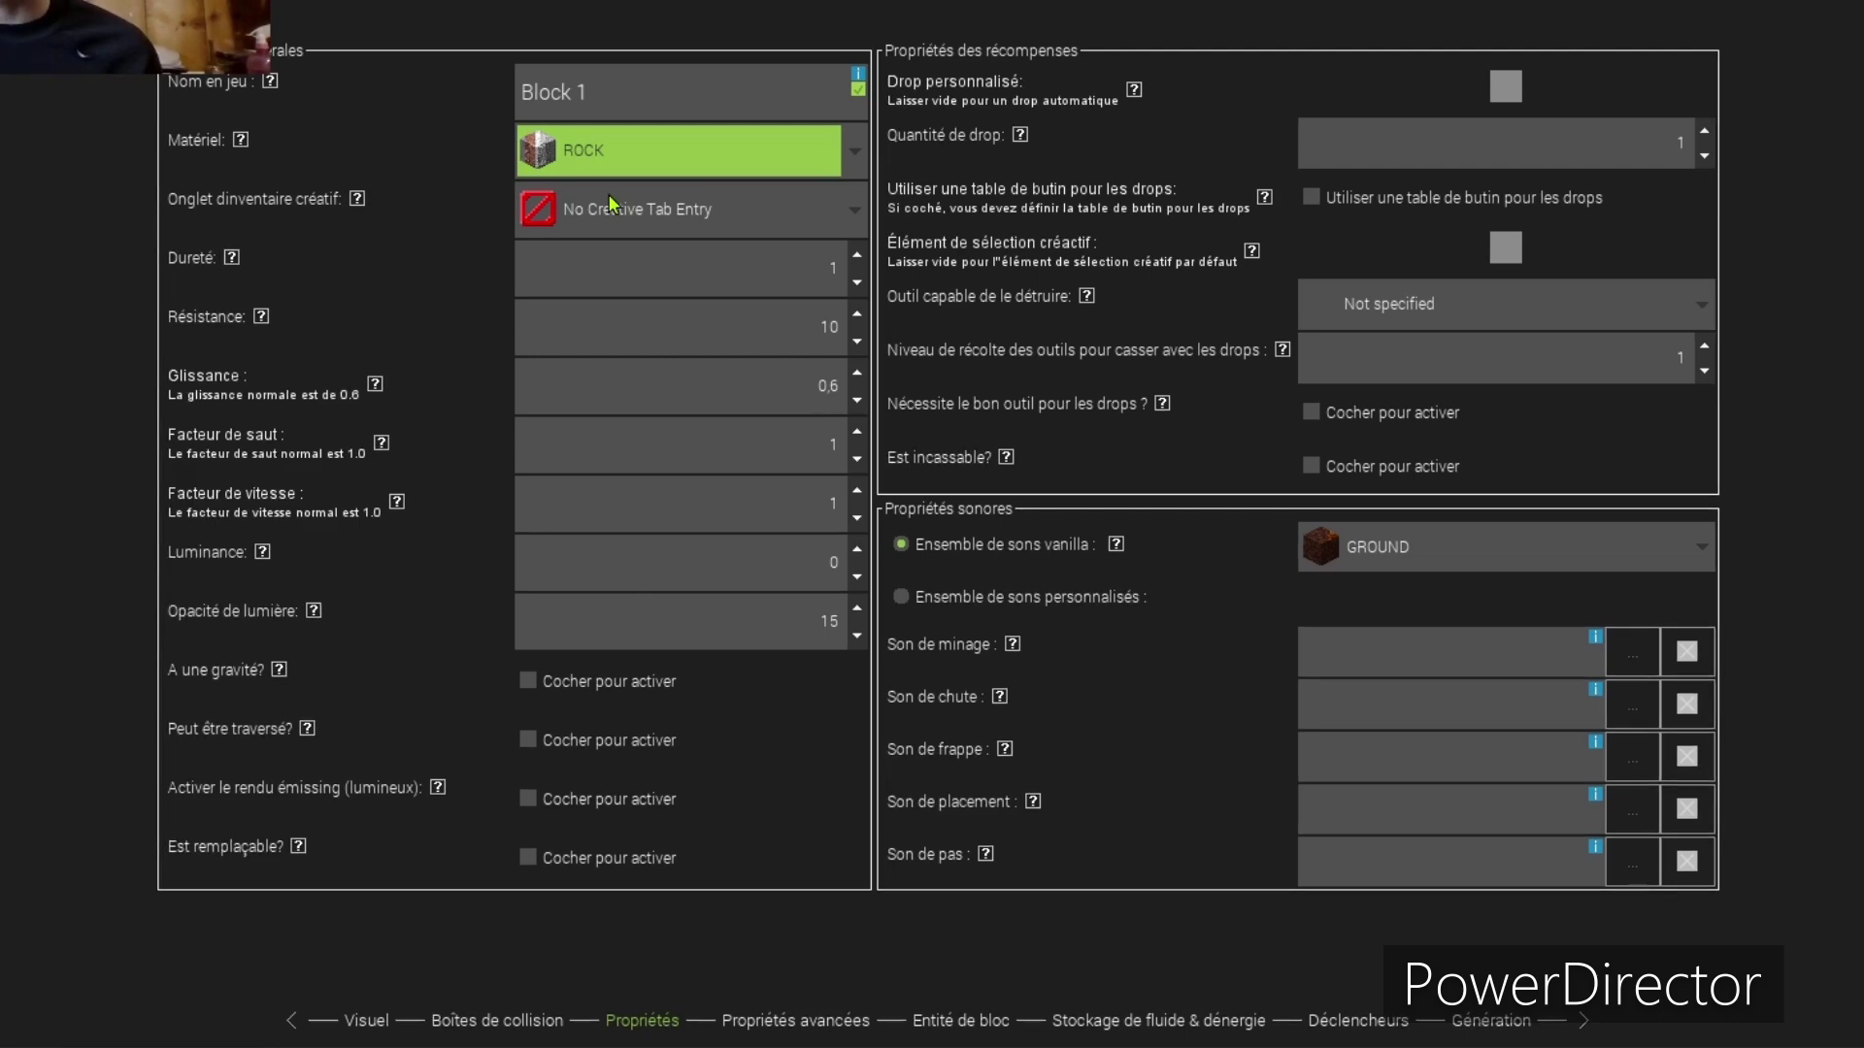
pyautogui.click(610, 202)
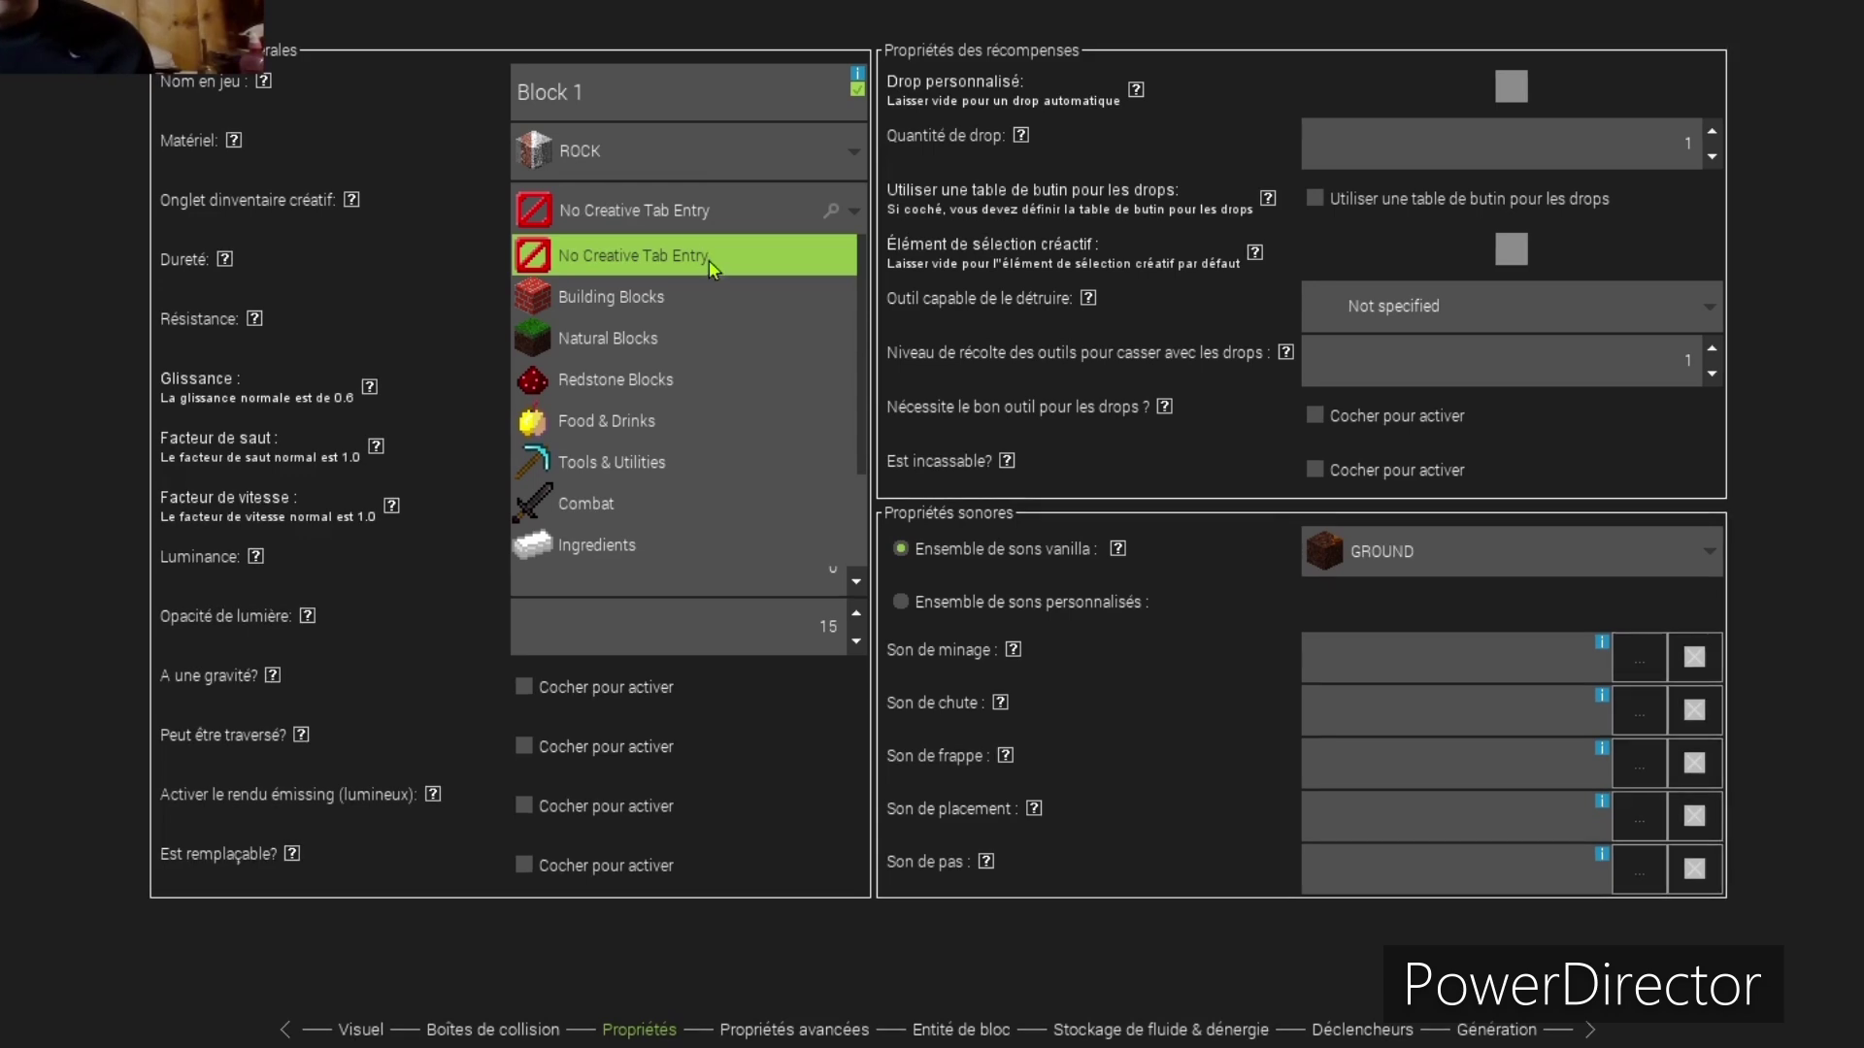
pyautogui.click(691, 290)
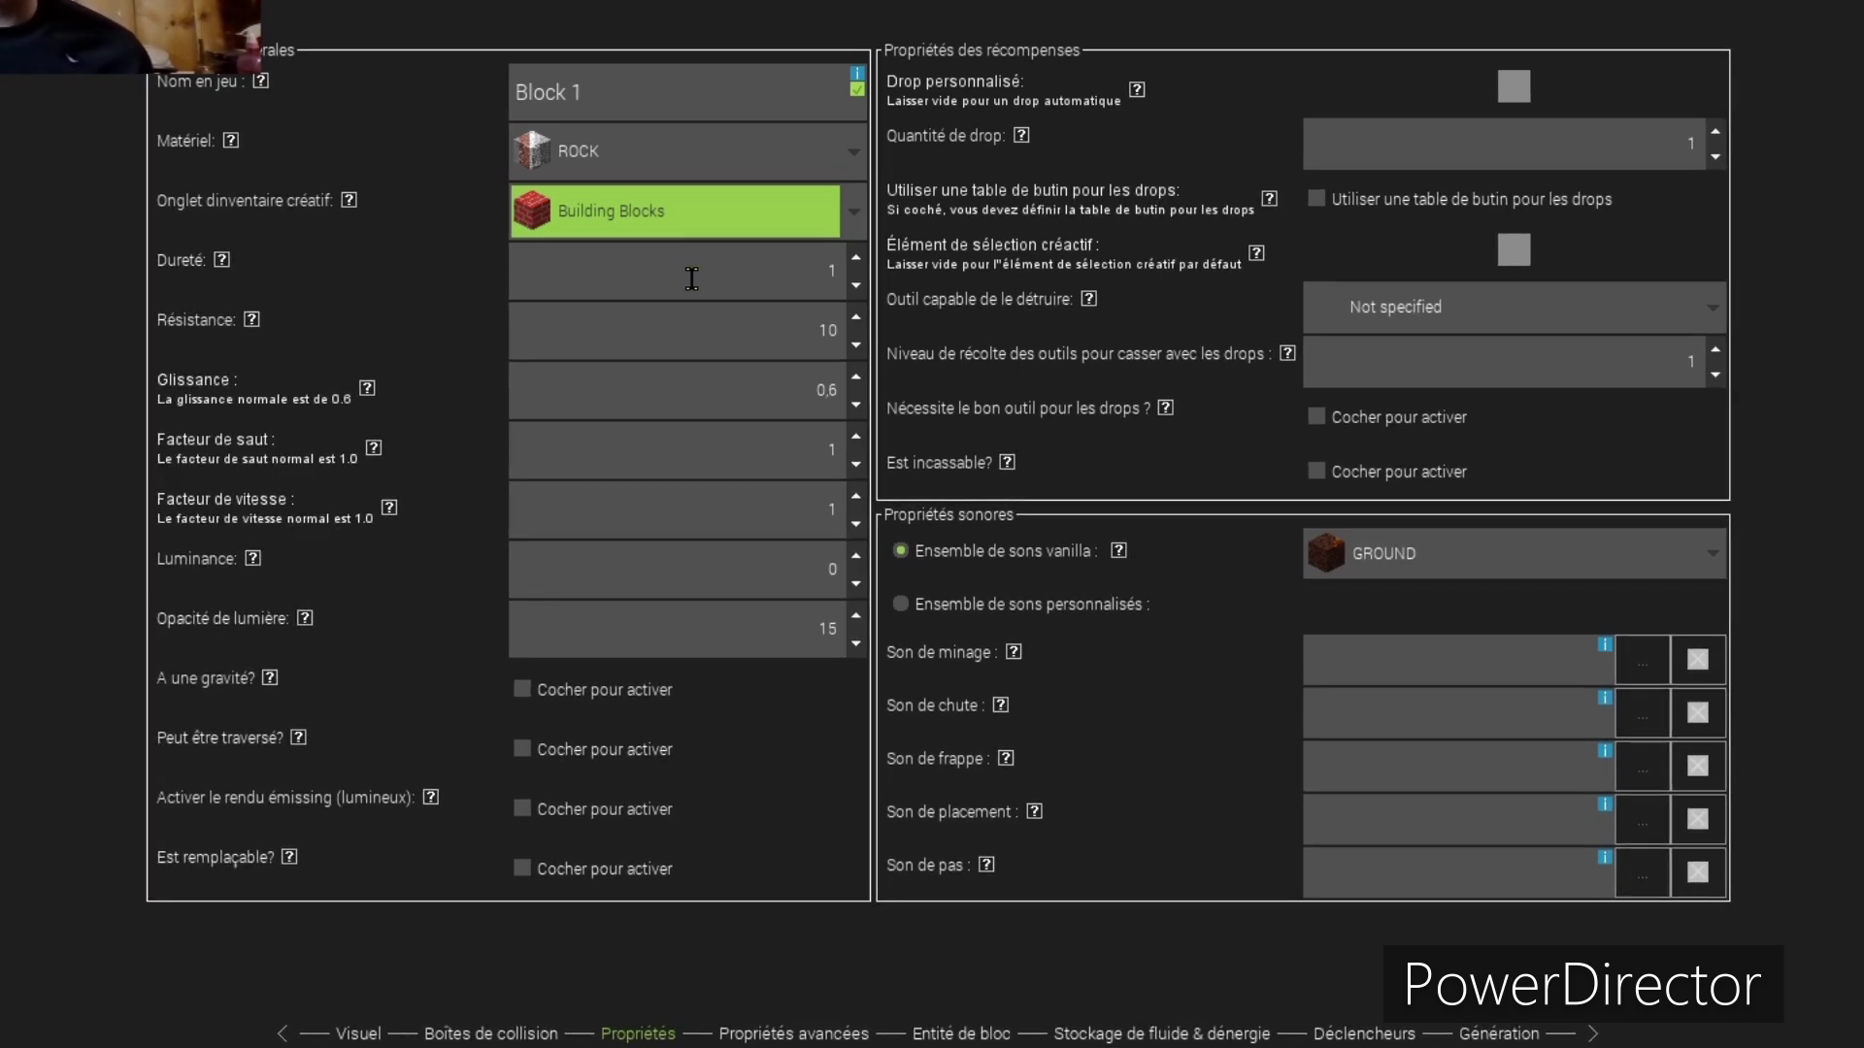
pyautogui.click(637, 286)
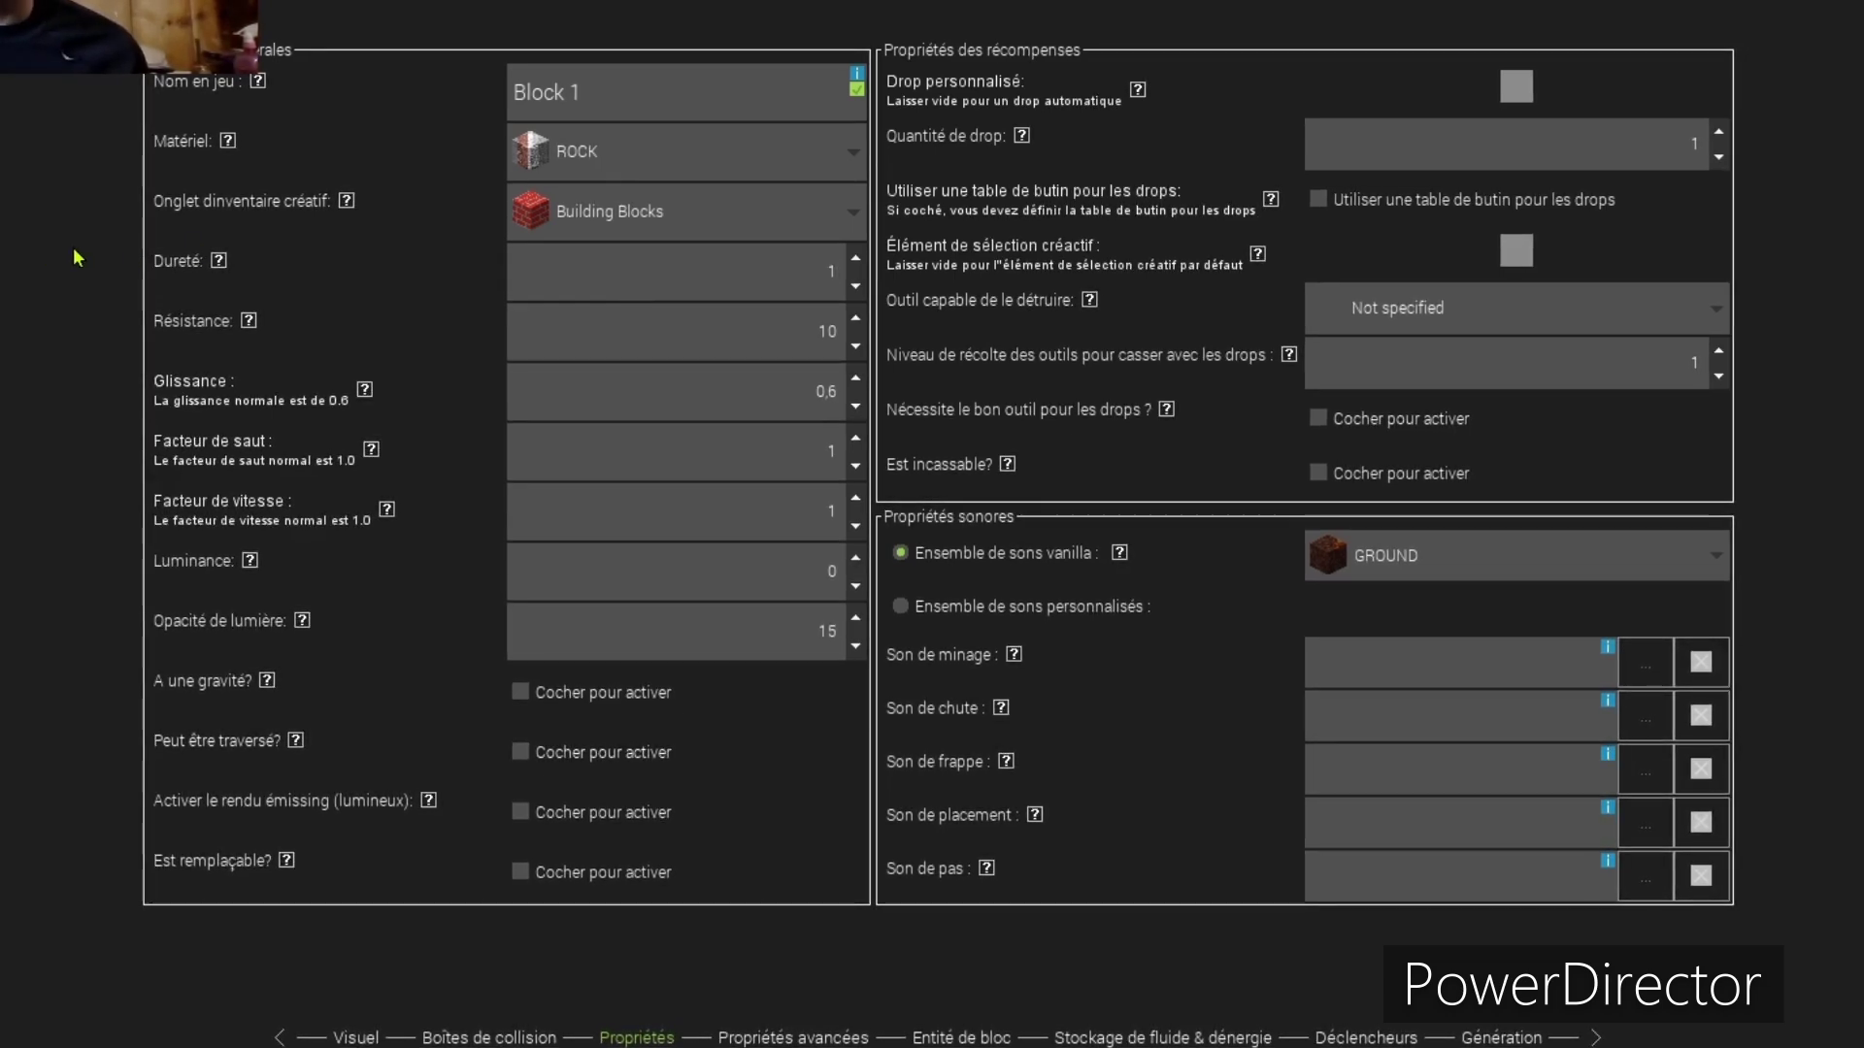
# Step: Read the help notes for the block's hardness and resistance settings
pyautogui.click(218, 261)
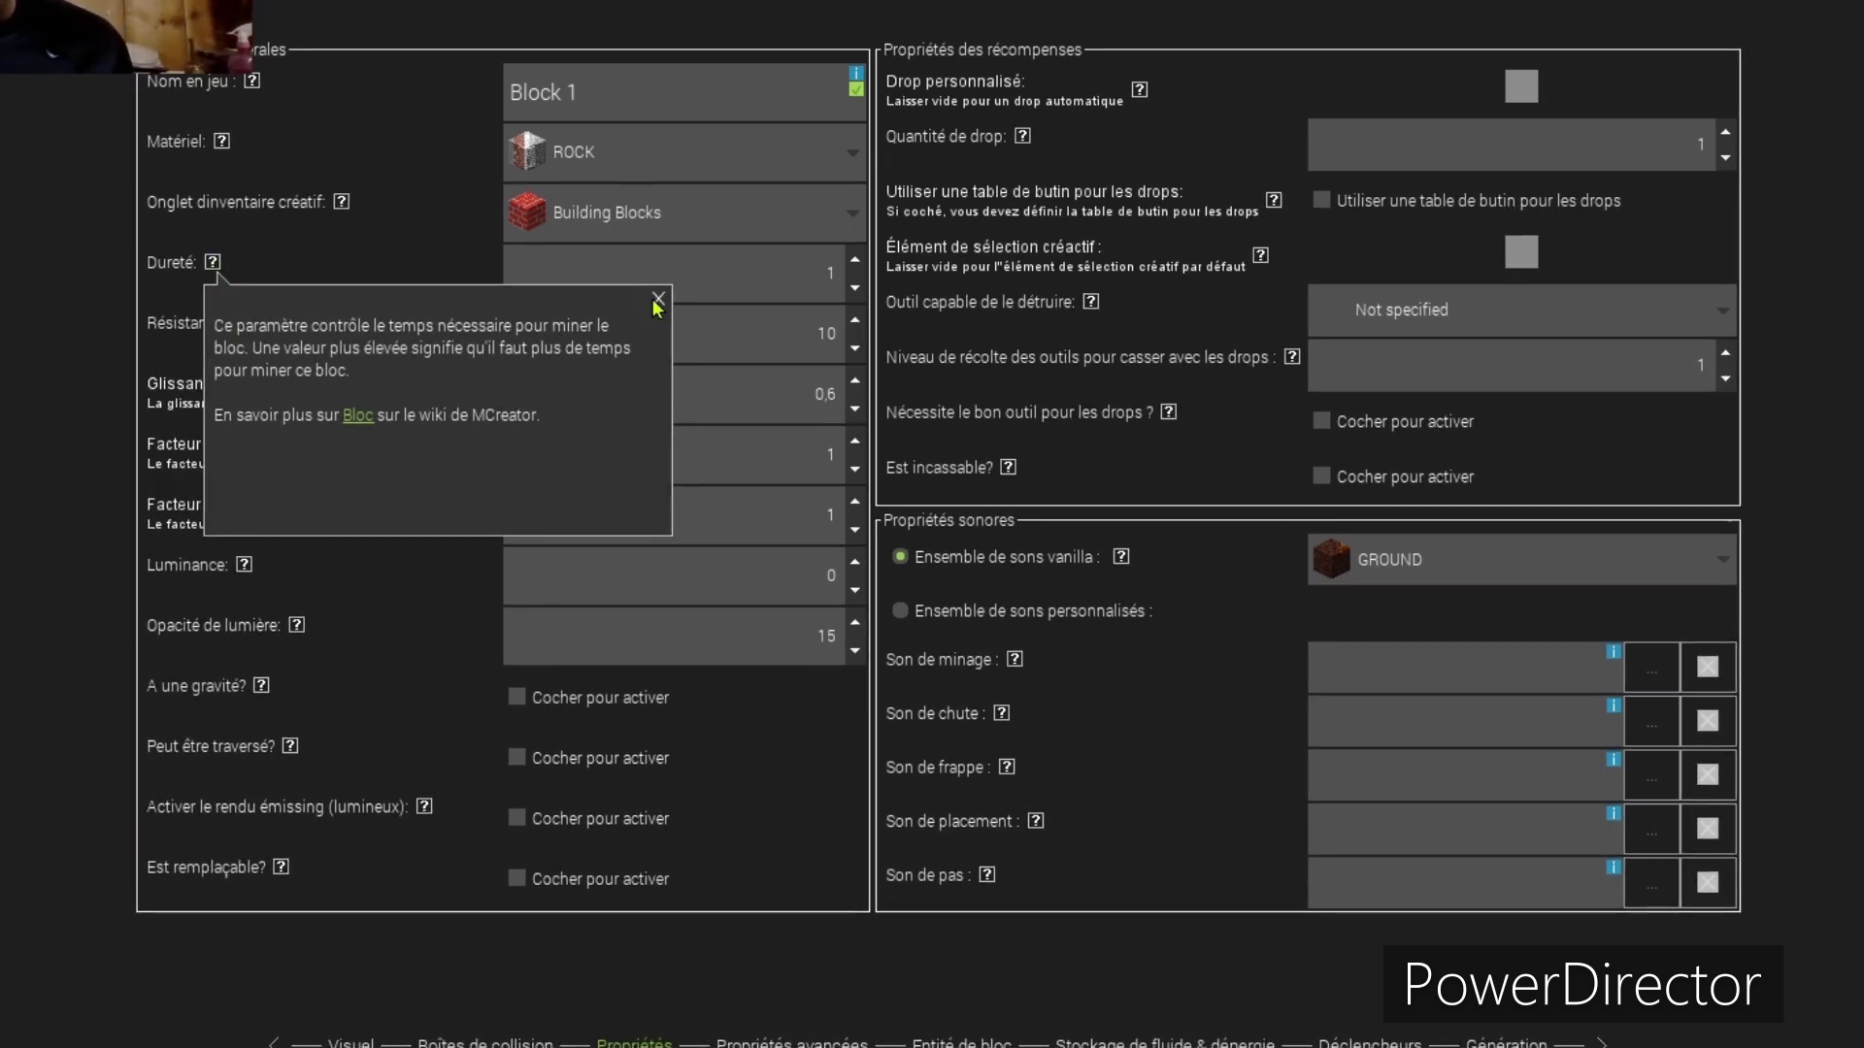
pyautogui.moveTo(242, 330)
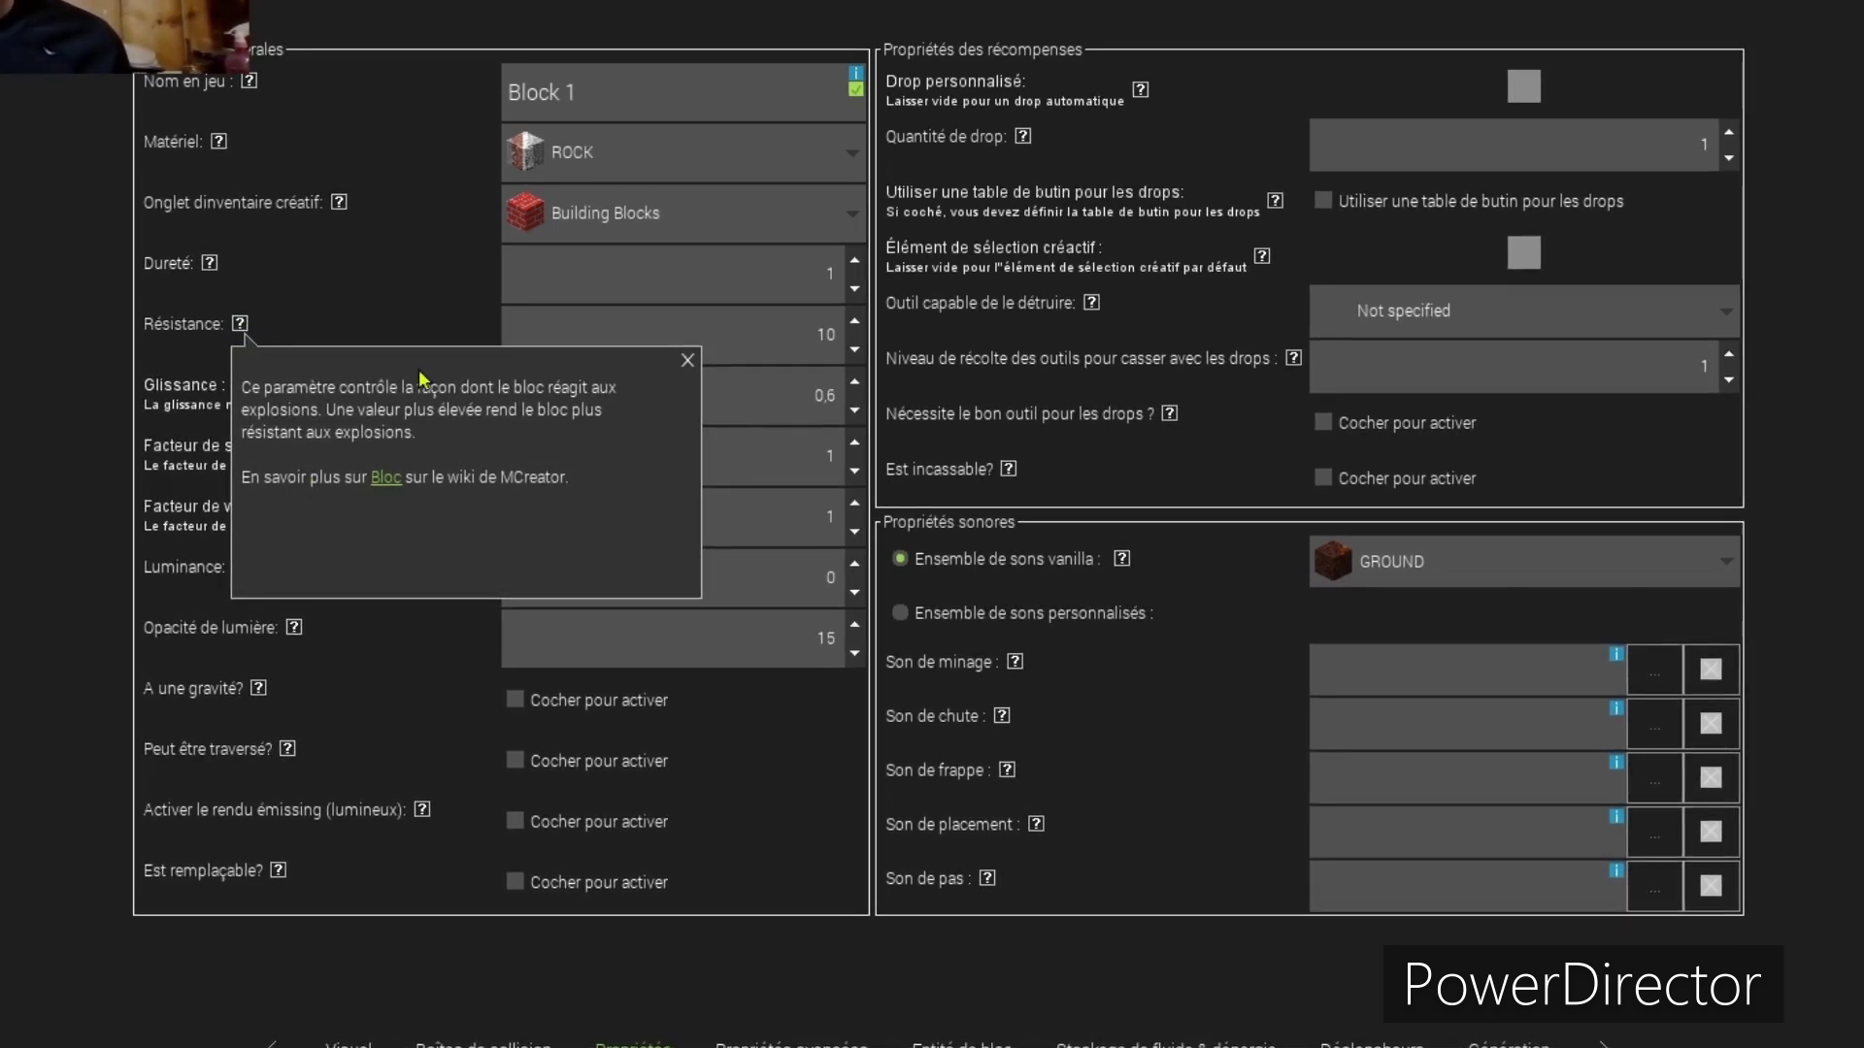
pyautogui.click(687, 361)
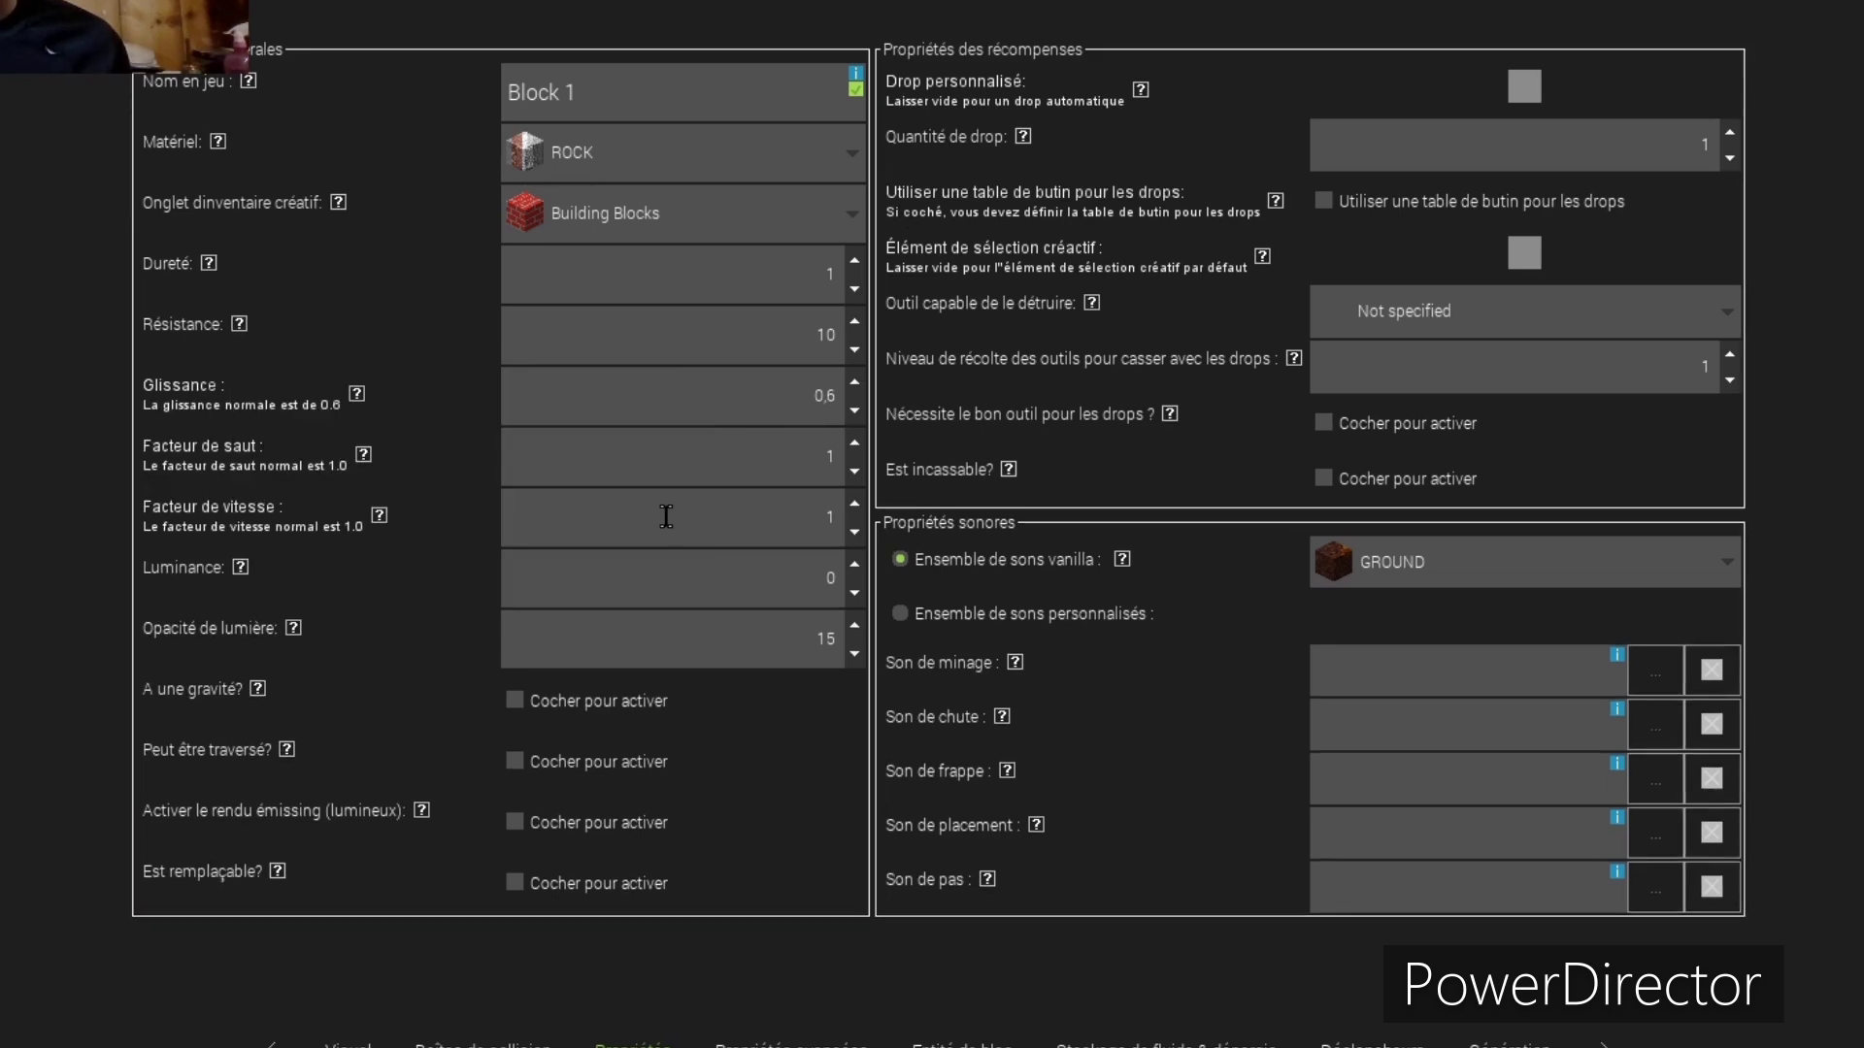
# Step: Set the block's slipperiness (Glissance) to 0.5 and read that setting's help note
pyautogui.click(554, 401)
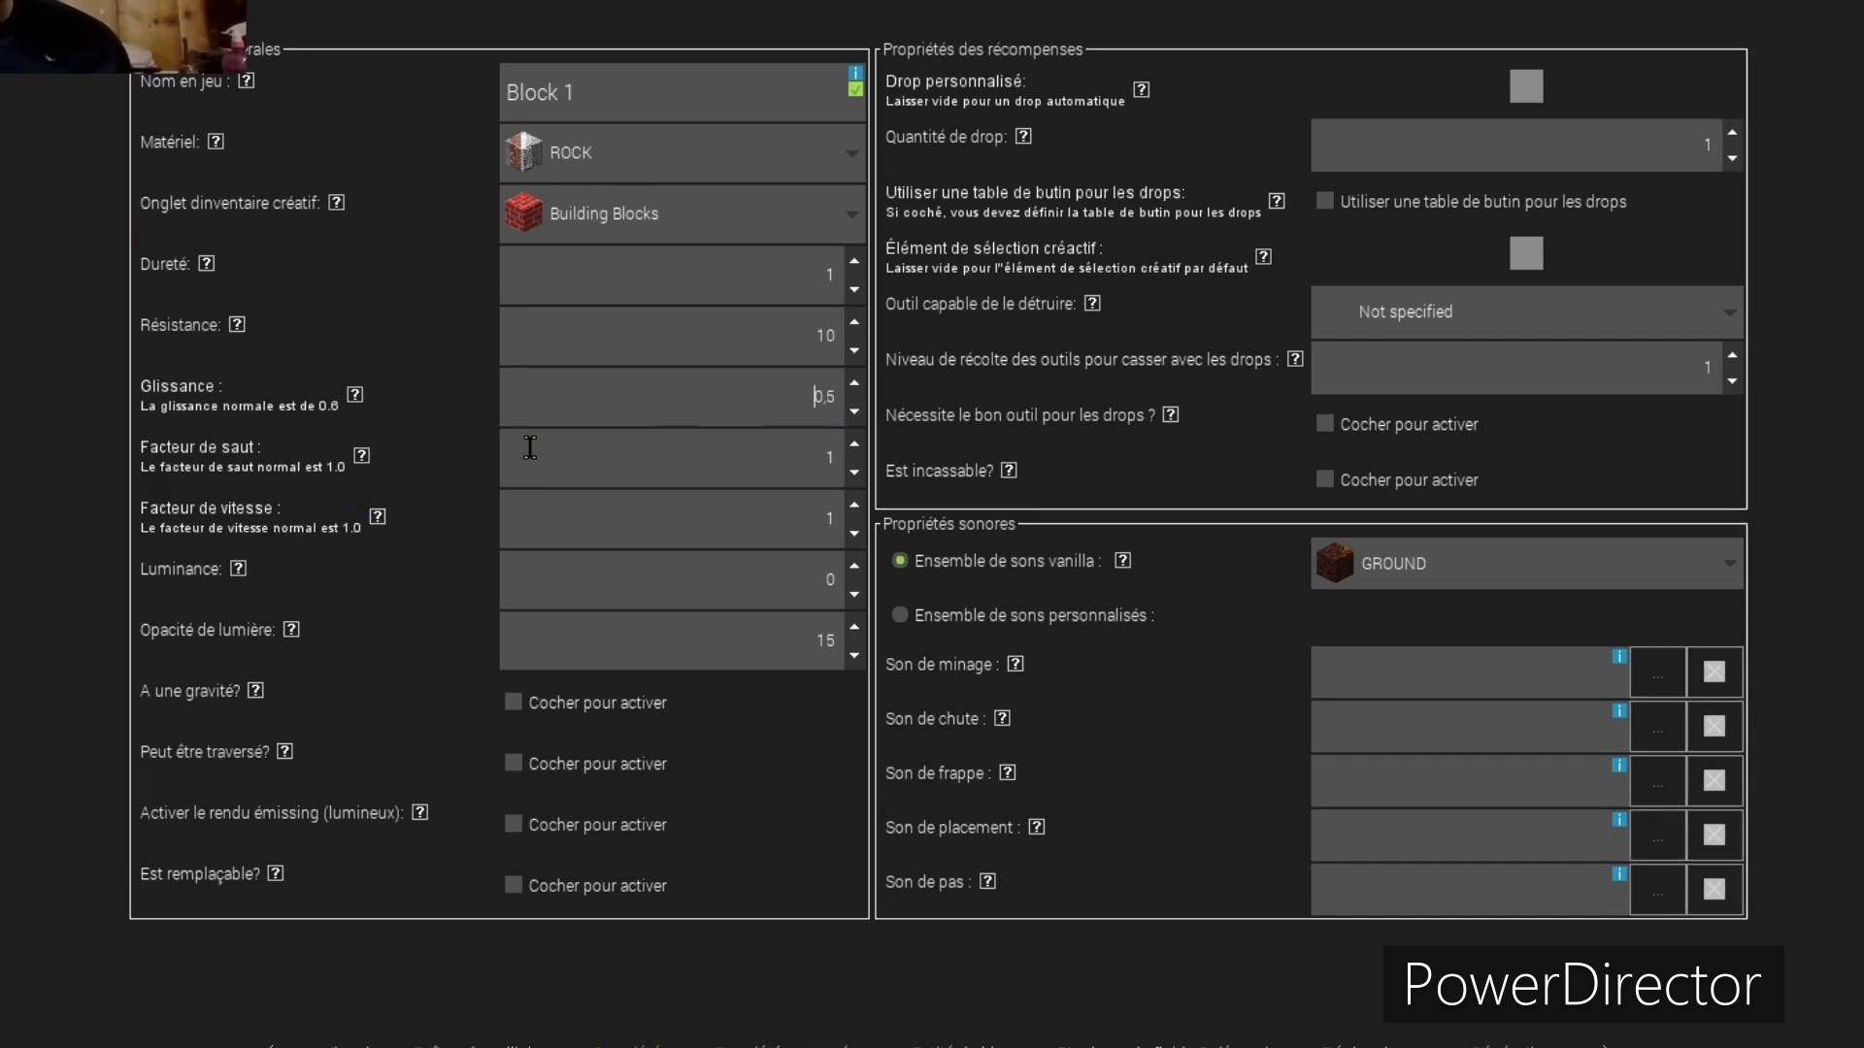
pyautogui.click(775, 460)
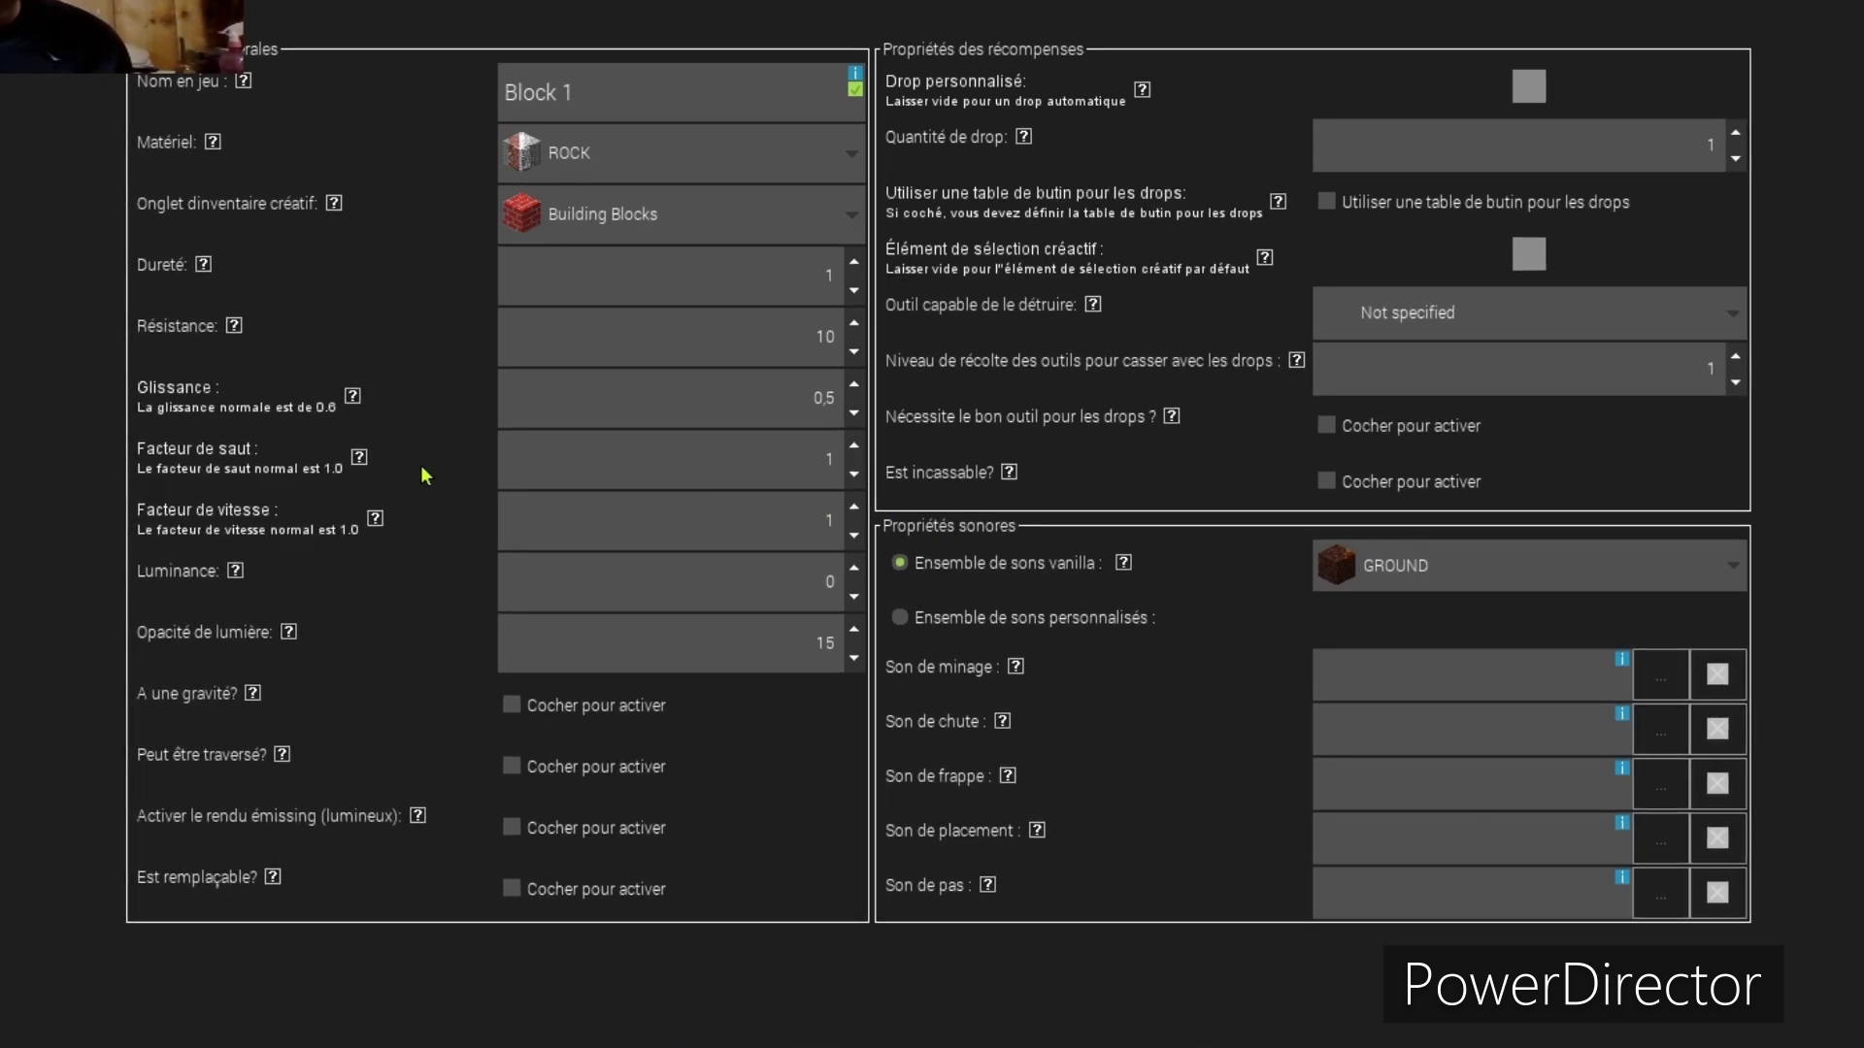
pyautogui.click(354, 396)
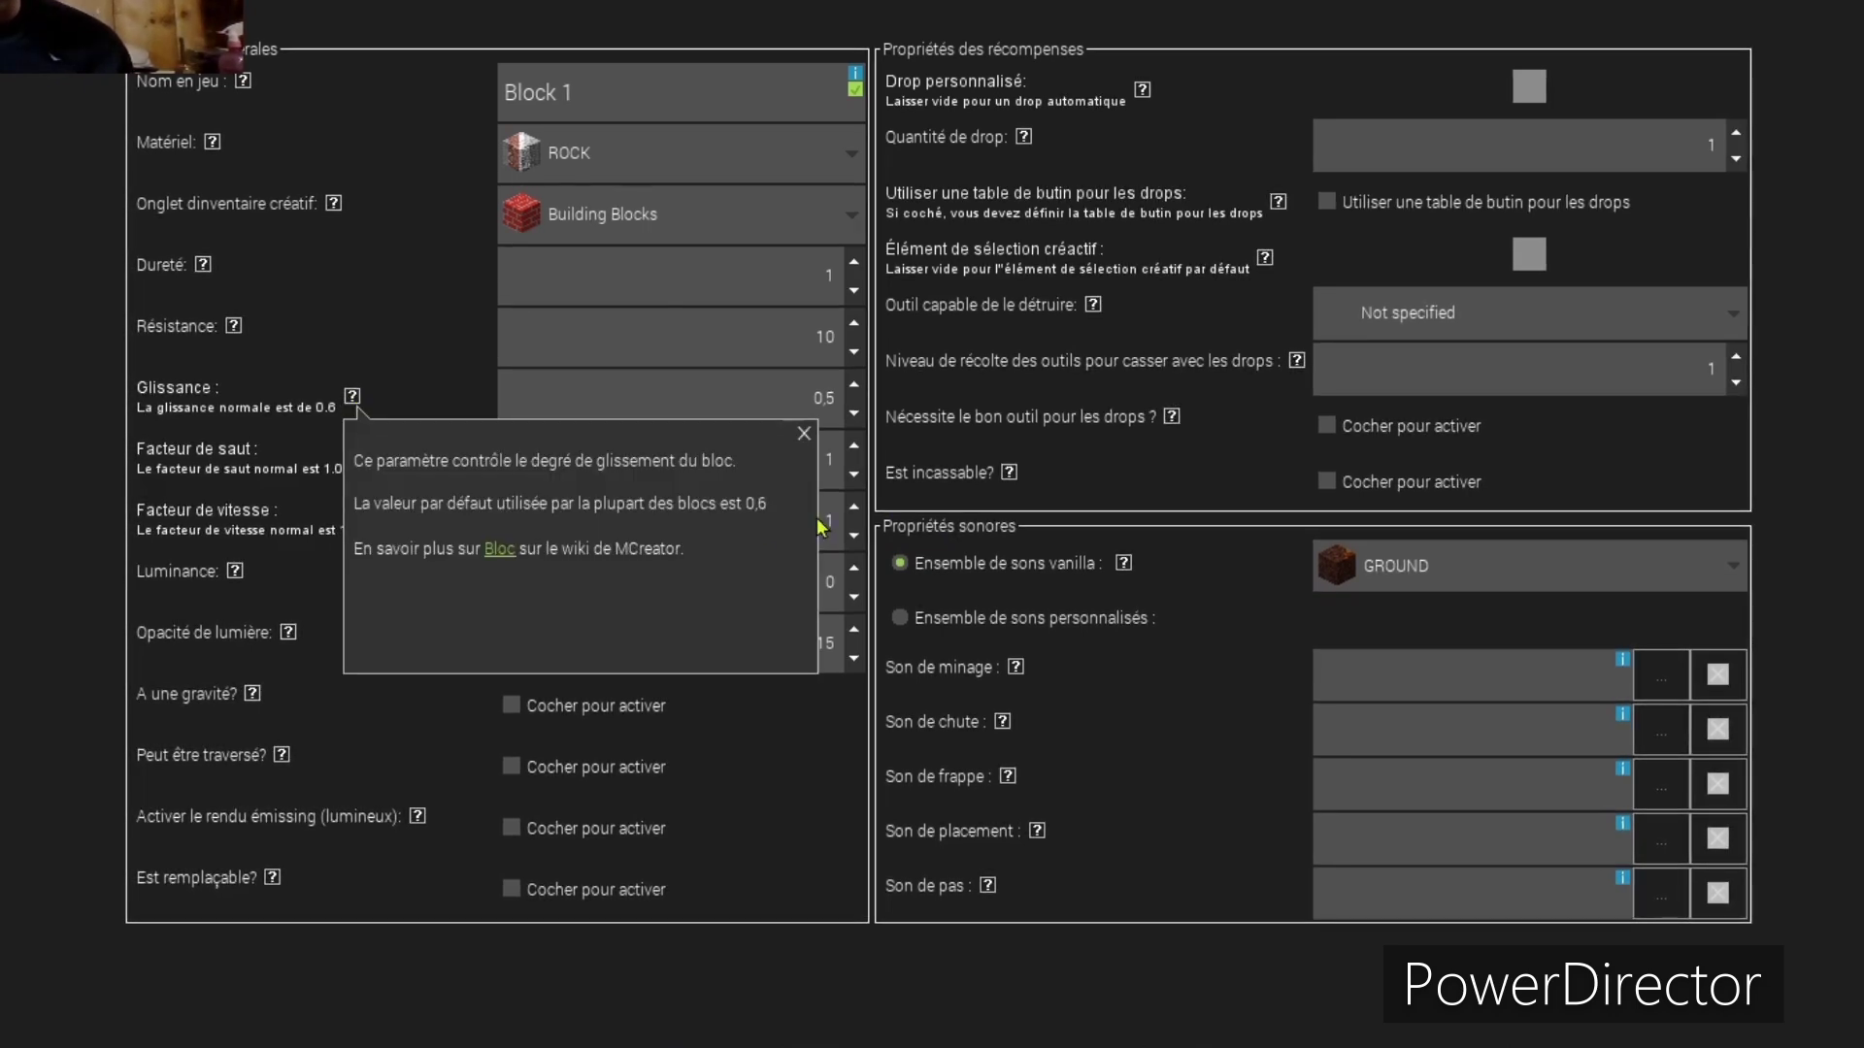
pyautogui.click(804, 434)
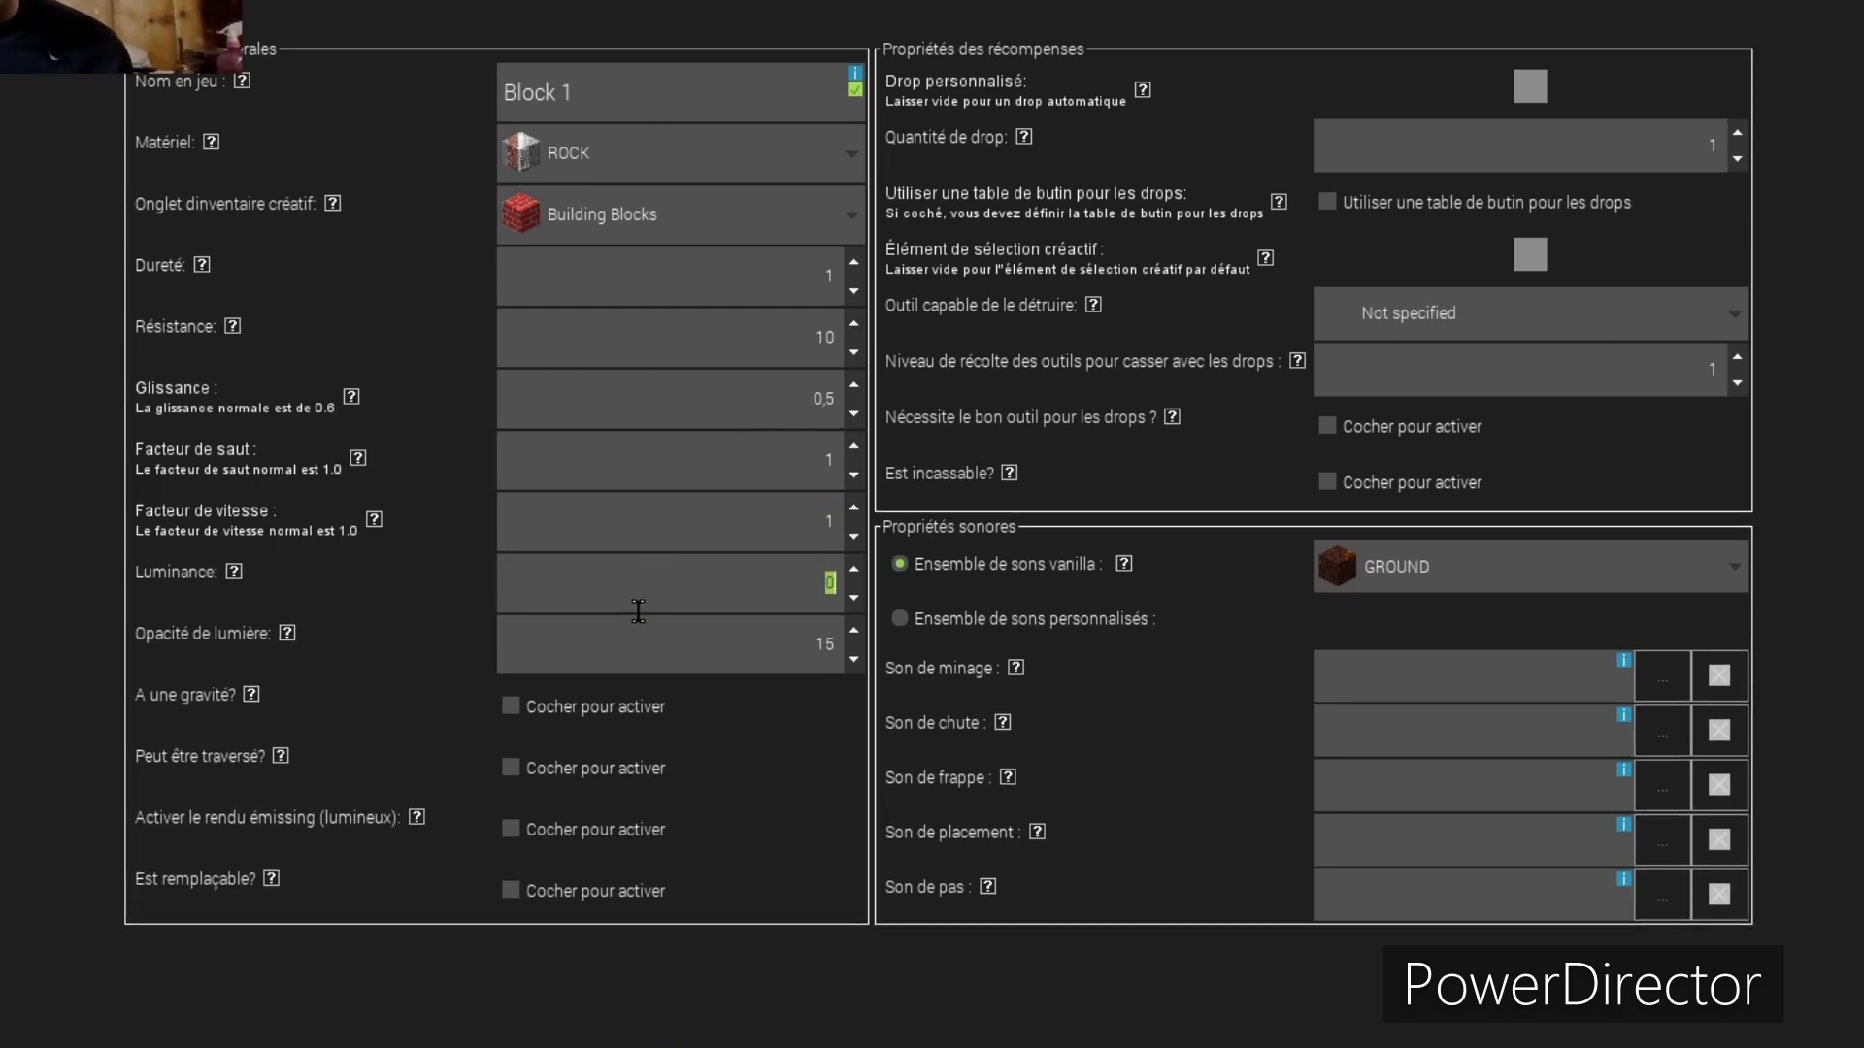
# Step: Try a luminance of 1, restore it to 0, and examine the light opacity setting
pyautogui.click(687, 570)
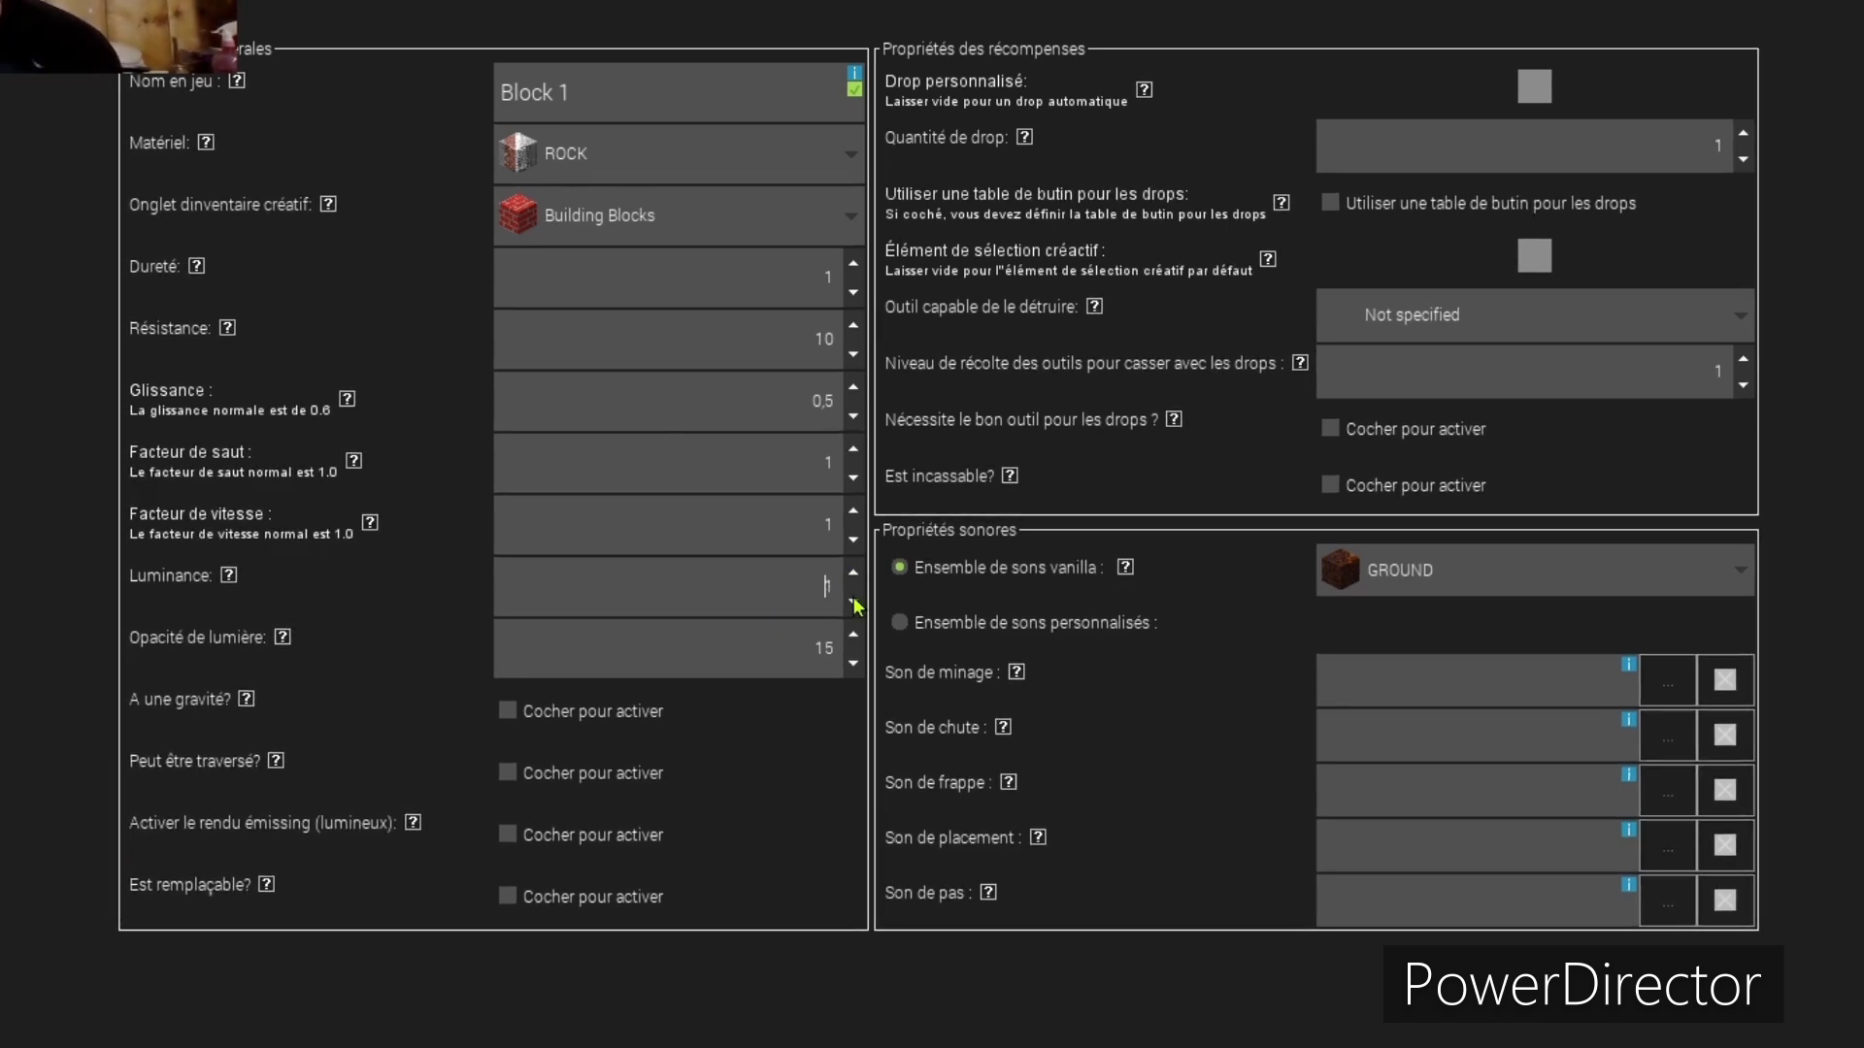
pyautogui.doubleClick(790, 649)
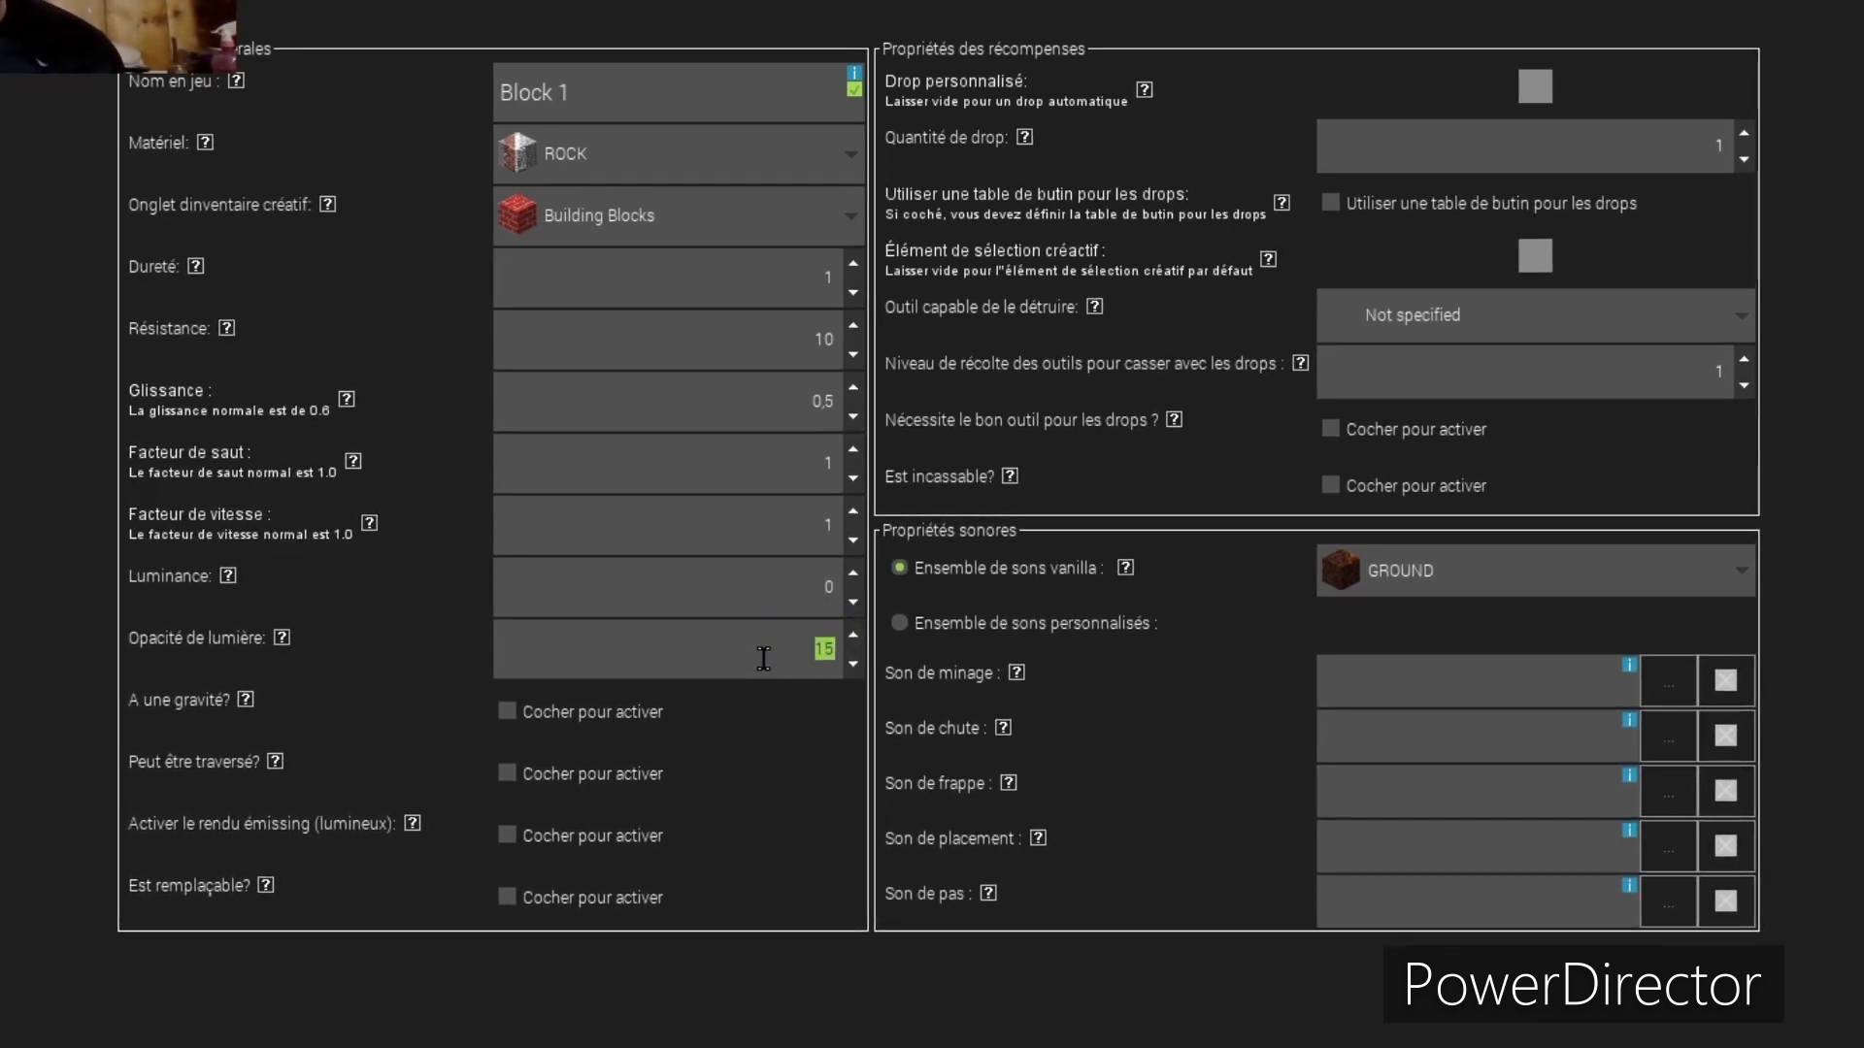
pyautogui.click(657, 648)
pyautogui.click(685, 664)
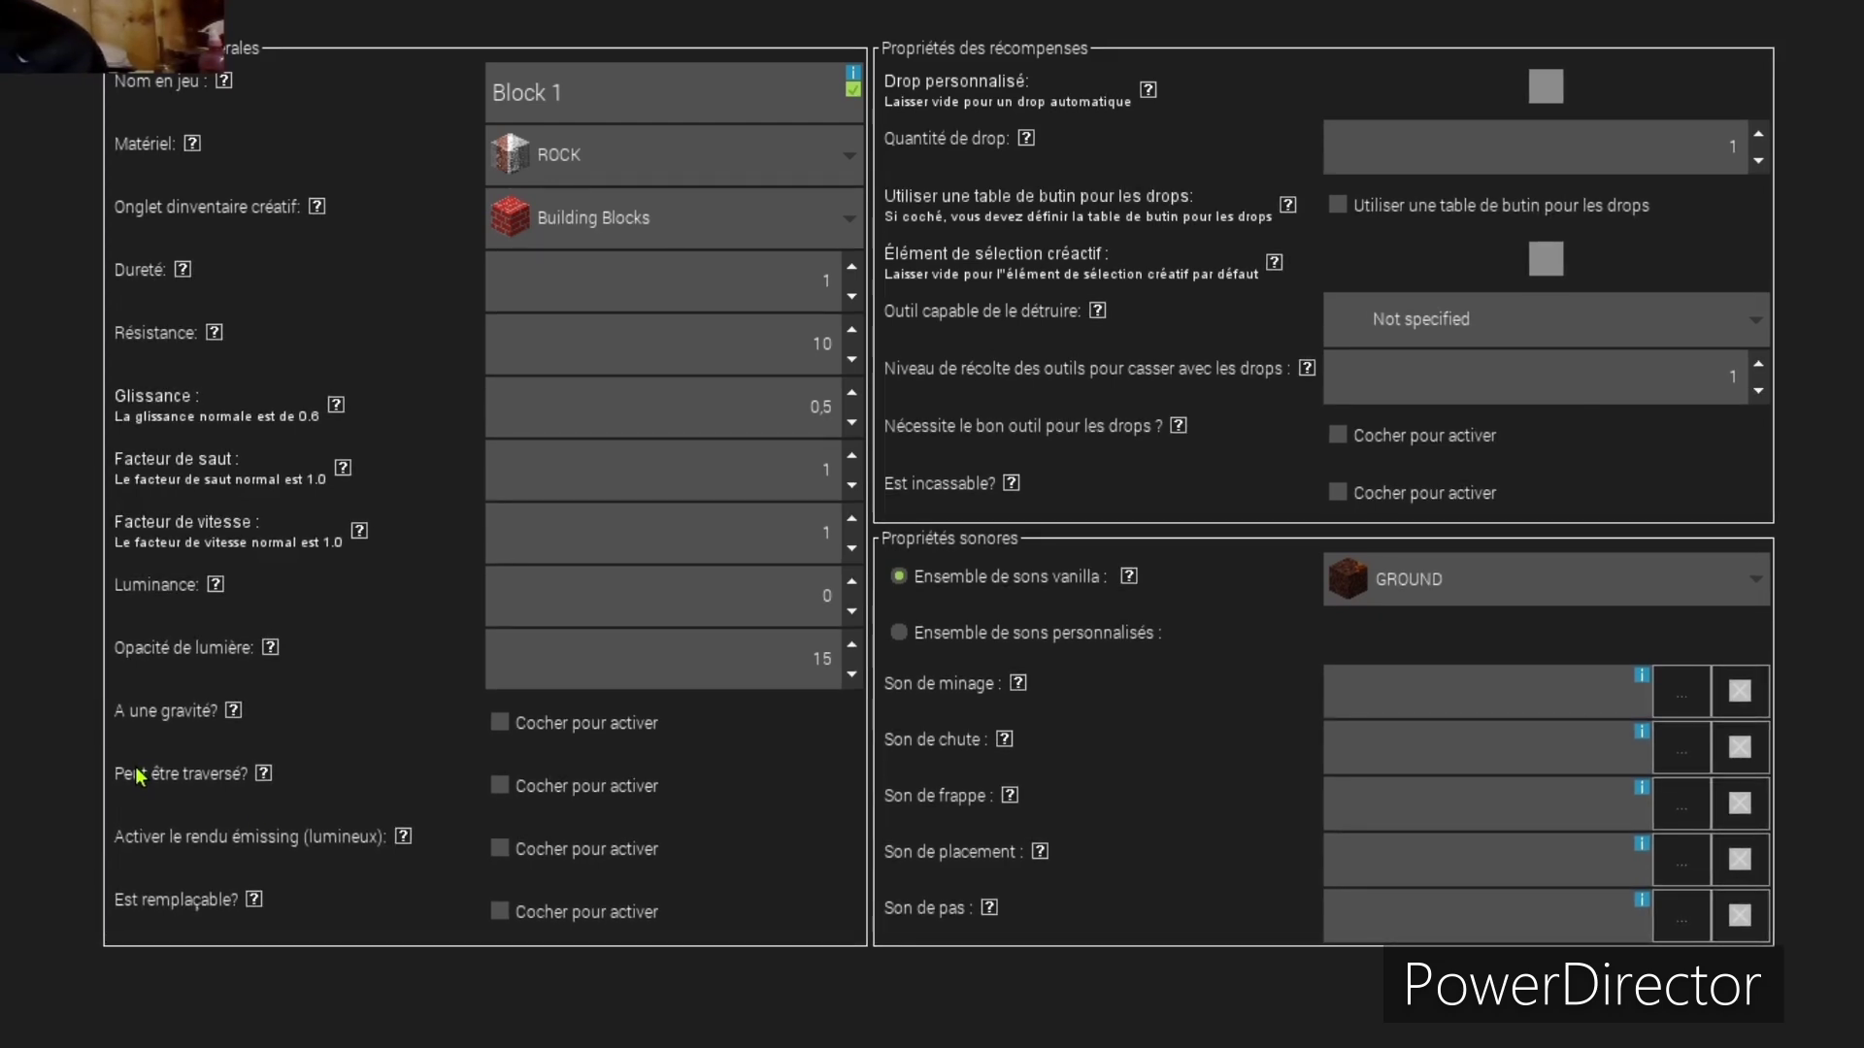
pyautogui.click(520, 608)
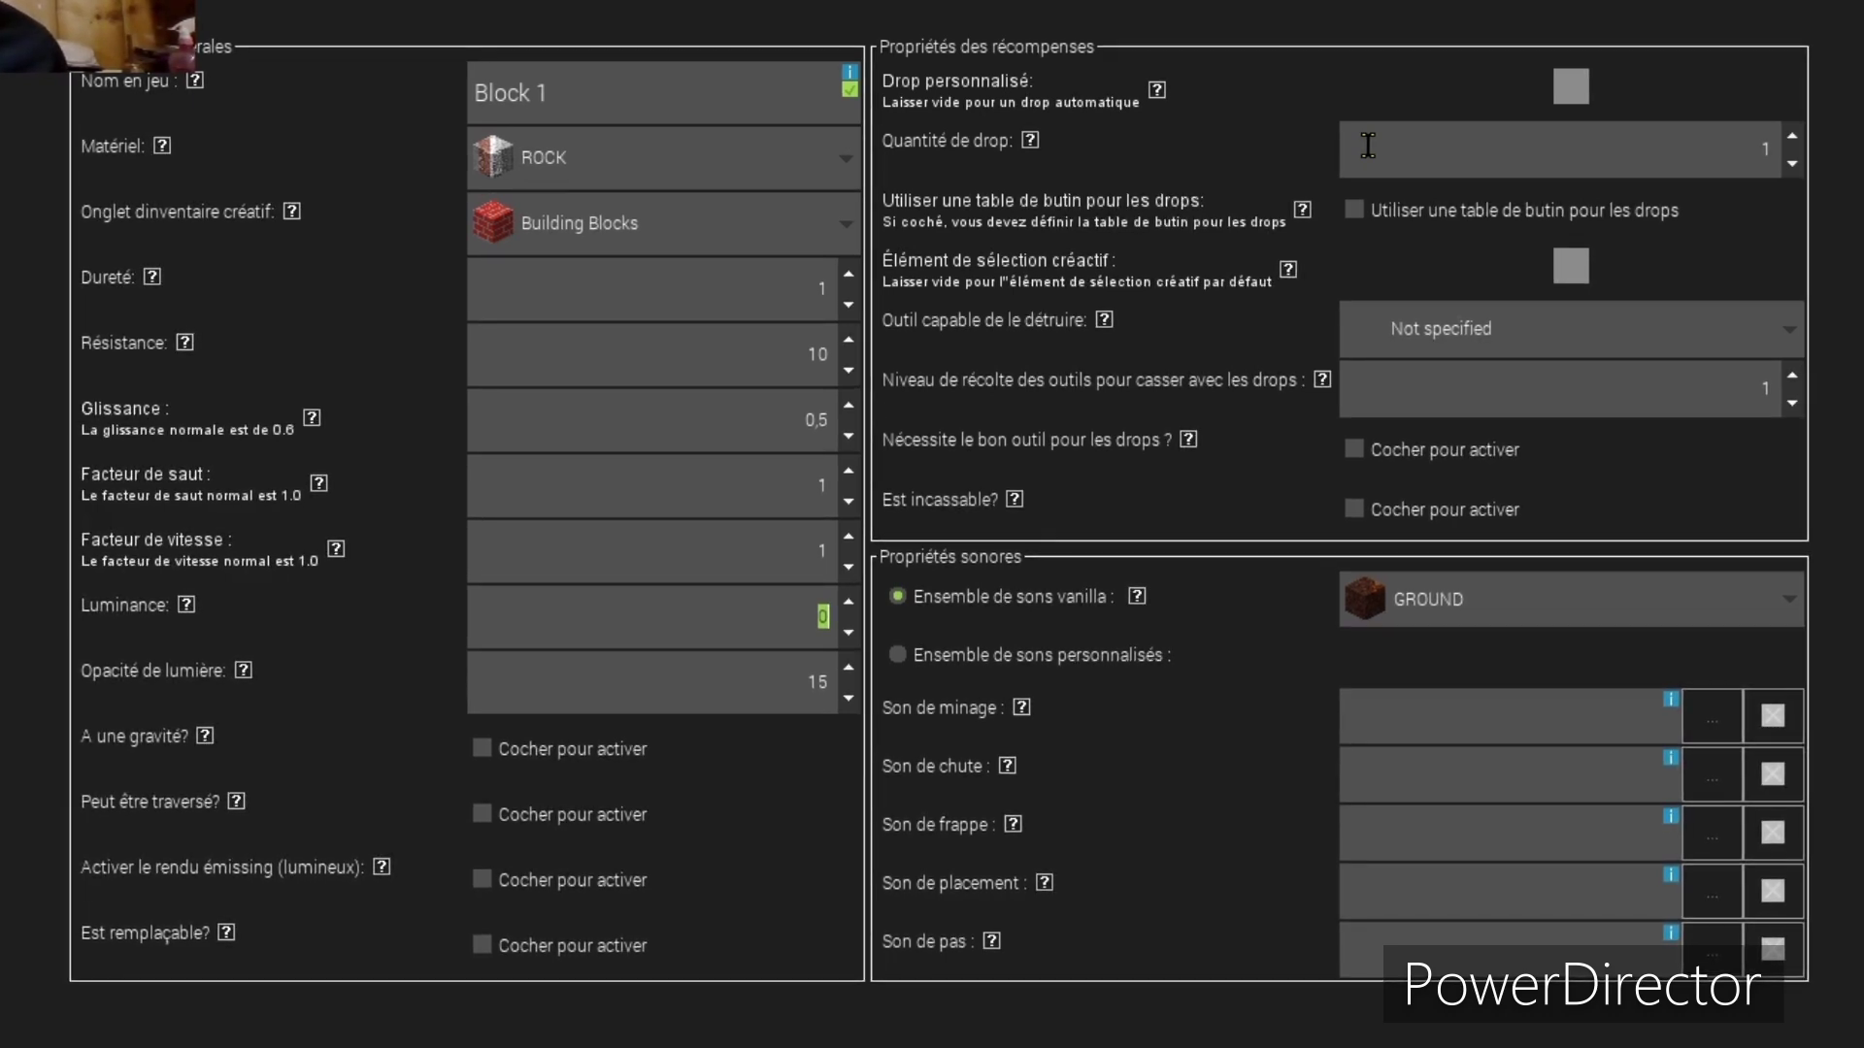
# Step: Read the help note for the creative pick item and review the harvest tool choices, keeping Not specified
pyautogui.click(1286, 271)
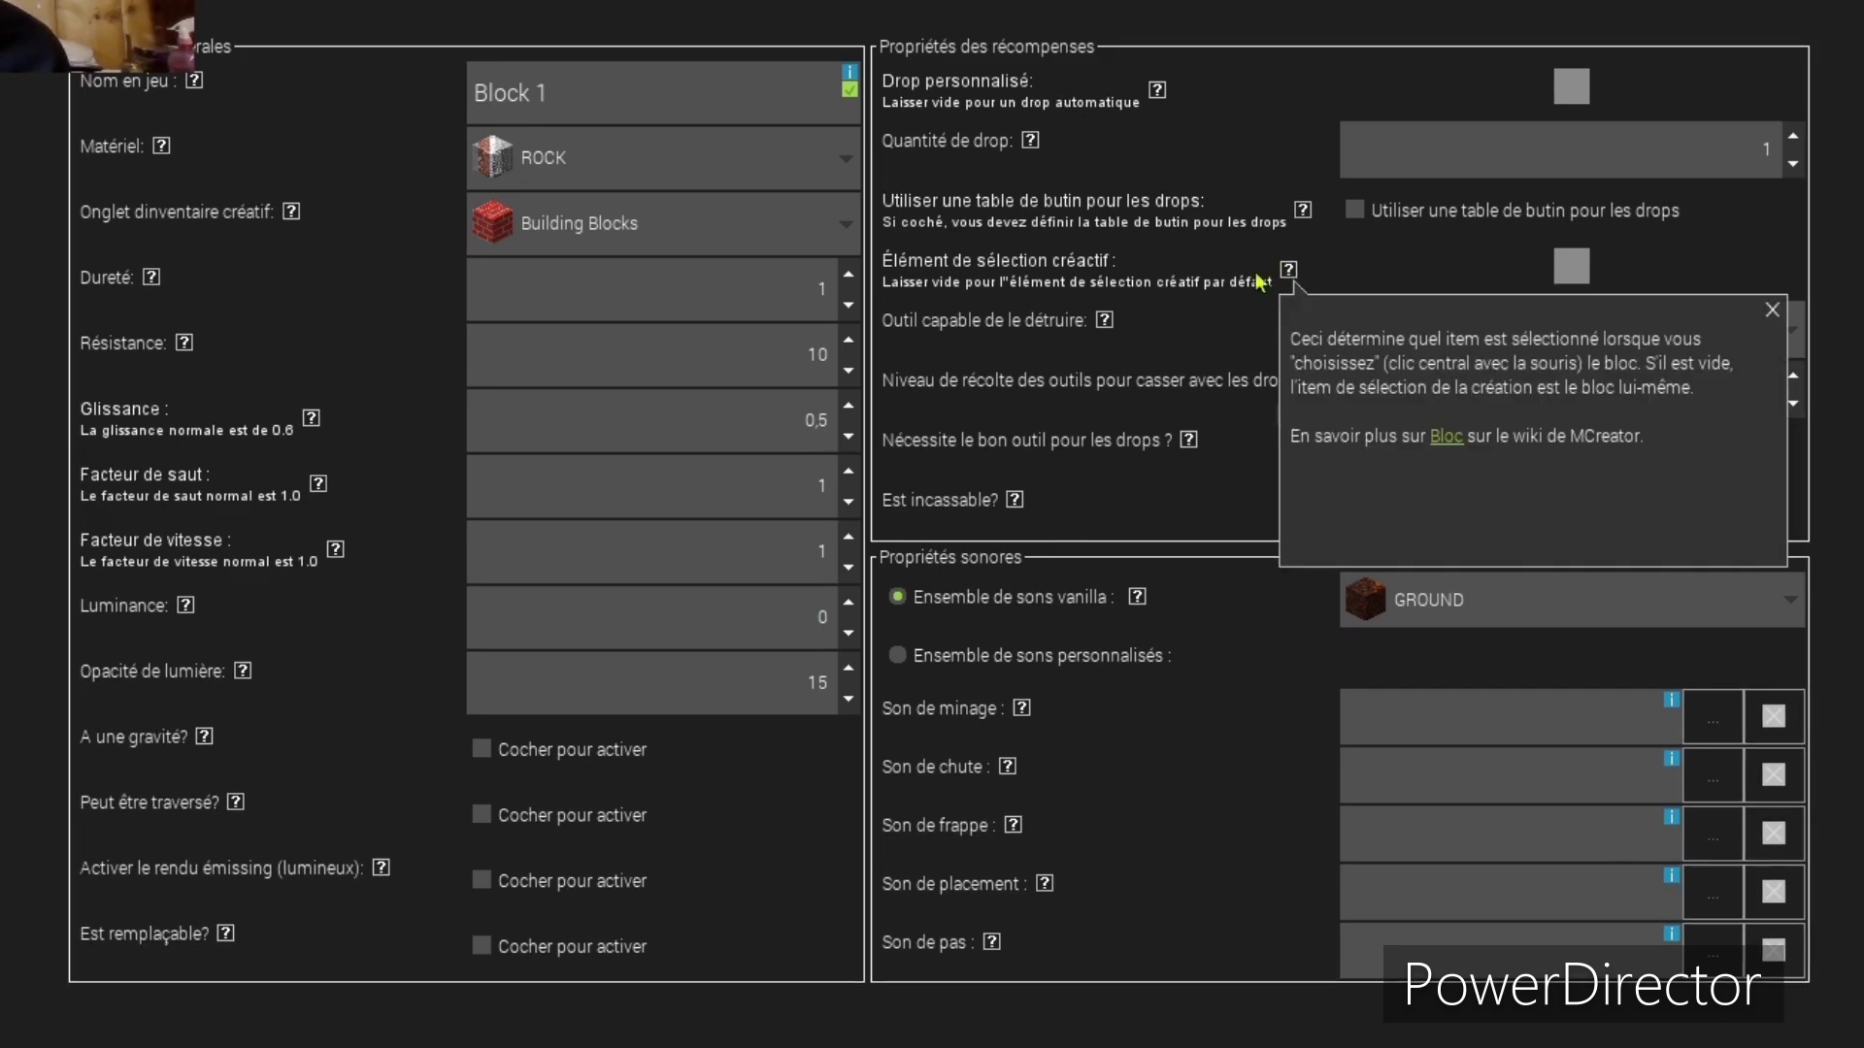
pyautogui.click(1773, 312)
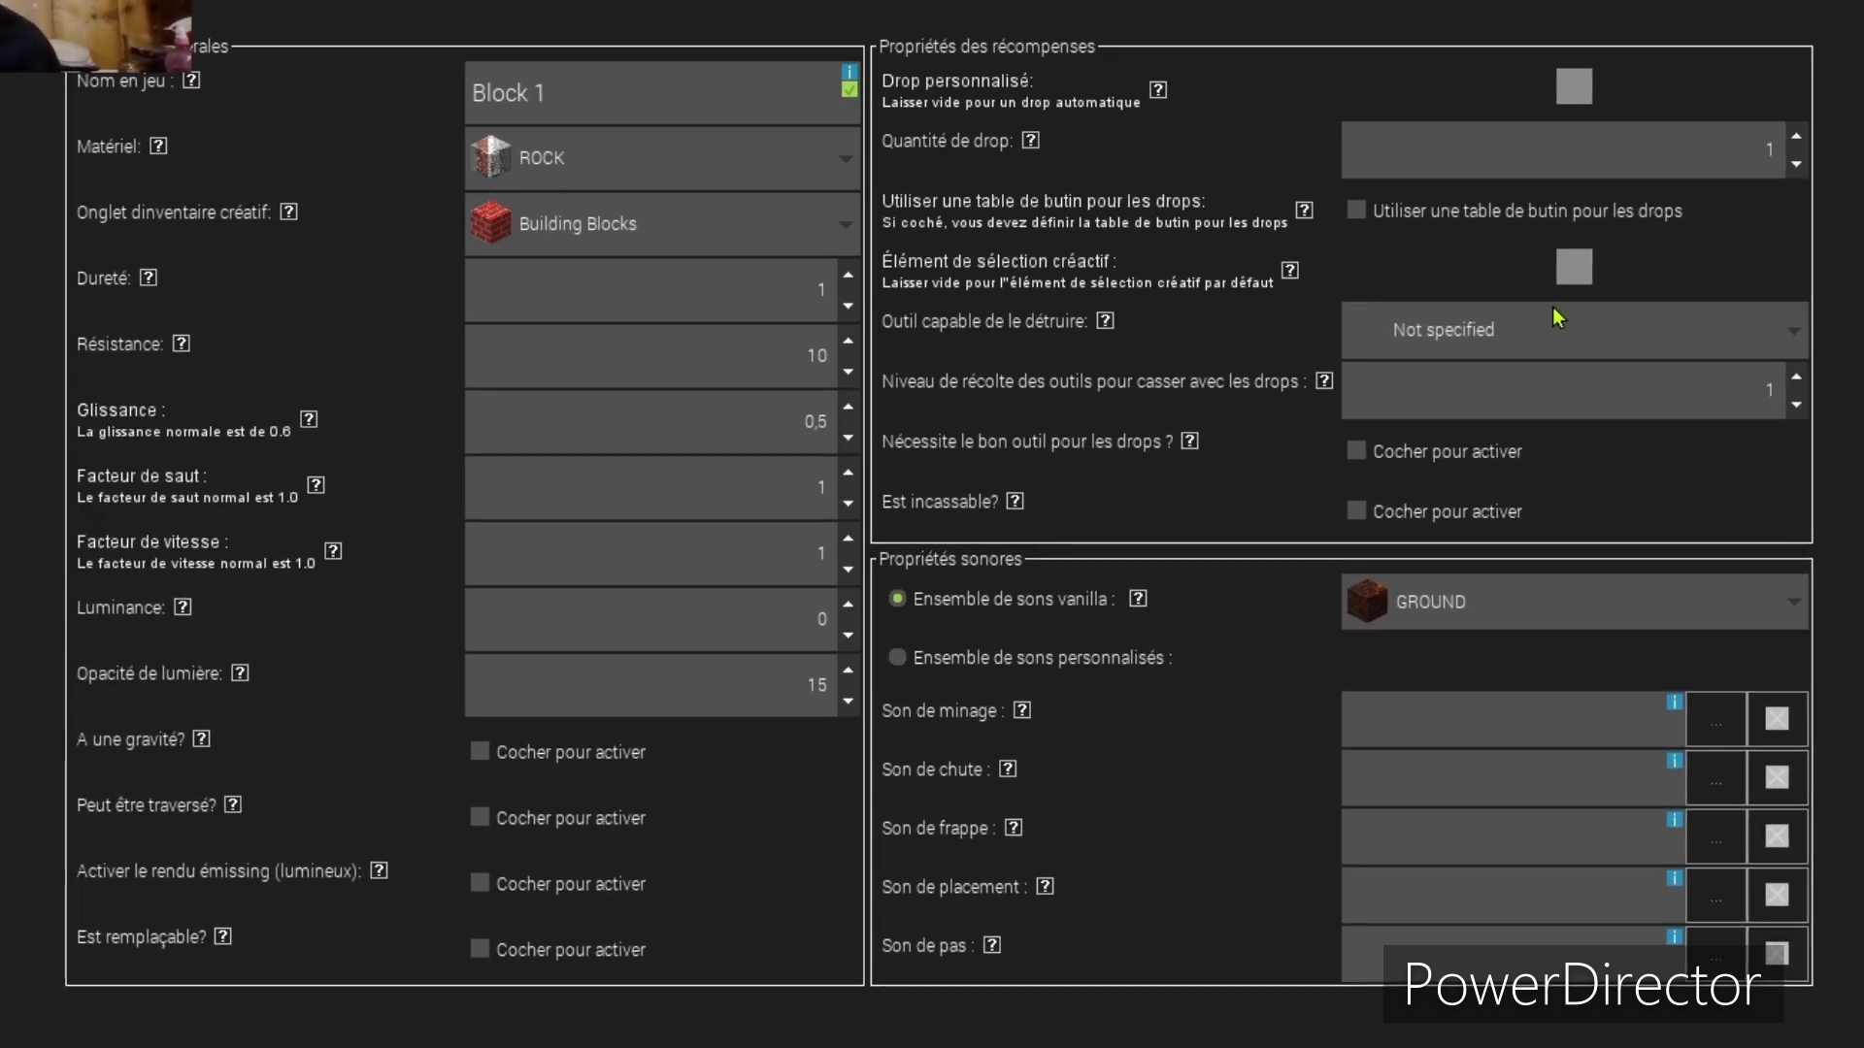
pyautogui.click(1615, 330)
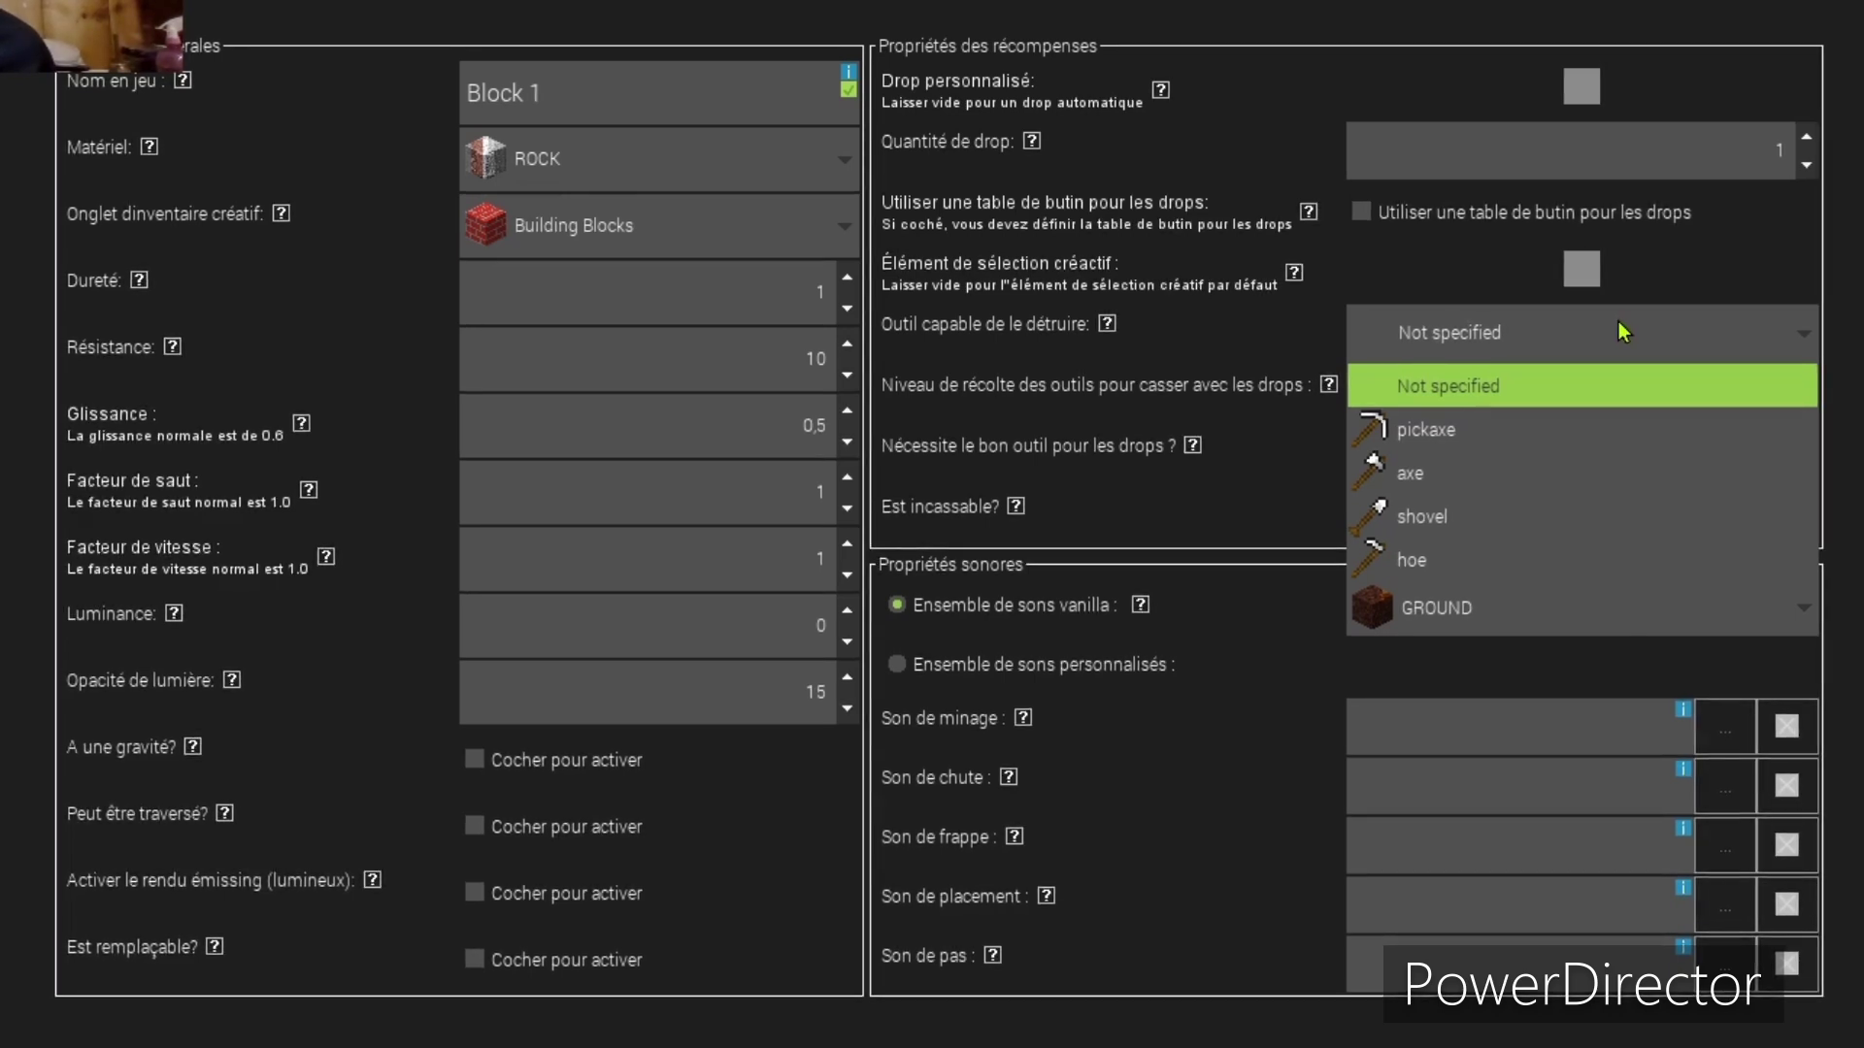
pyautogui.click(1616, 388)
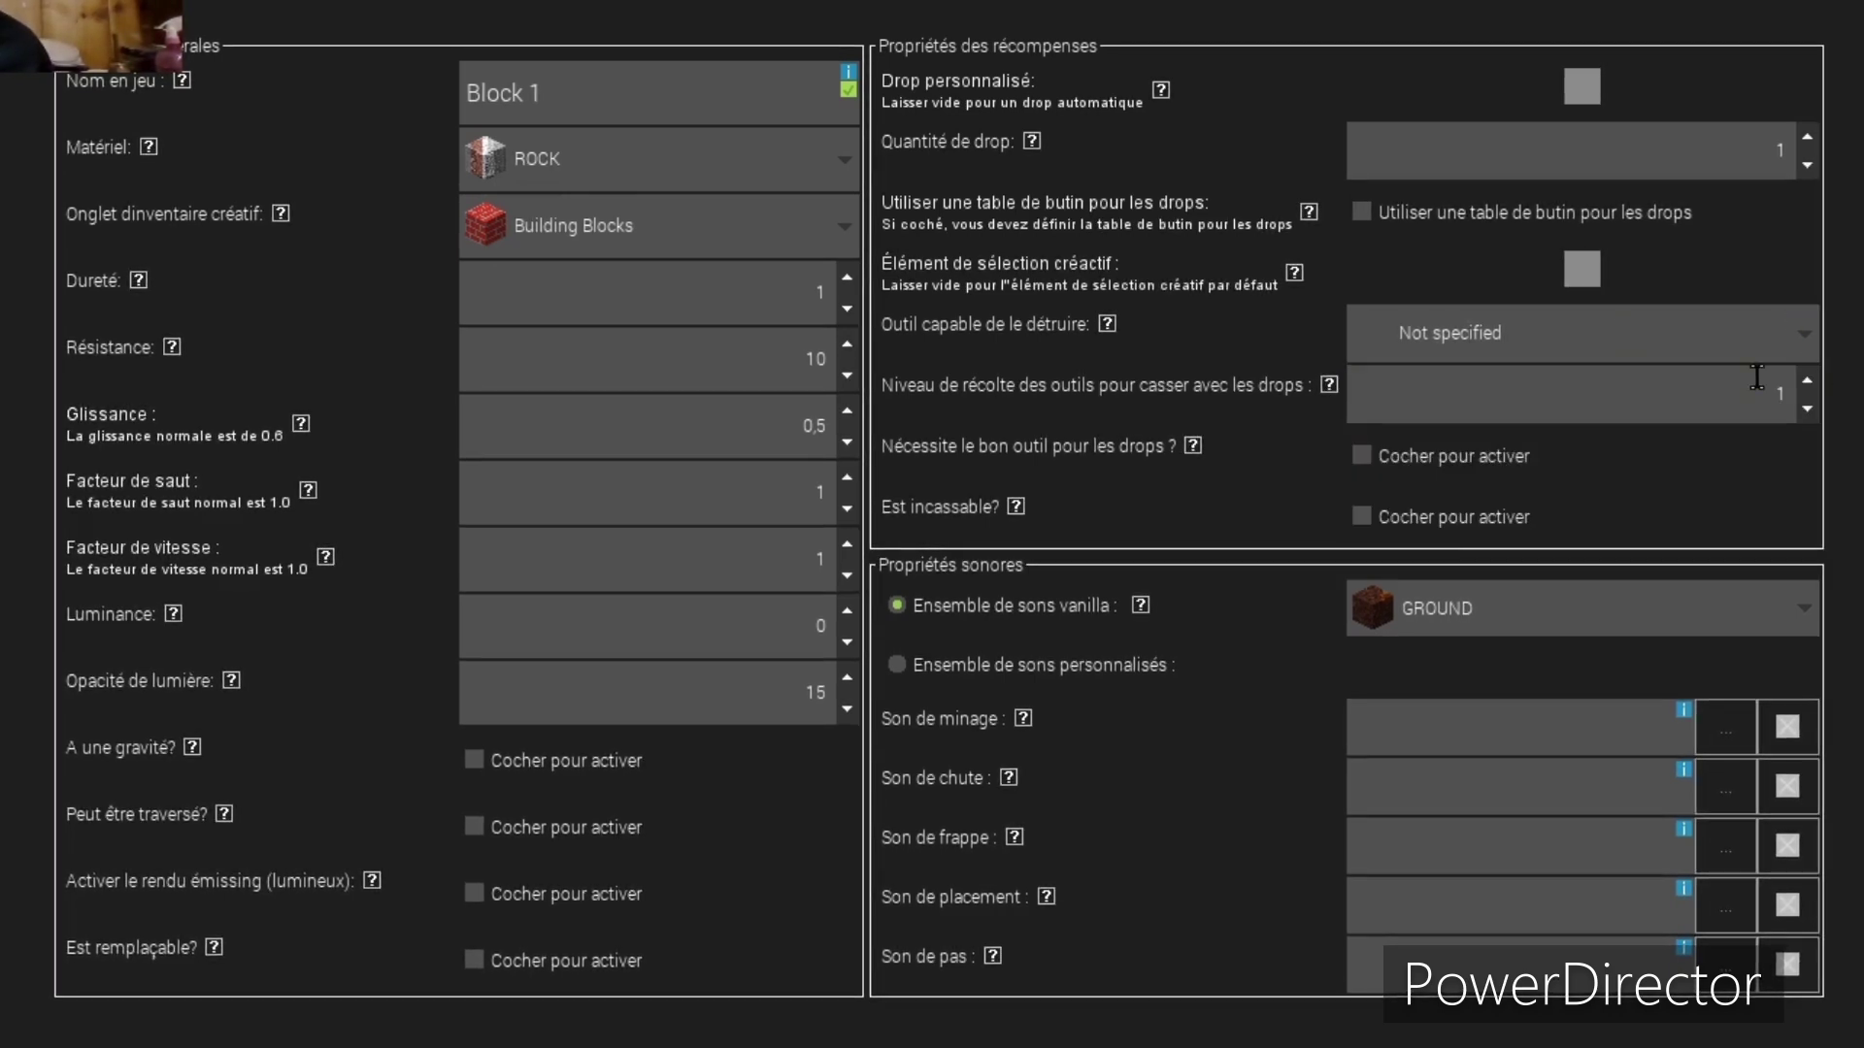
pyautogui.click(1616, 395)
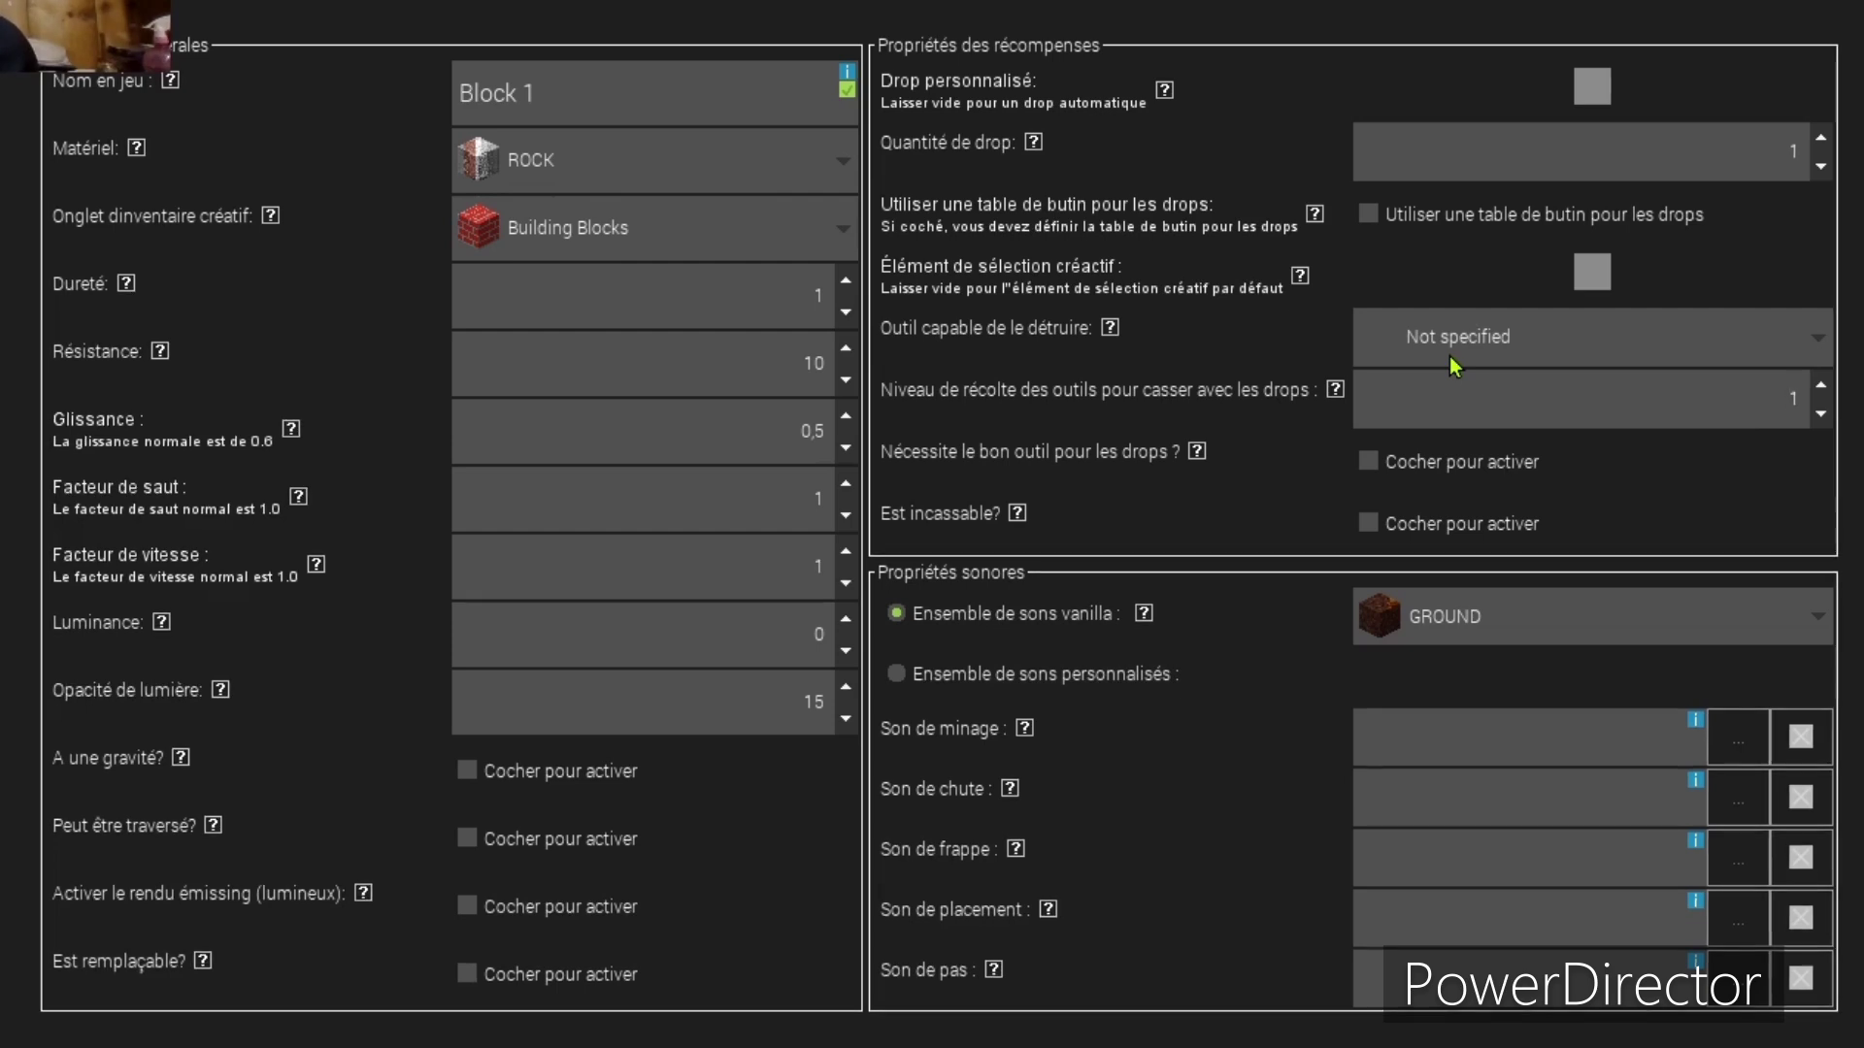
# Step: Set the block's vanilla sound set to STONE
pyautogui.click(1414, 620)
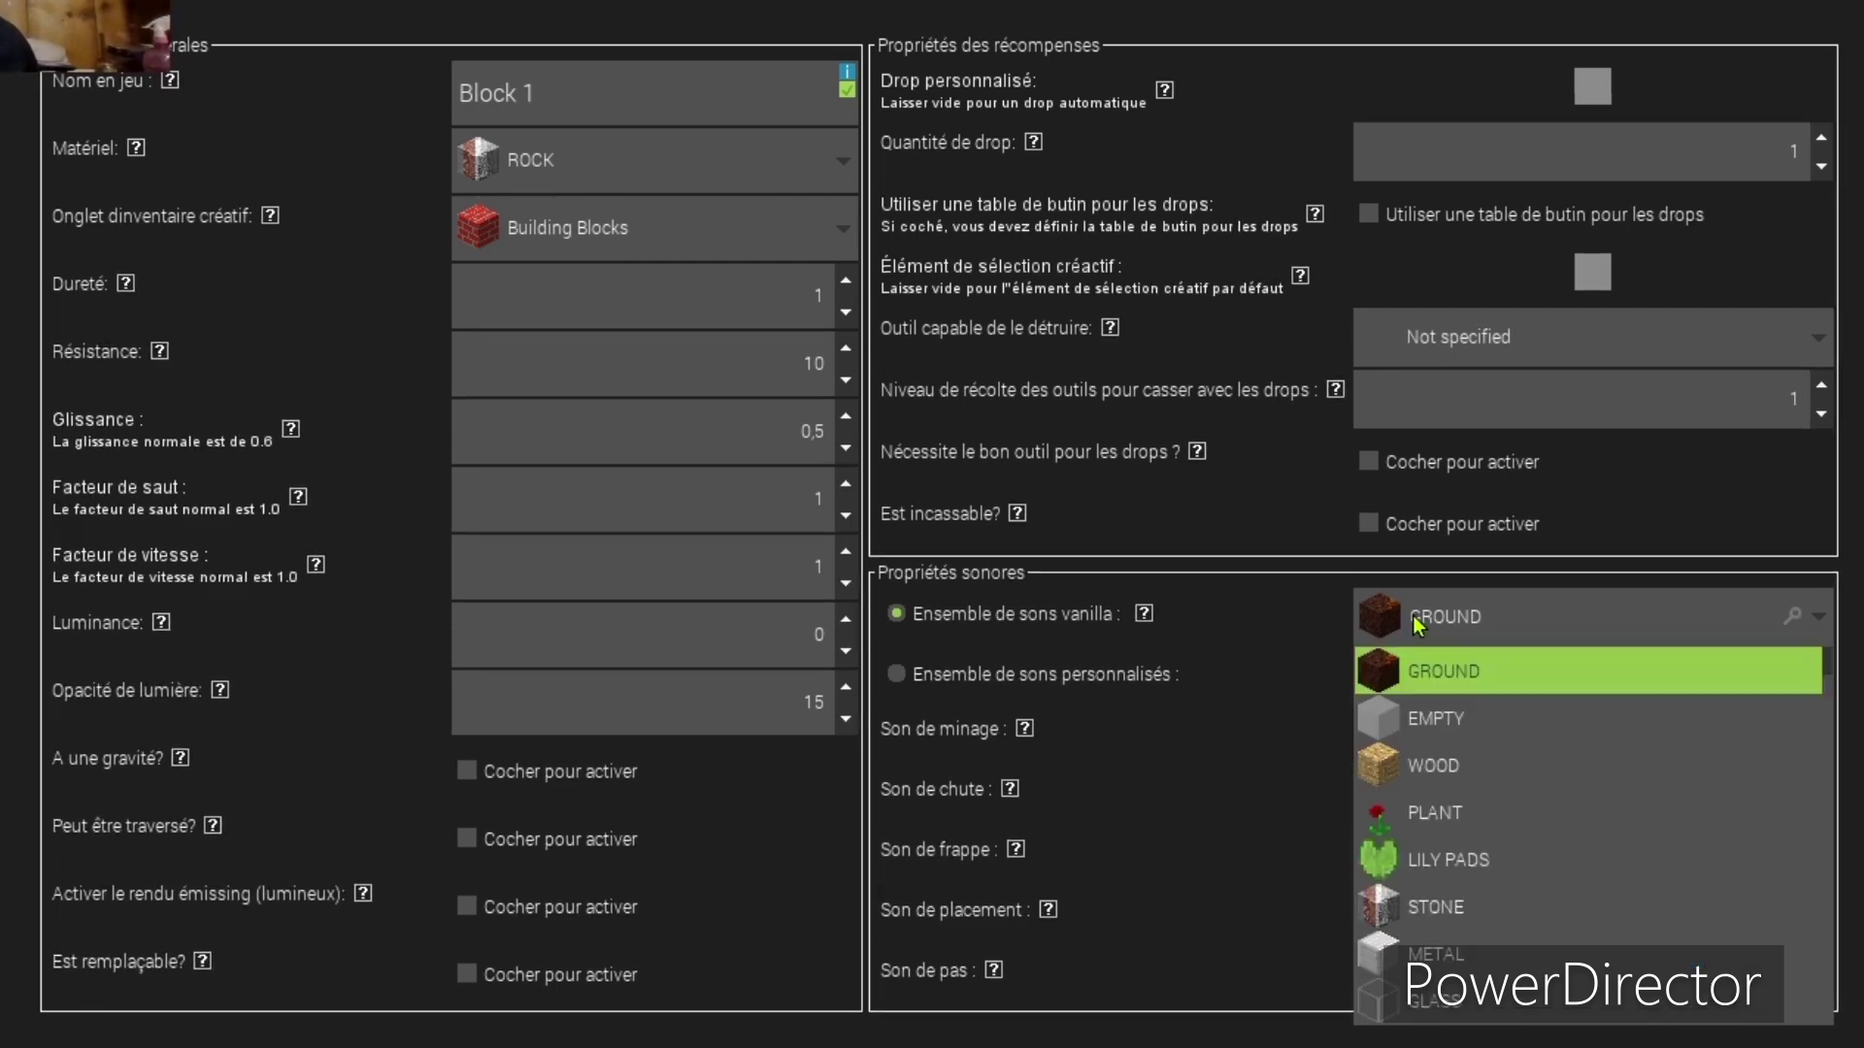
pyautogui.click(1516, 901)
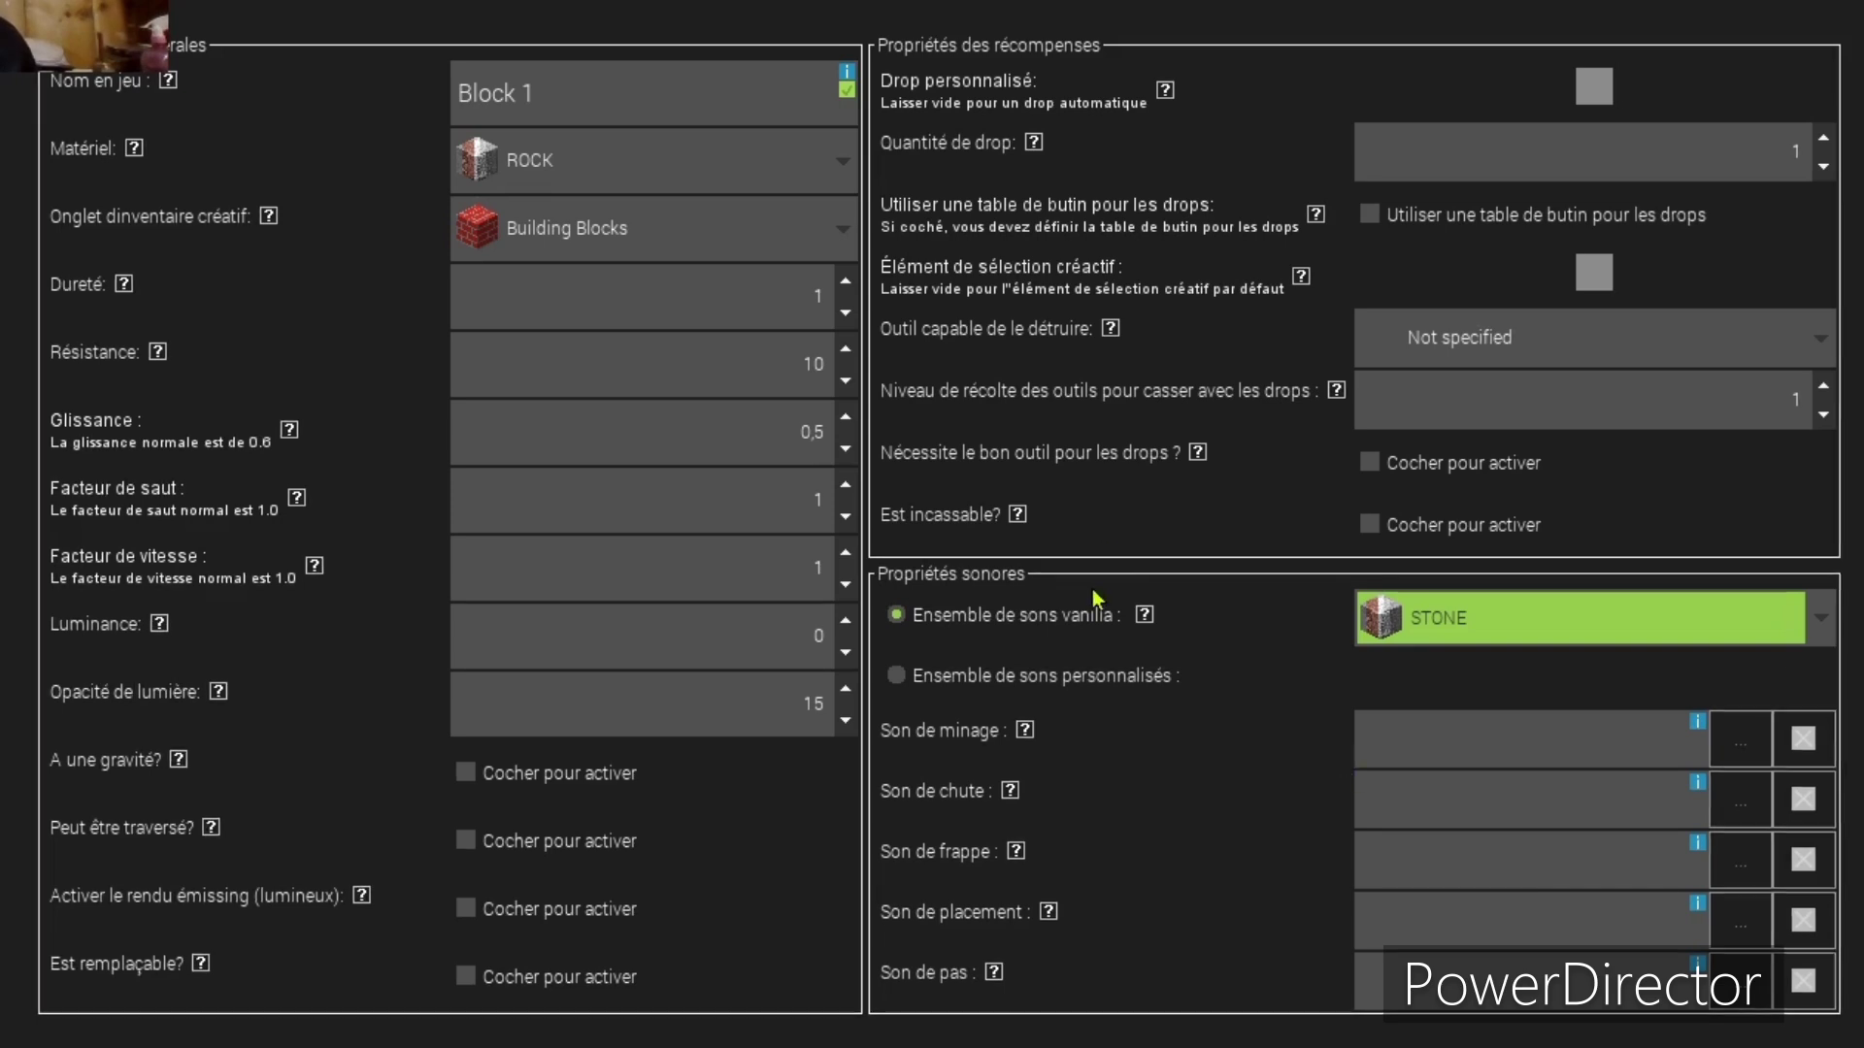
# Step: Try the custom sound set, filter the mining sounds by "stone", and return to the vanilla sound set
pyautogui.click(1082, 679)
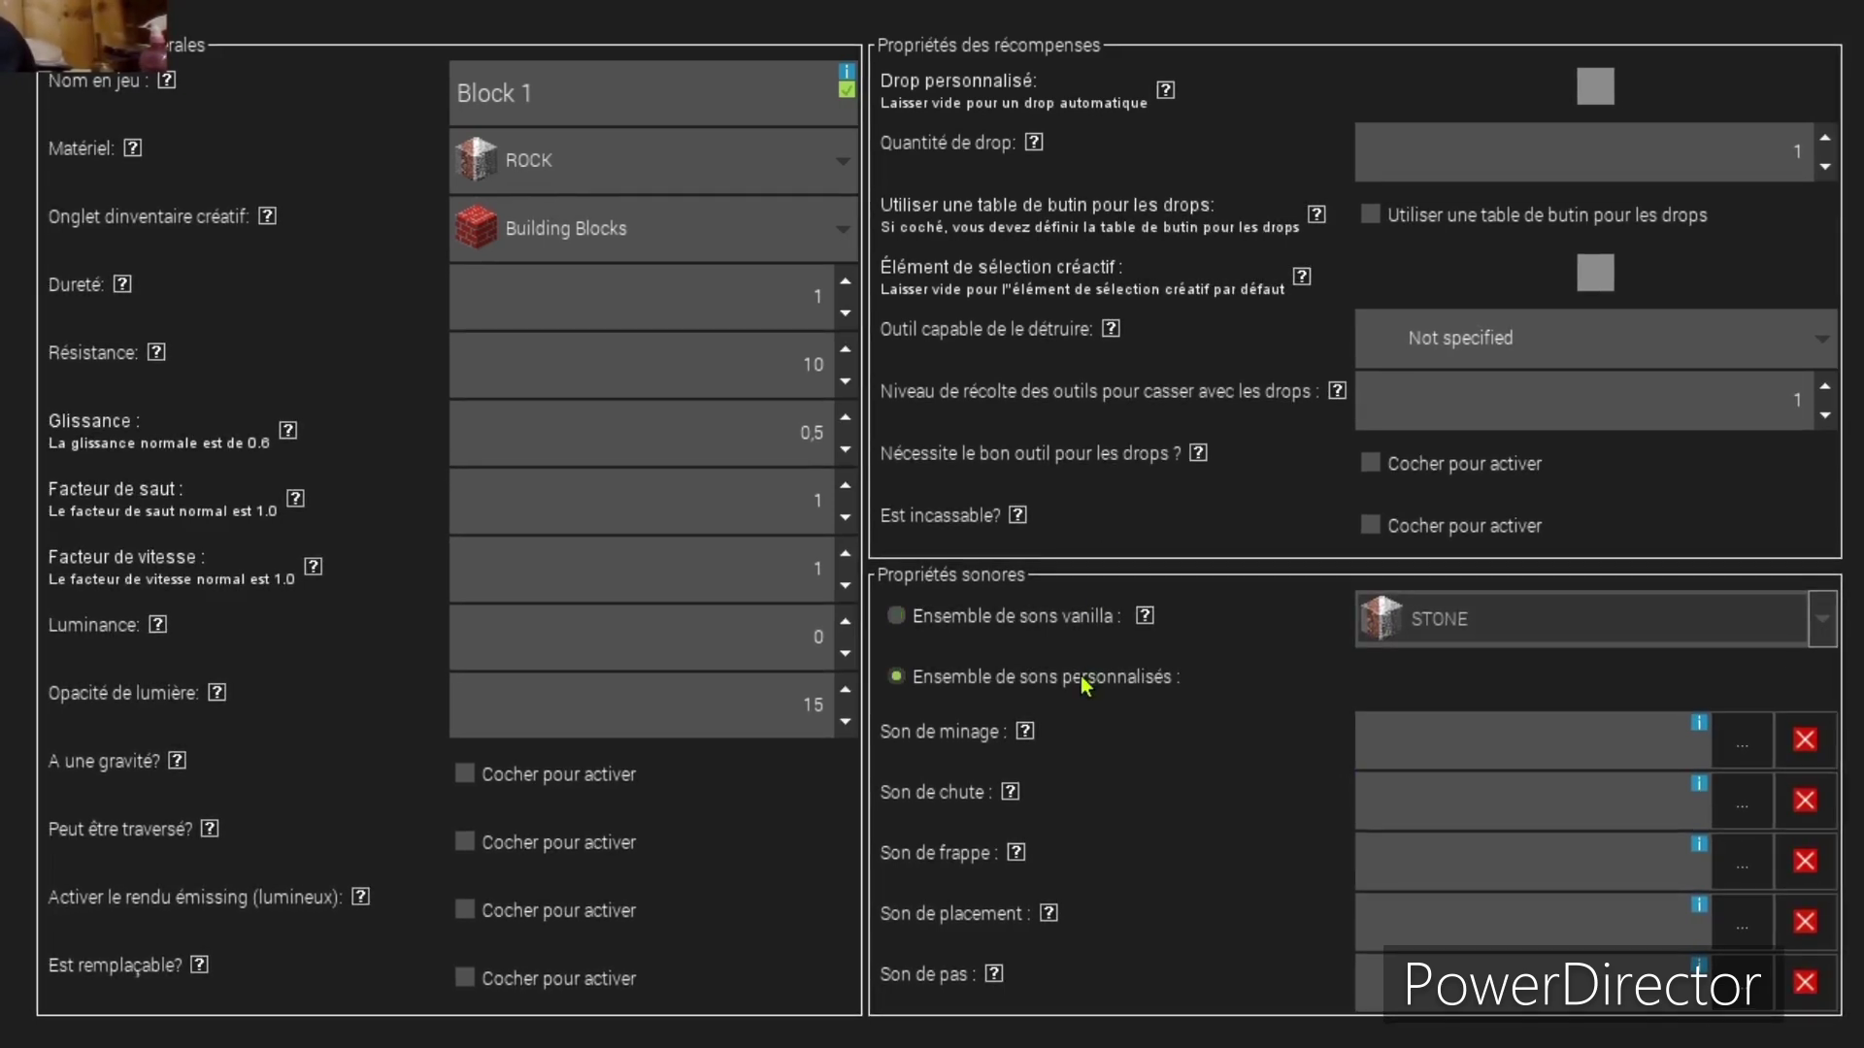
pyautogui.click(1742, 743)
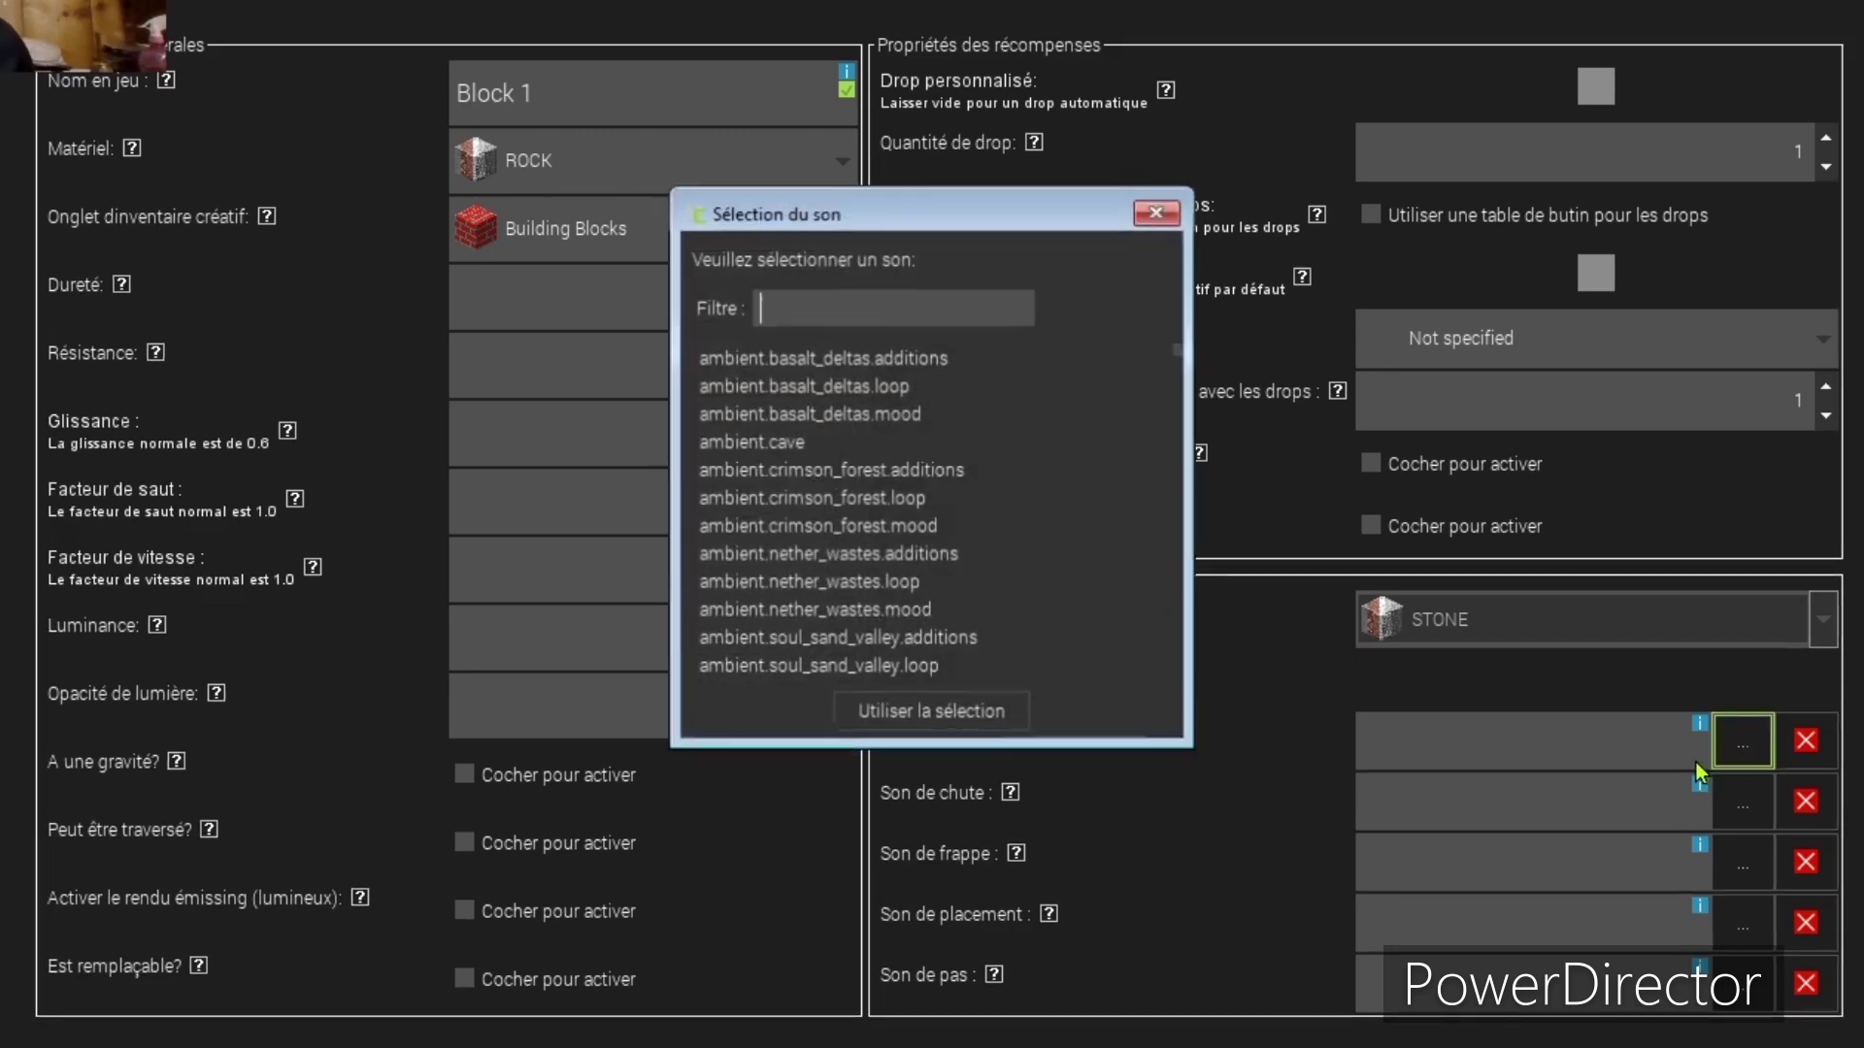
pyautogui.write('sto')
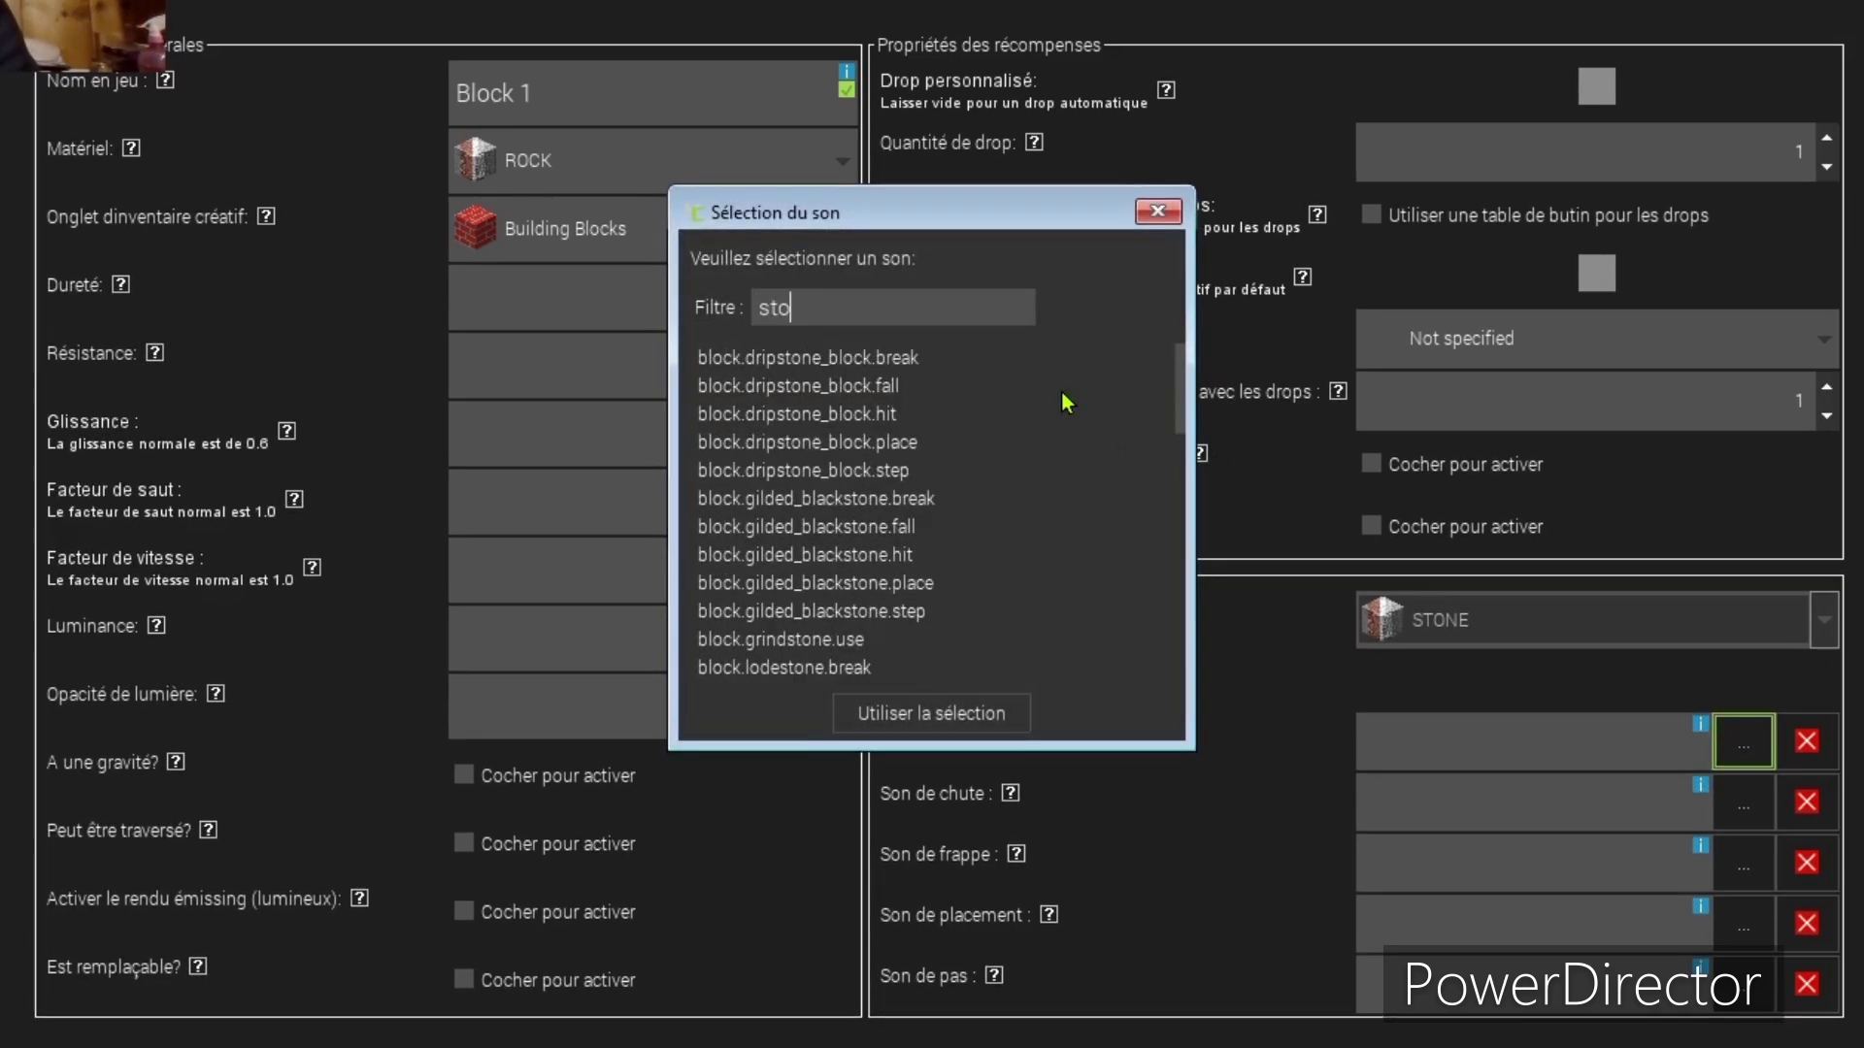
pyautogui.write('ne')
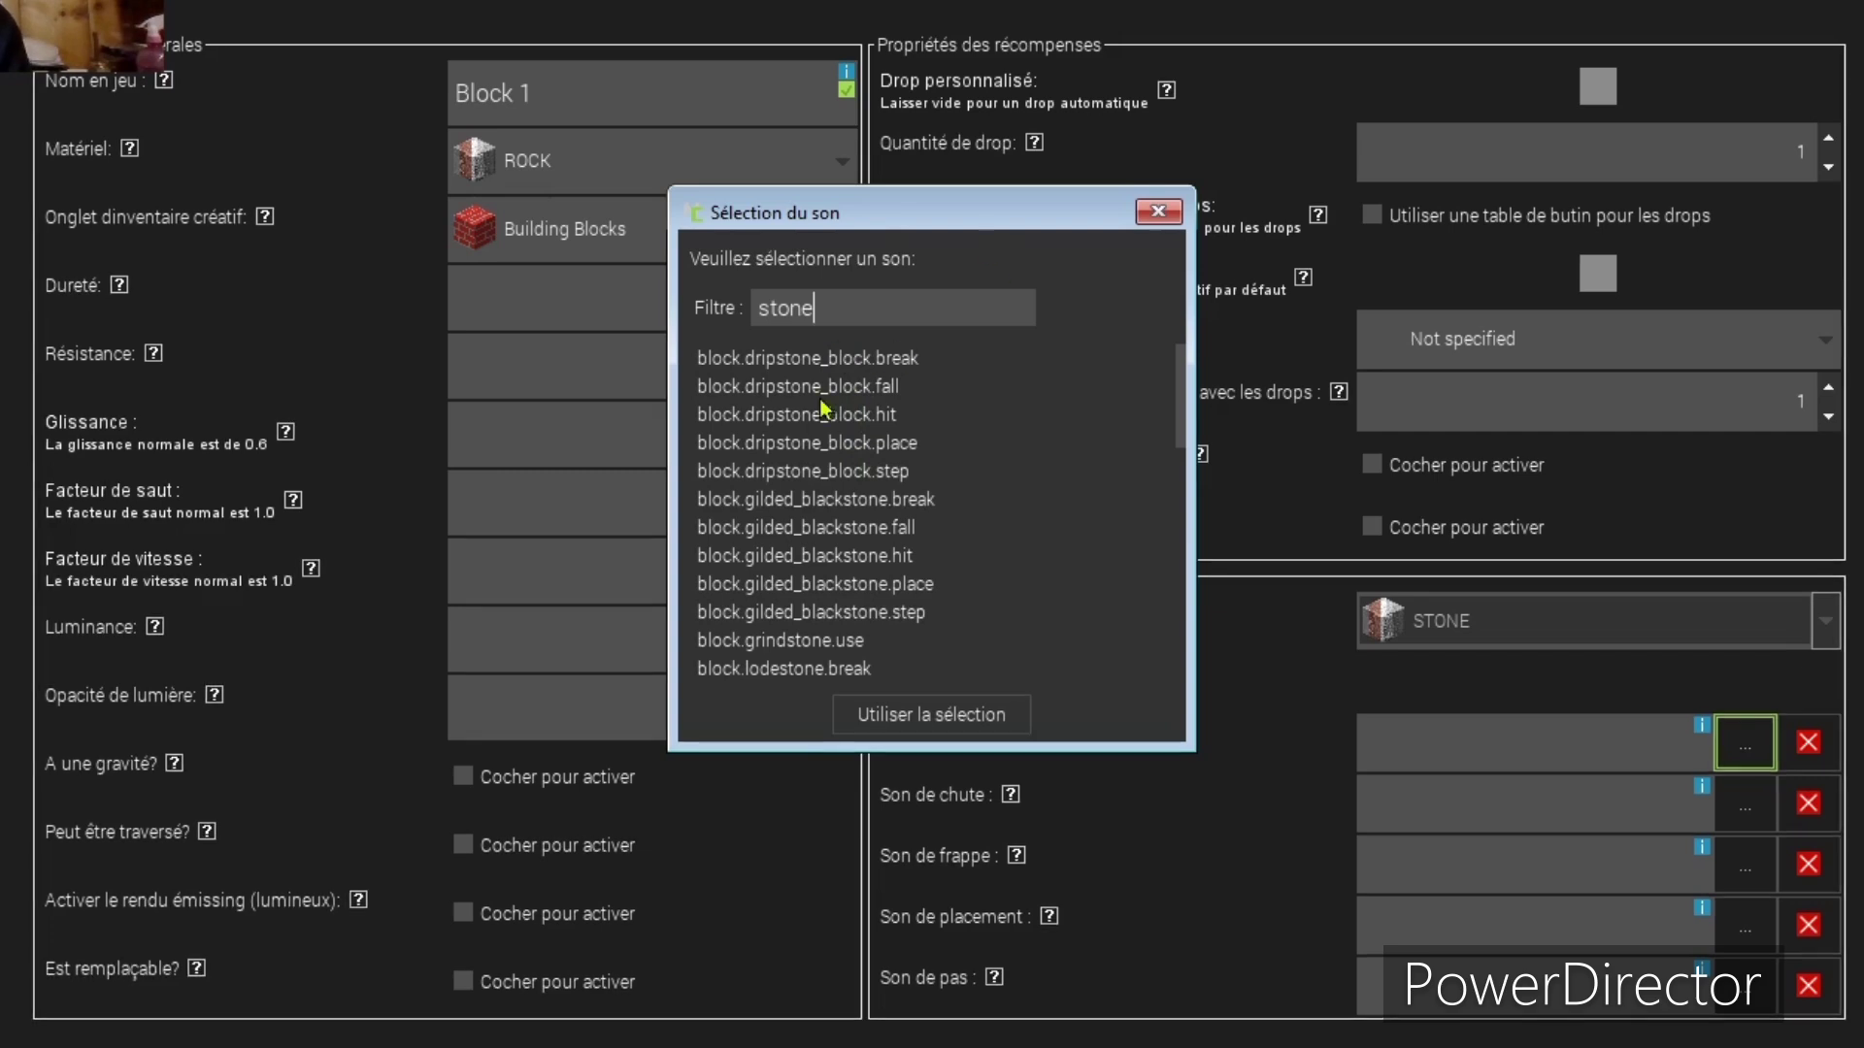
pyautogui.click(1158, 212)
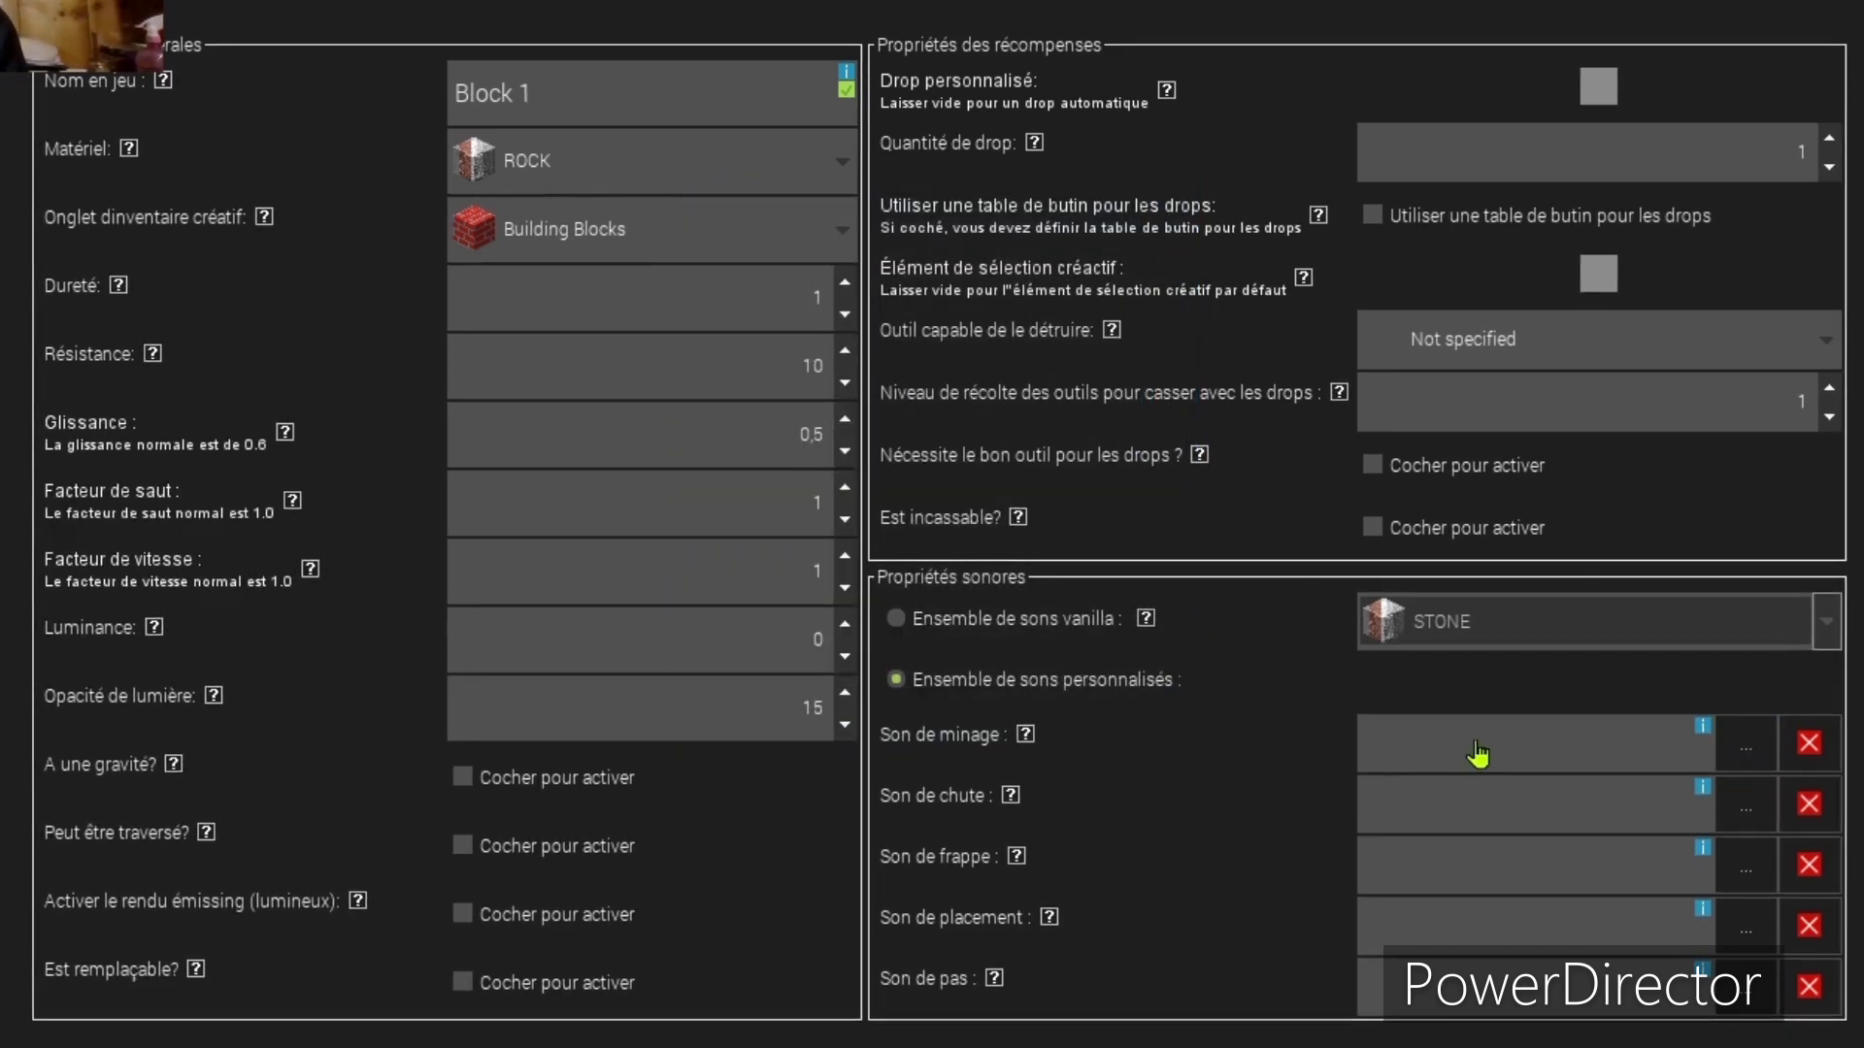
pyautogui.click(895, 618)
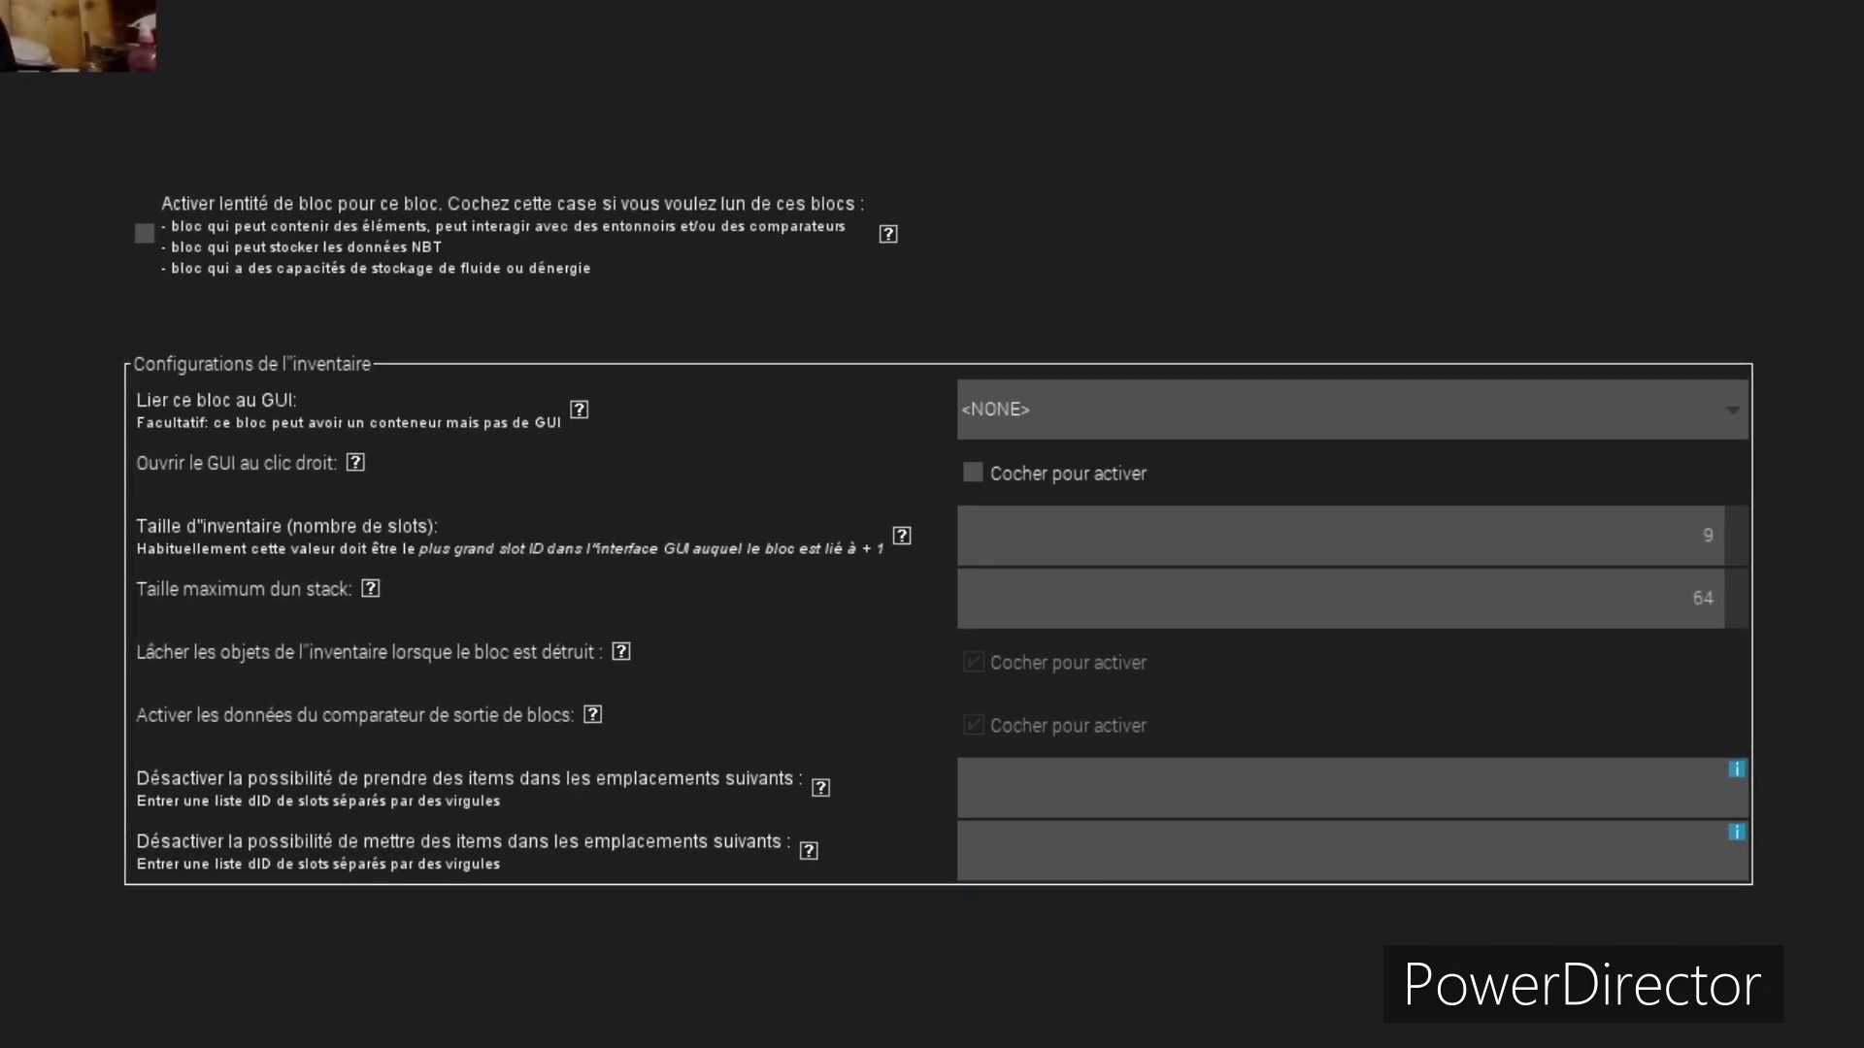
# Step: Examine the block's world generation settings and generation shape, switching ore generation on and back off
pyautogui.click(301, 1045)
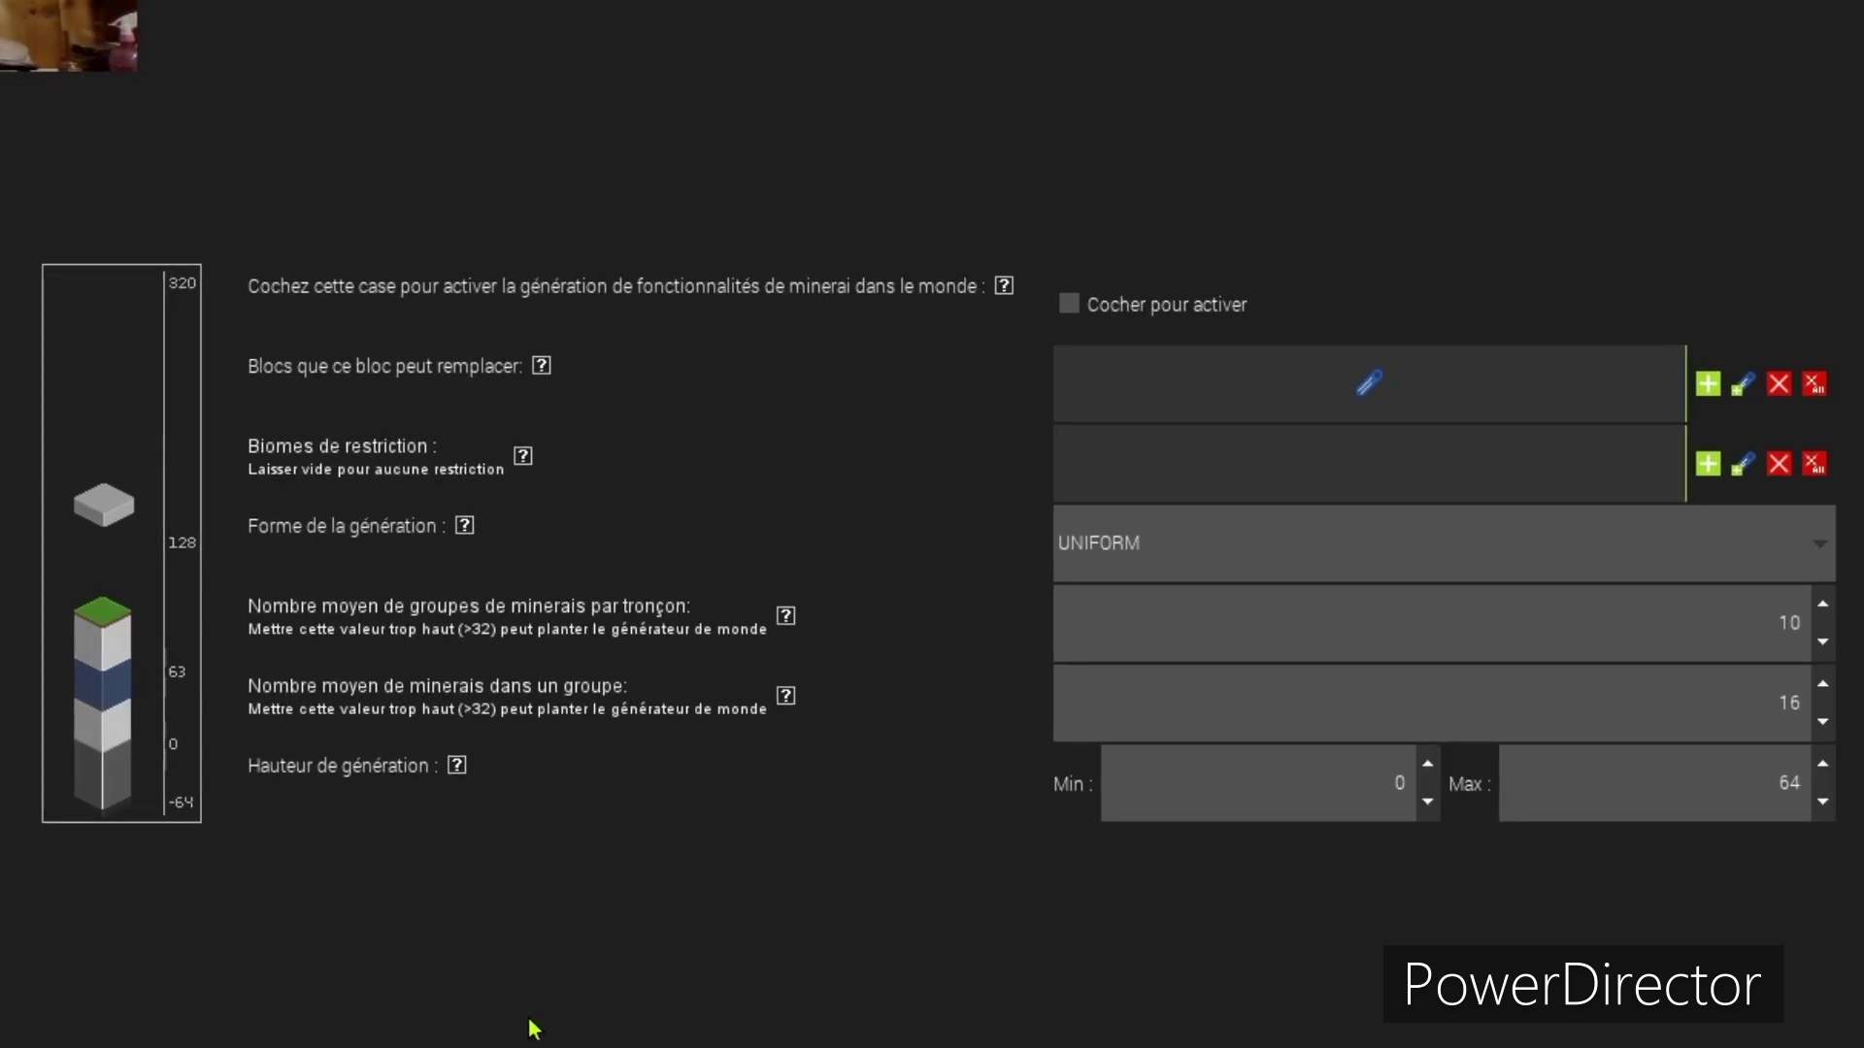
pyautogui.click(1129, 311)
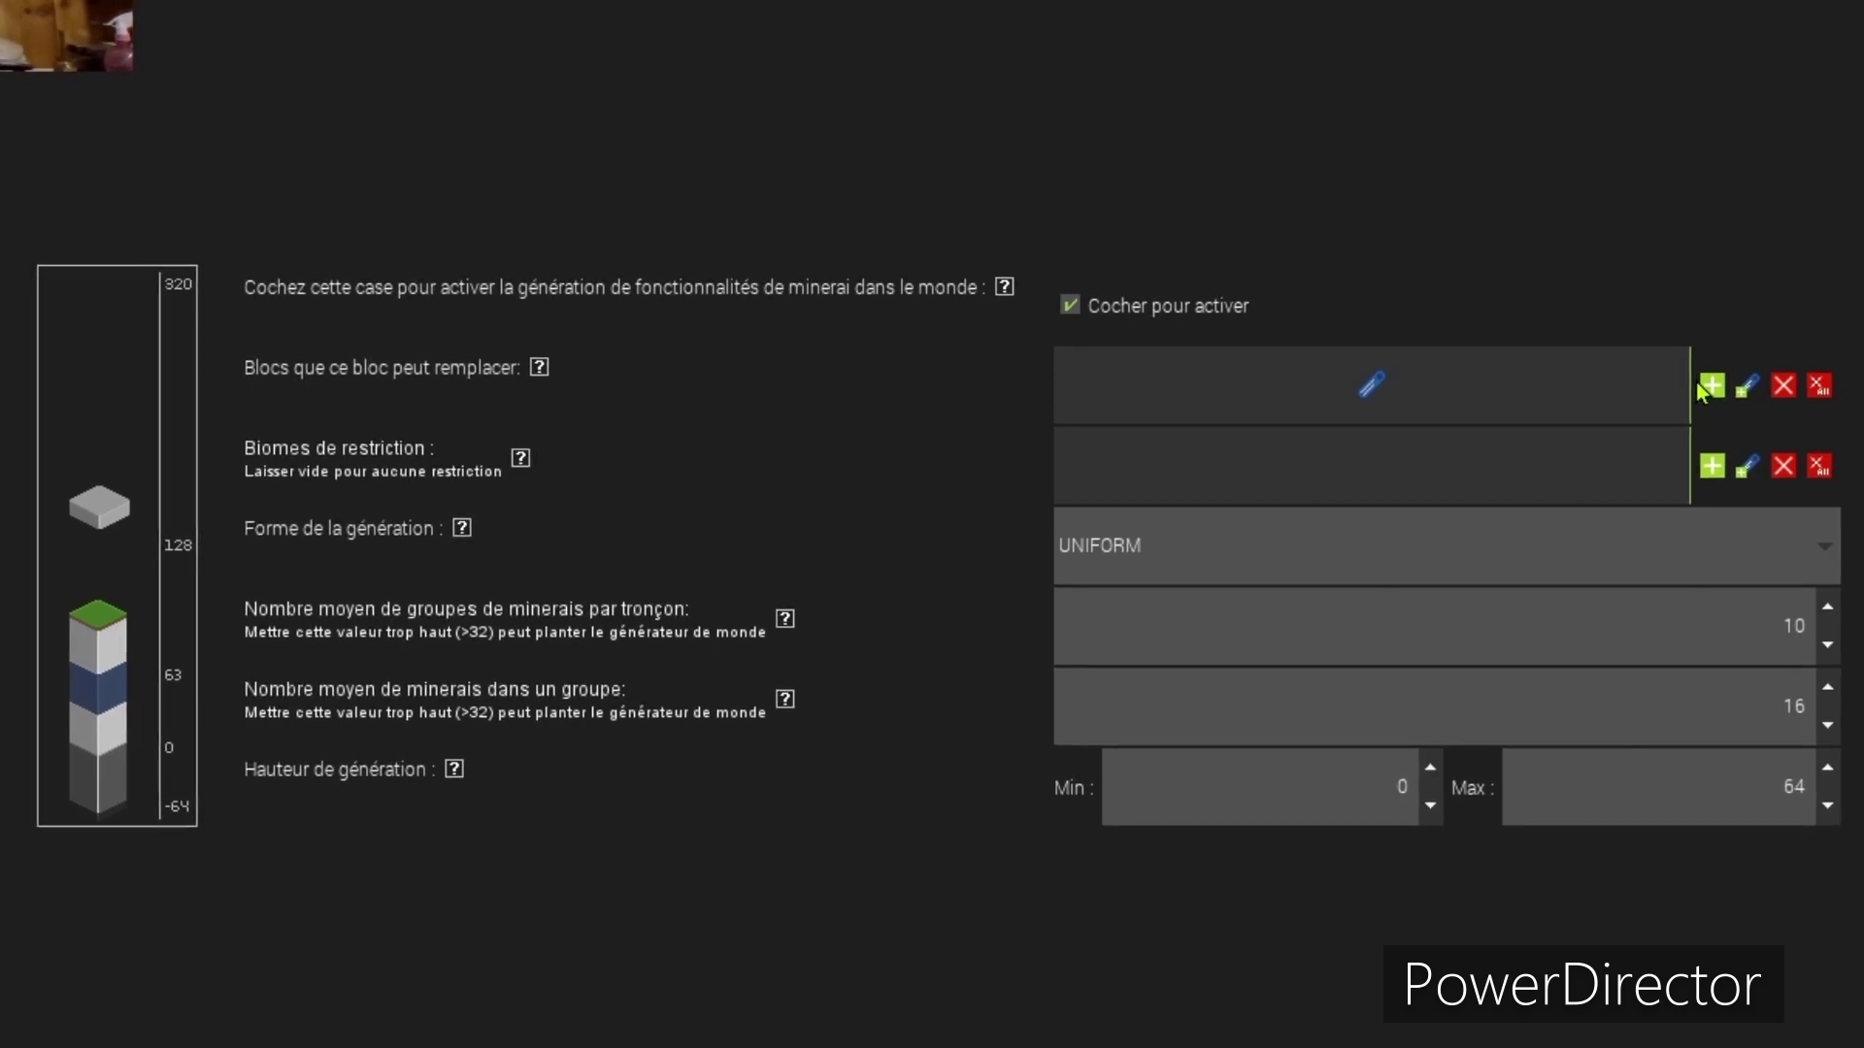
pyautogui.click(1277, 314)
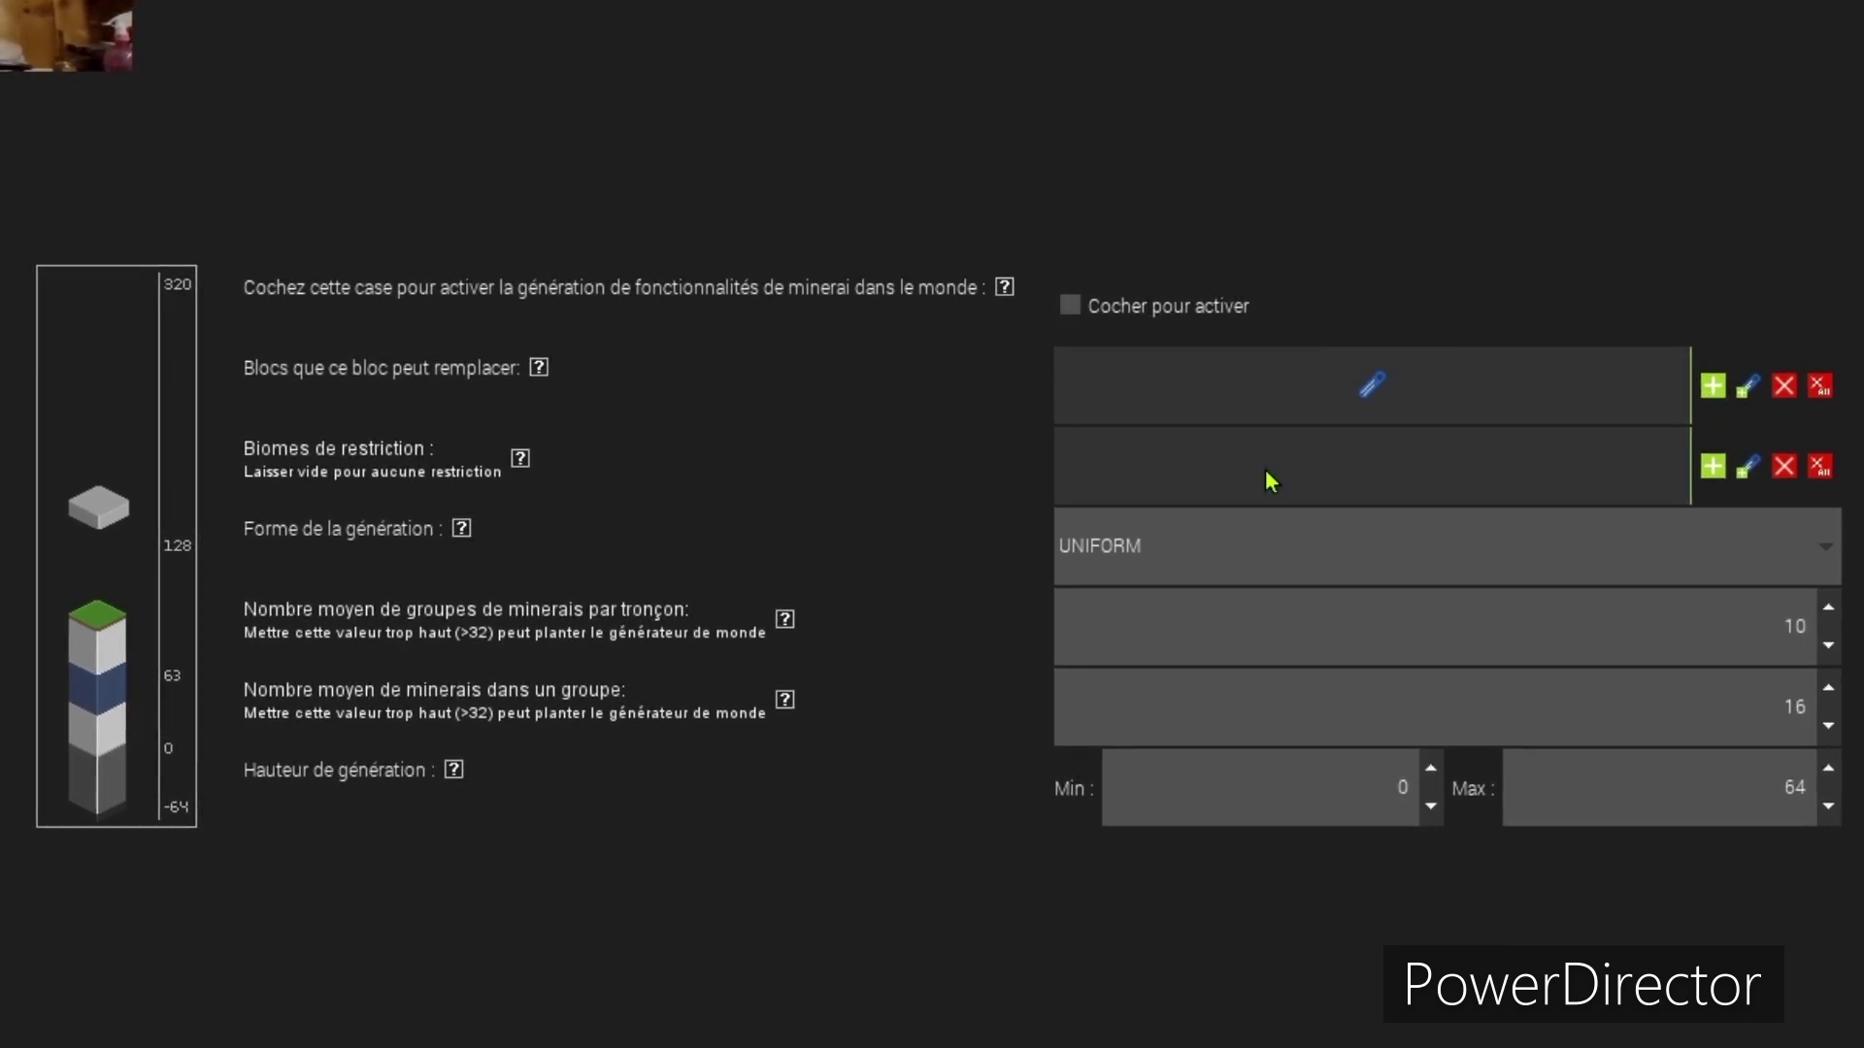
pyautogui.click(1301, 544)
pyautogui.click(1219, 572)
pyautogui.click(1223, 670)
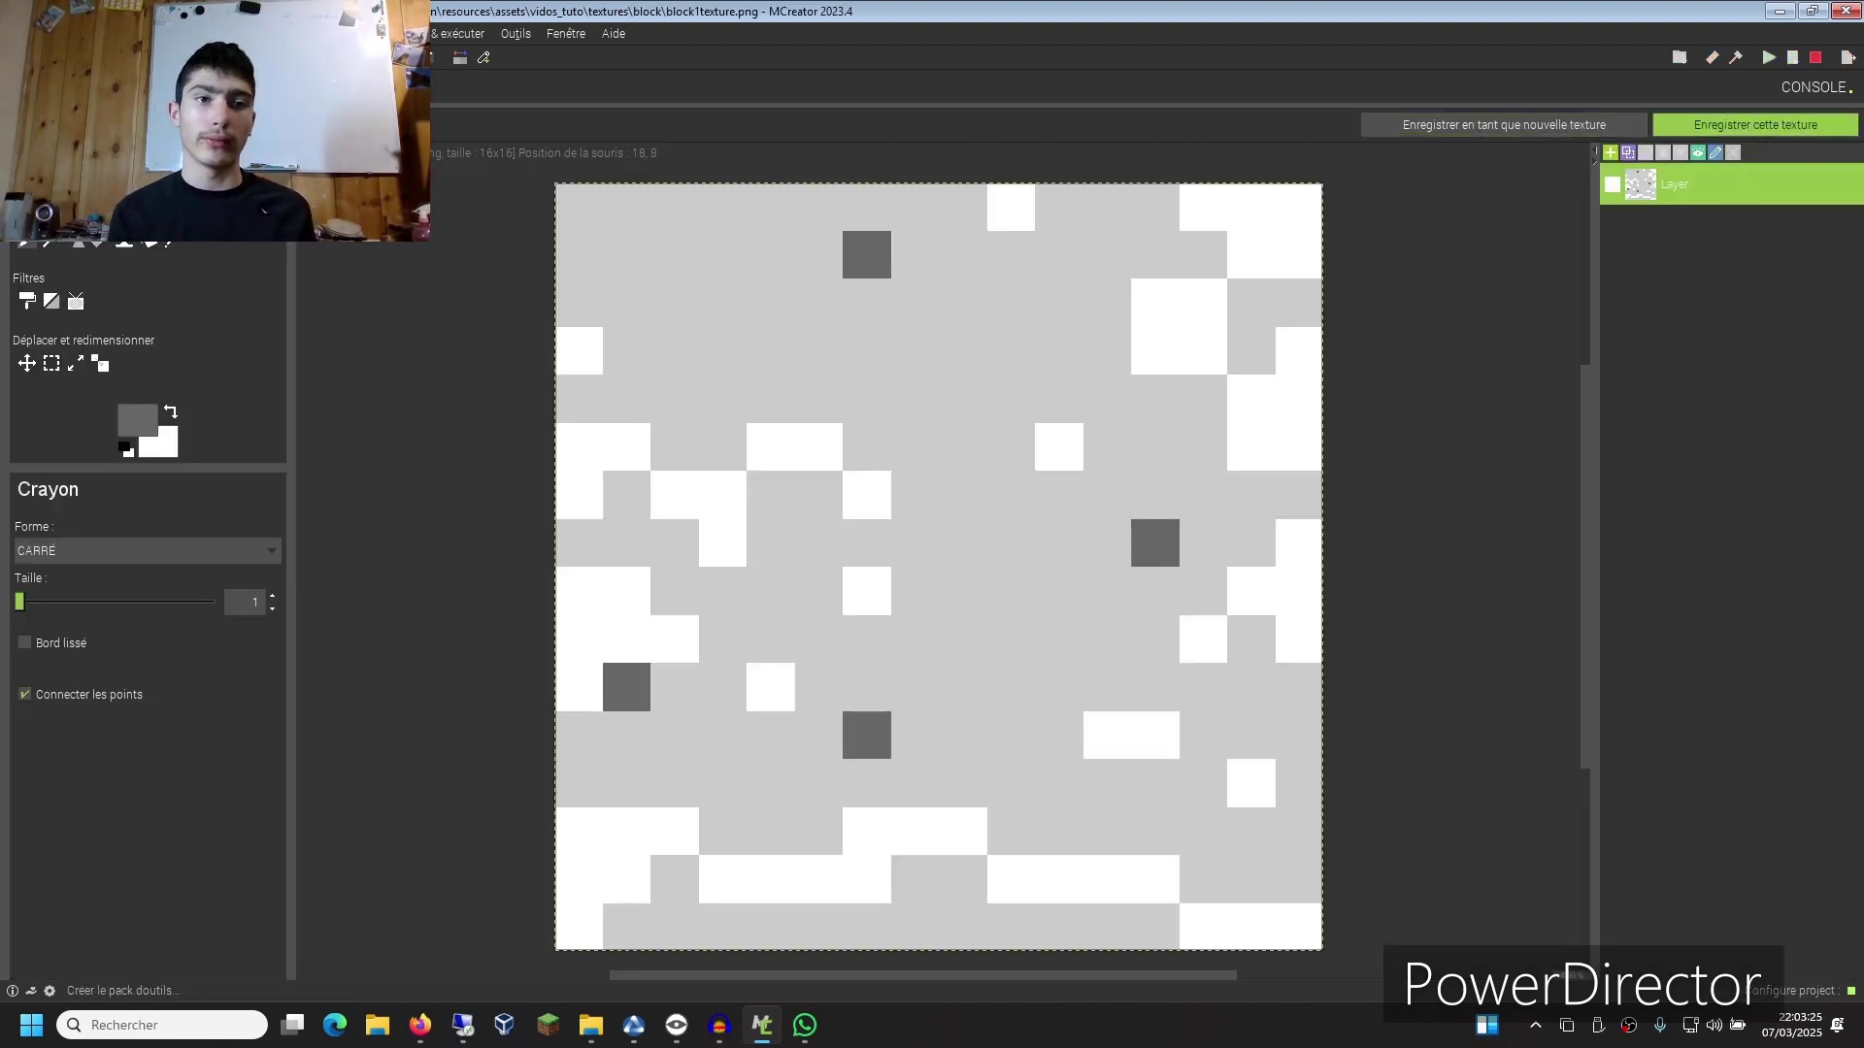
# Step: Return from the texture editor to the mod workspace and launch the Minecraft test client
pyautogui.click(73, 88)
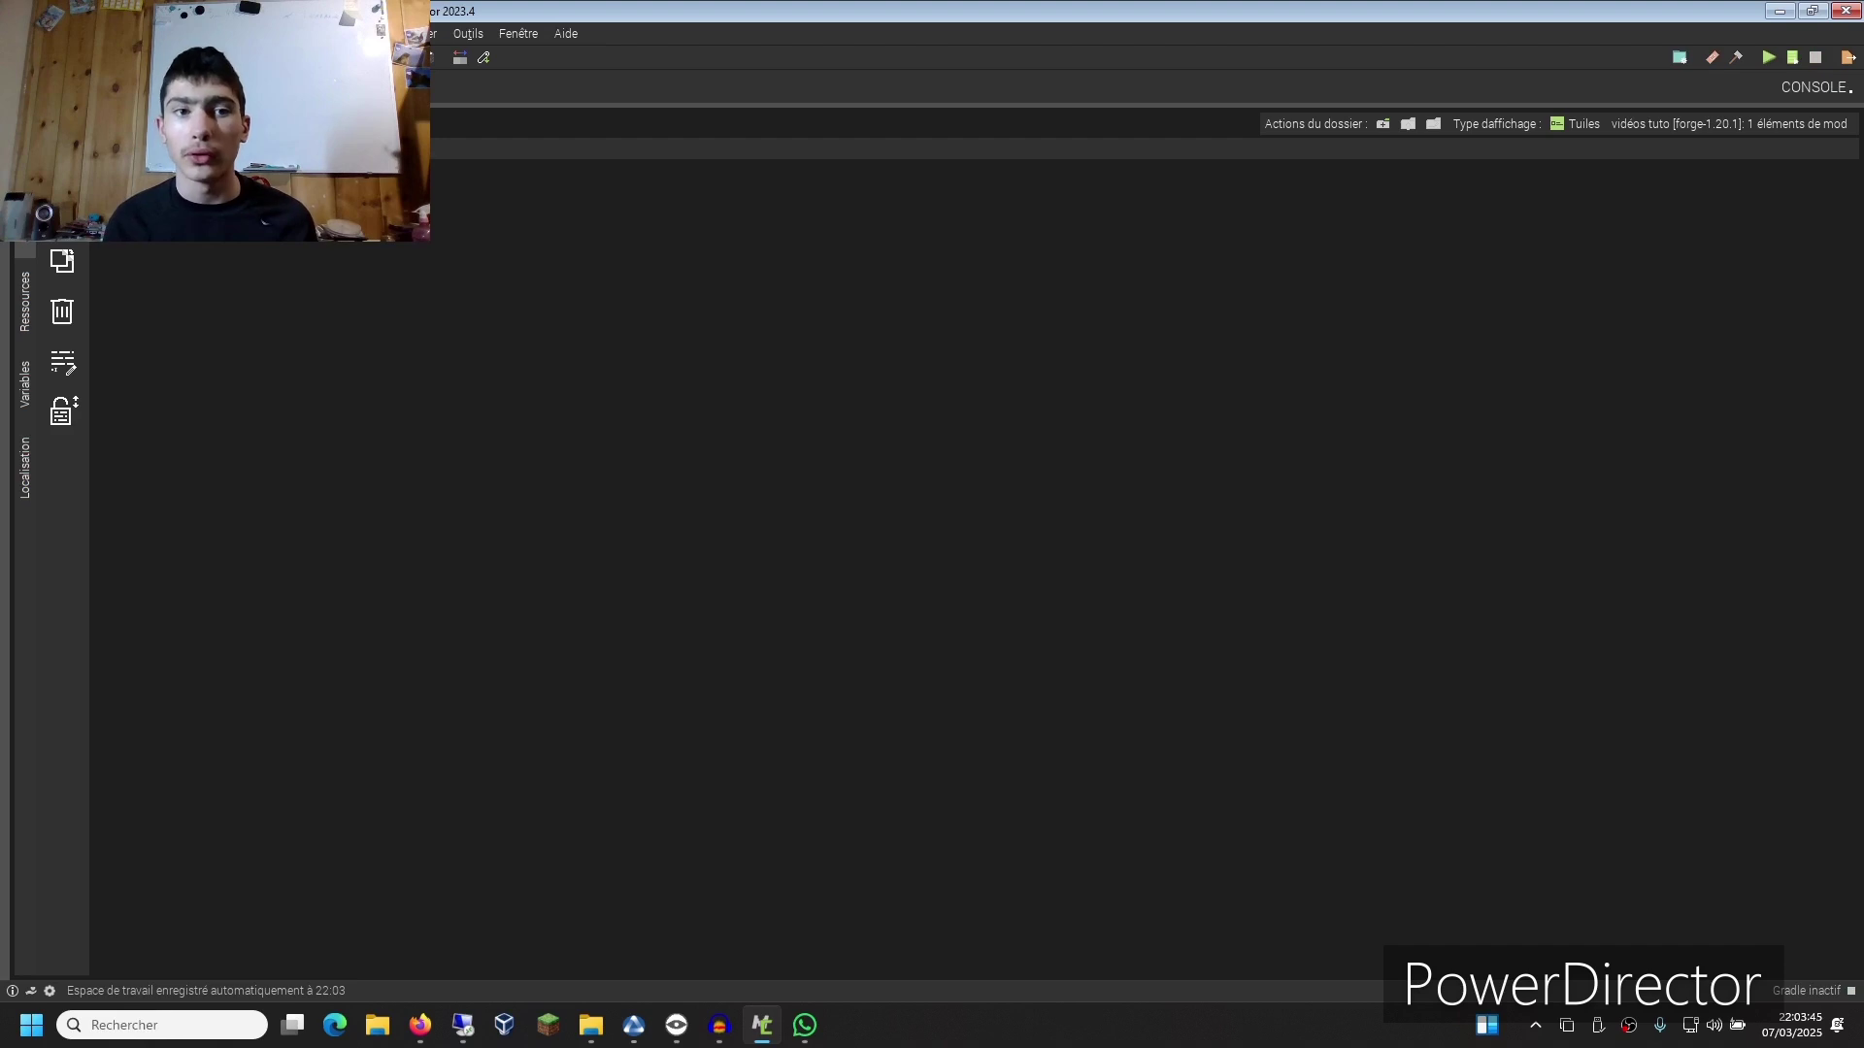
pyautogui.click(1774, 66)
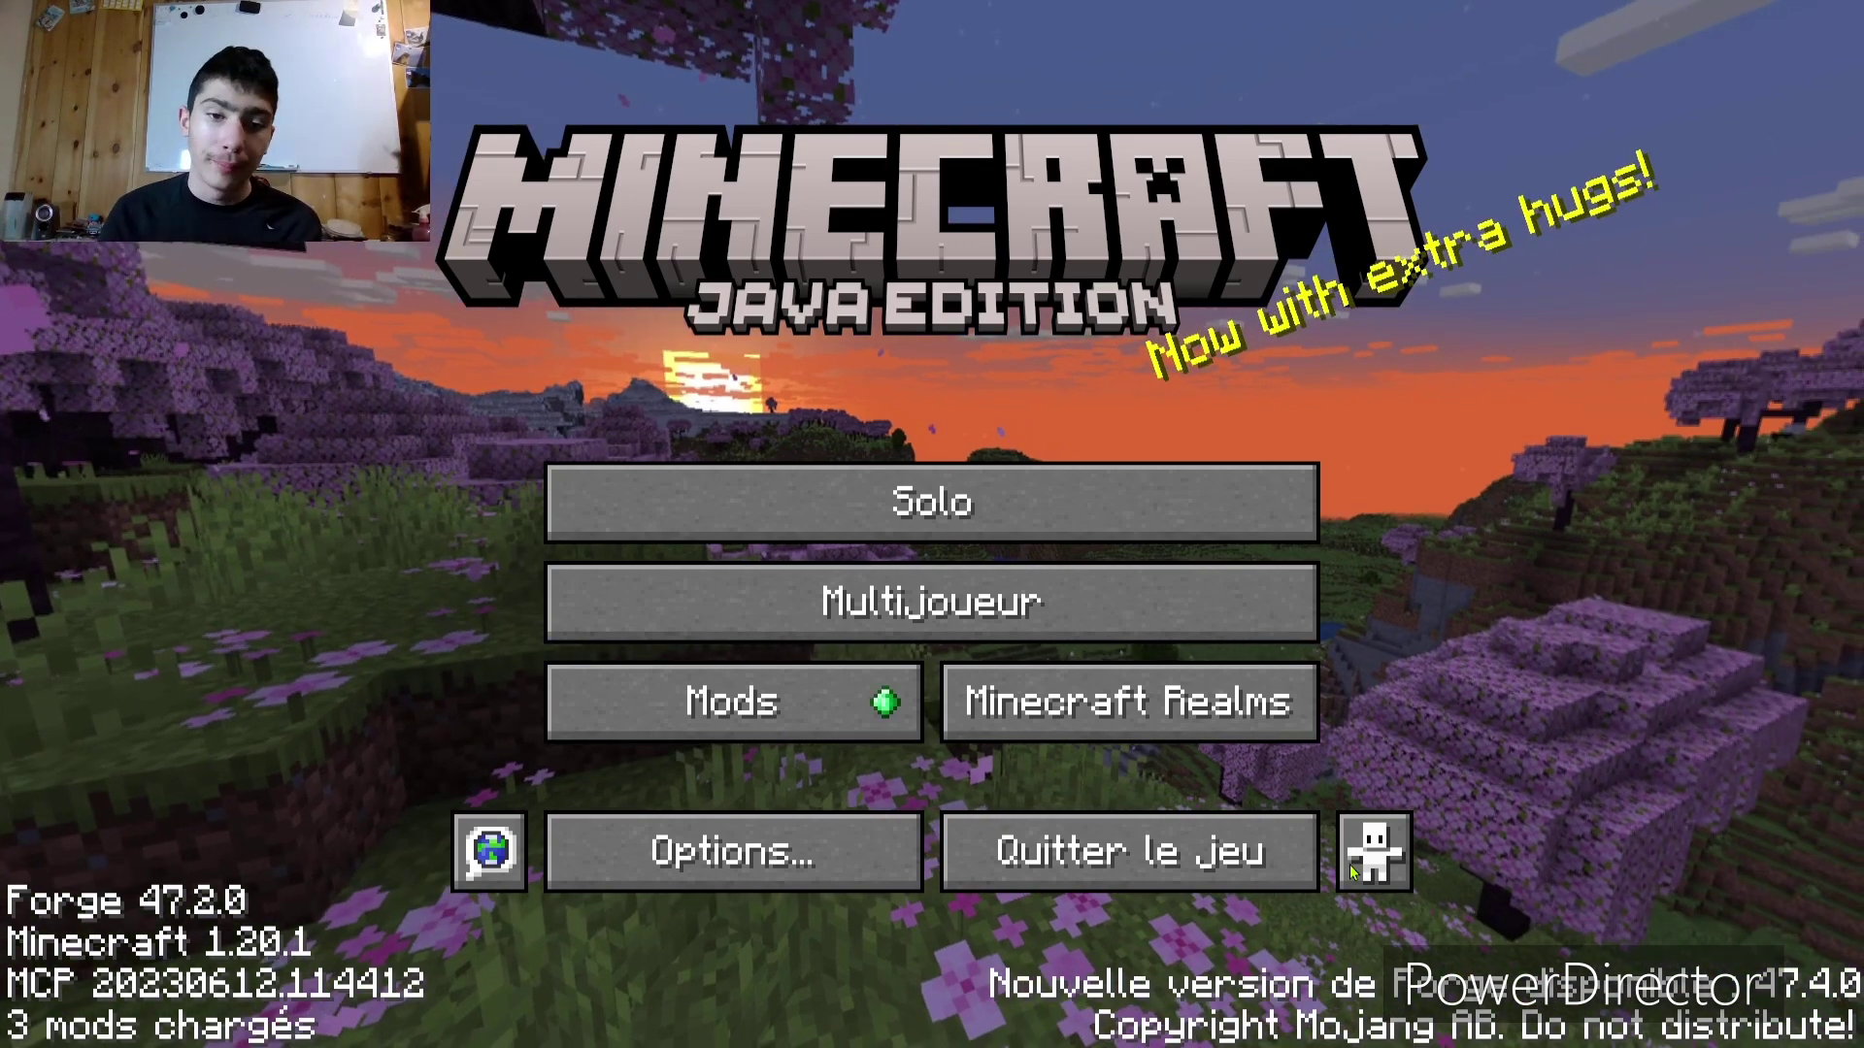
# Step: Turn the music volume all the way down in the sound options and return to the title screen
pyautogui.click(733, 851)
pyautogui.click(1241, 389)
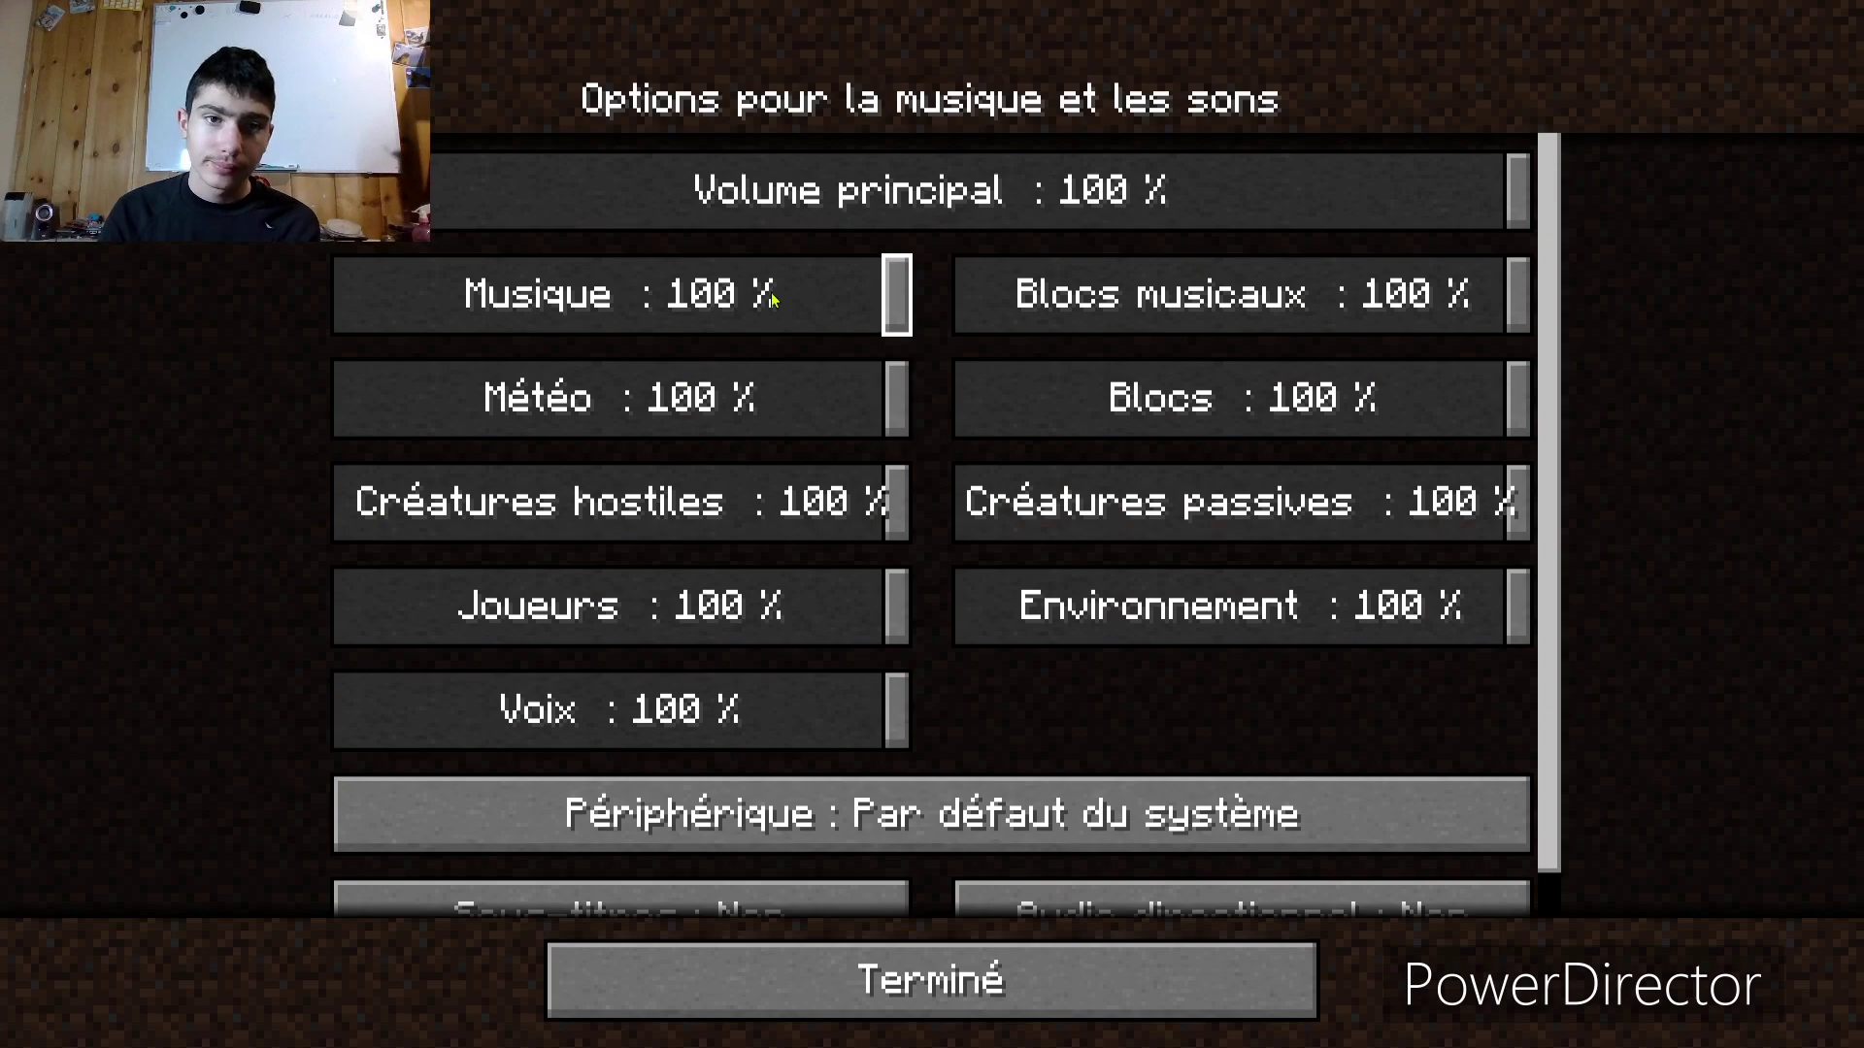
pyautogui.moveTo(895, 294); pyautogui.dragTo(340, 296)
pyautogui.click(790, 1010)
pyautogui.press('Escape')
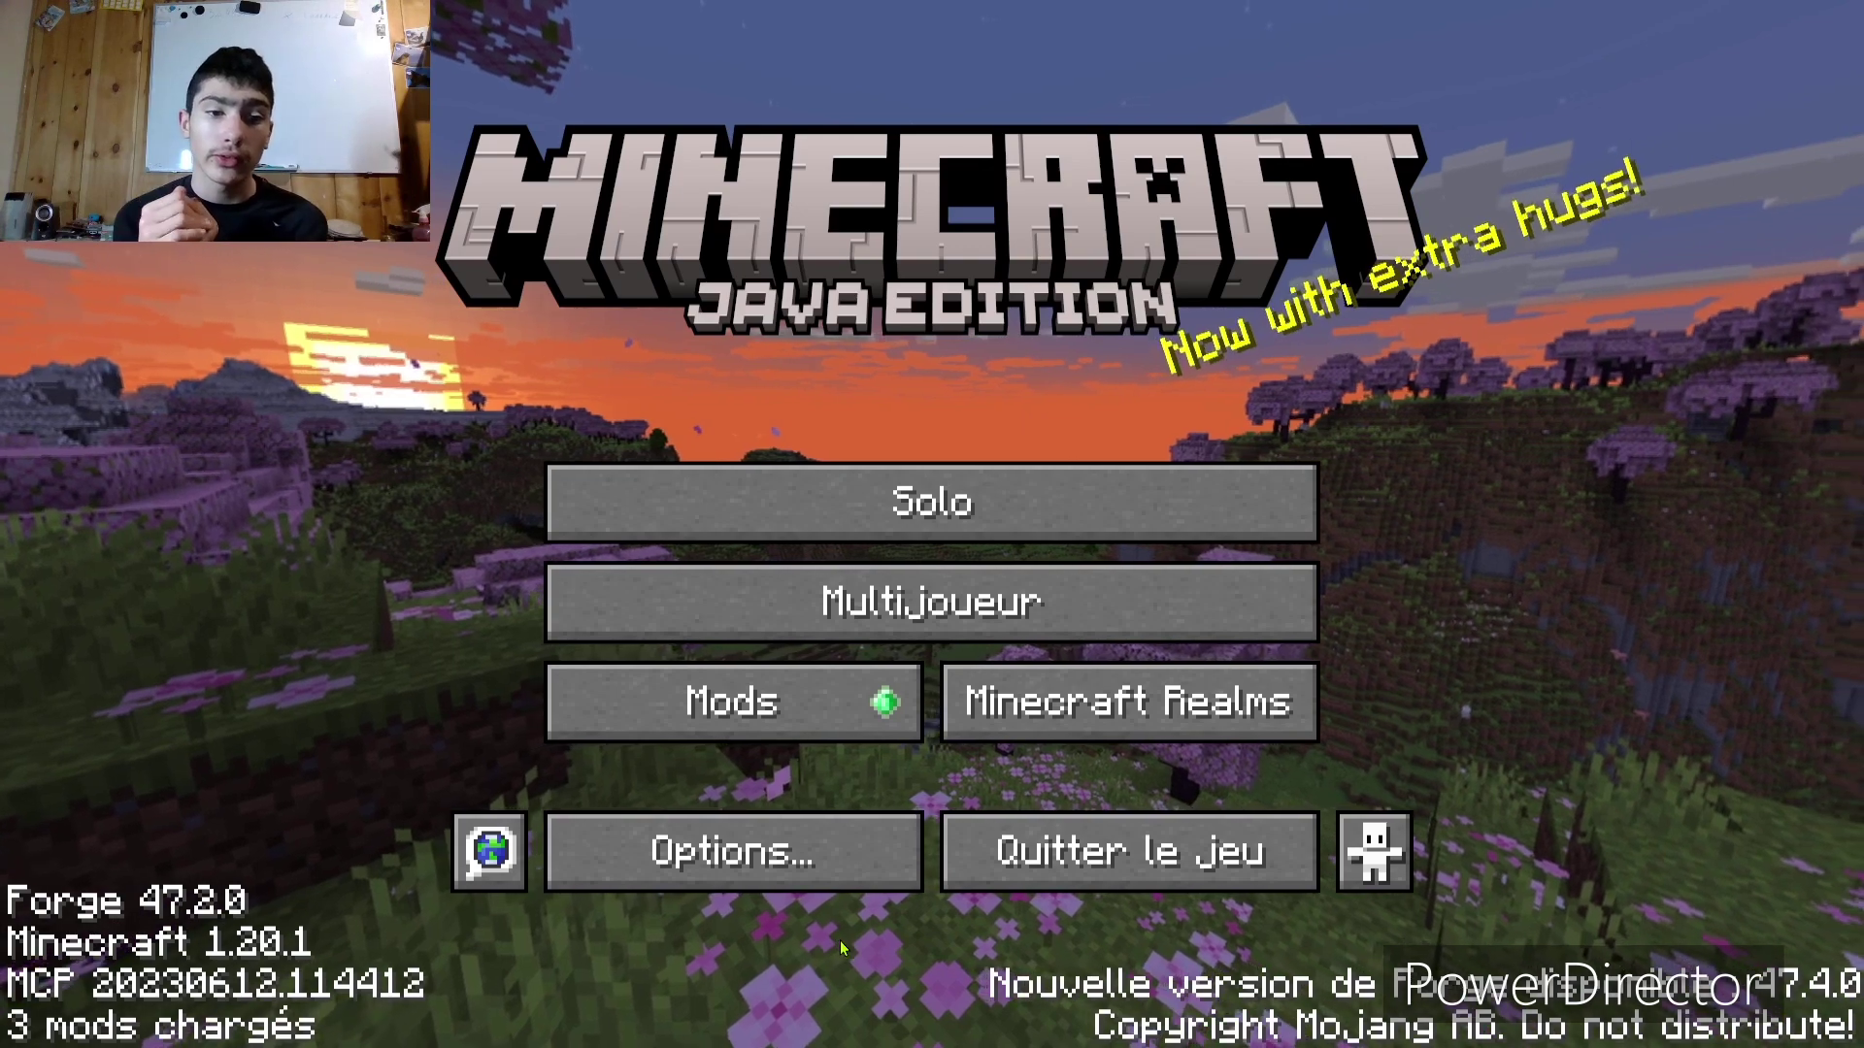
# Step: Start a new single-player world and name it "Test n°1"
pyautogui.click(964, 527)
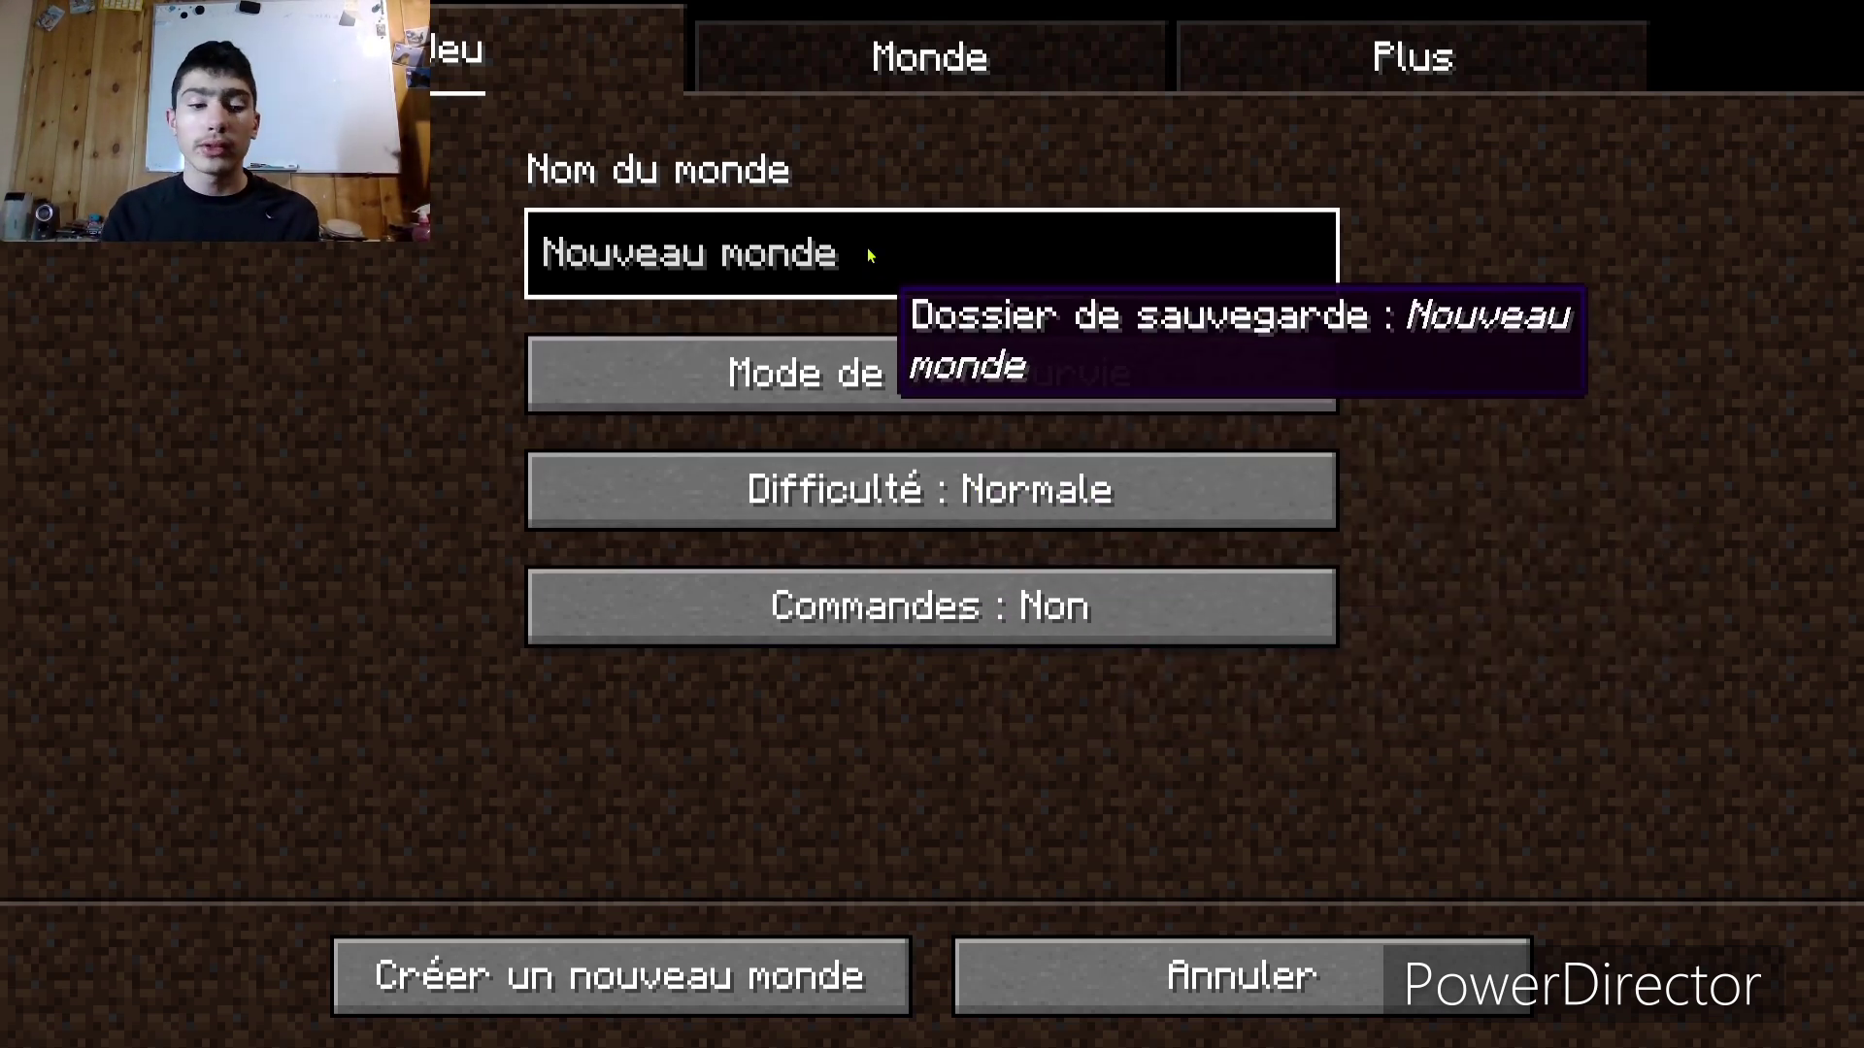
pyautogui.hotkey('ctrl', 'a')
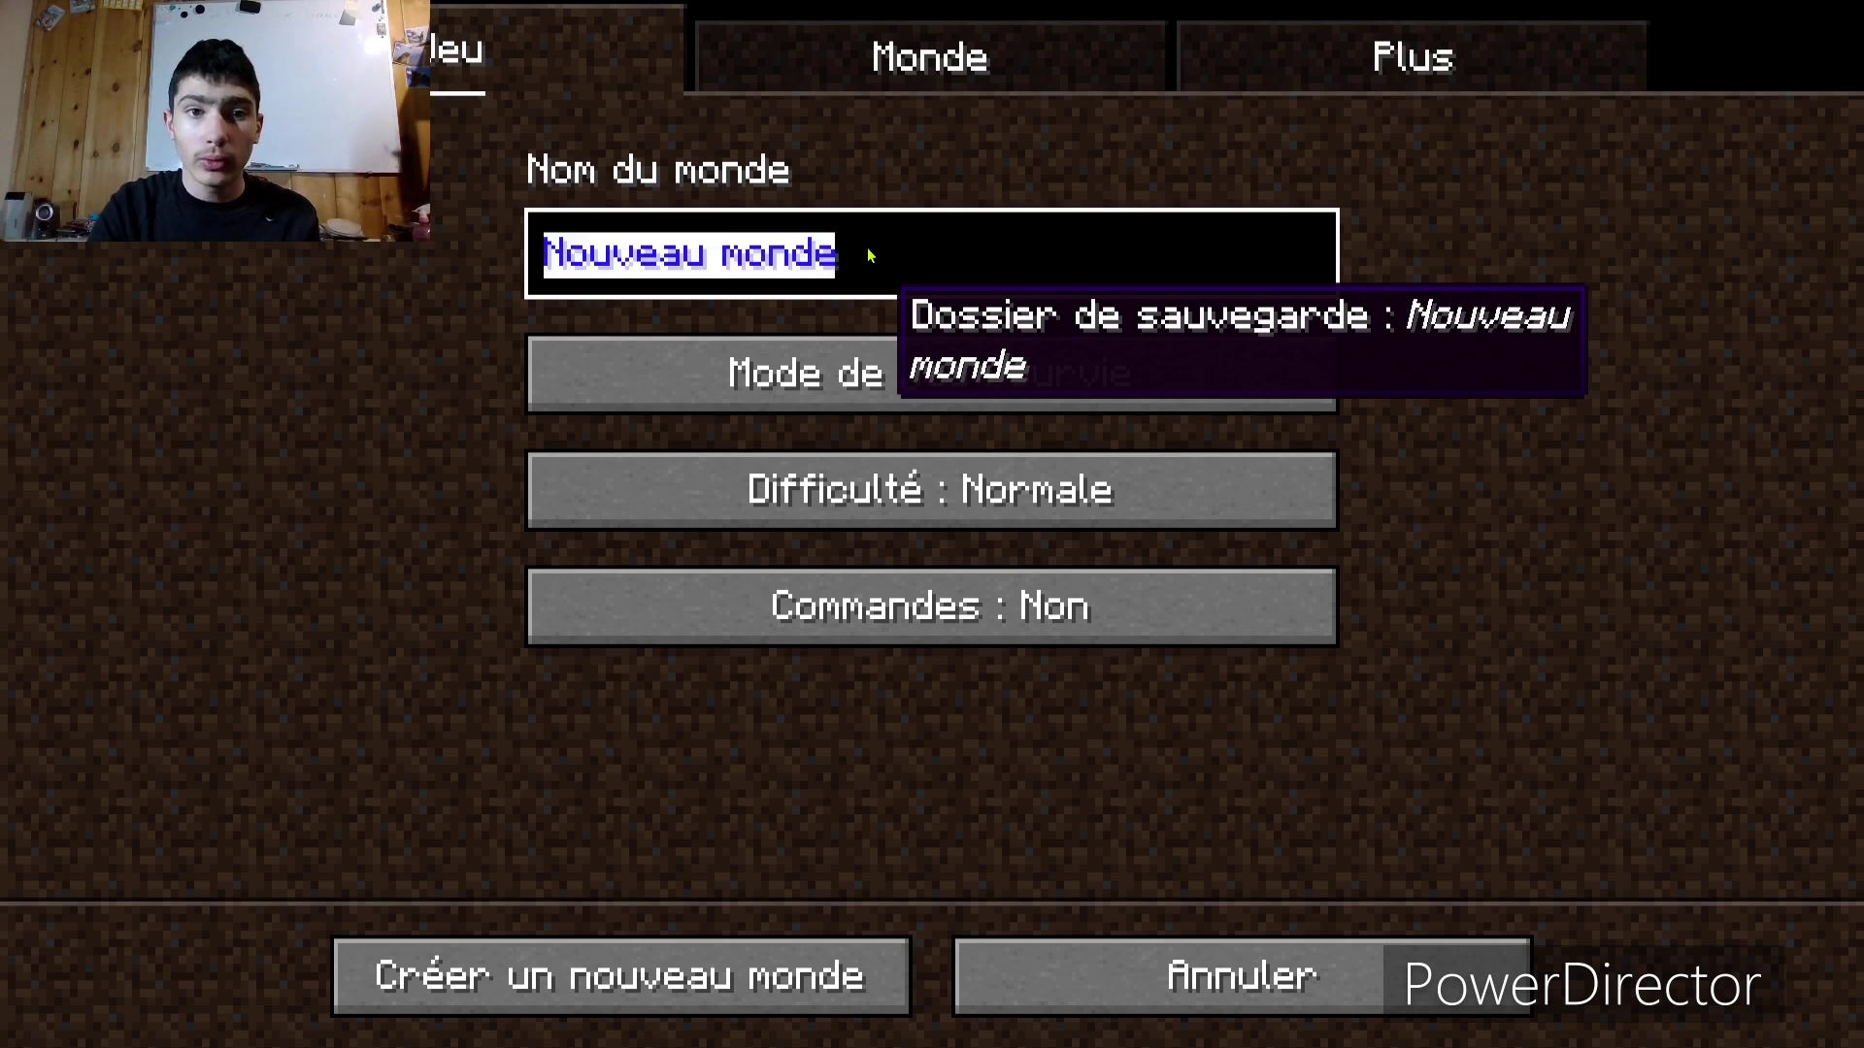
pyautogui.press('BackSpace')
pyautogui.write('Test')
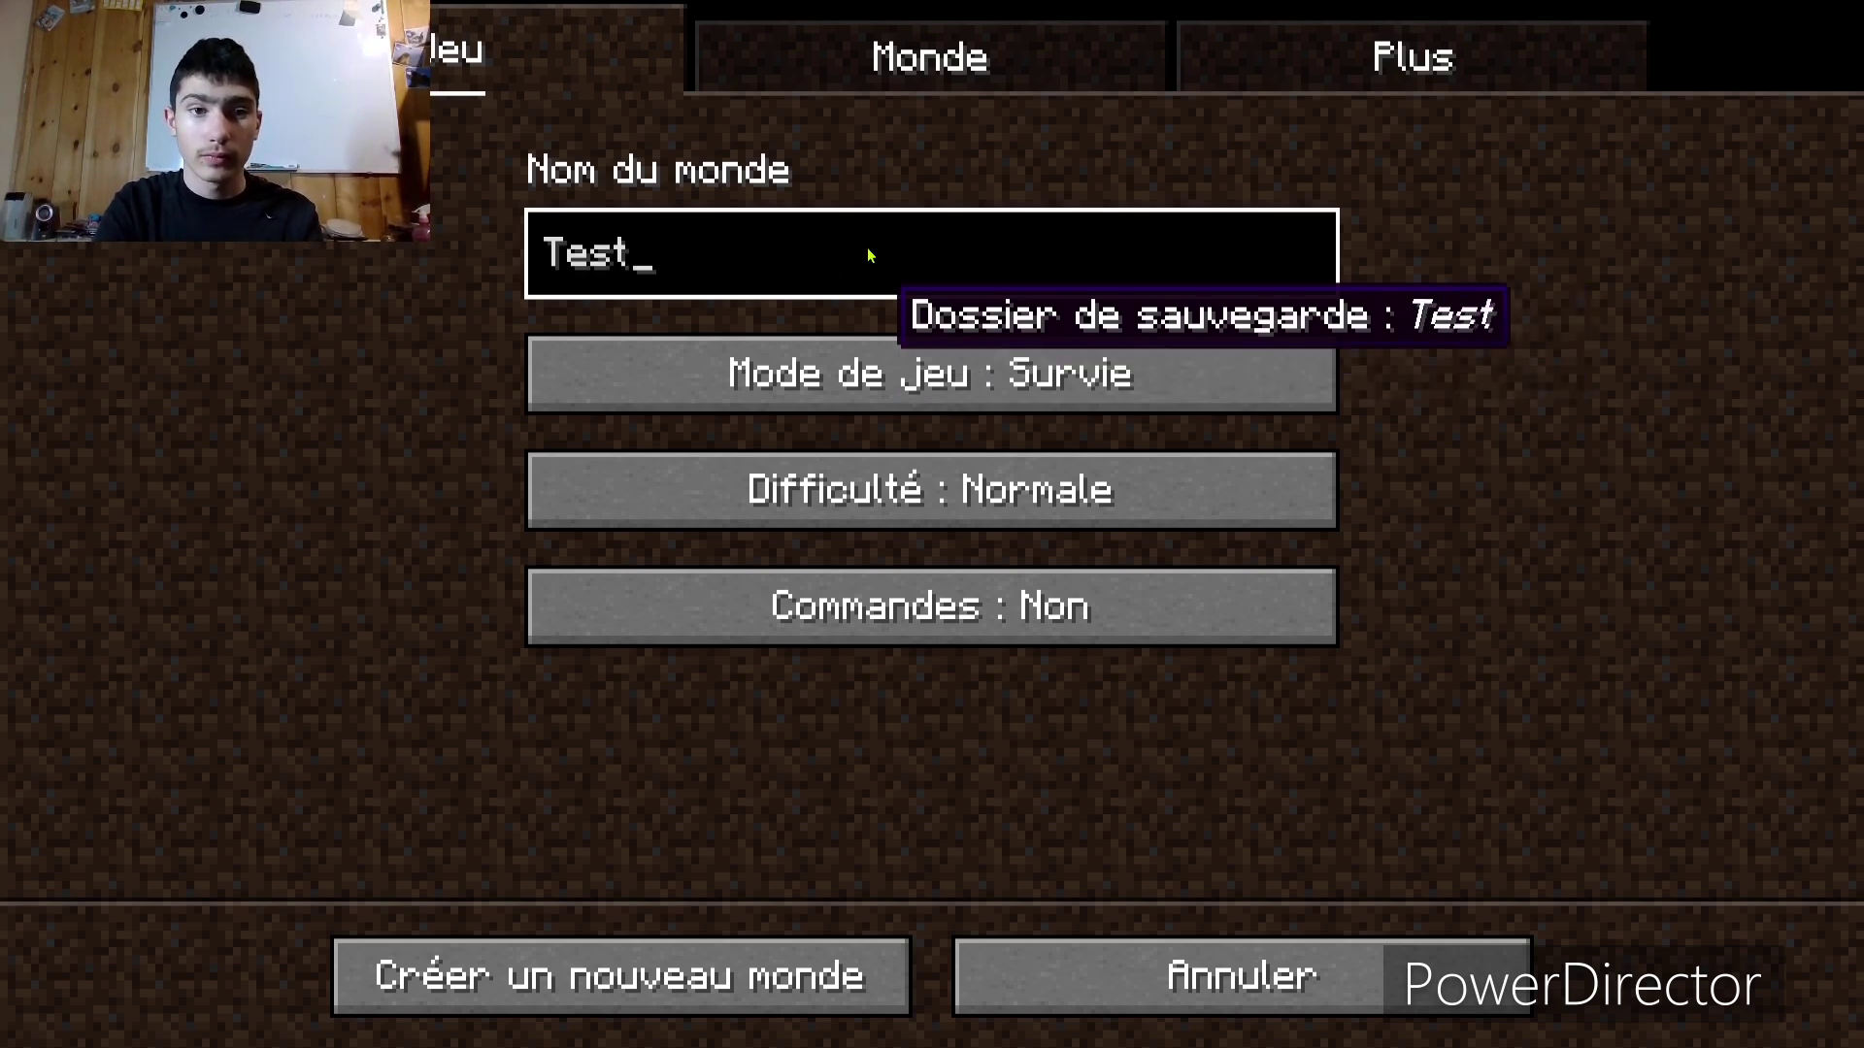
pyautogui.write('n')
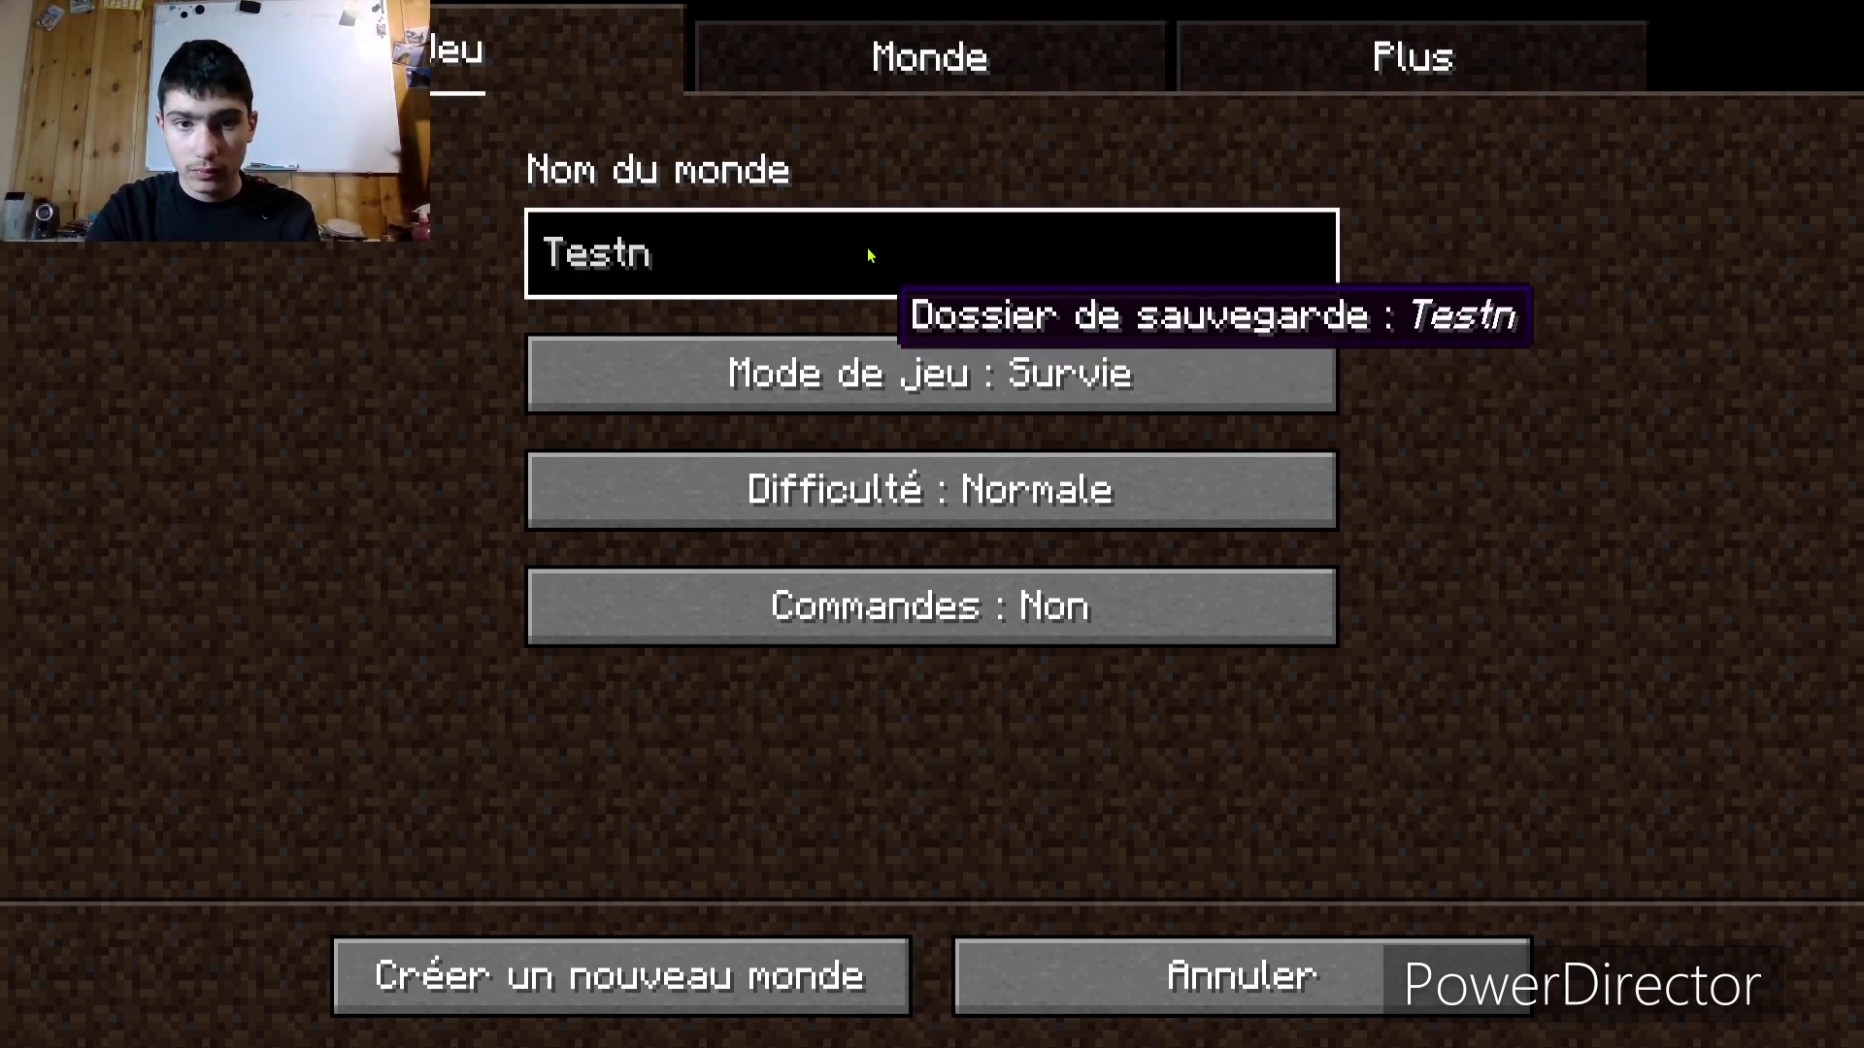
pyautogui.write(' °1')
pyautogui.press('Left')
pyautogui.press('Left')
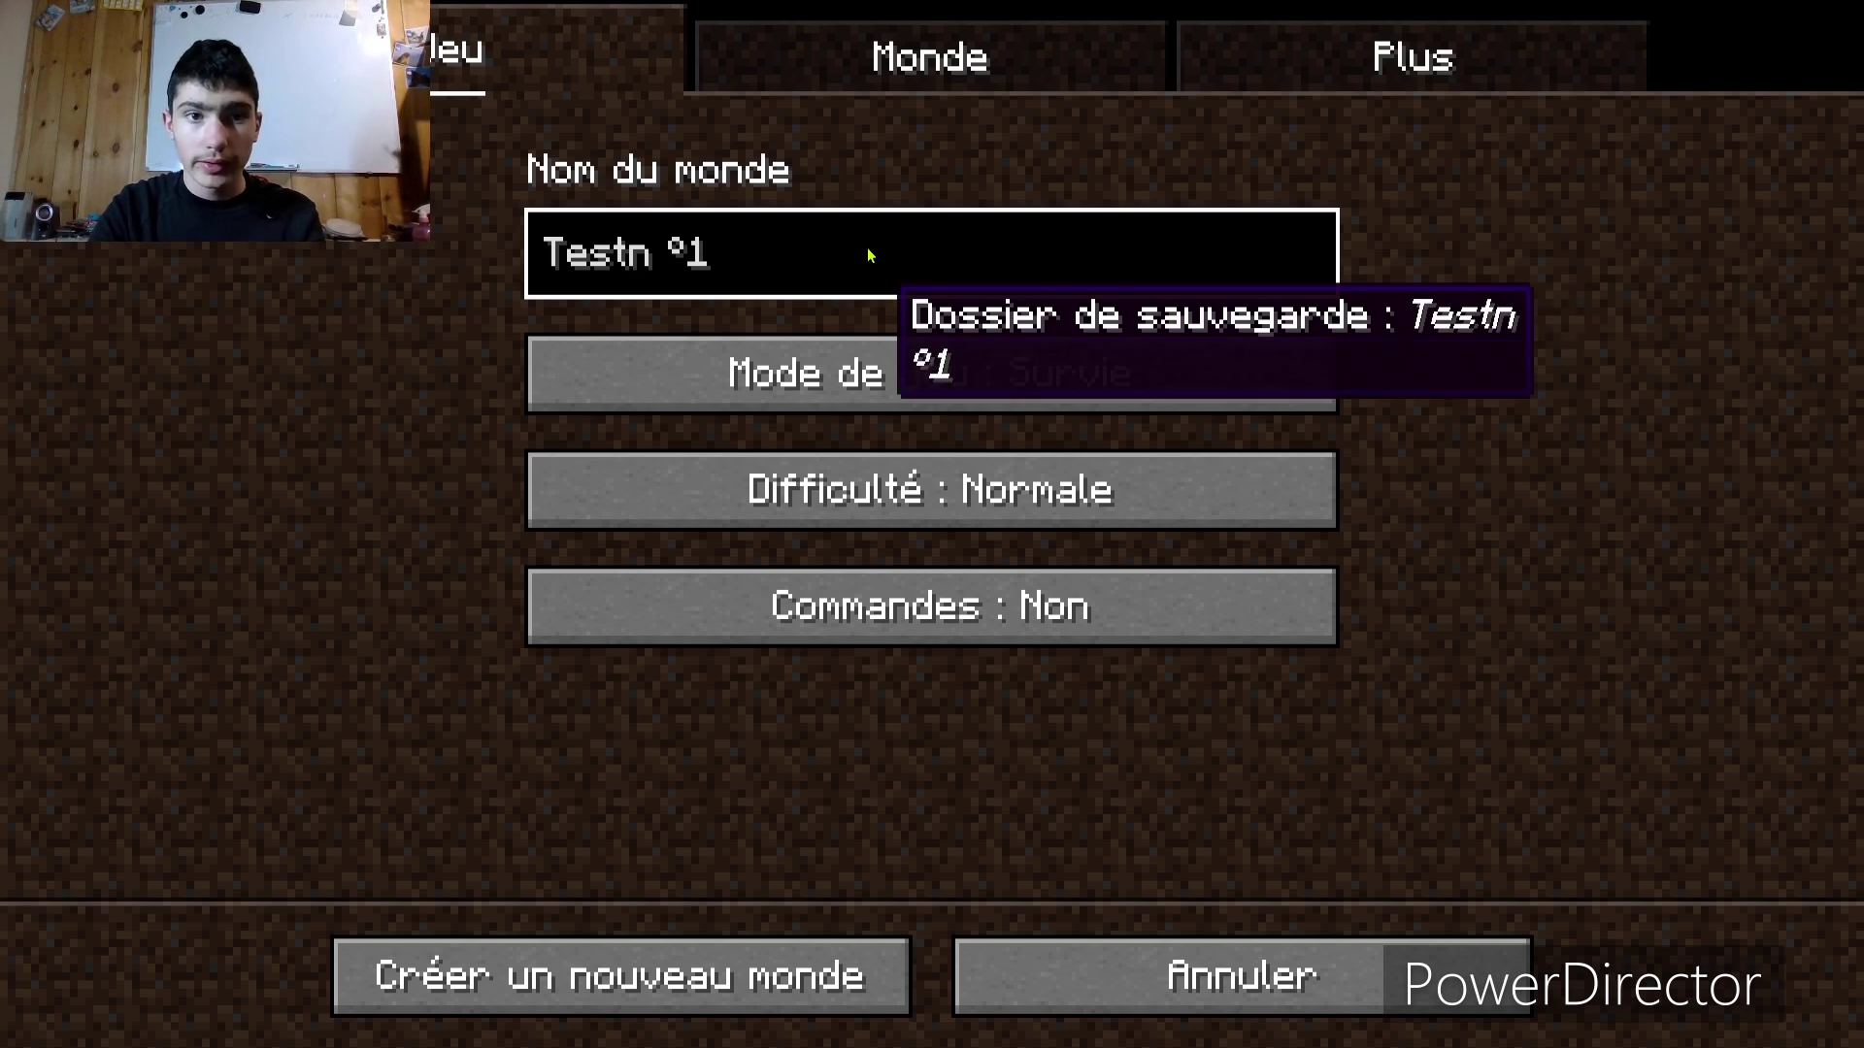
pyautogui.press('BackSpace')
pyautogui.press('Left')
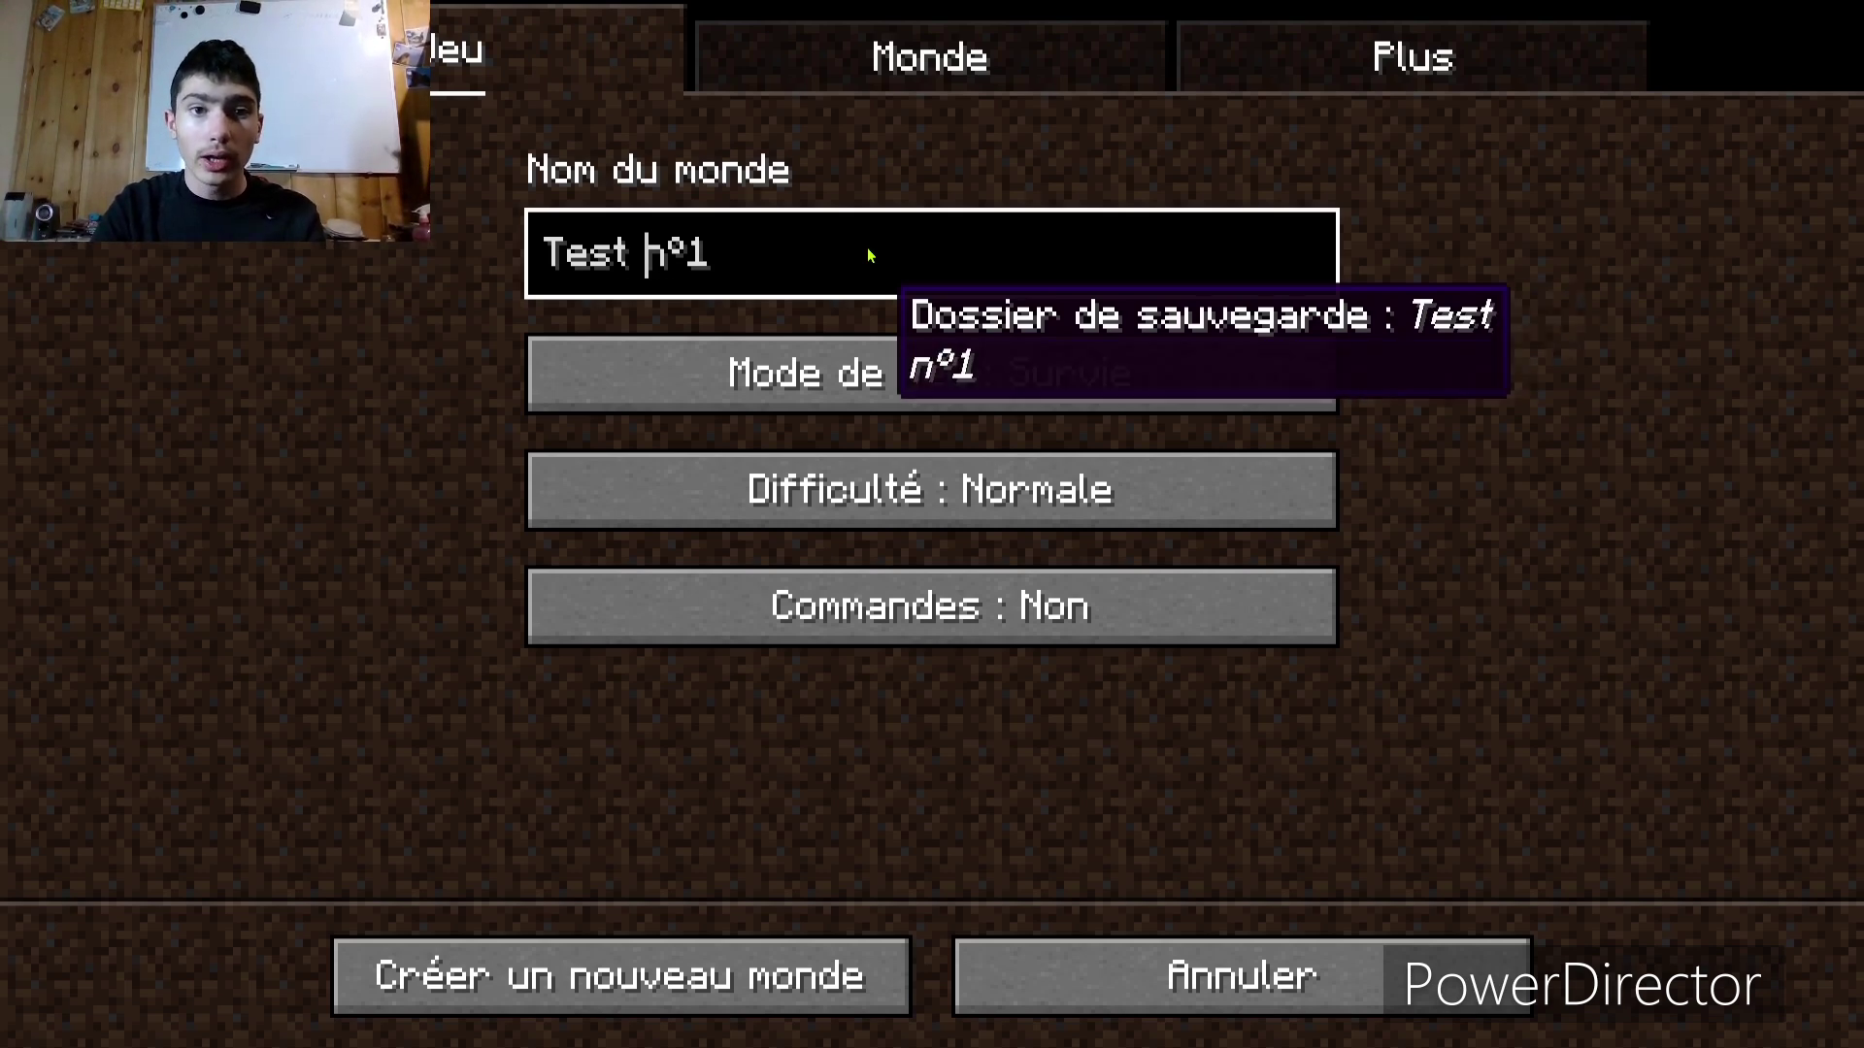
pyautogui.press('End')
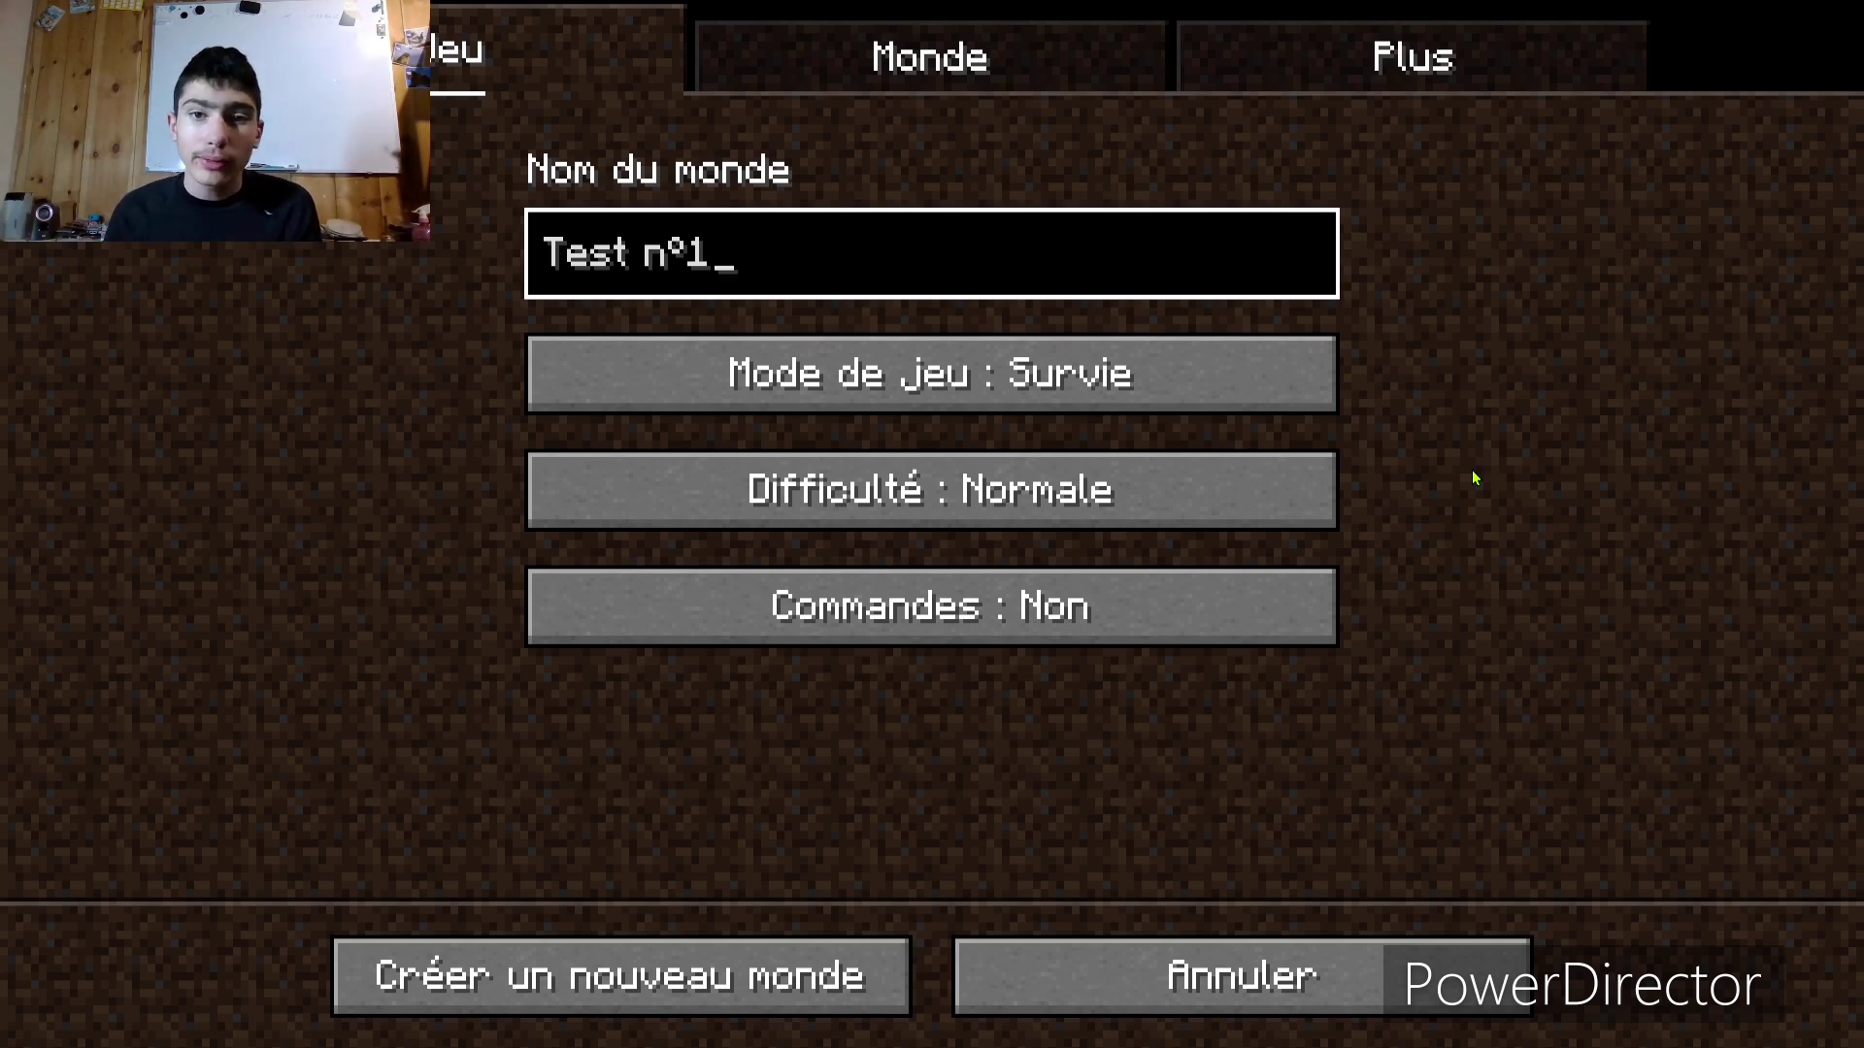
# Step: Set the world's game mode to Créatif and its difficulty to Paisible
pyautogui.click(1065, 341)
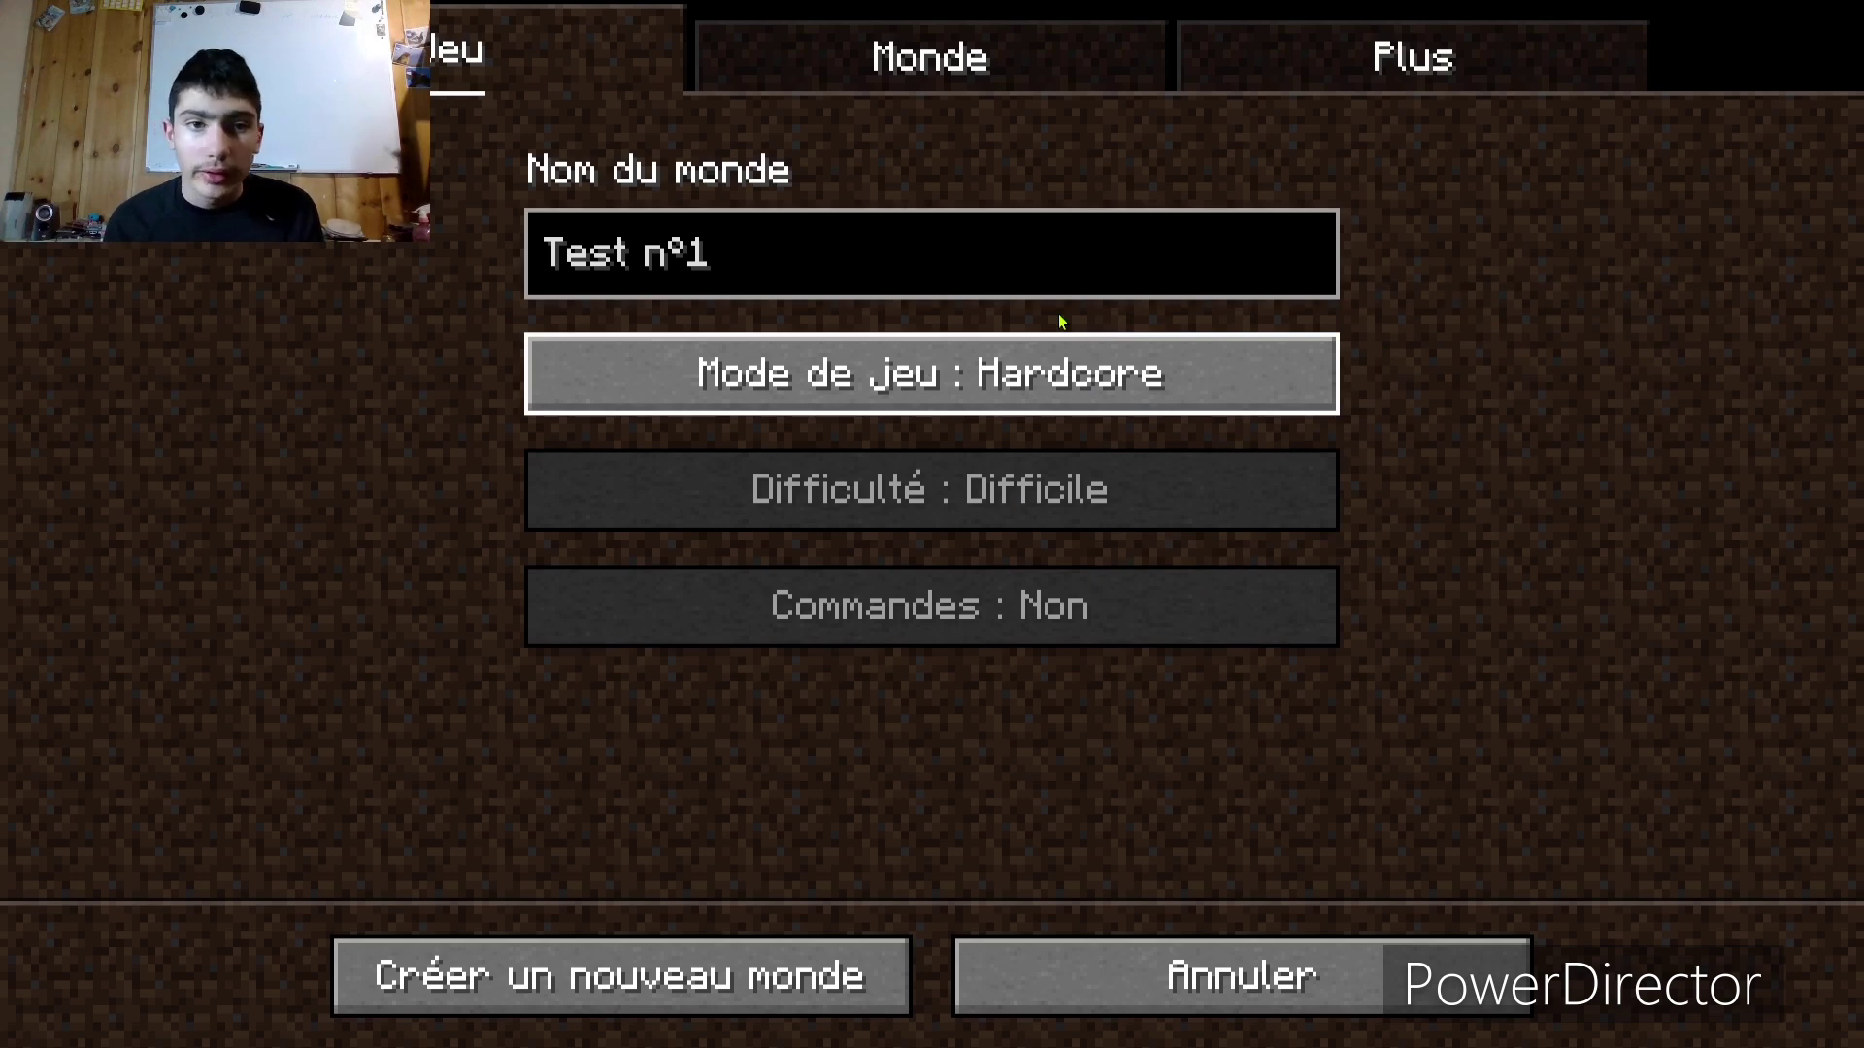
pyautogui.click(1070, 381)
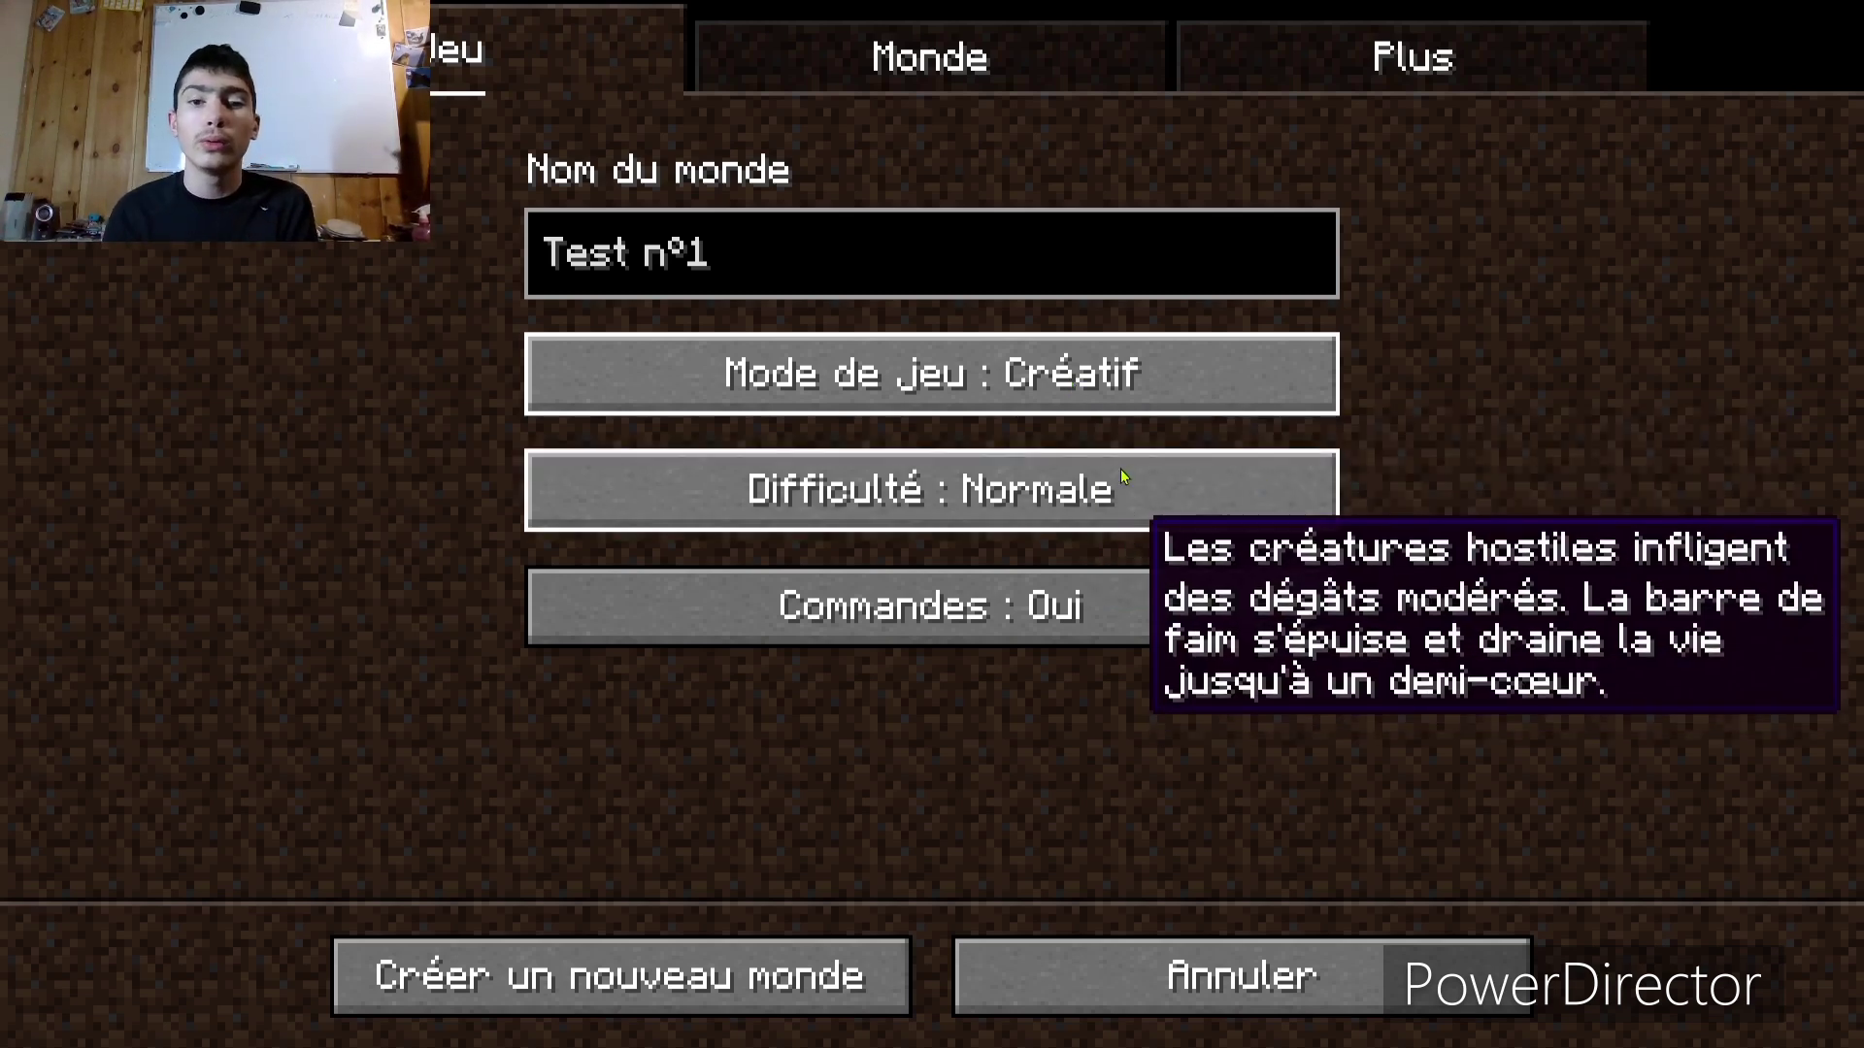
pyautogui.click(1120, 476)
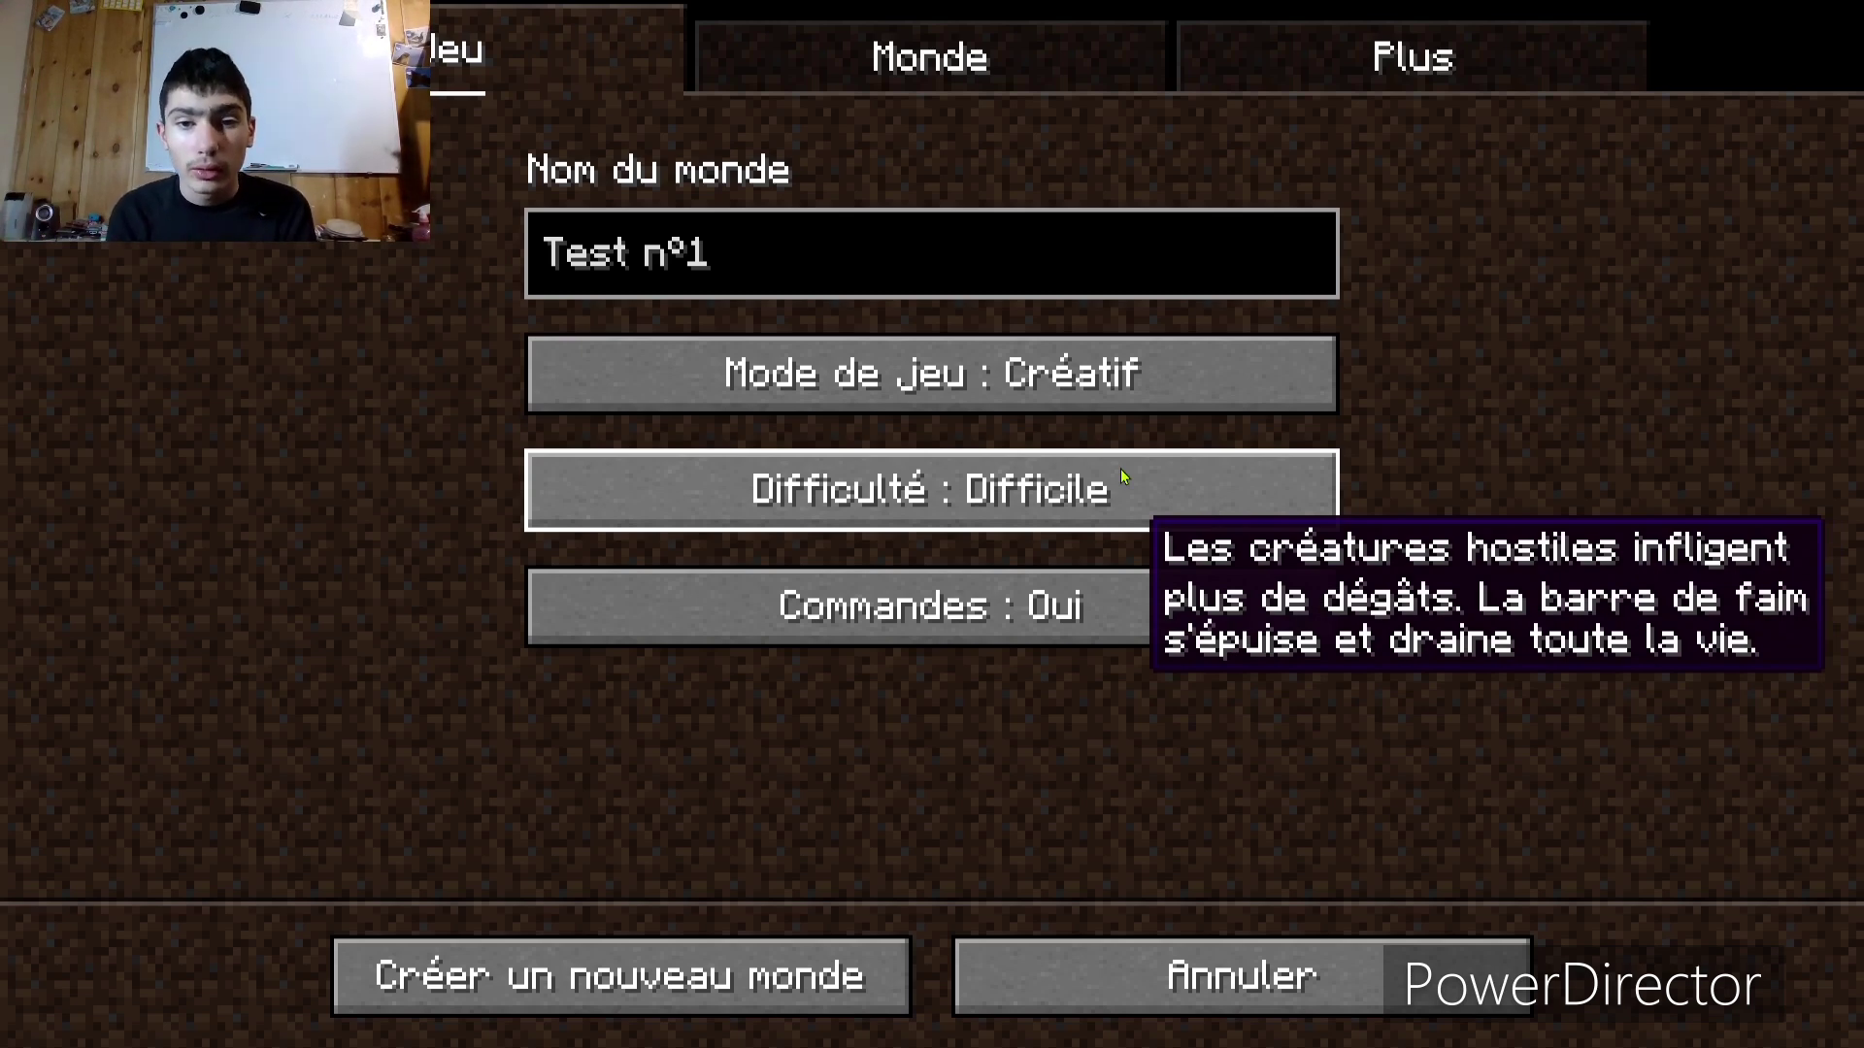
pyautogui.click(1266, 482)
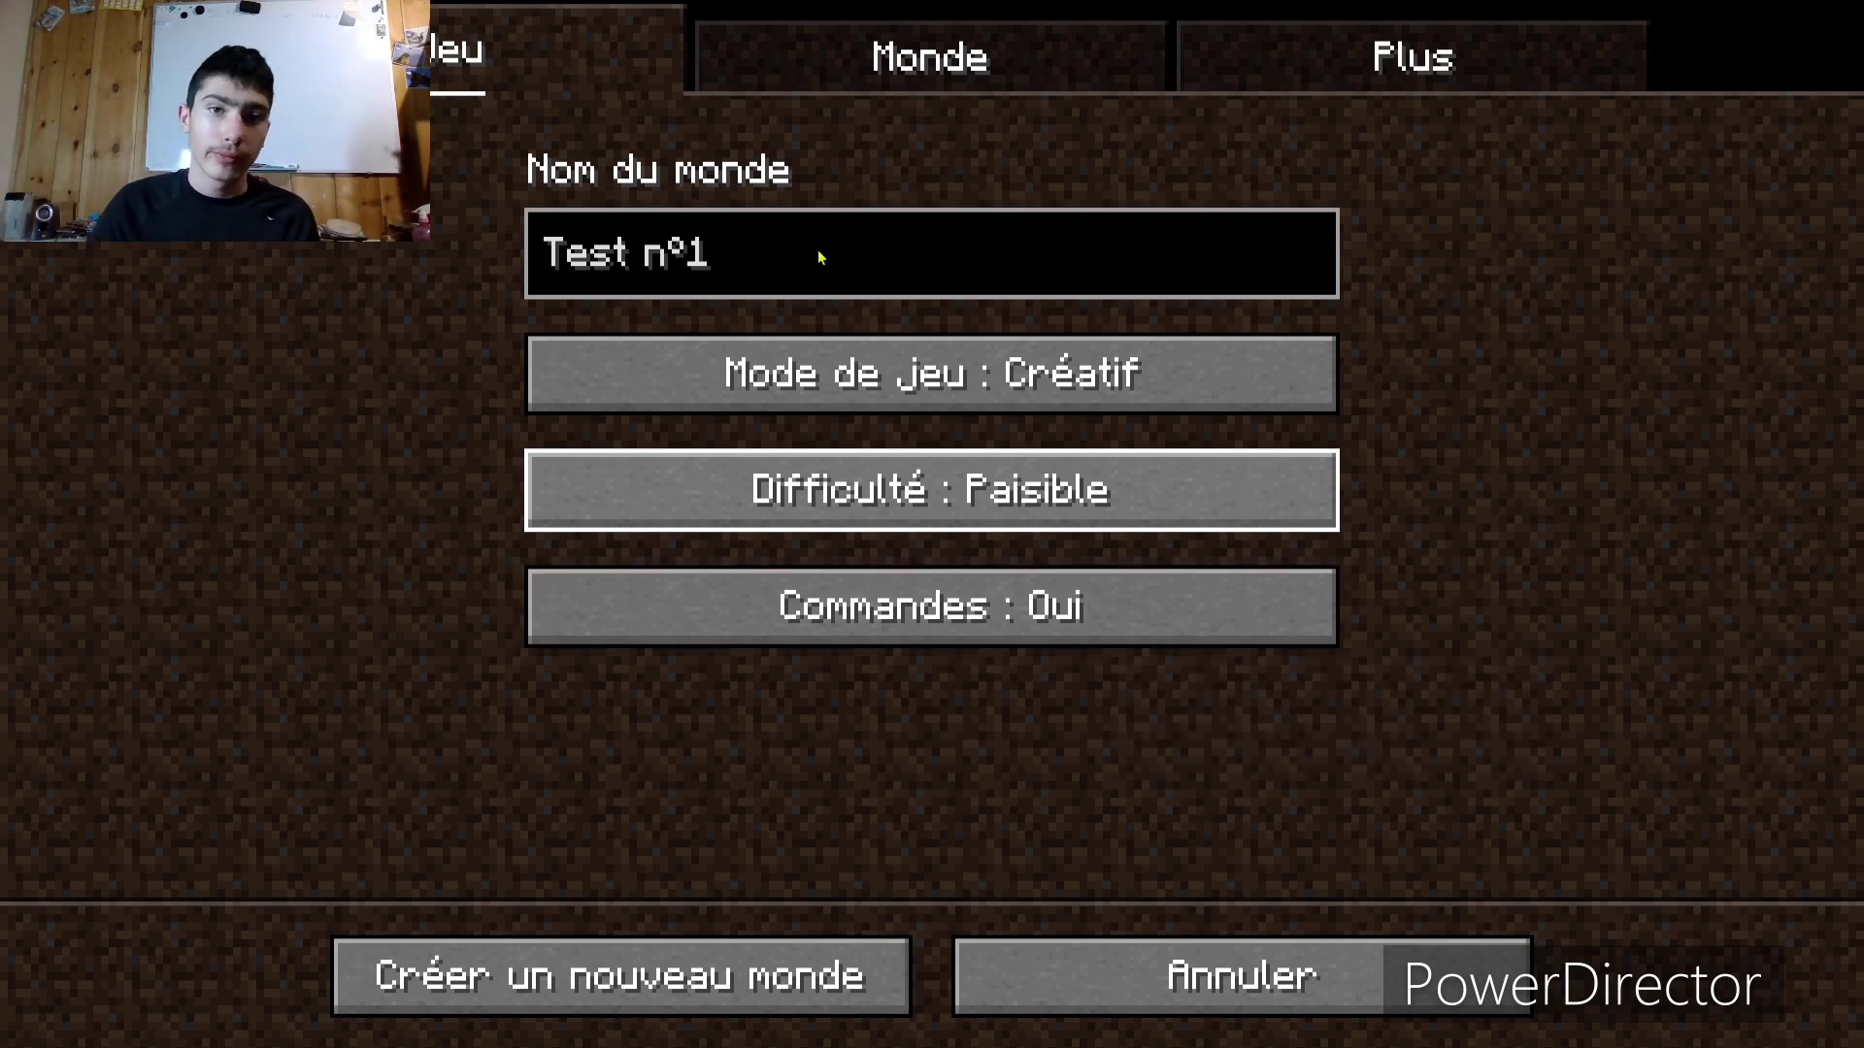
# Step: Cycle through the world types back to Par défaut and toggle the bonus chest option
pyautogui.click(844, 73)
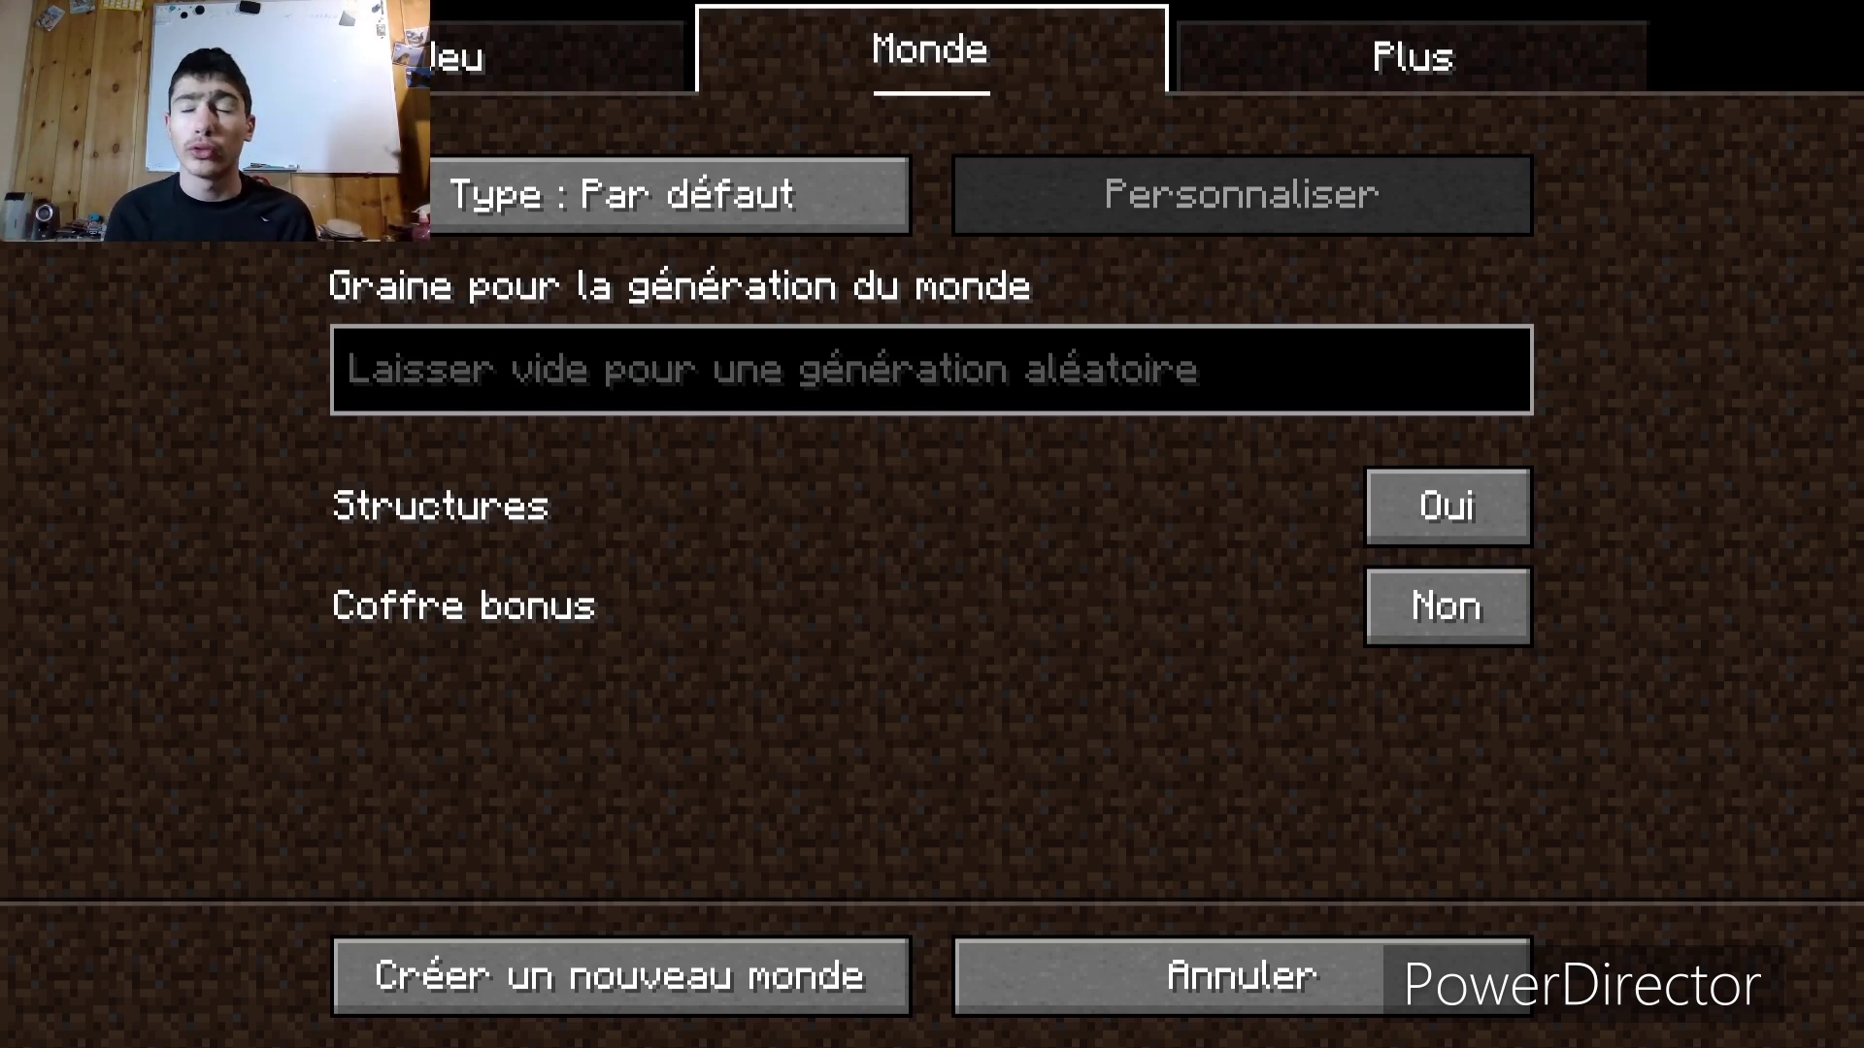
pyautogui.click(524, 225)
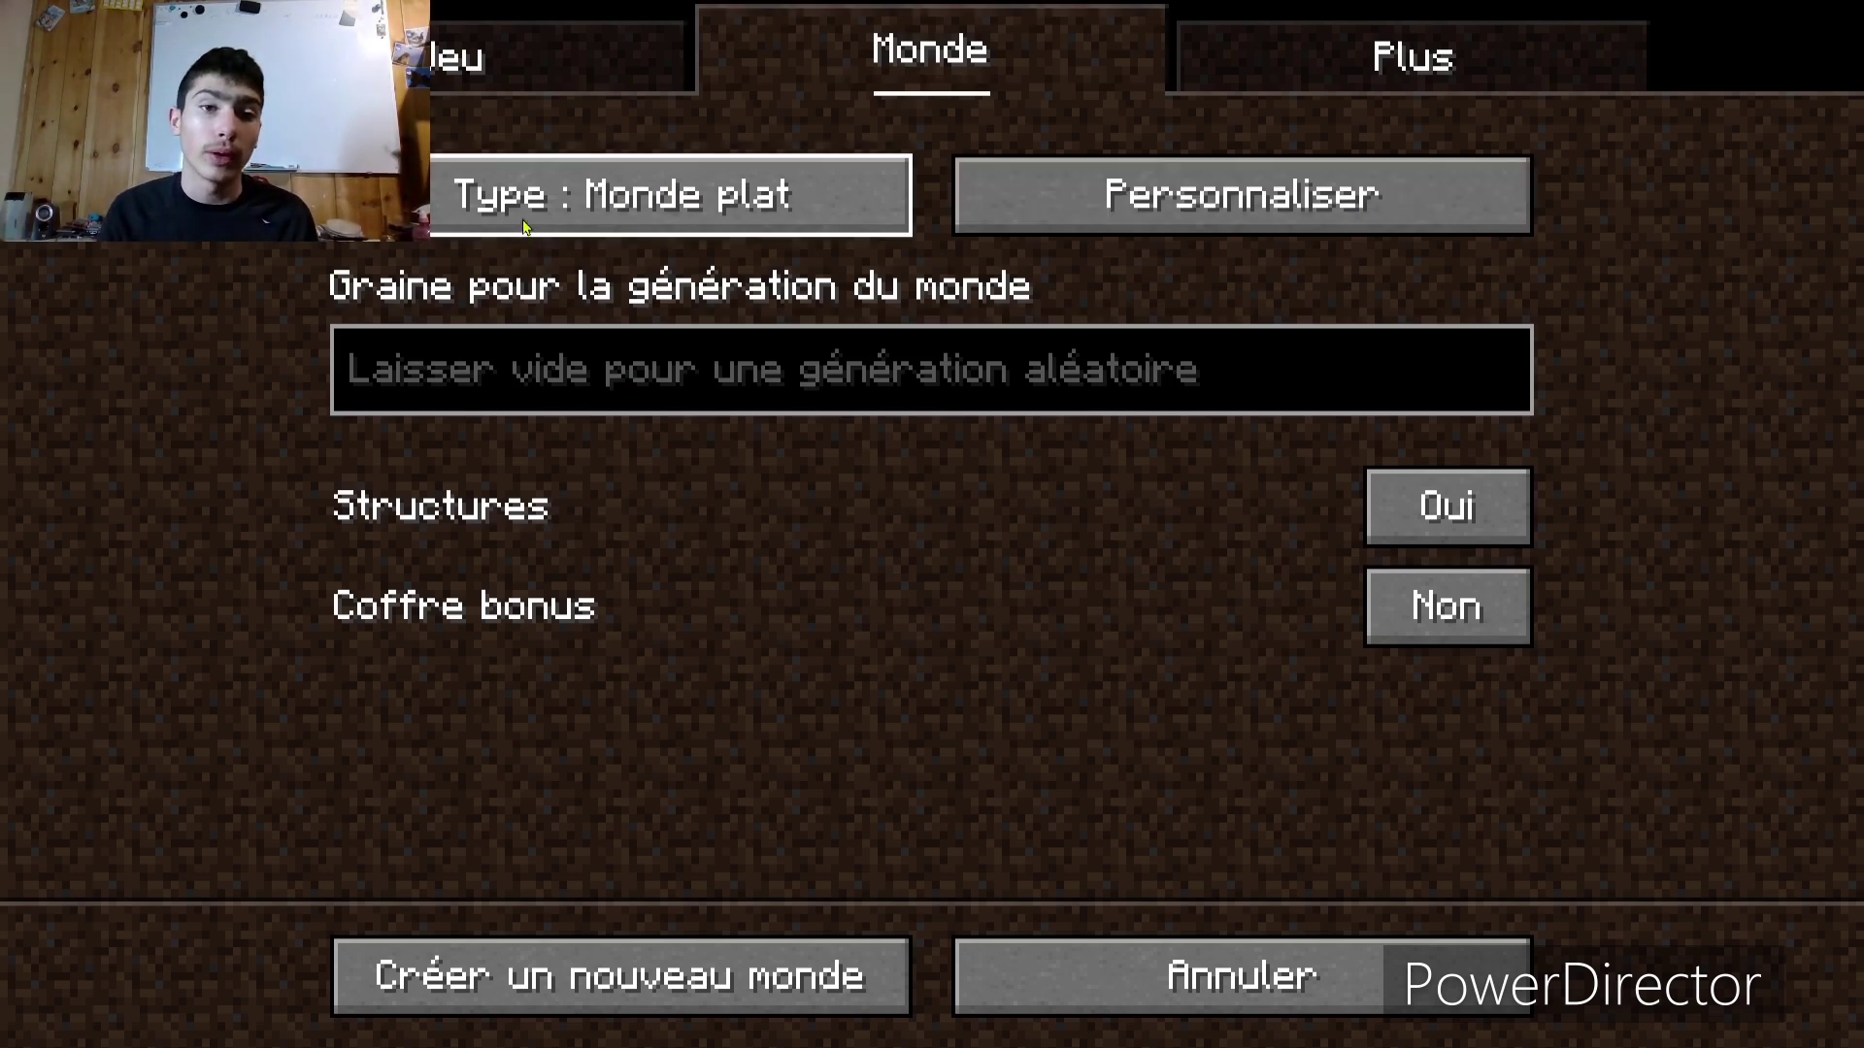
pyautogui.click(525, 226)
pyautogui.click(524, 225)
pyautogui.click(524, 225)
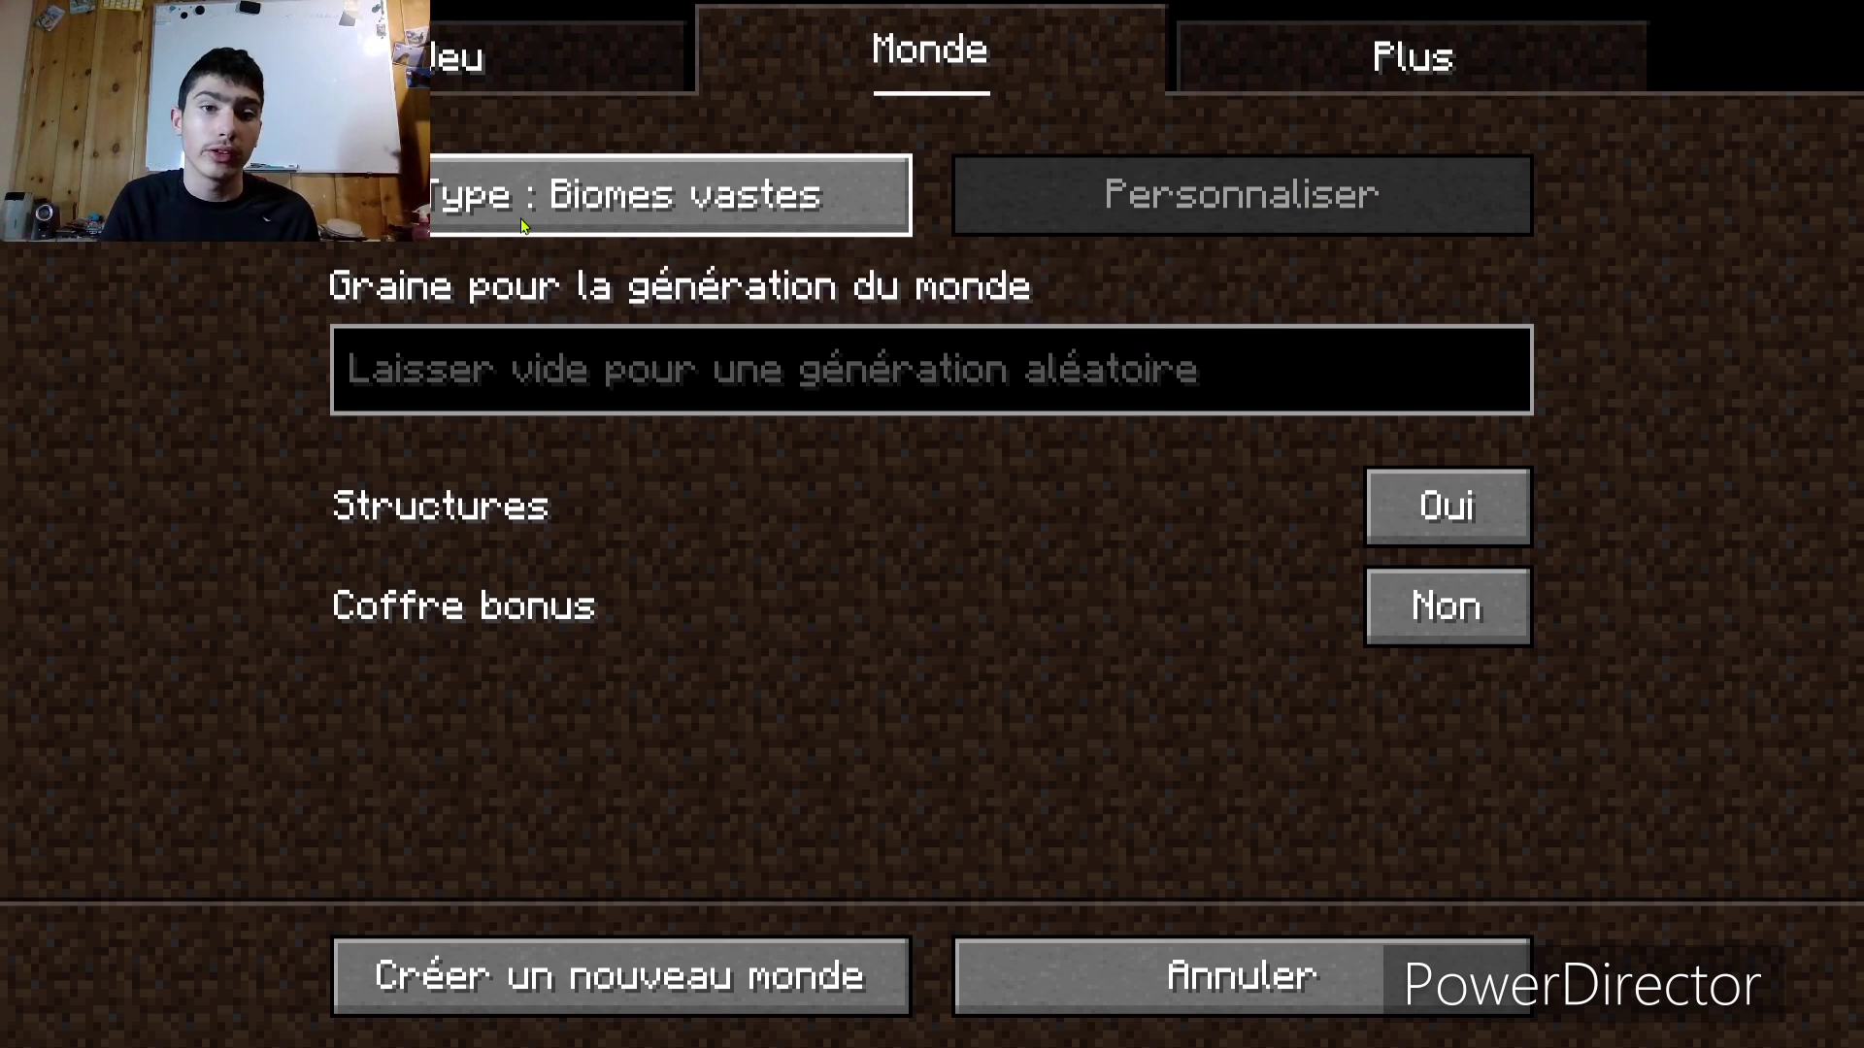
pyautogui.click(523, 223)
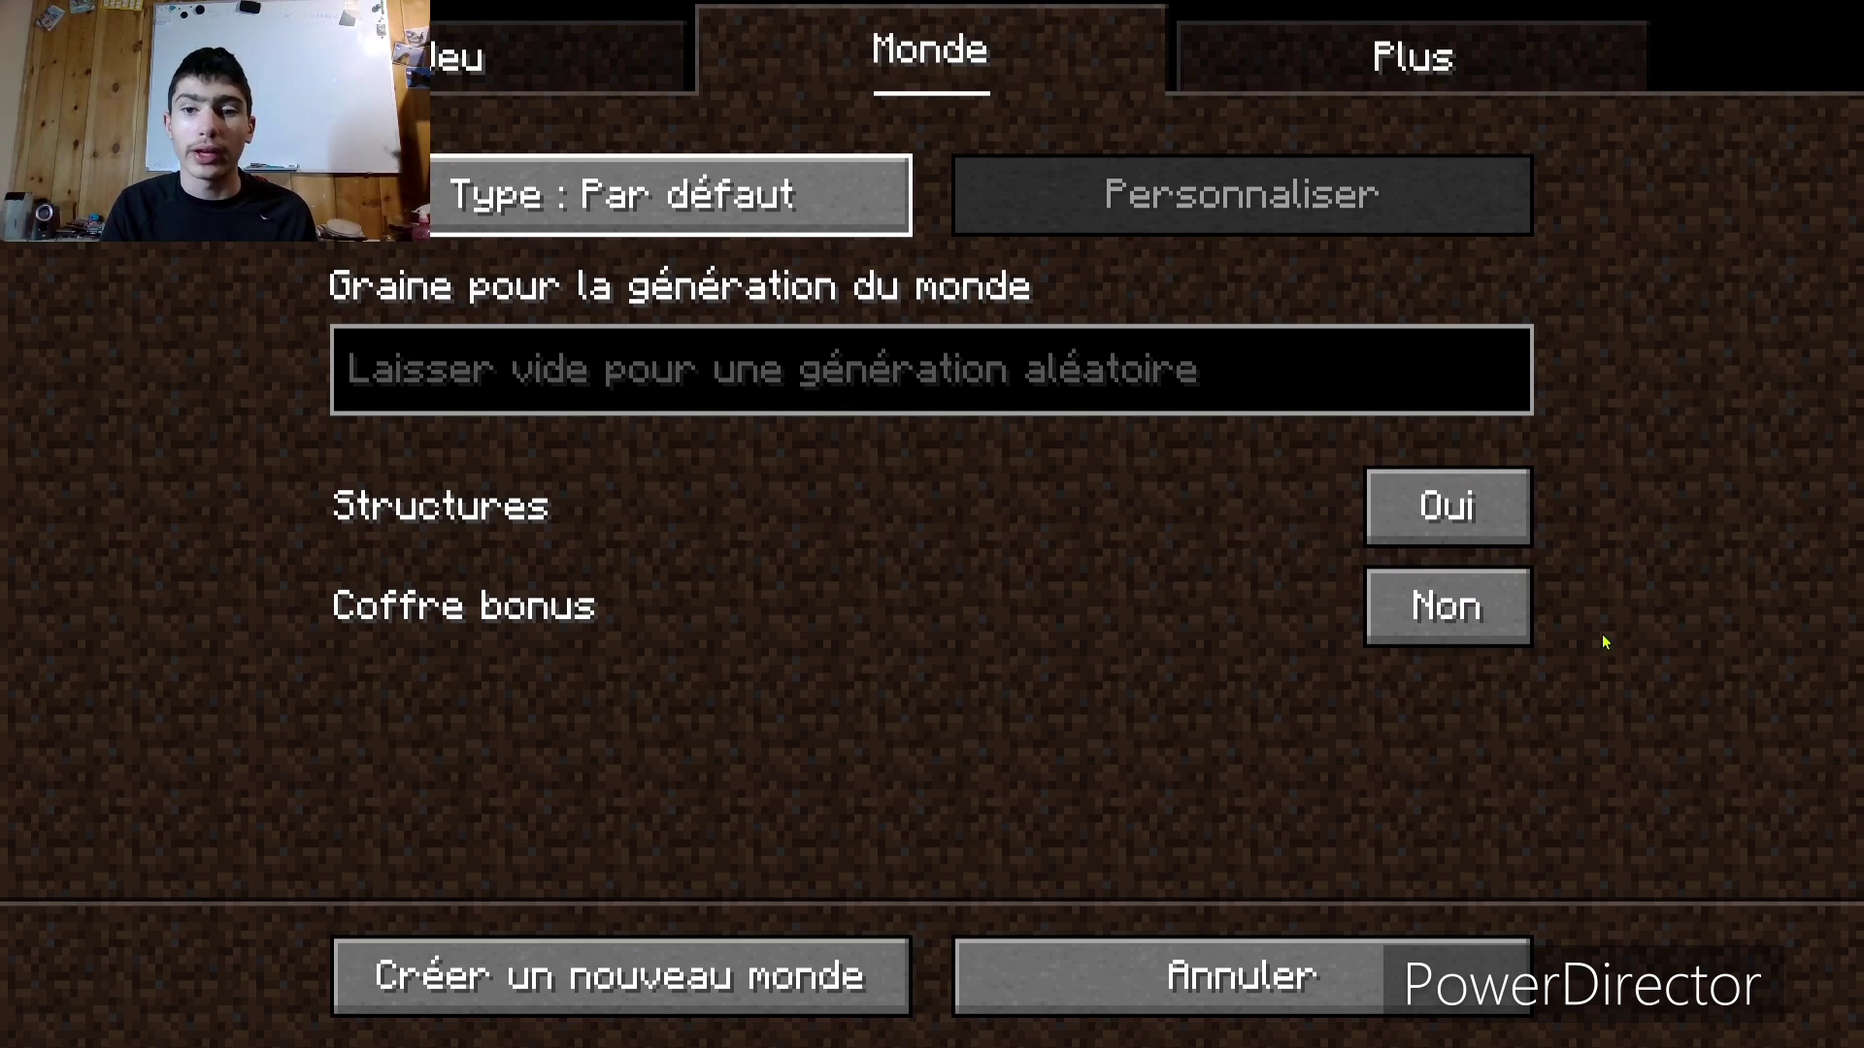
pyautogui.click(1456, 610)
# Step: In the game rules, switch the elytra flight check on and back off, and set Dégâts de gel to Non
pyautogui.click(1516, 78)
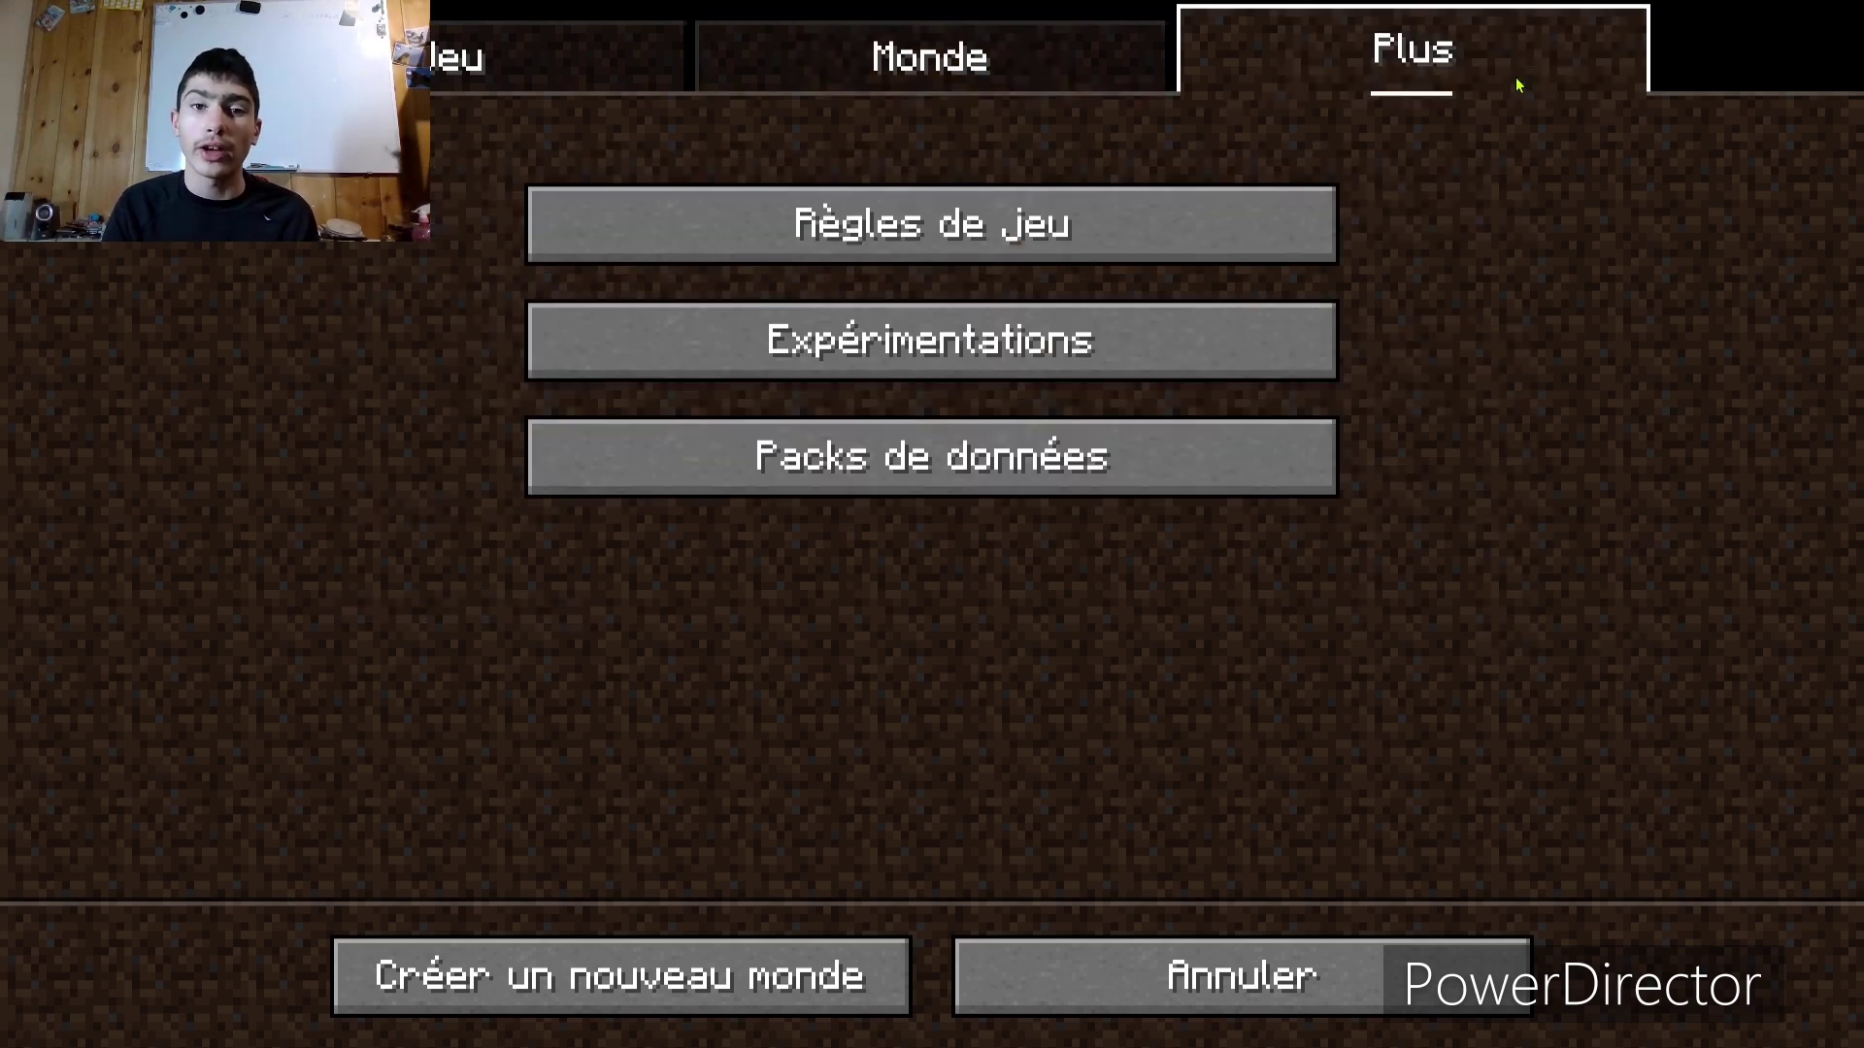
pyautogui.click(1290, 235)
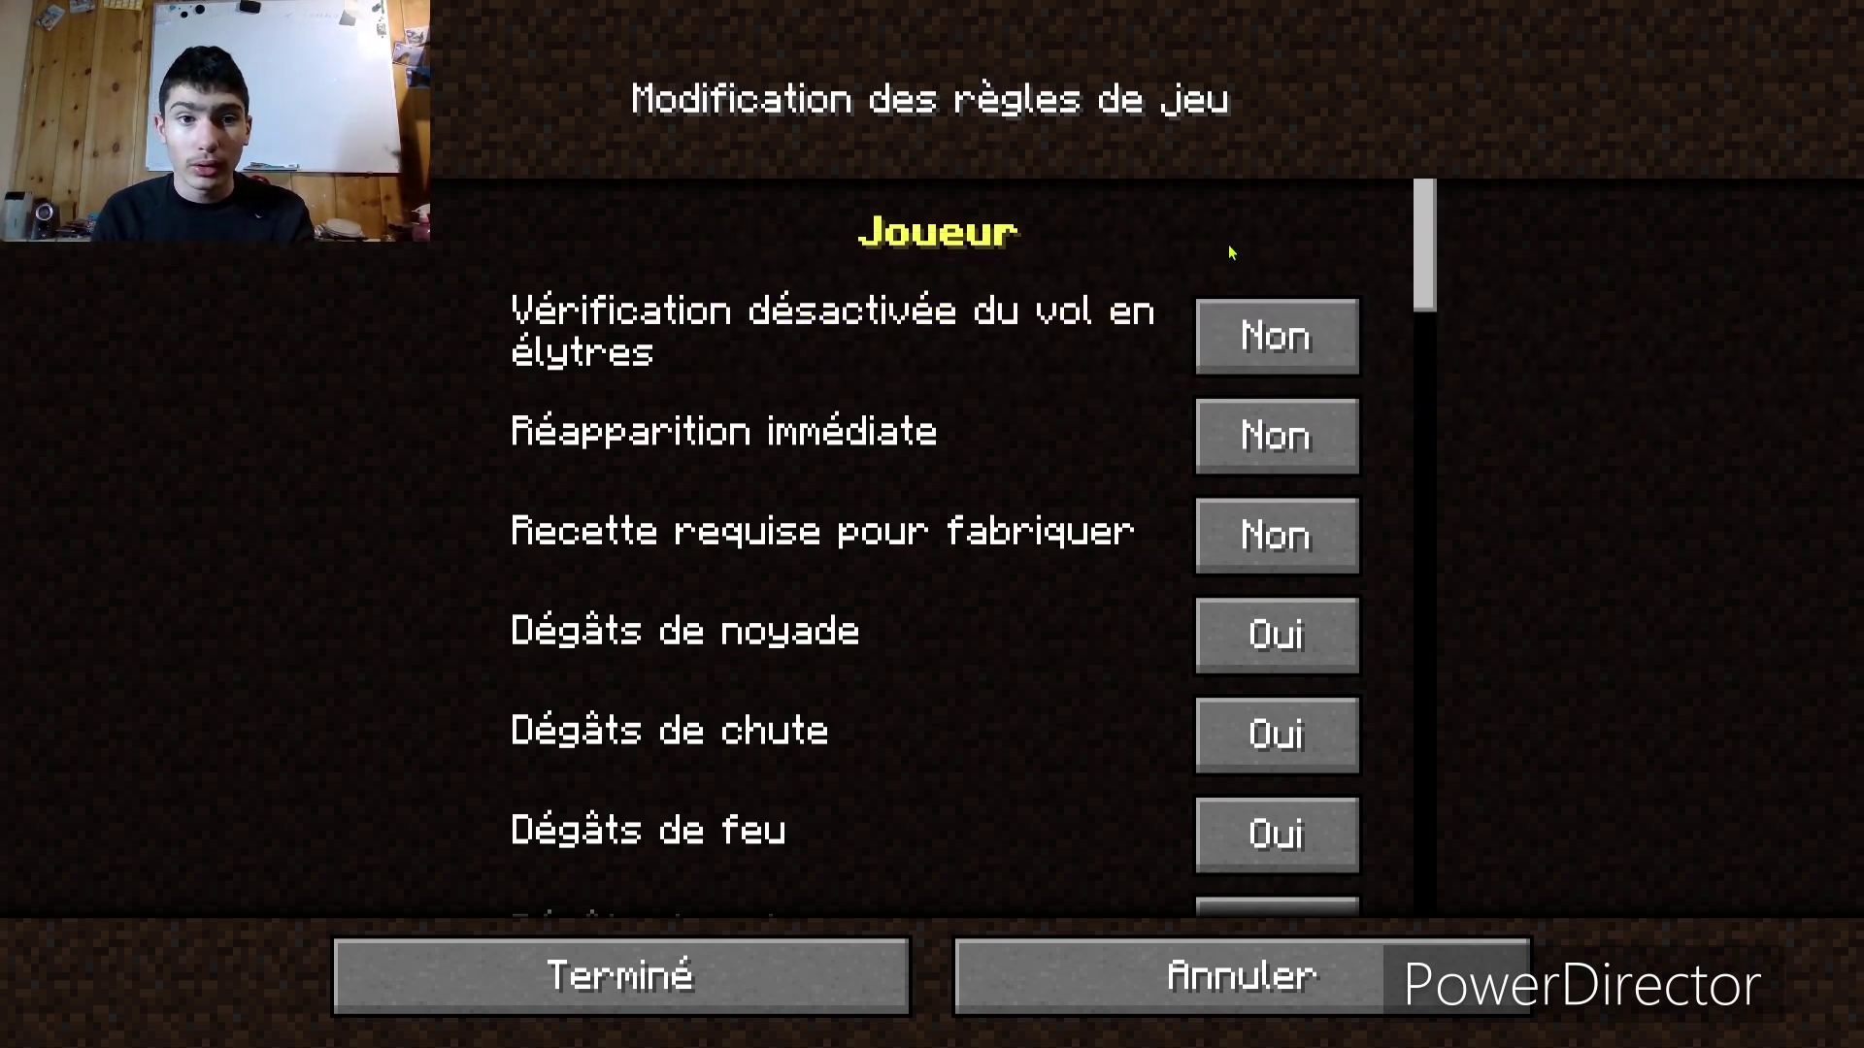
pyautogui.click(1255, 330)
pyautogui.click(1325, 306)
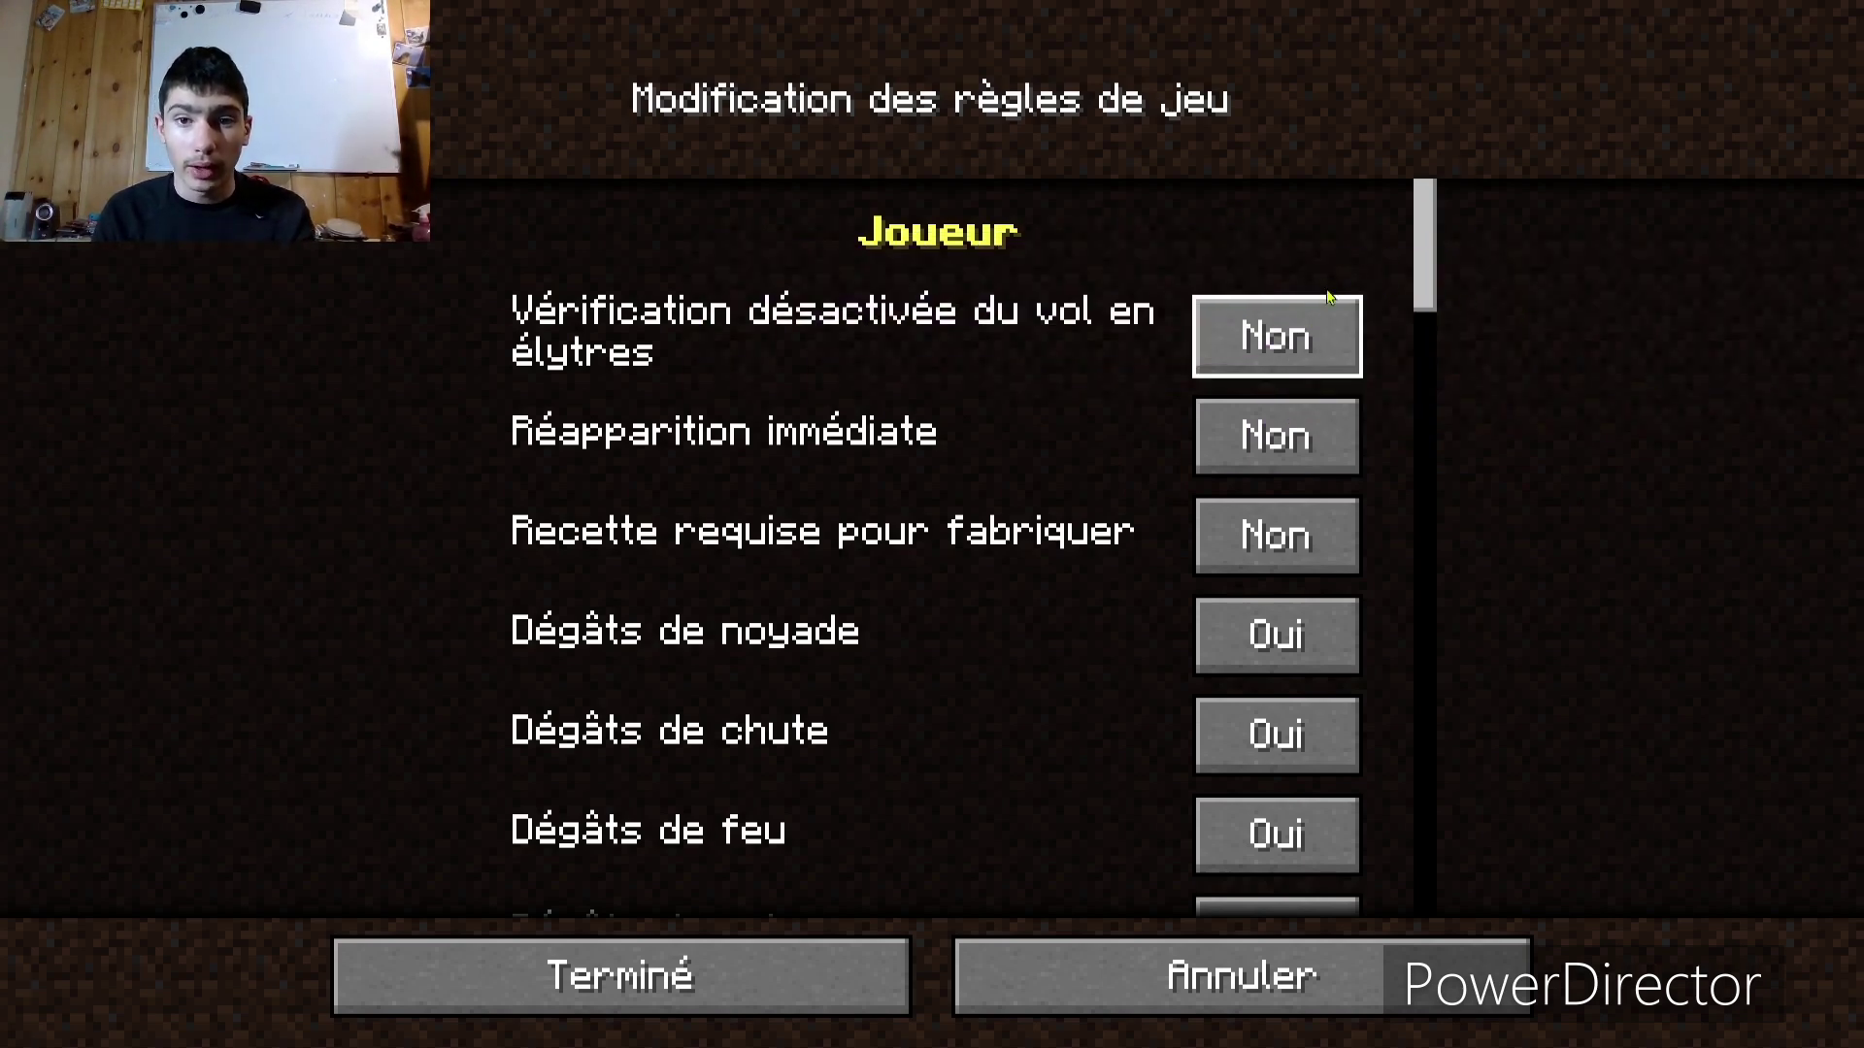
pyautogui.scroll(-3, 1428, 262)
pyautogui.scroll(-4, 1428, 264)
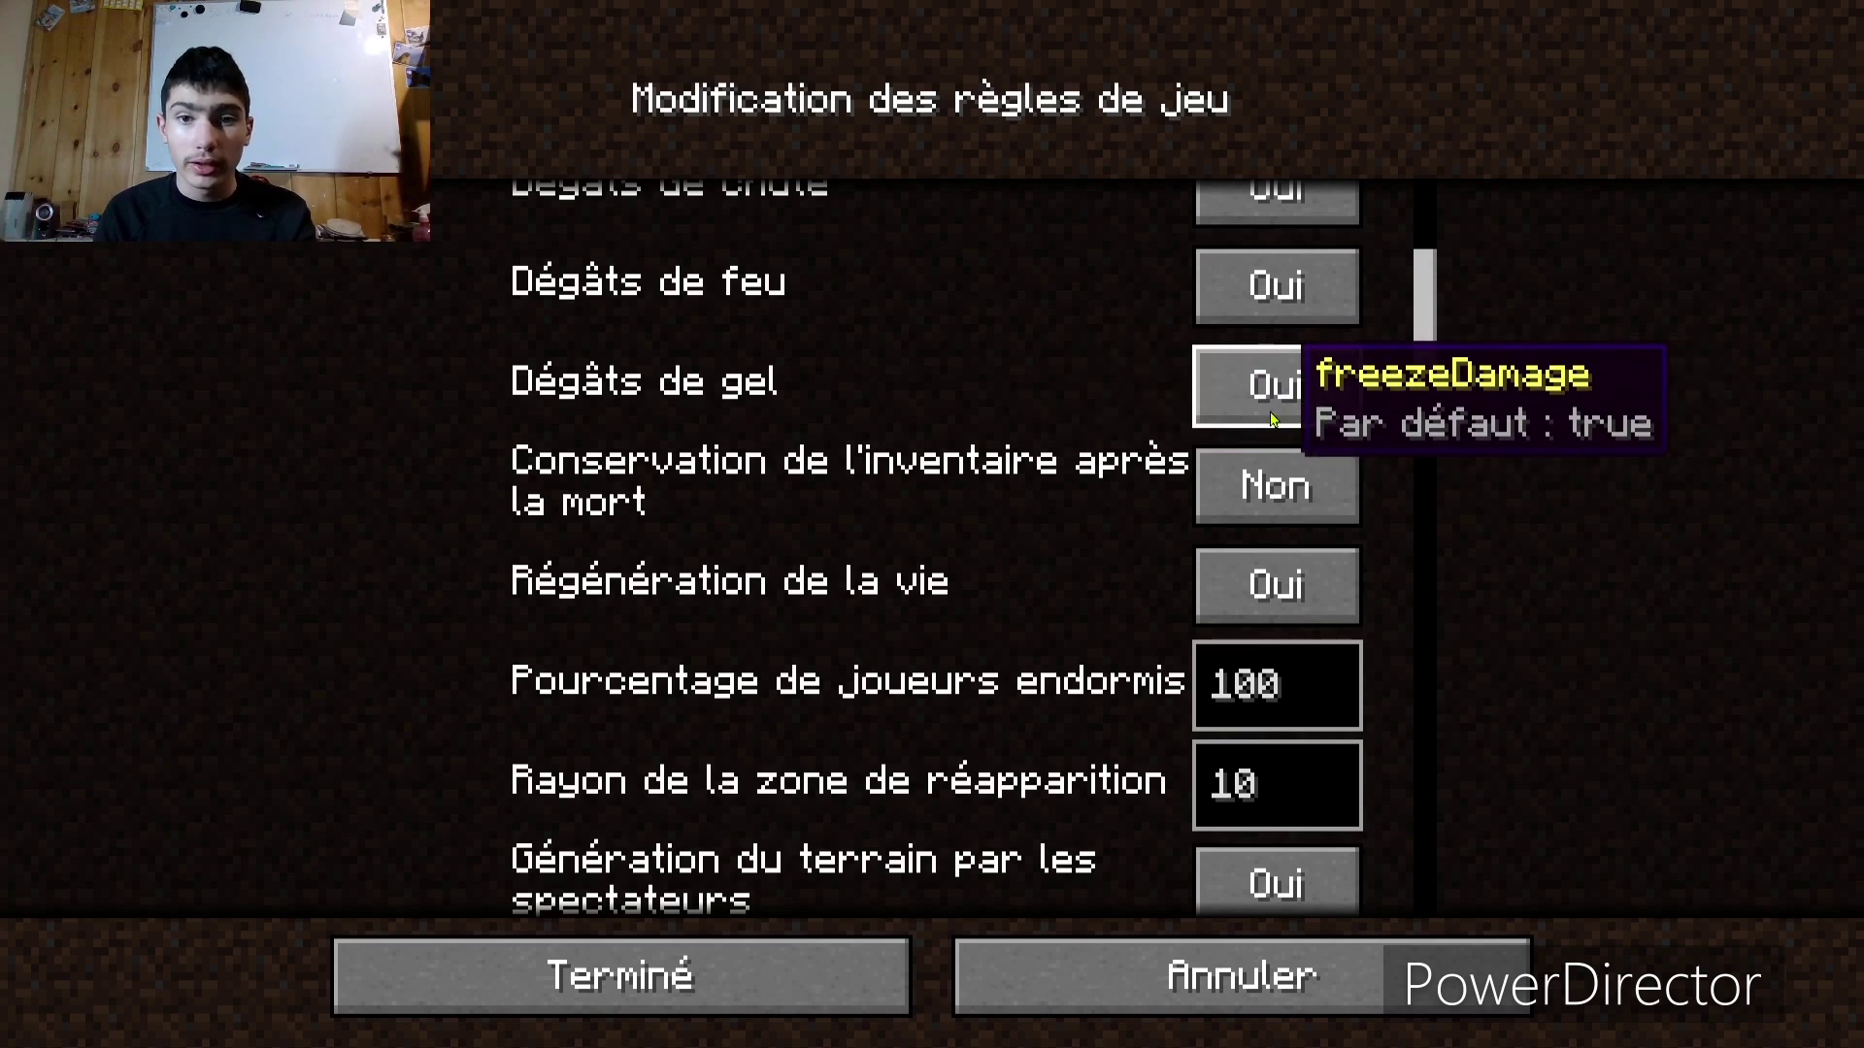
pyautogui.click(1353, 390)
pyautogui.scroll(-1, 1262, 505)
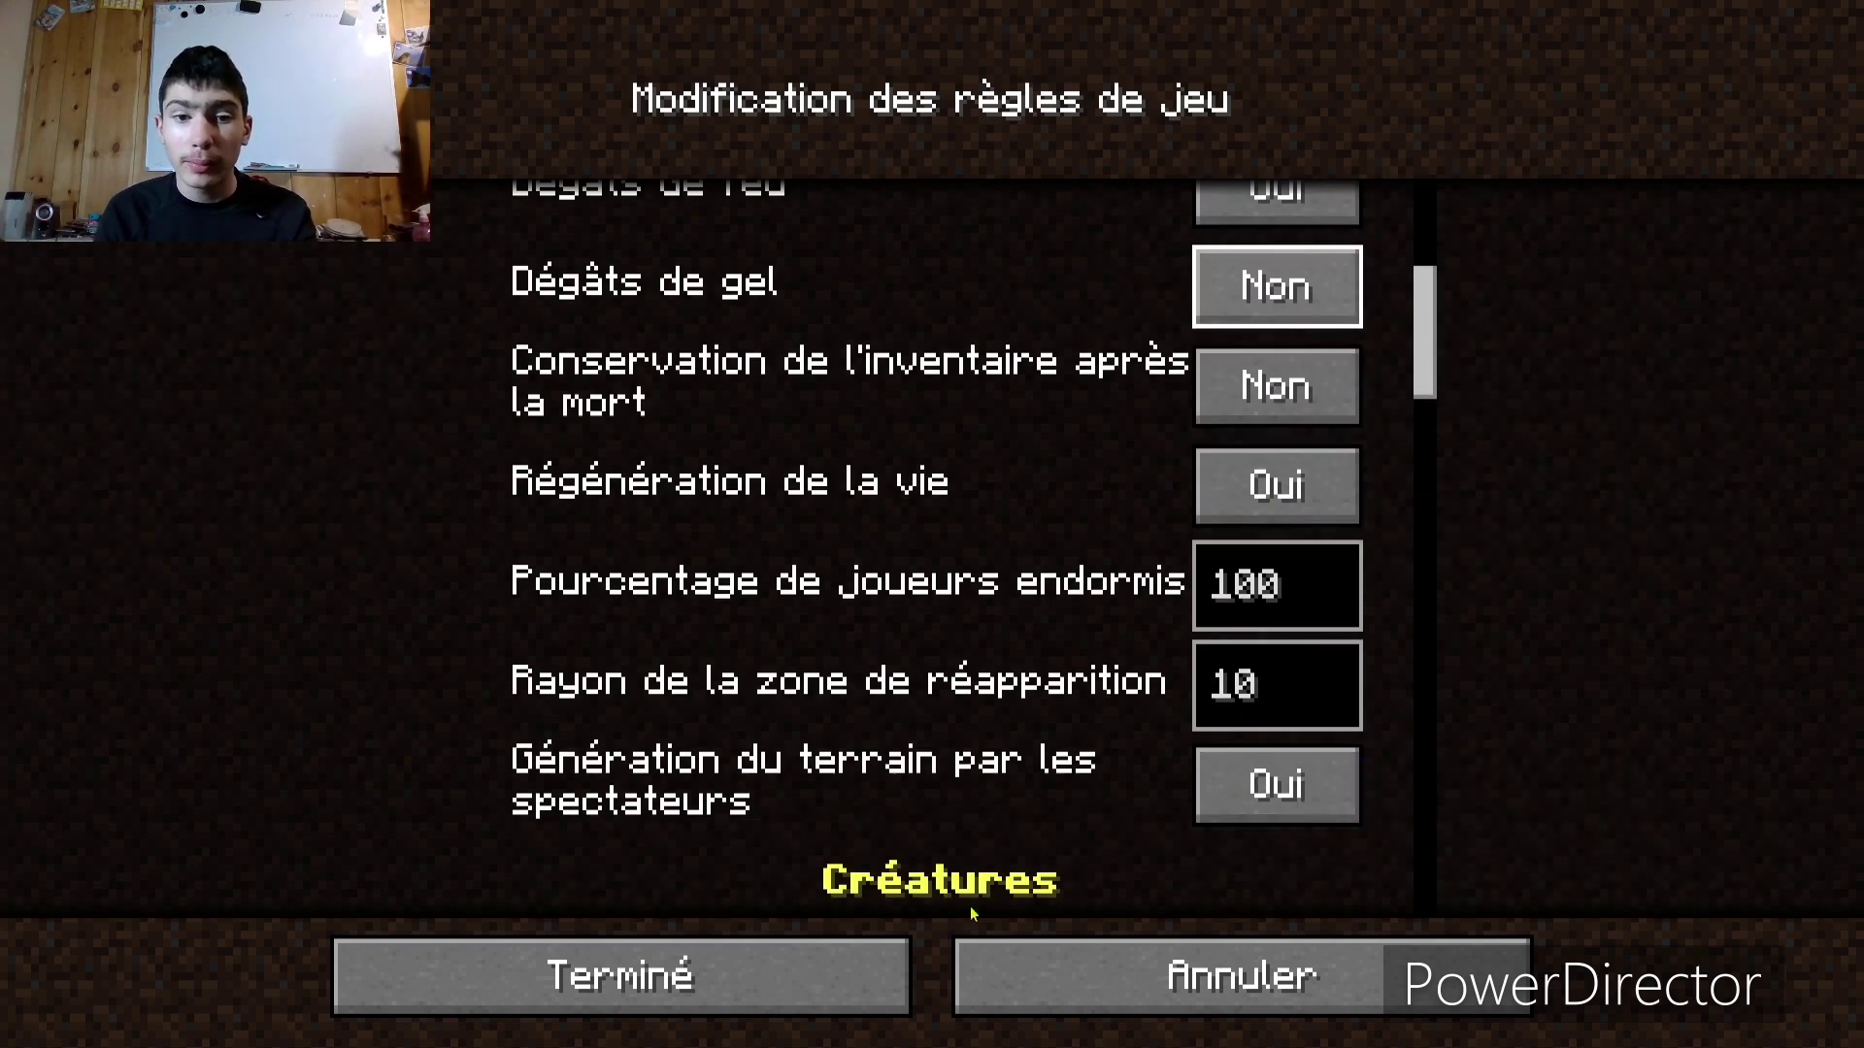
pyautogui.click(759, 940)
# Step: Try enabling the experimental Sacs feature, switch it back to Non, and close the experiments
pyautogui.click(972, 342)
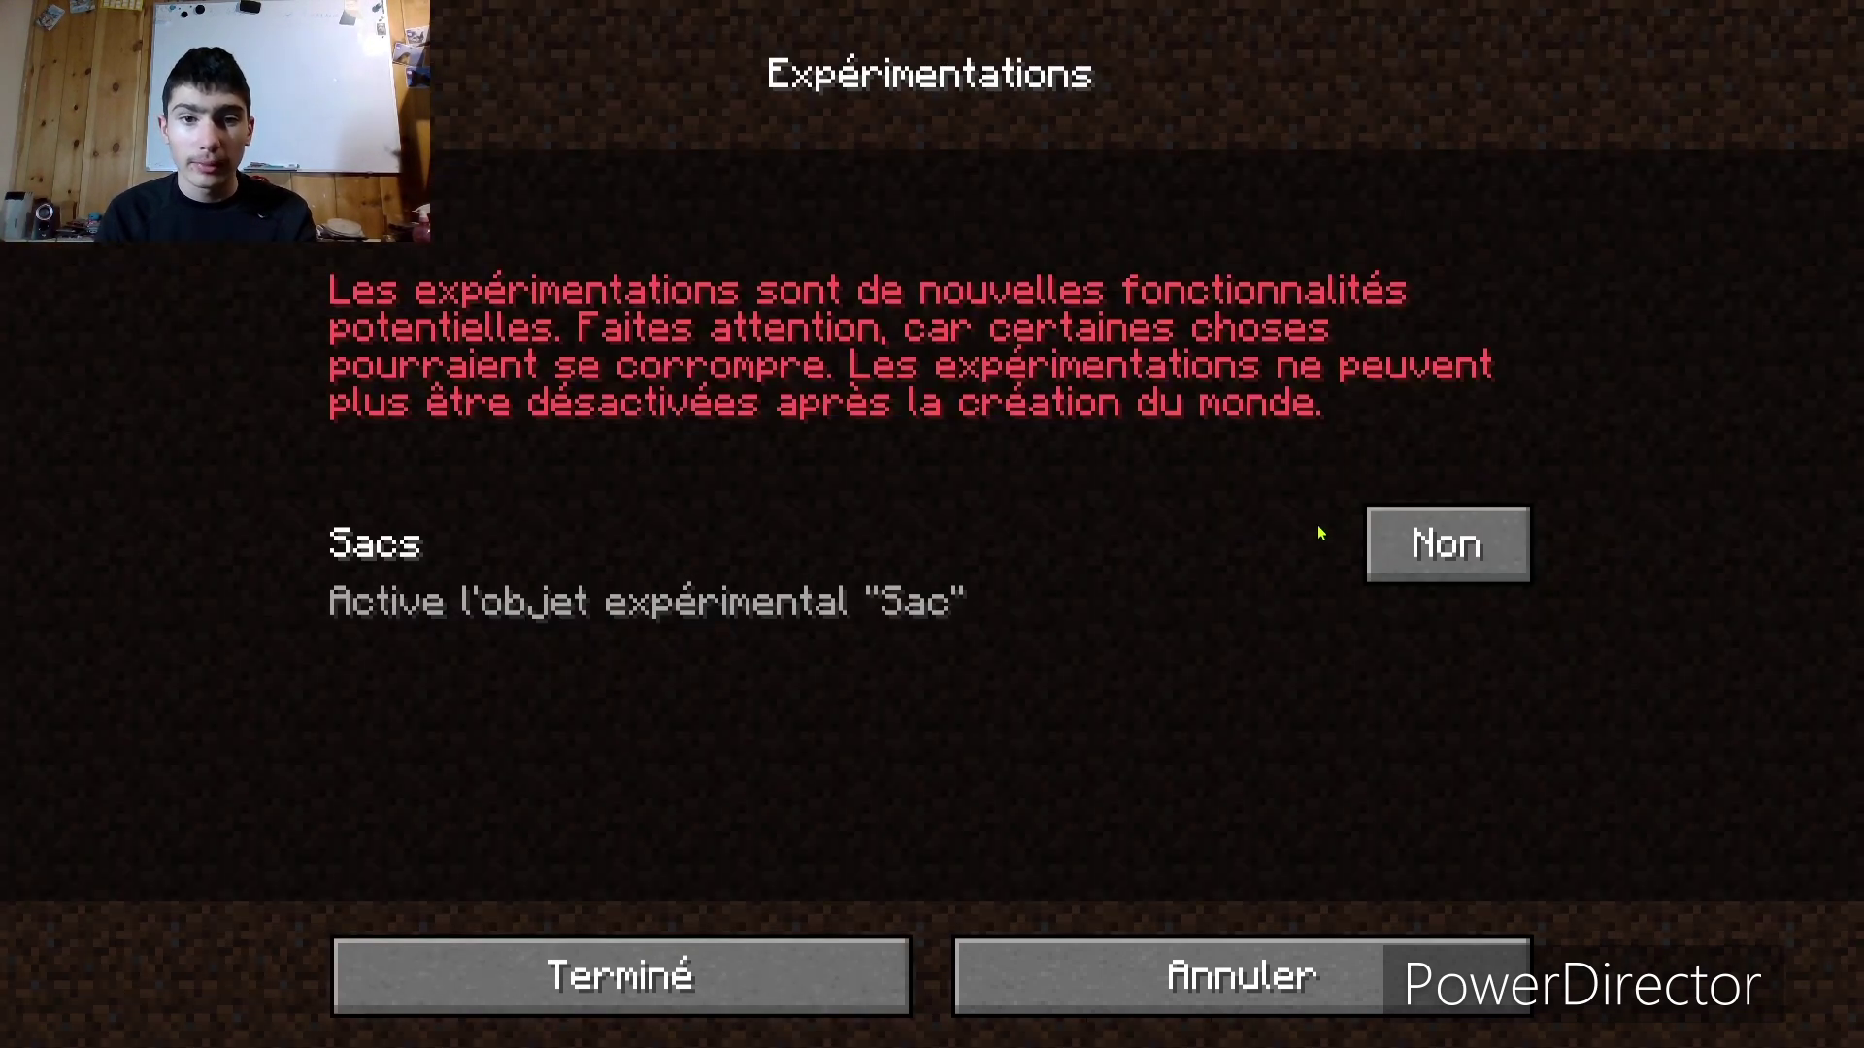
pyautogui.click(1436, 547)
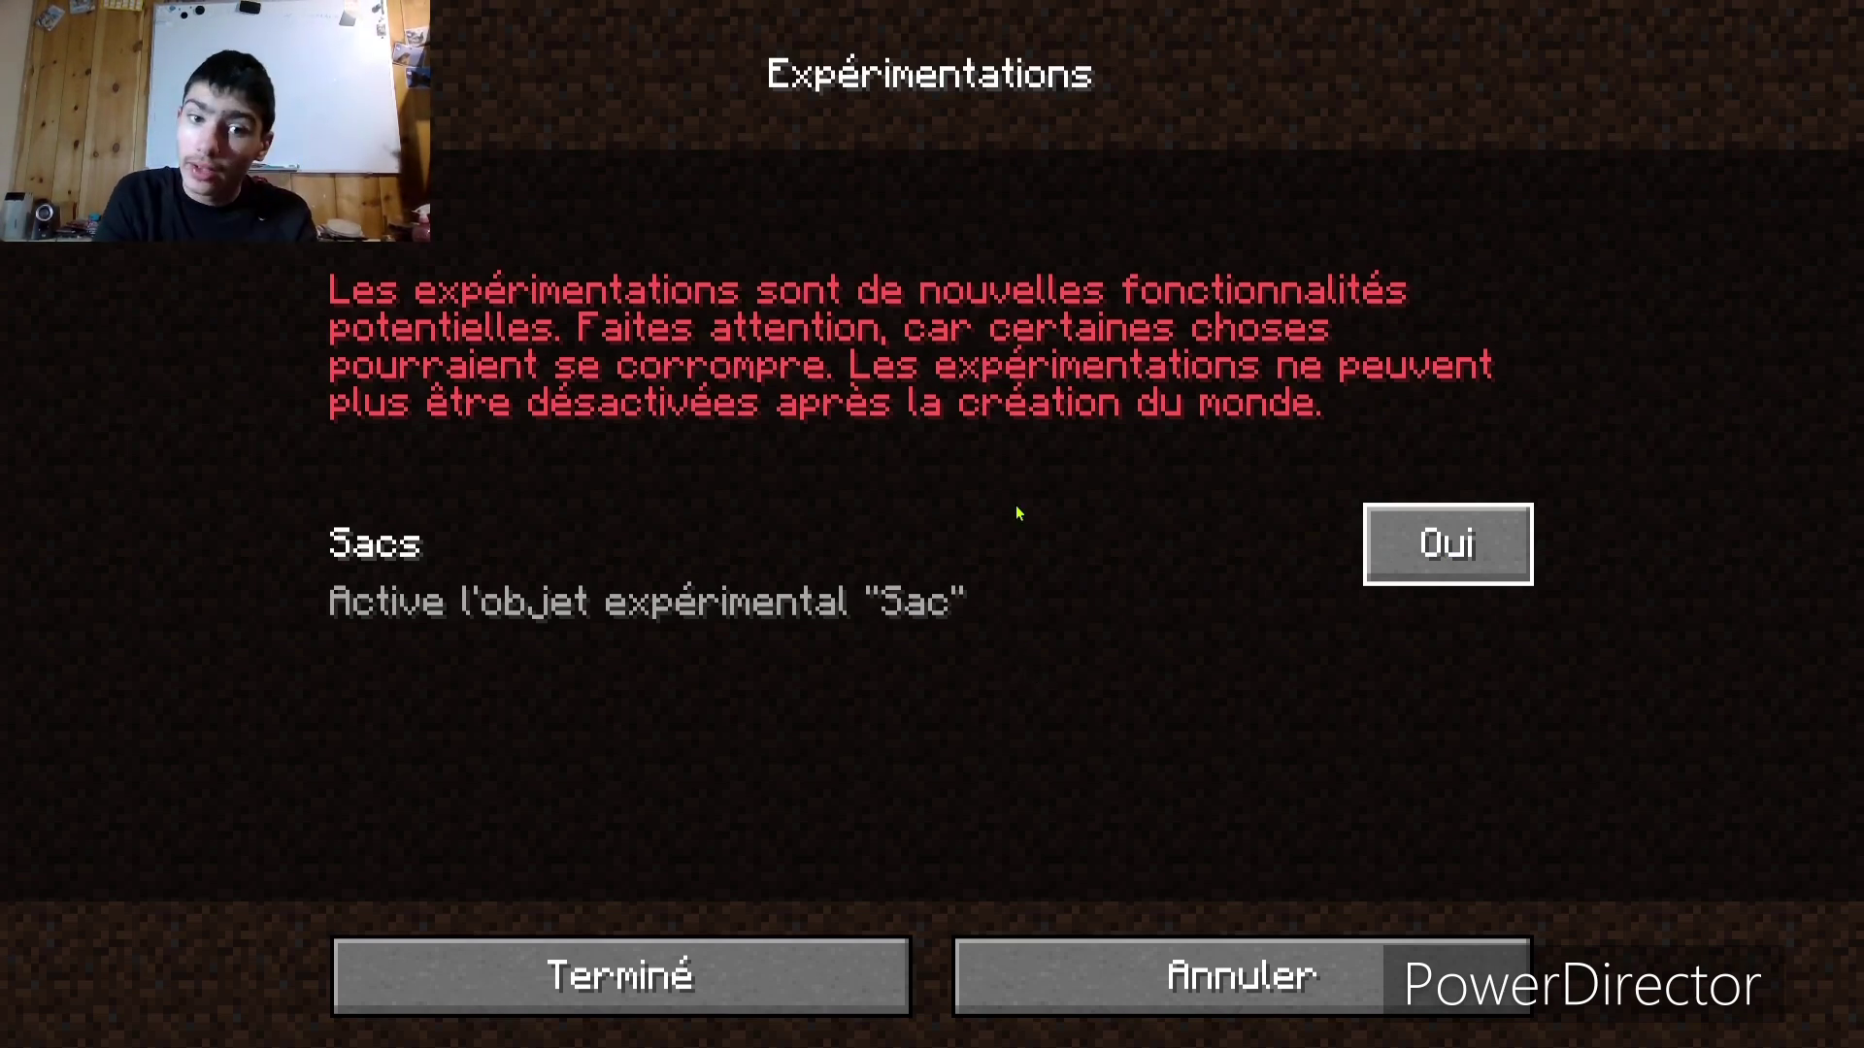
pyautogui.click(1427, 546)
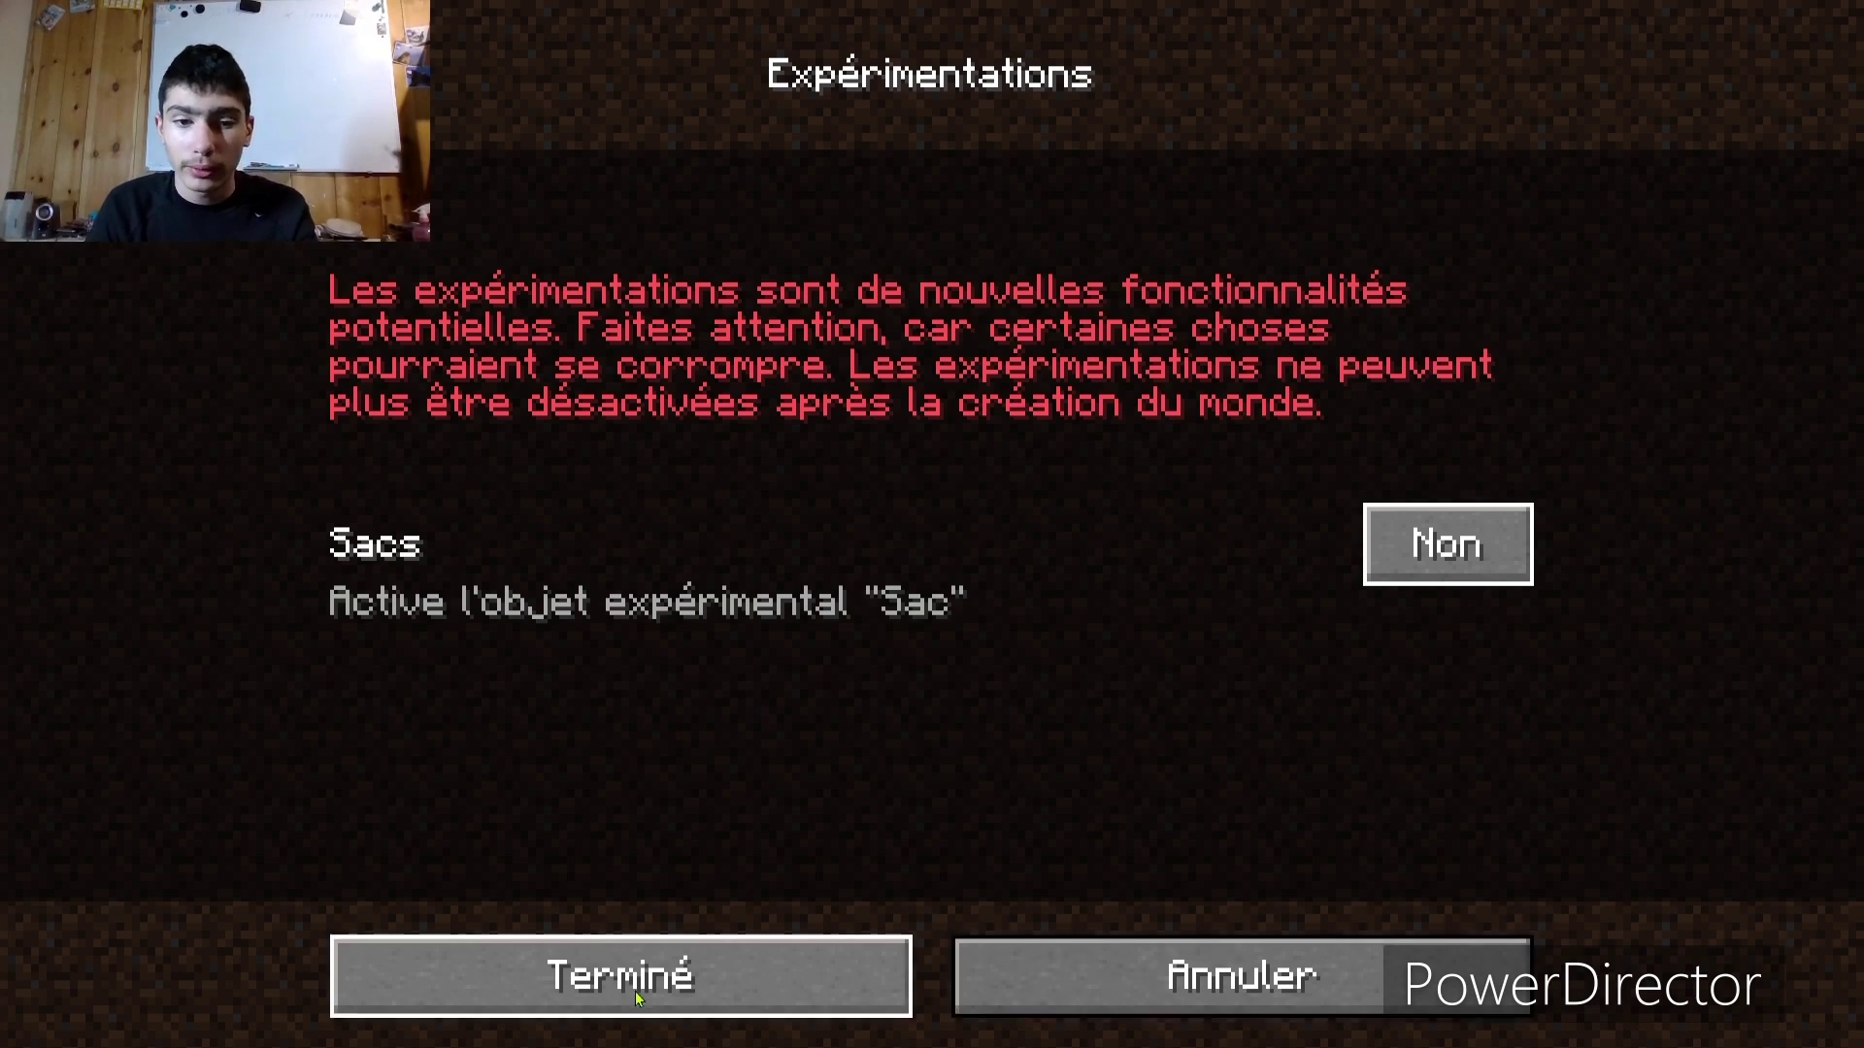
pyautogui.click(738, 971)
# Step: Check the data pack selection and the packs folder, and create the new world
pyautogui.click(912, 473)
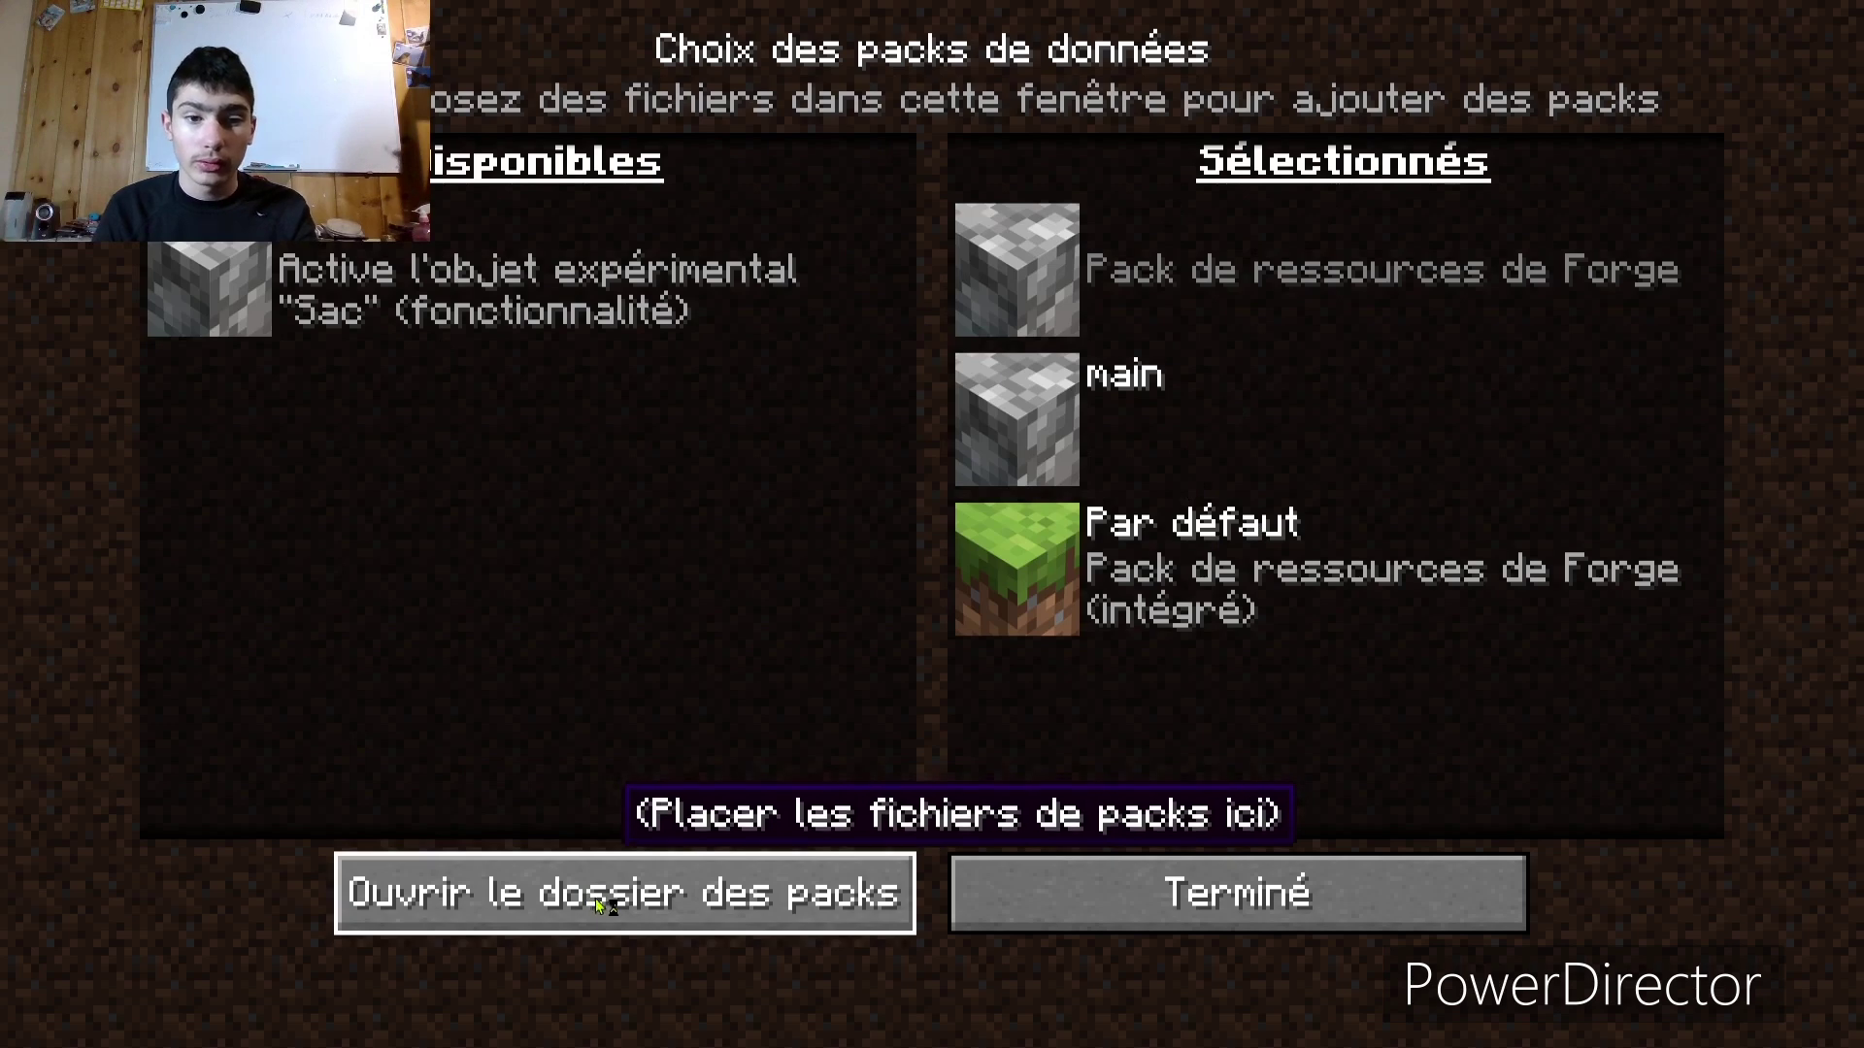
pyautogui.click(662, 898)
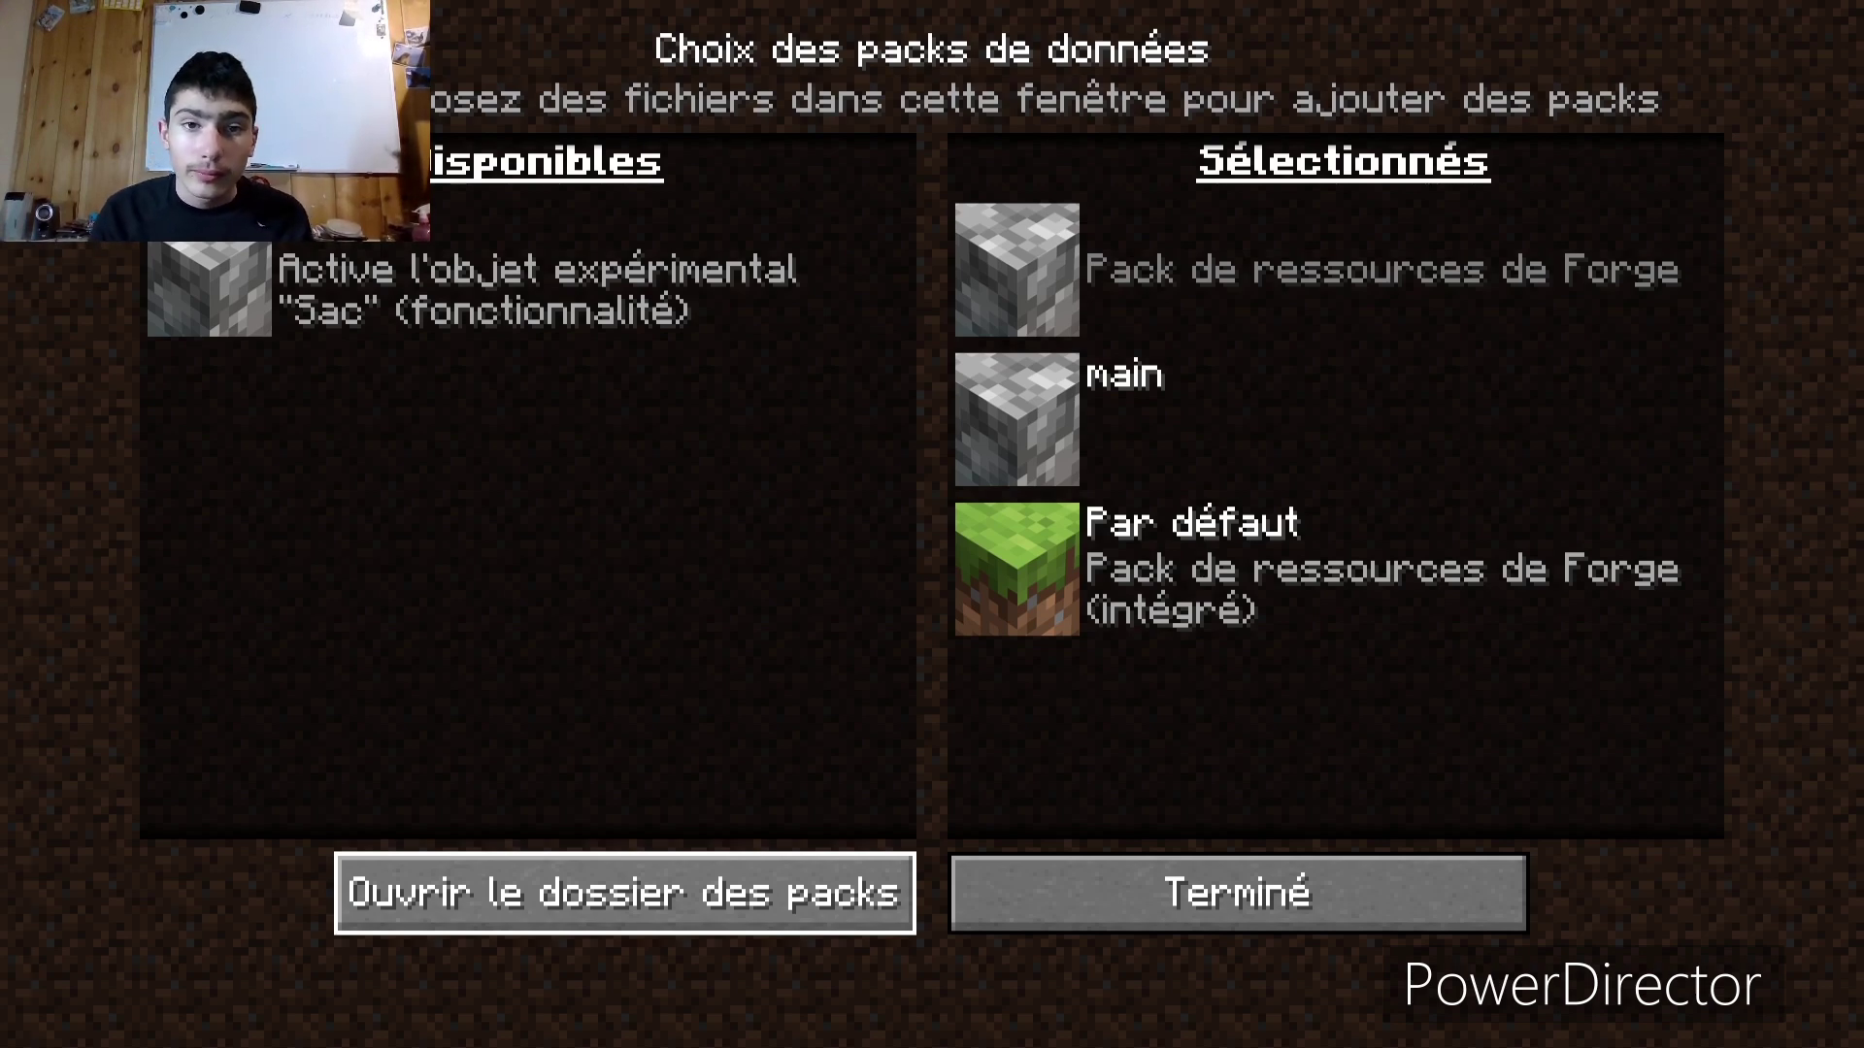
pyautogui.click(1293, 907)
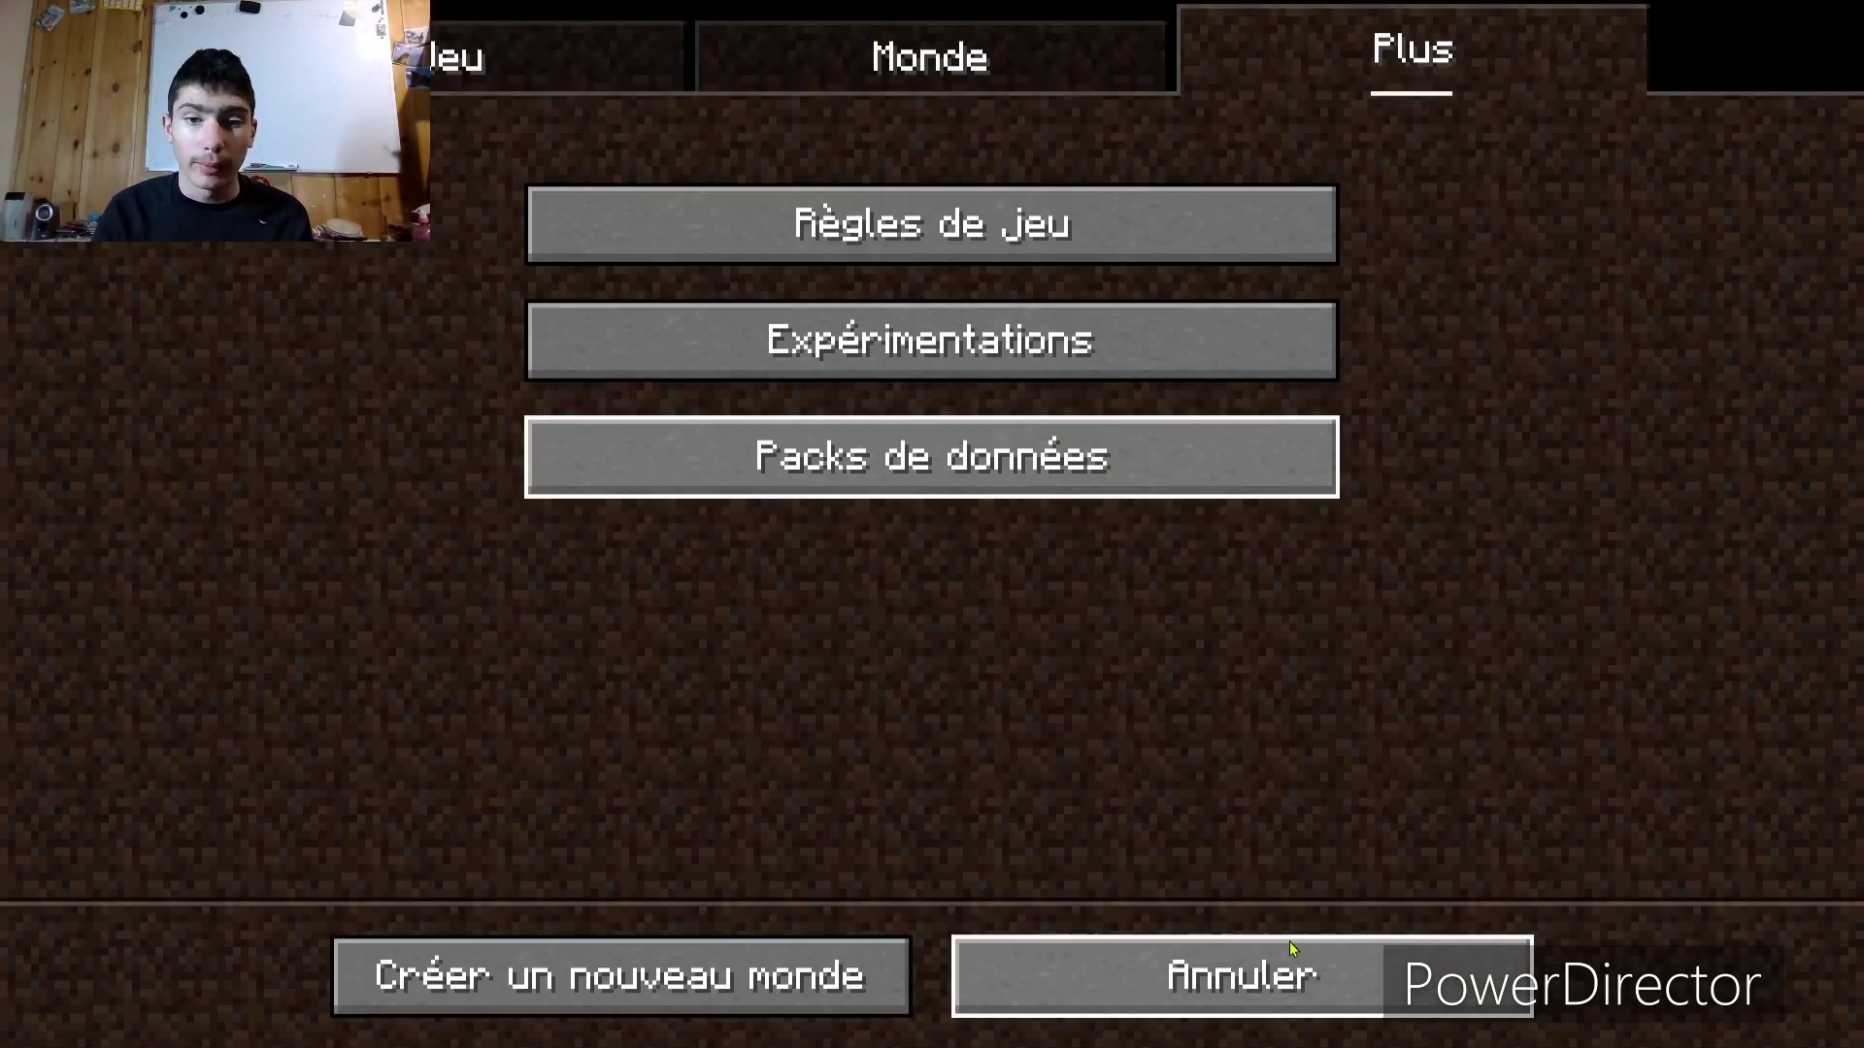
pyautogui.click(689, 977)
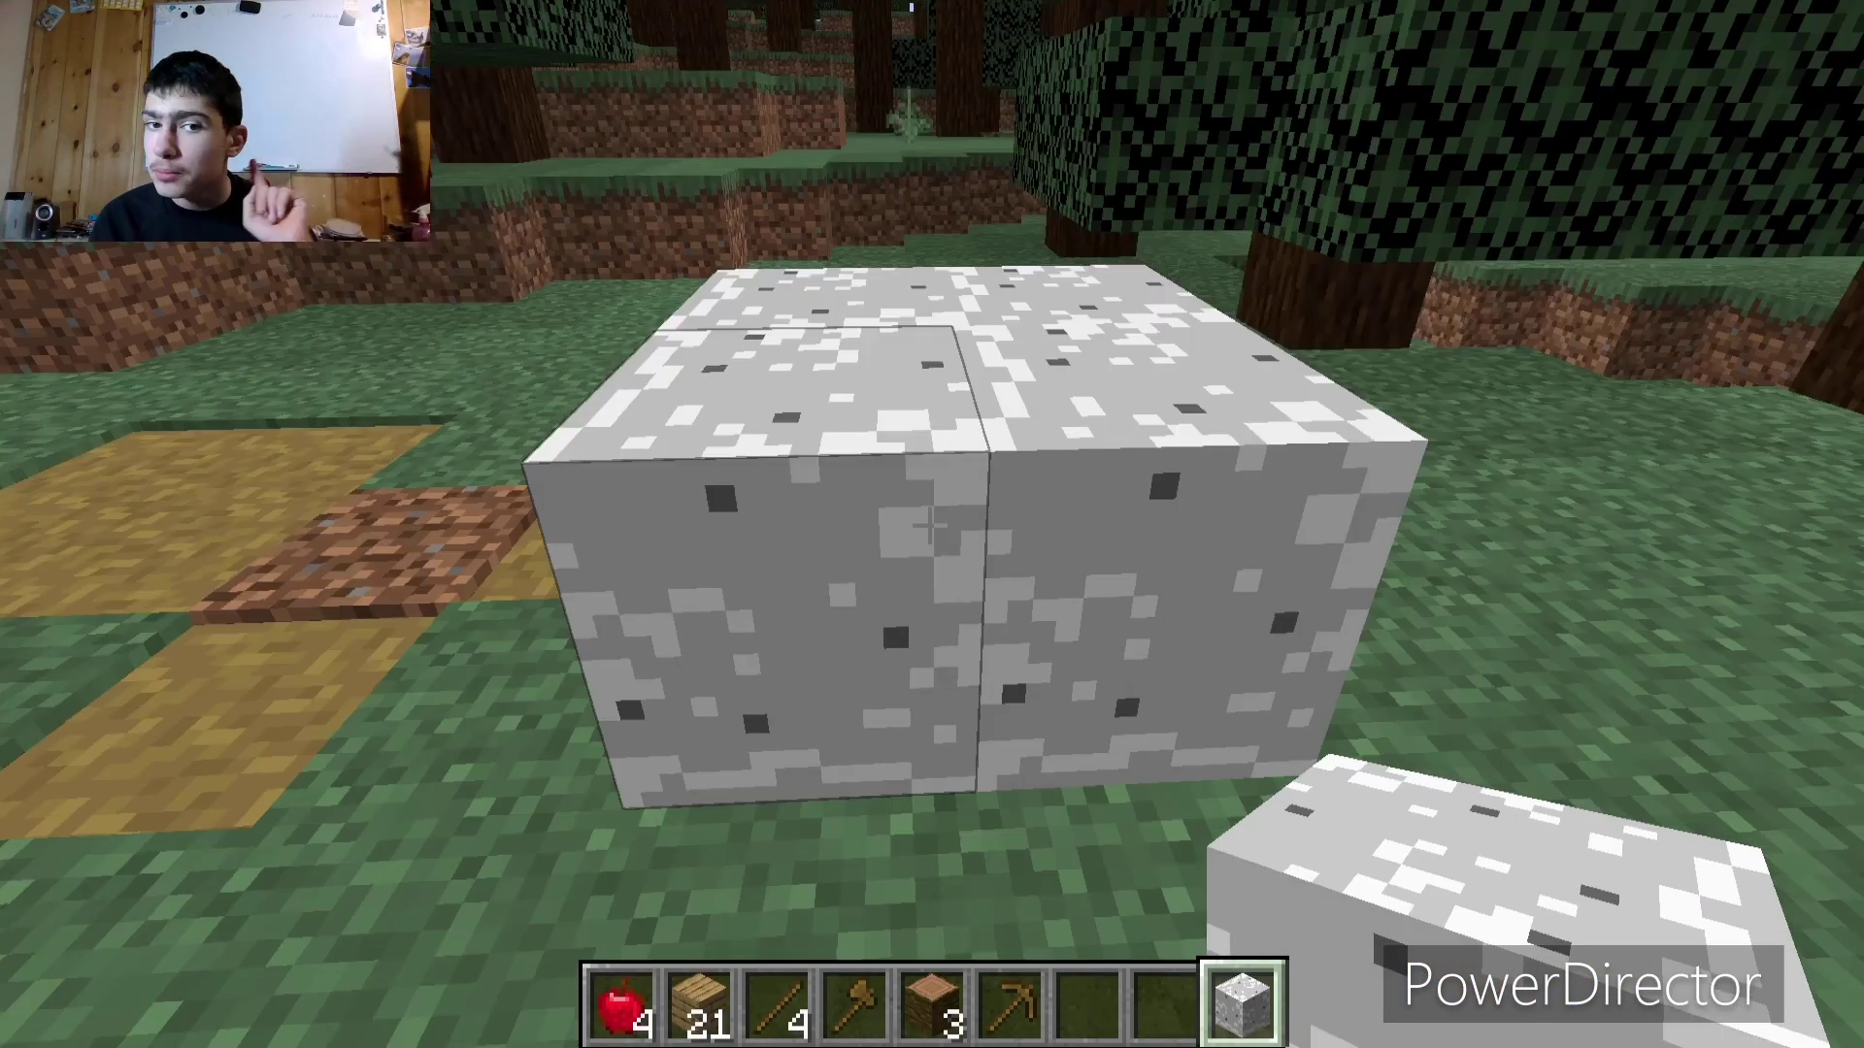
# Step: Test the custom block by placing one on the stack and breaking one, and open the creative inventory
pyautogui.rightClick(930, 525)
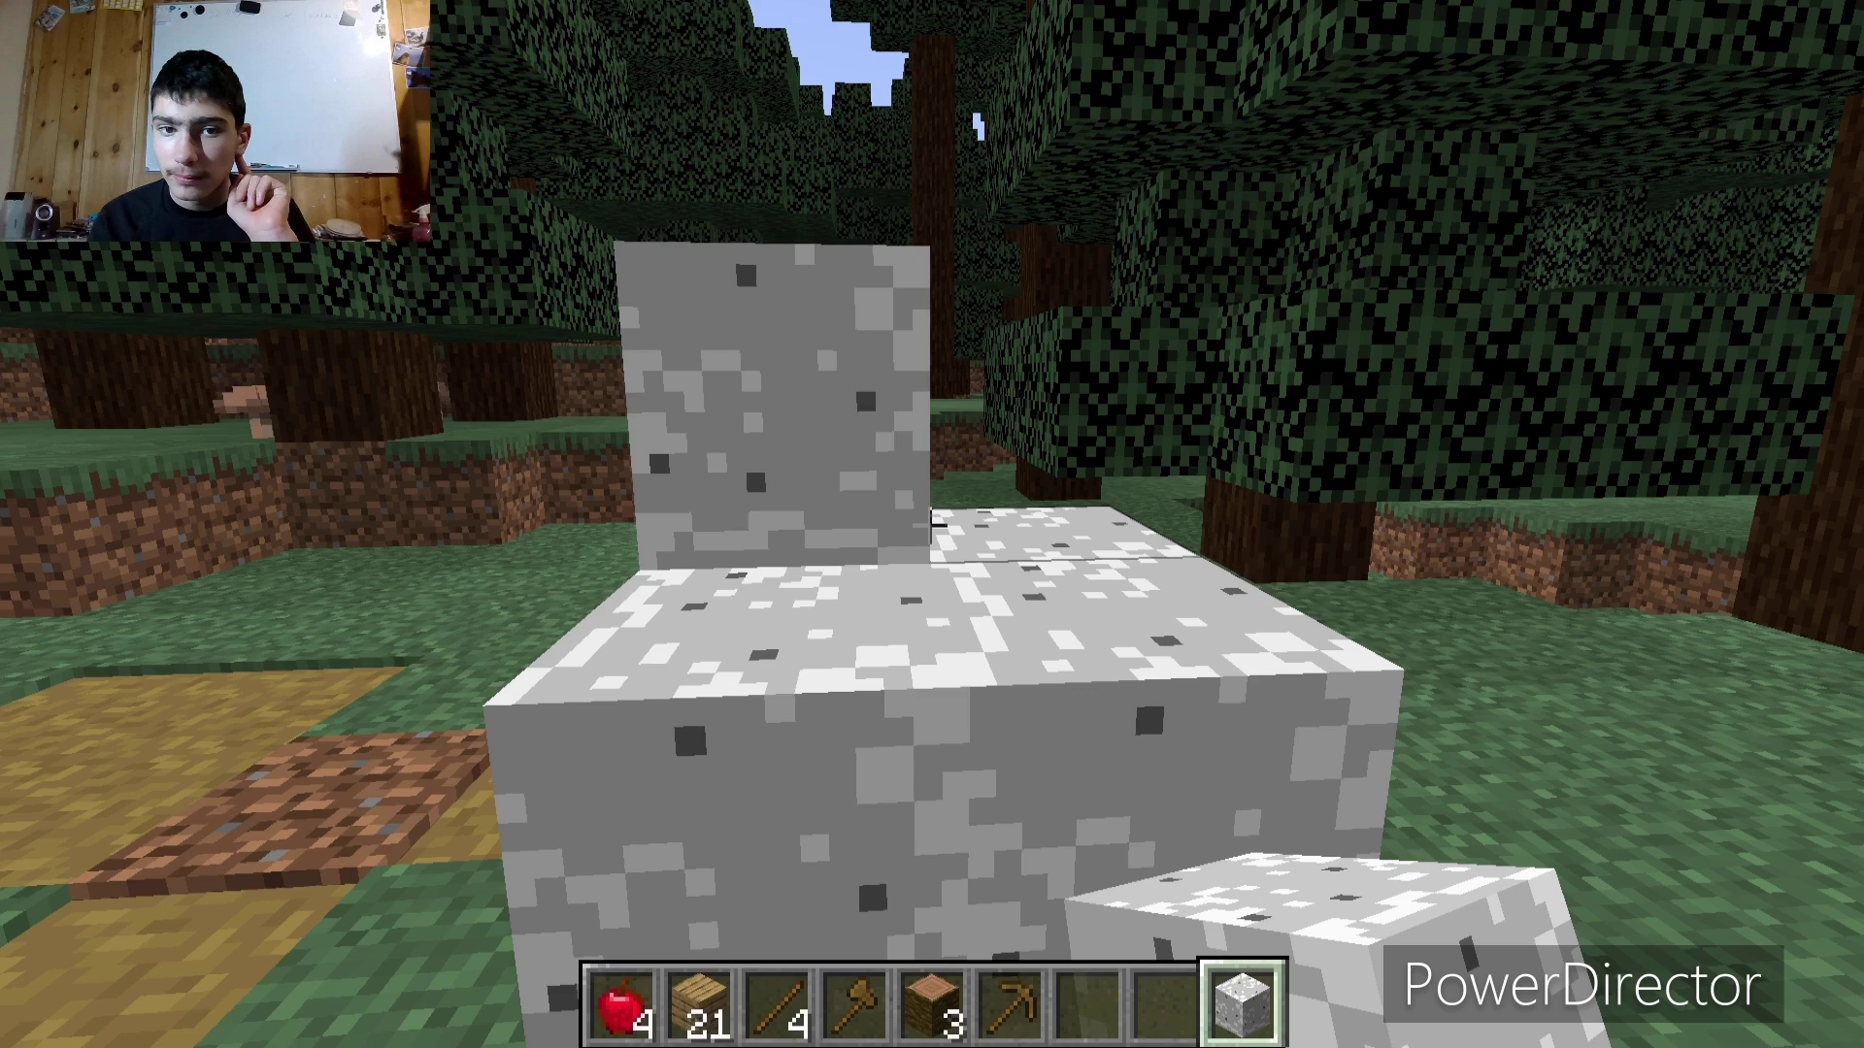
pyautogui.click(929, 525)
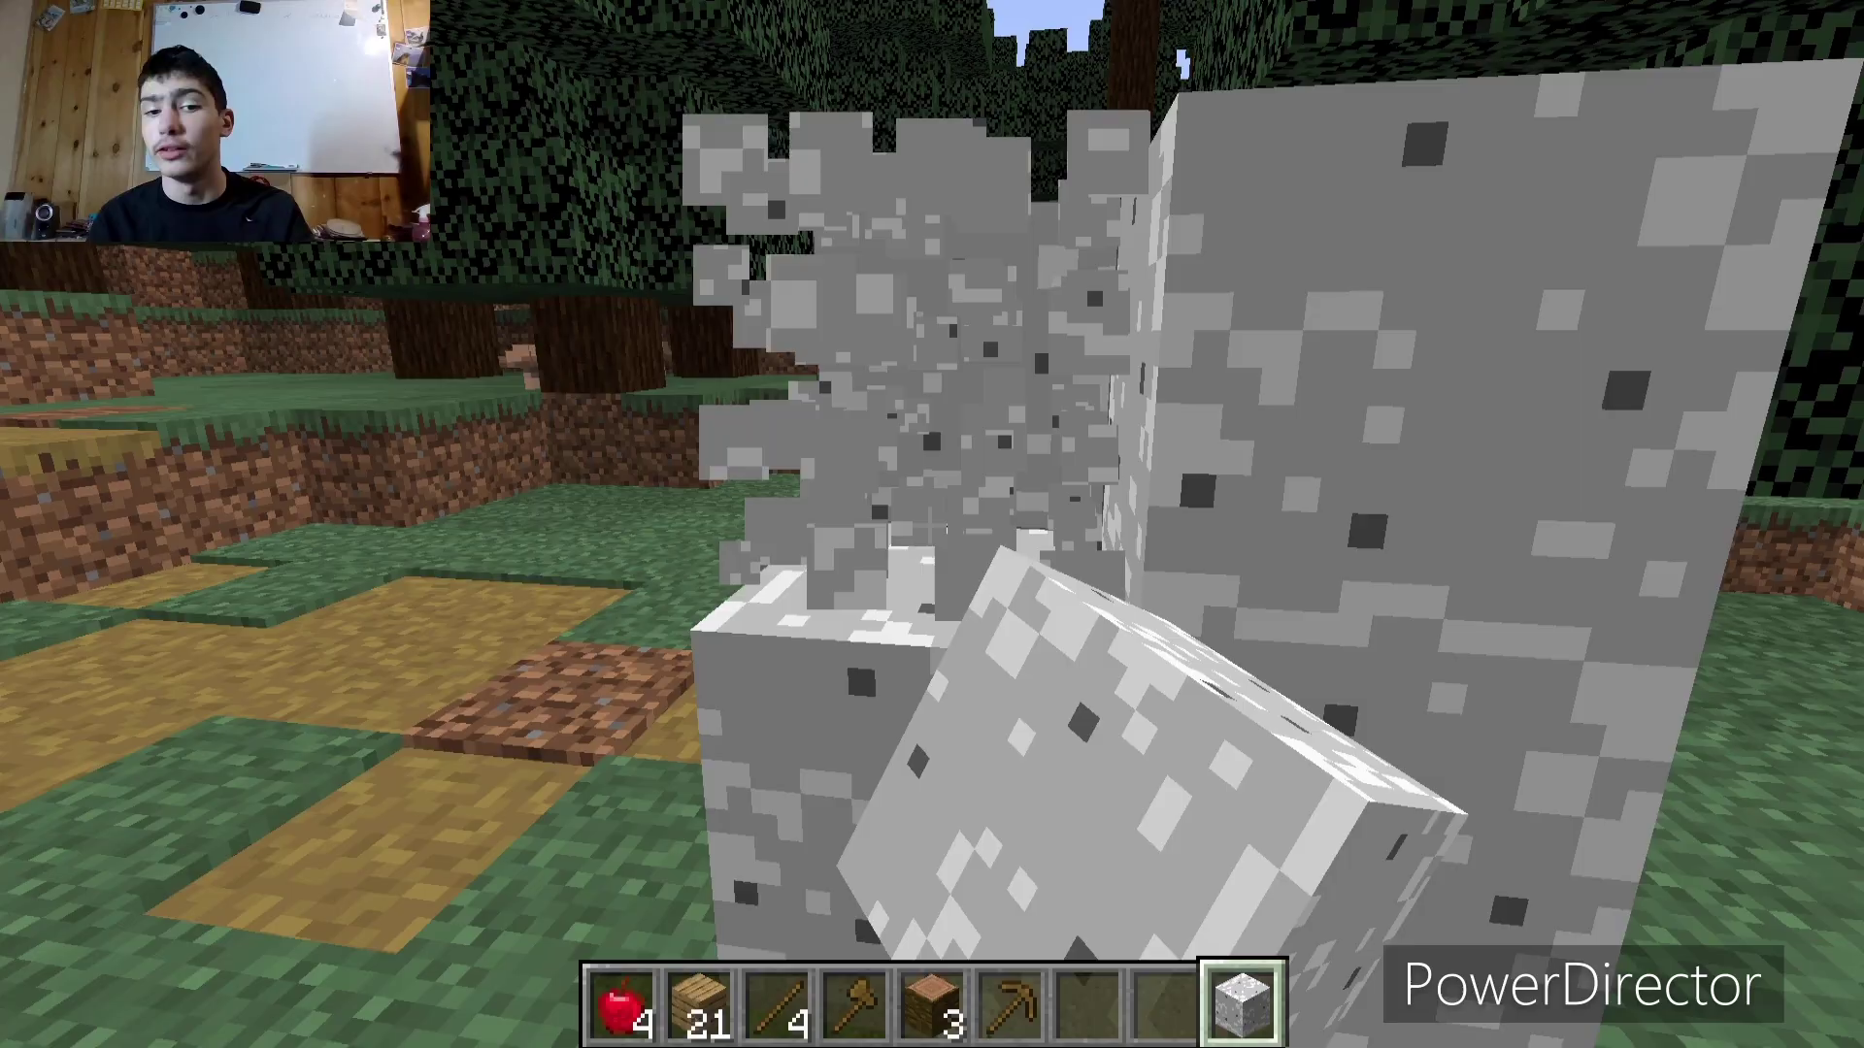
pyautogui.press('e')
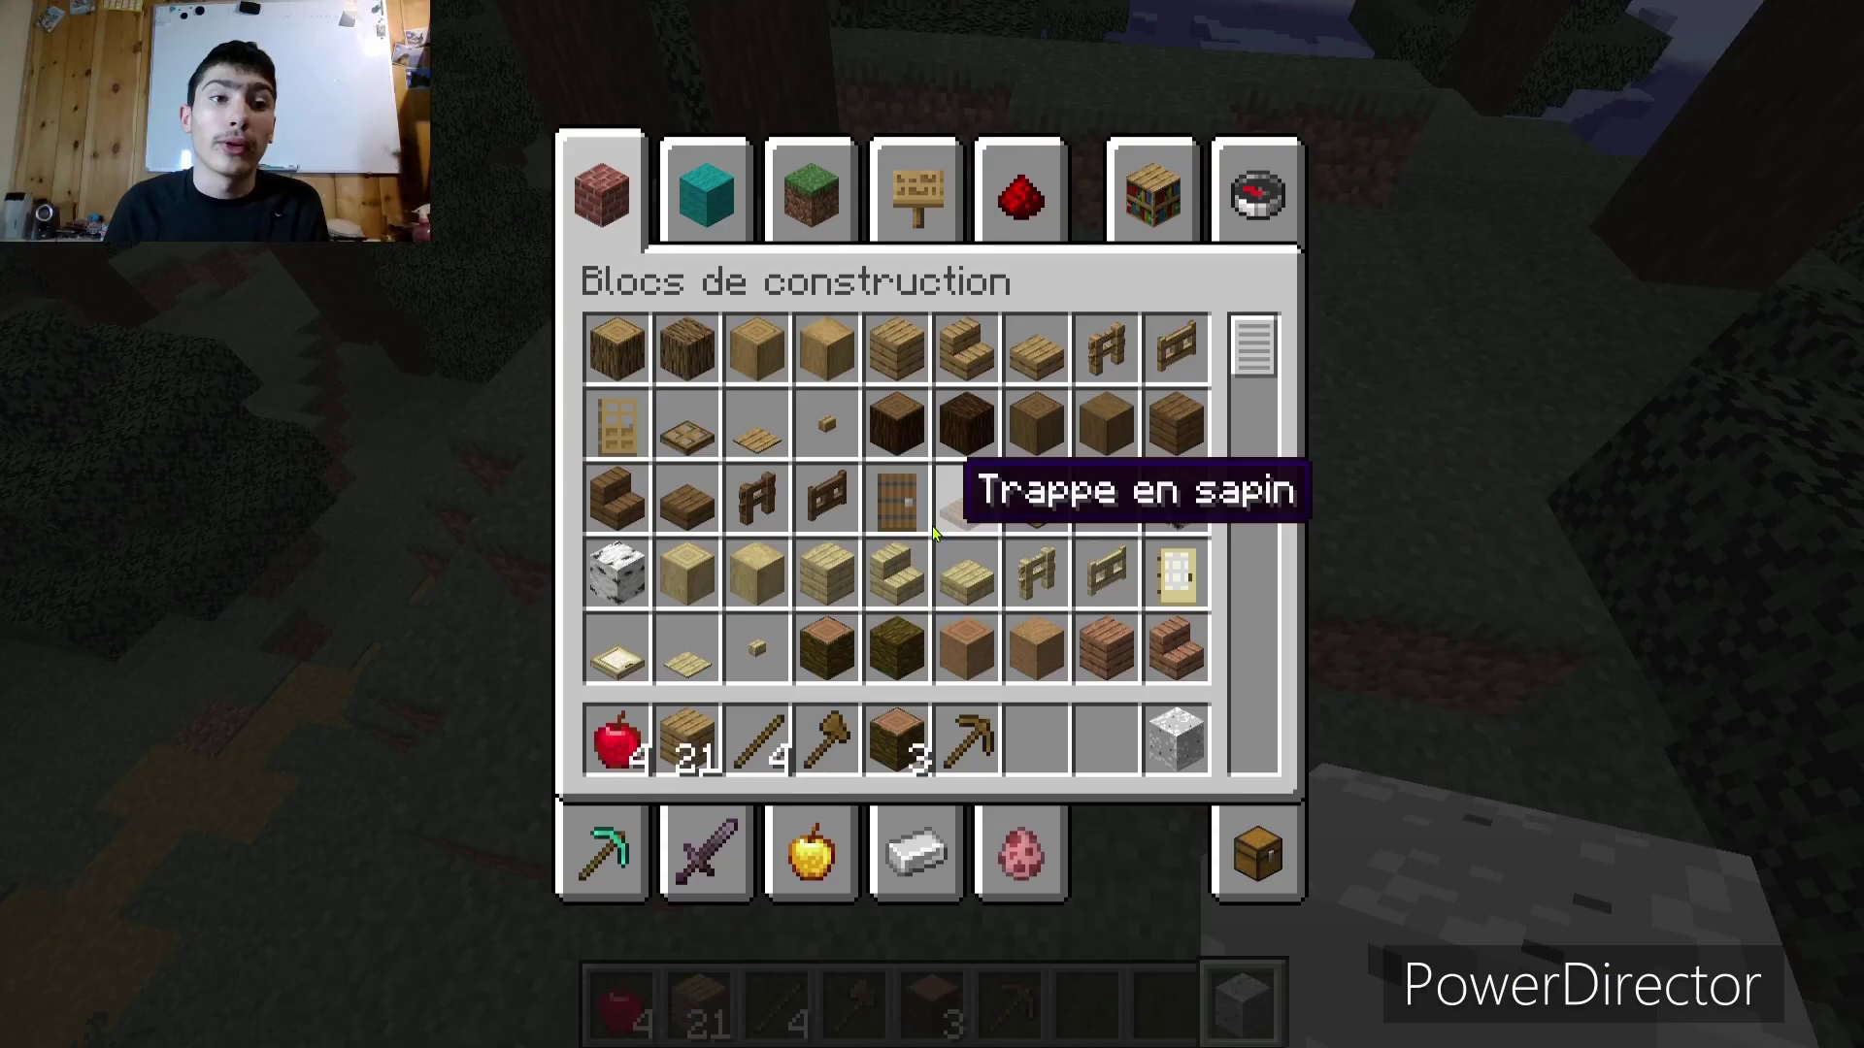